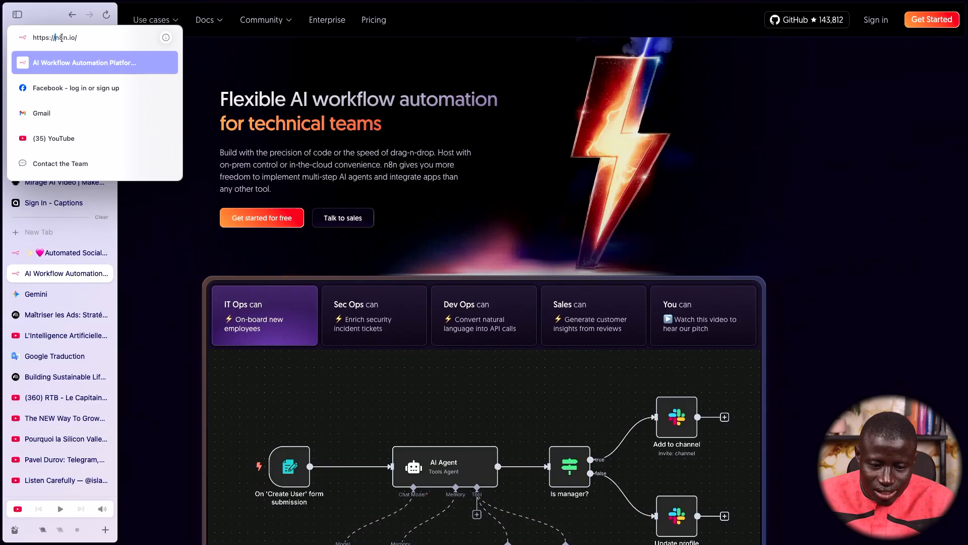
Dismiss the address suggestions so the n8n homepage fills the window
left_click(255, 85)
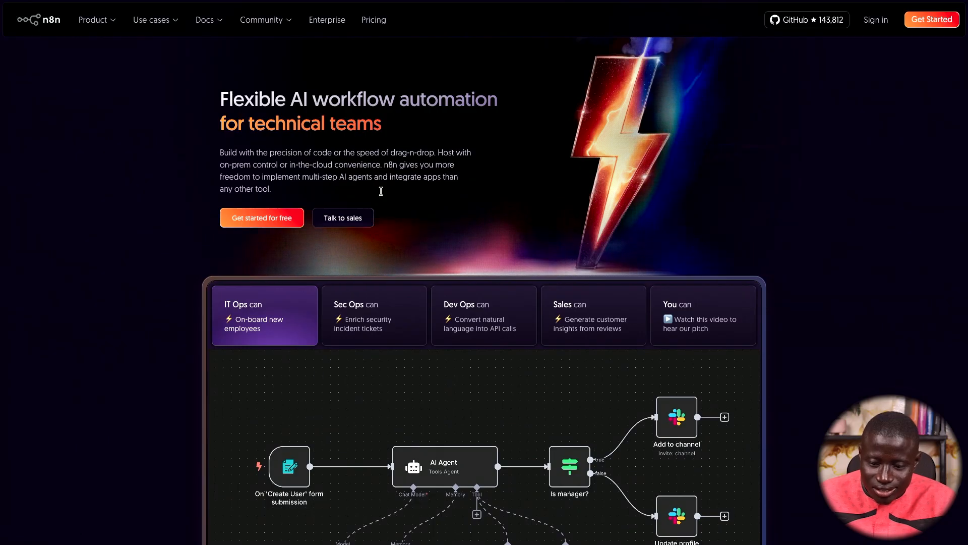
scroll(438, 240, "down", 5)
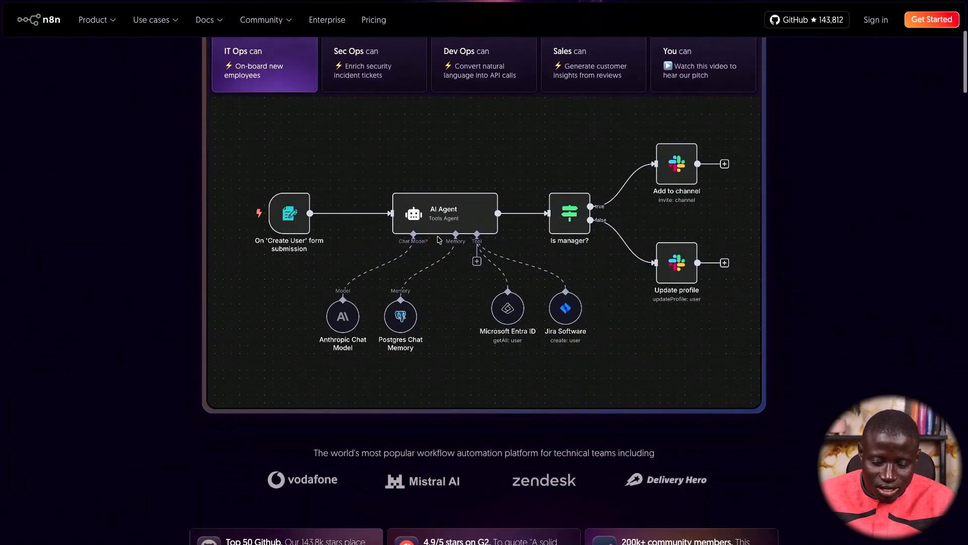
scroll(439, 240, "up", 5)
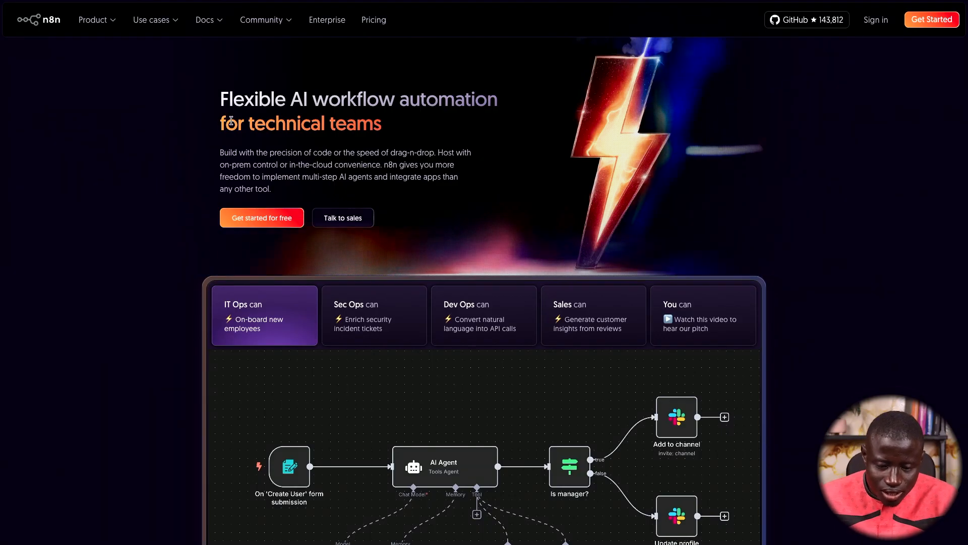
Select and then deselect the hero headline and paragraph text
left_click_drag(230, 103, 271, 188)
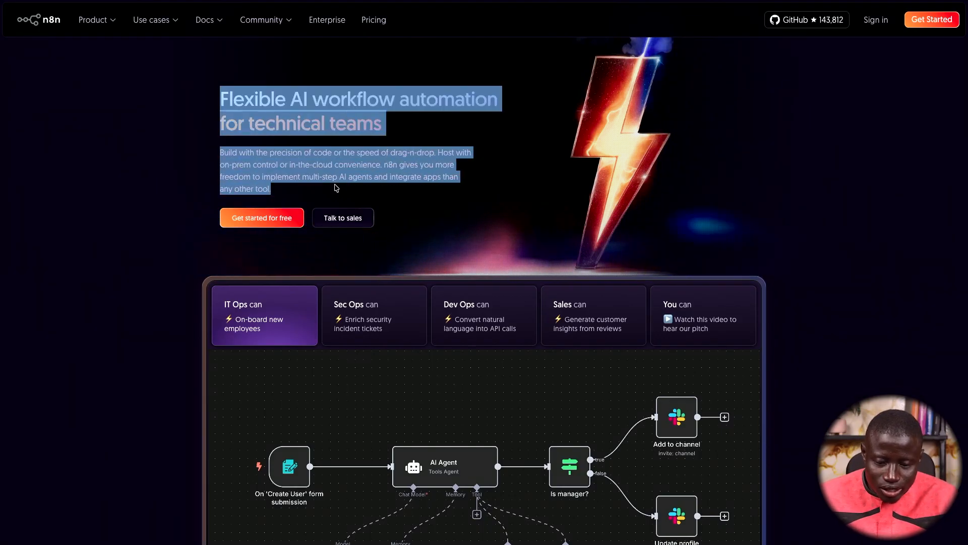
left_click(365, 151)
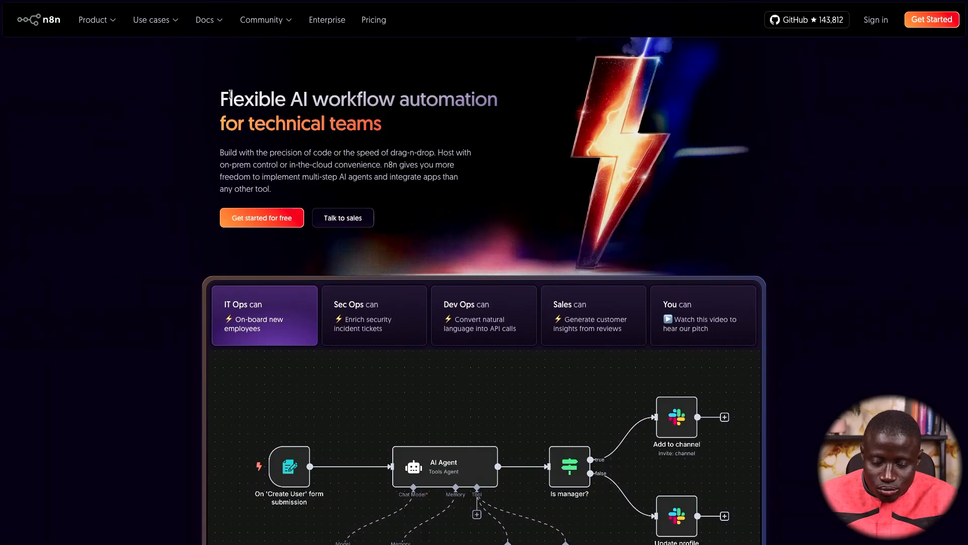
left_click_drag(230, 101, 435, 127)
left_click(435, 127)
Scroll down the homepage past the customer logos and 4.9/5 G2 rating
scroll(426, 132, "down", 1)
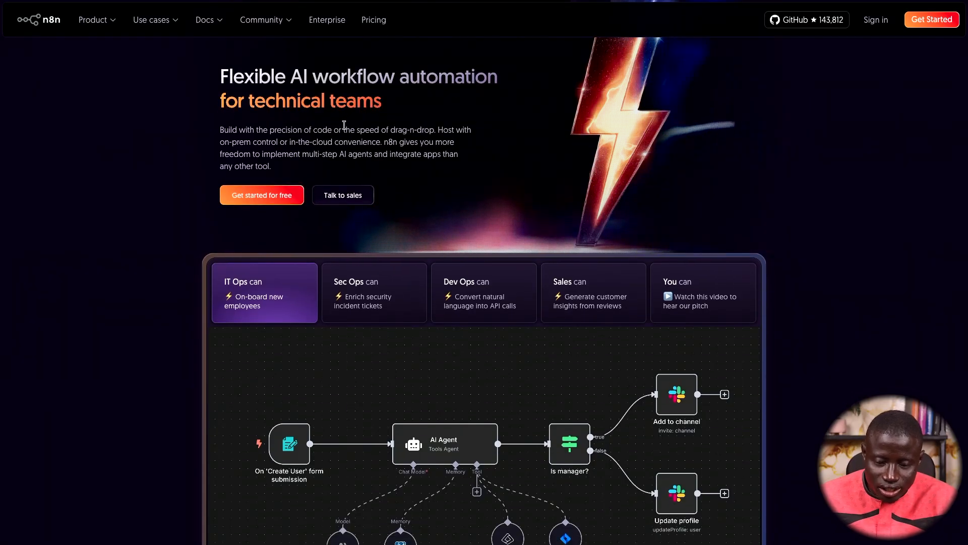
scroll(351, 140, "down", 1)
scroll(351, 140, "down", 2)
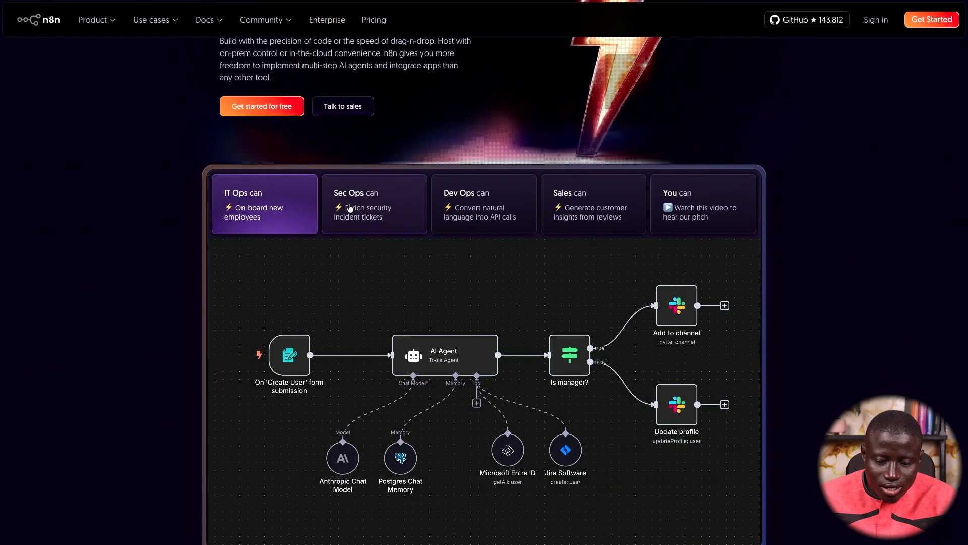
mouse_move(147, 23)
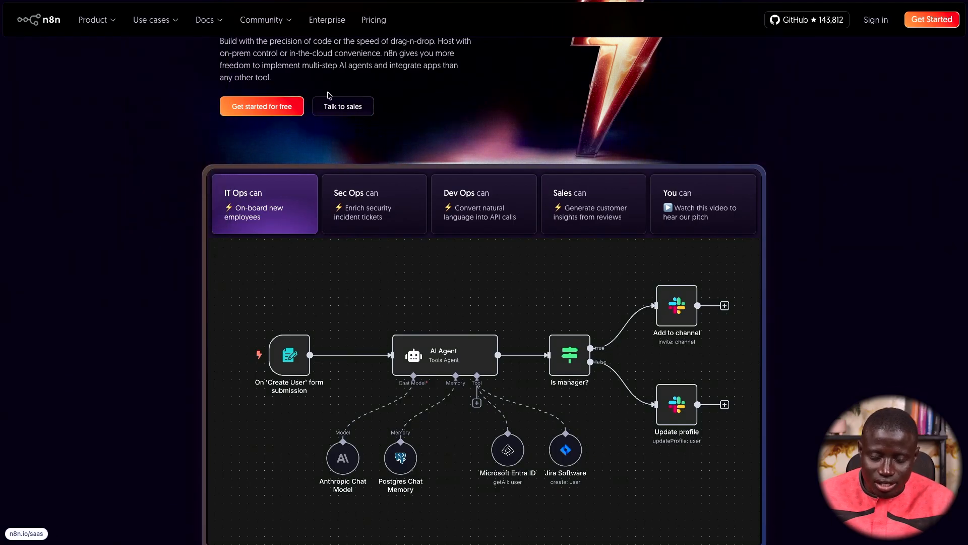
scroll(319, 130, "up", 2)
scroll(318, 130, "up", 4)
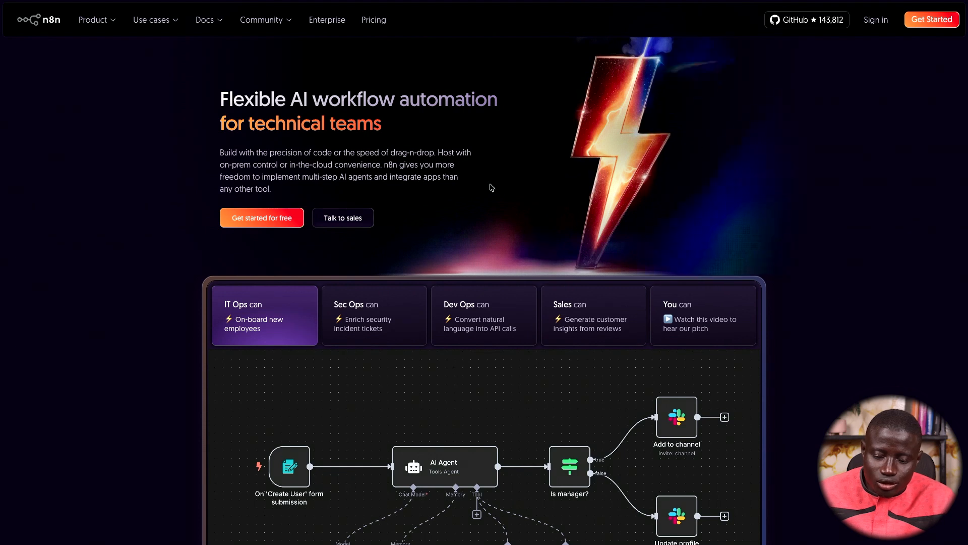
scroll(627, 173, "down", 1)
scroll(627, 172, "down", 1)
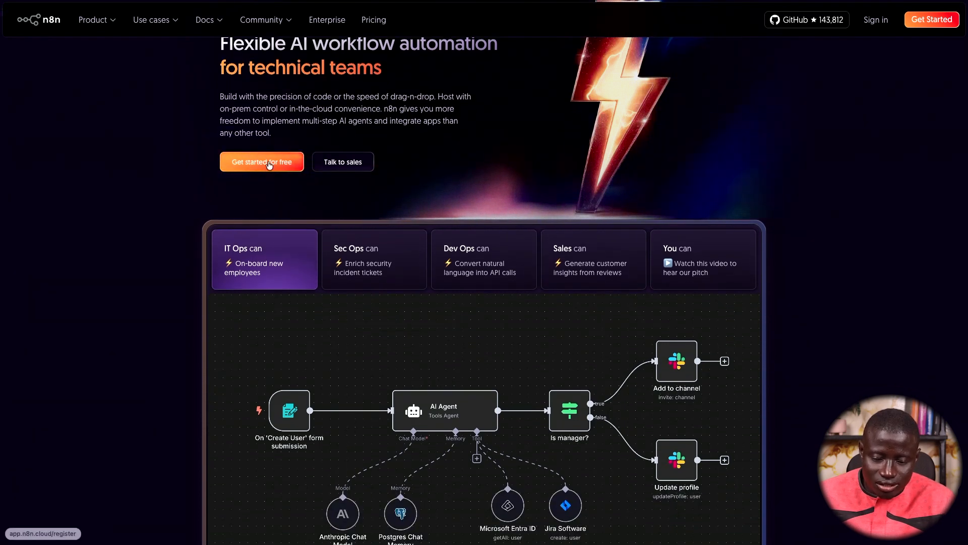
scroll(409, 291, "down", 10)
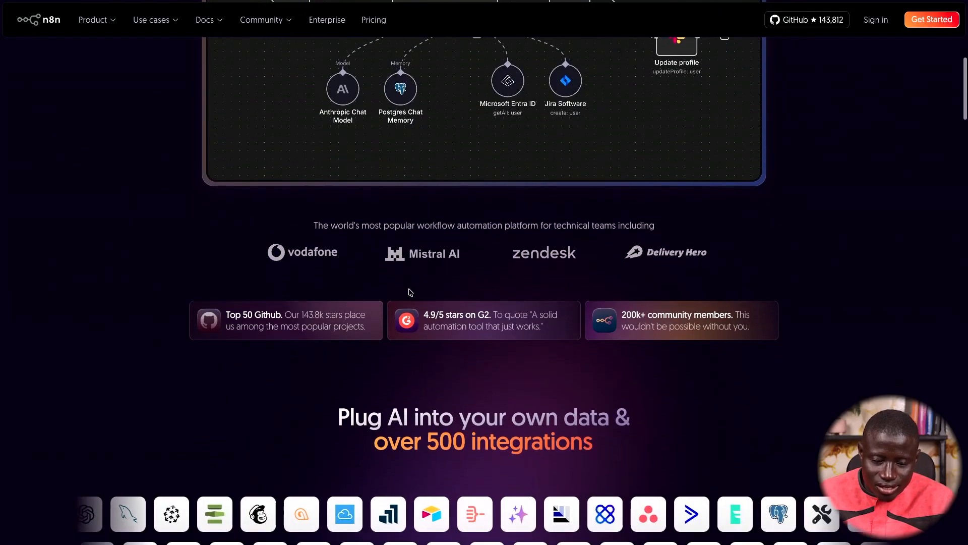
Scroll down to the Delivery Hero and StepStone case studies, then bring up the Product menu
scroll(410, 291, "down", 3)
scroll(410, 293, "down", 4)
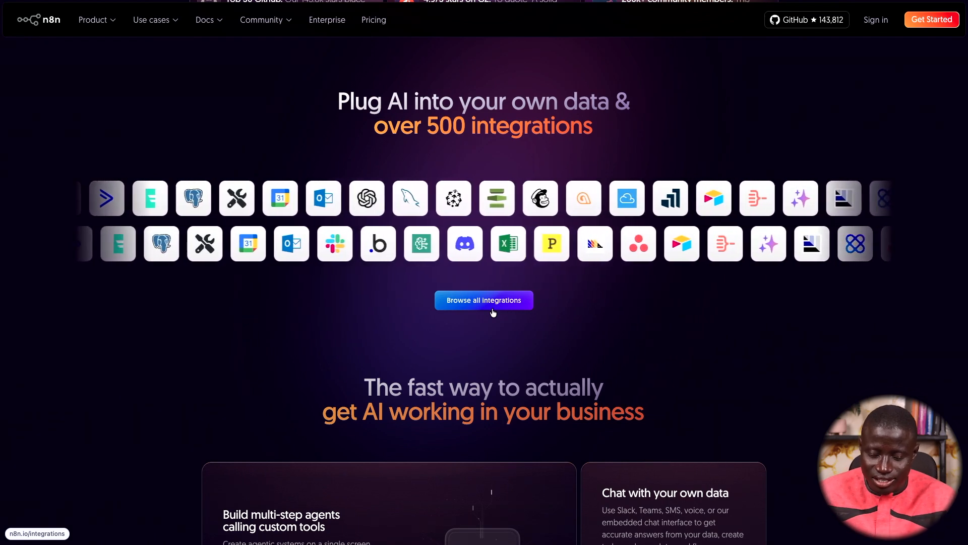
scroll(493, 312, "down", 6)
scroll(493, 312, "down", 10)
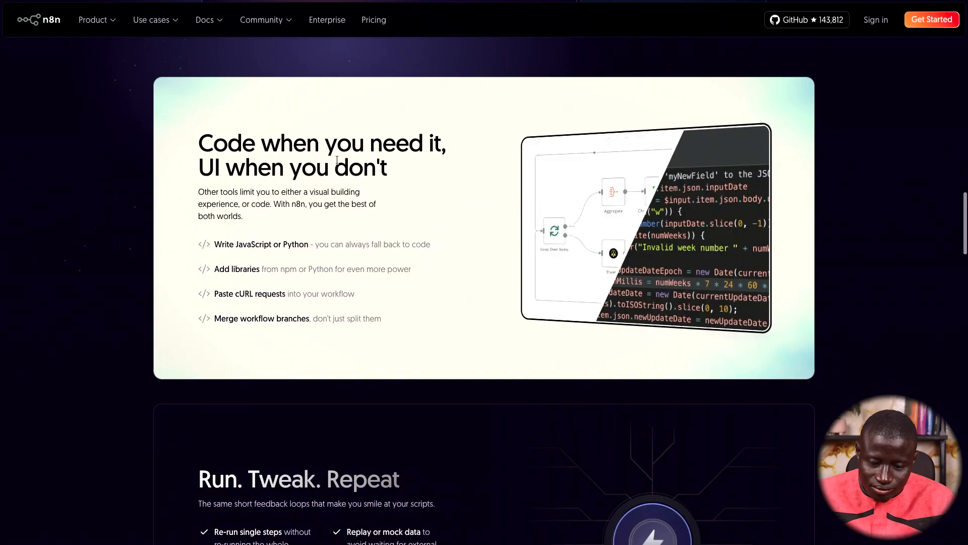
scroll(353, 283, "down", 5)
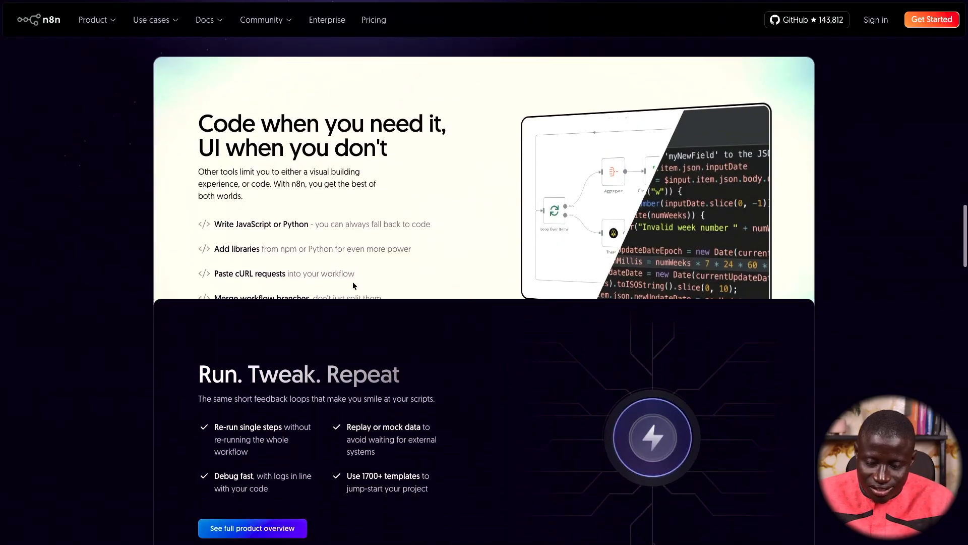
scroll(355, 284, "down", 7)
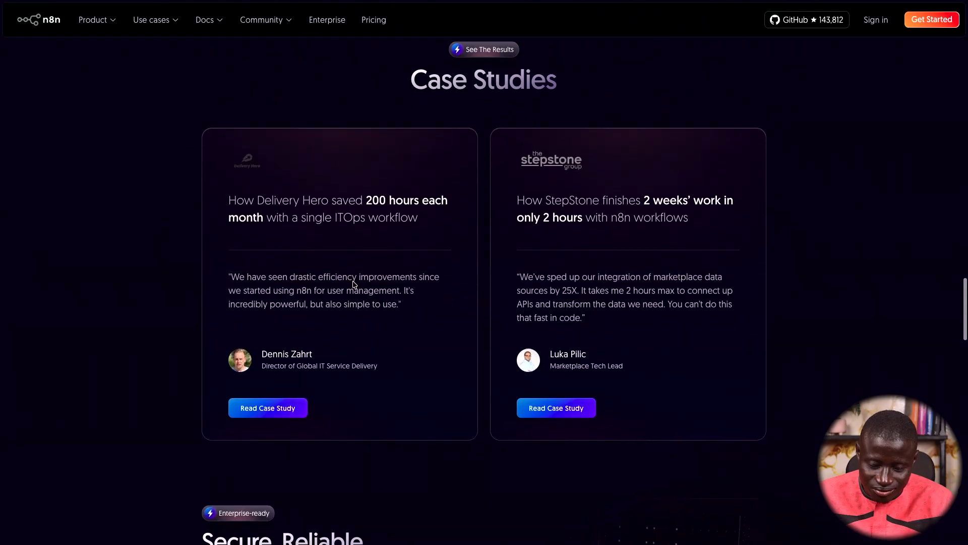
mouse_move(212, 25)
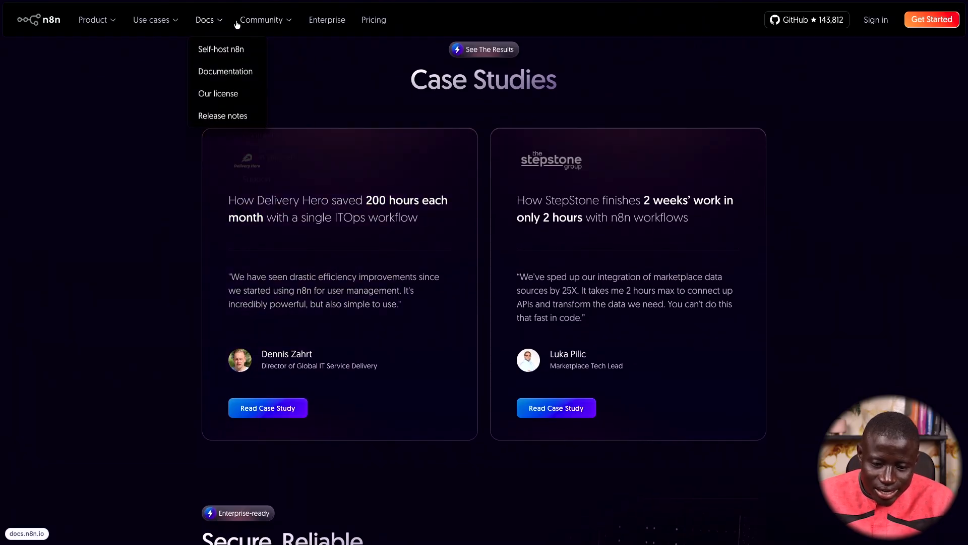
mouse_move(253, 25)
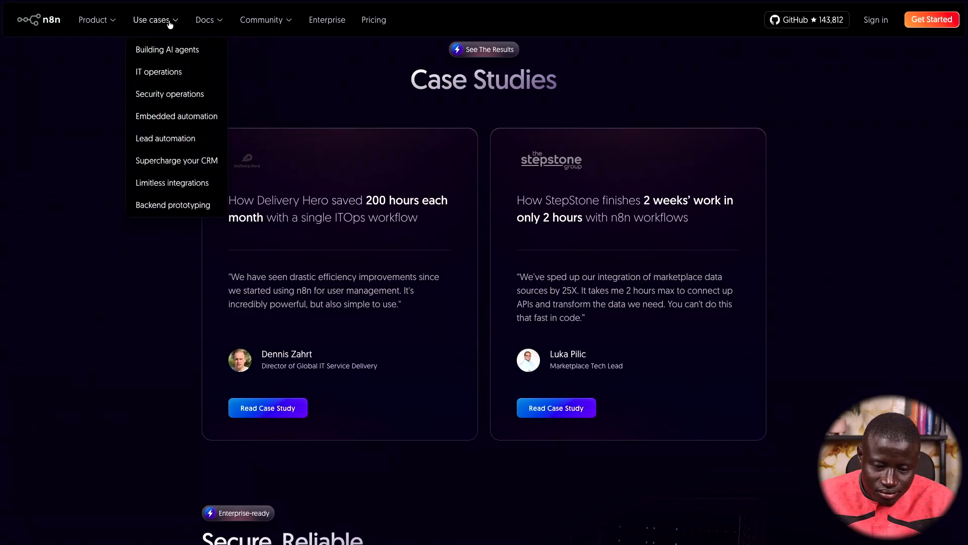
mouse_move(169, 26)
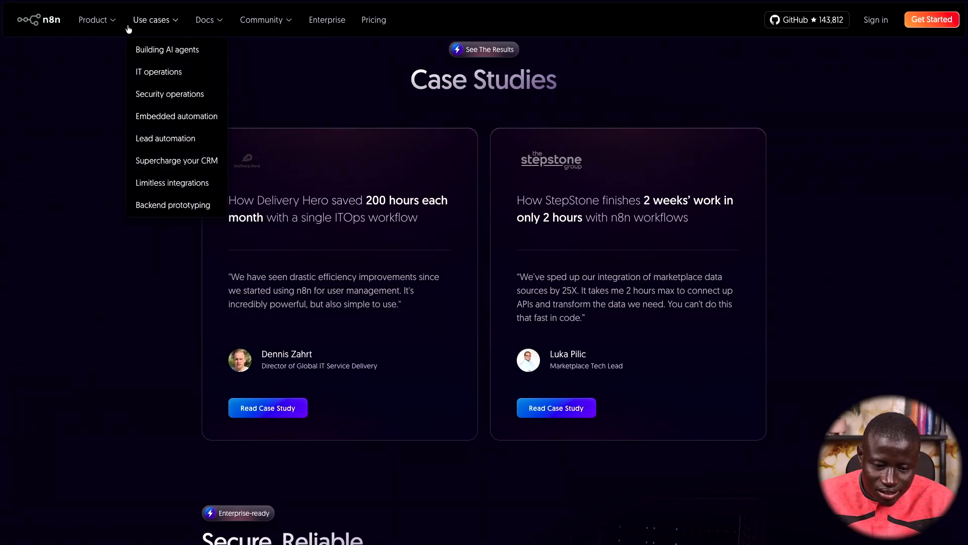
mouse_move(108, 25)
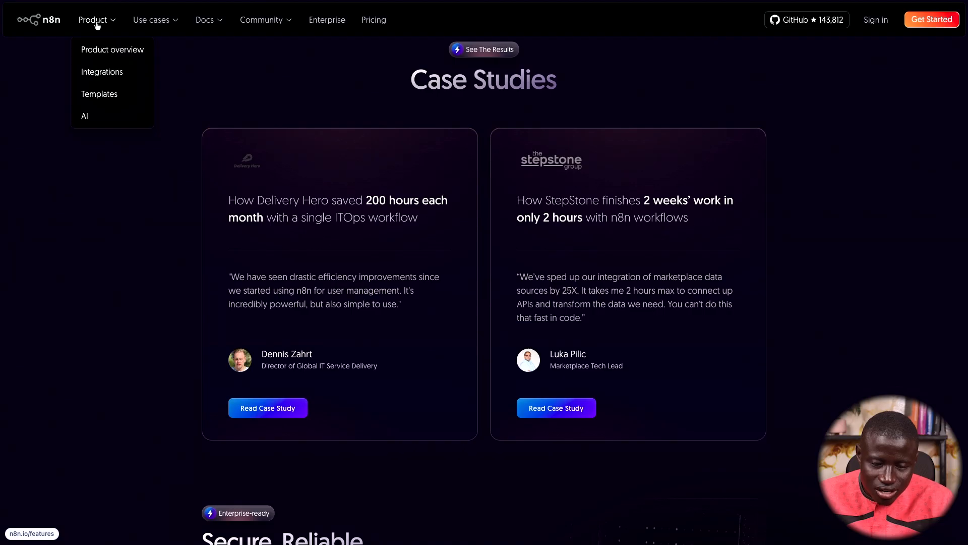
Open the workflow templates gallery and browse its templates
left_click(101, 96)
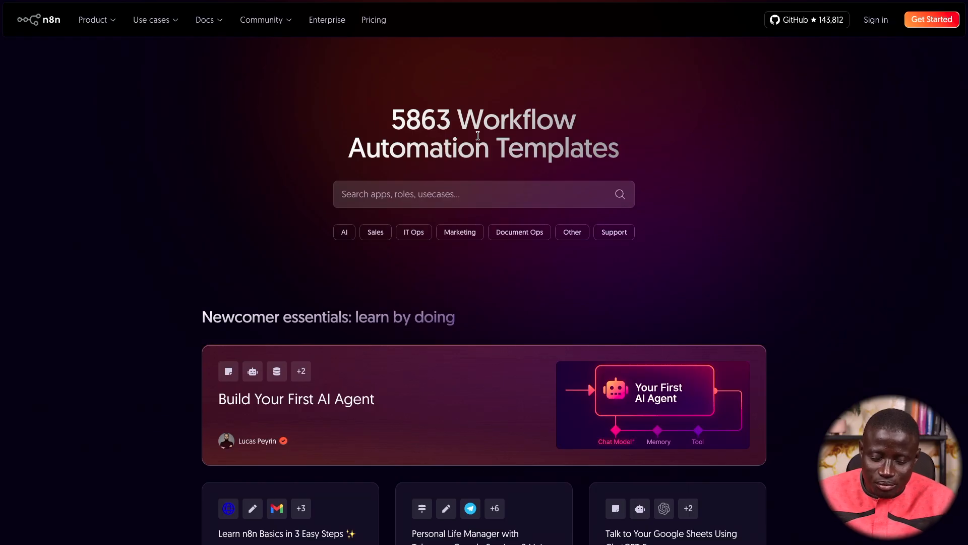
scroll(408, 207, "down", 1)
scroll(356, 363, "down", 1)
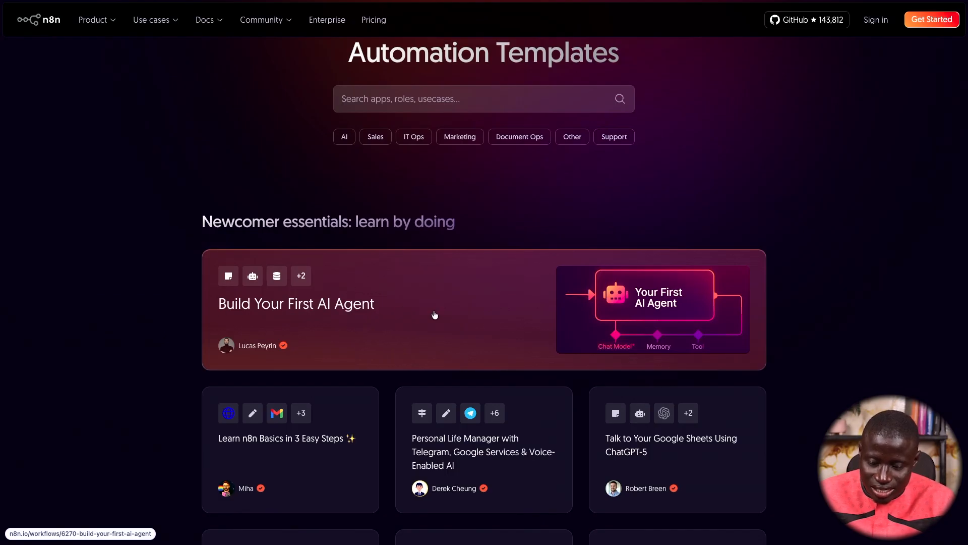
scroll(434, 315, "down", 1)
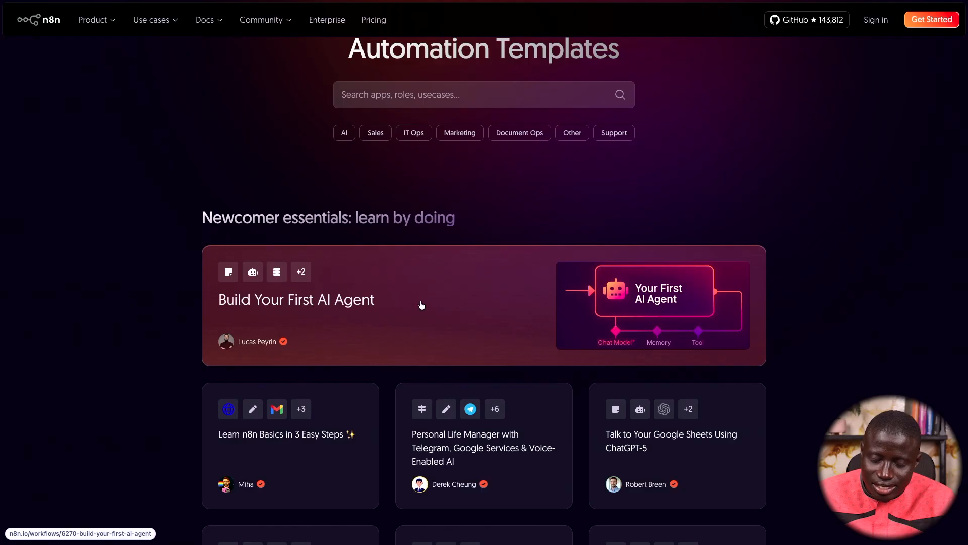
Open the 'Build Your First AI Agent' template and read its How it works section
left_click(454, 280)
scroll(446, 290, "down", 3)
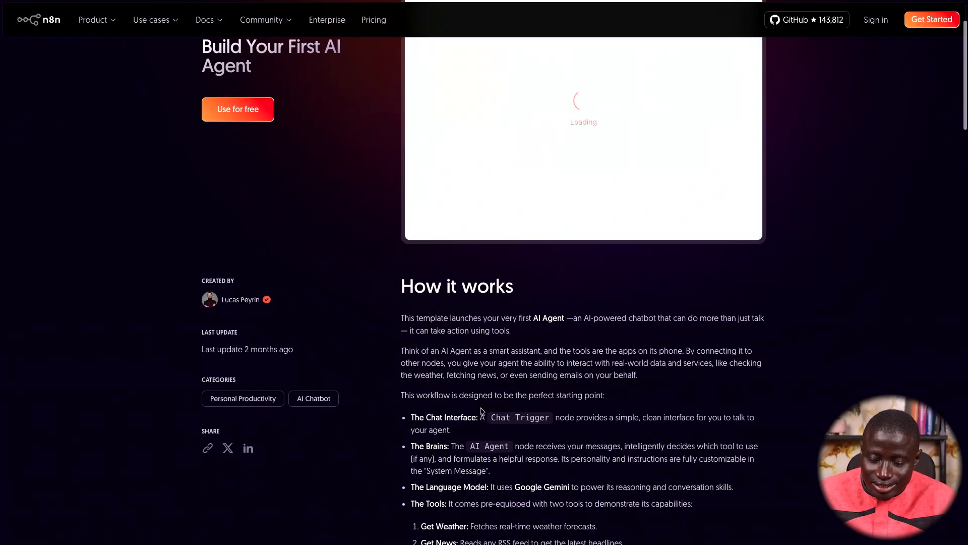
scroll(531, 398, "down", 3)
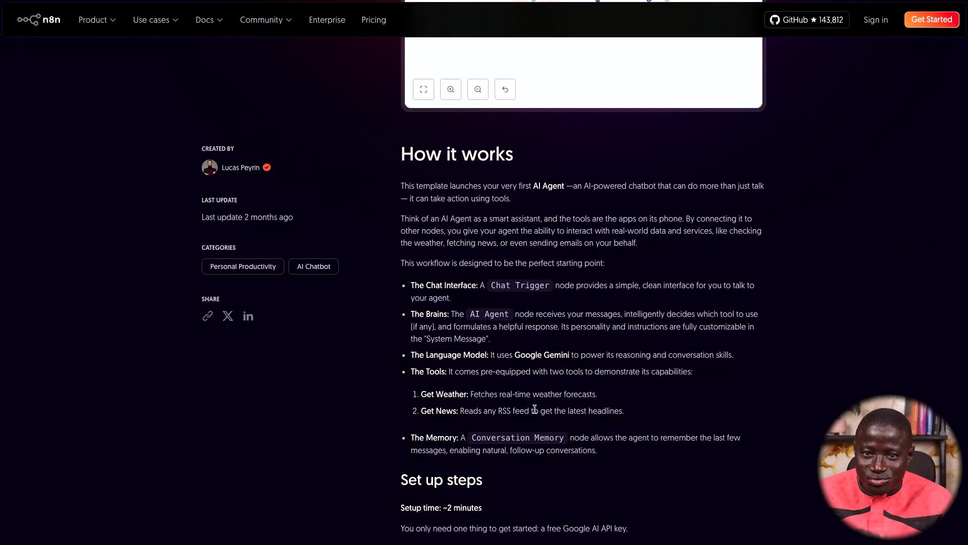
scroll(534, 409, "up", 5)
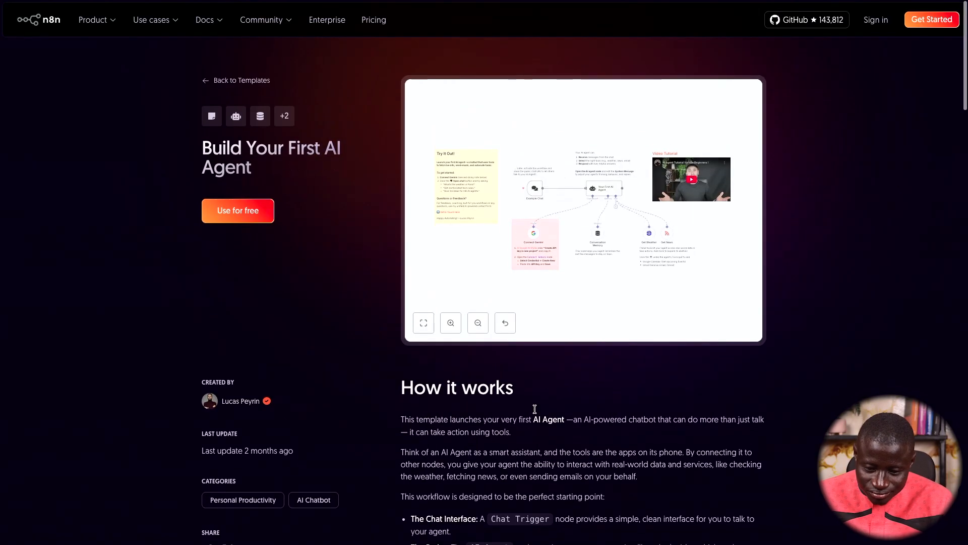
Return to the n8n homepage and open the free-trial sign-up form
left_click(57, 25)
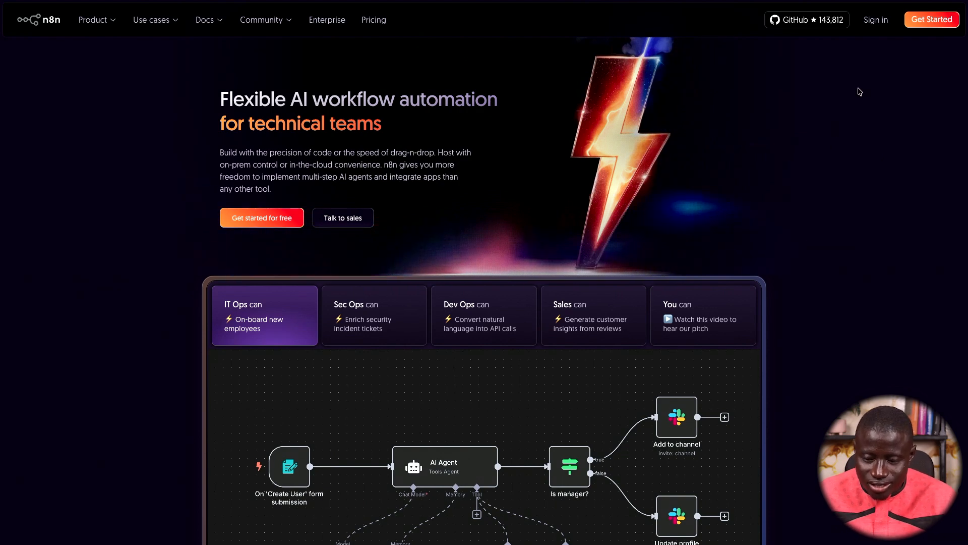
left_click(927, 29)
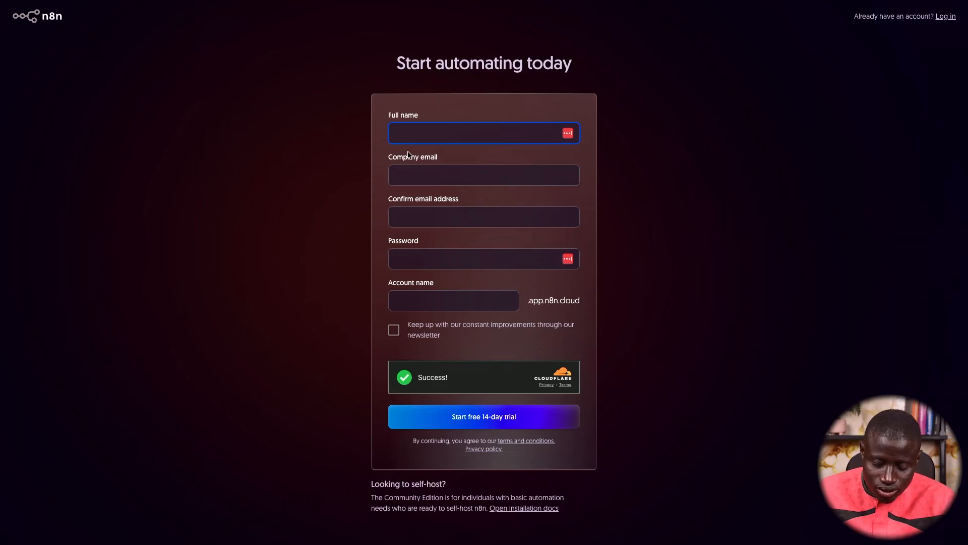
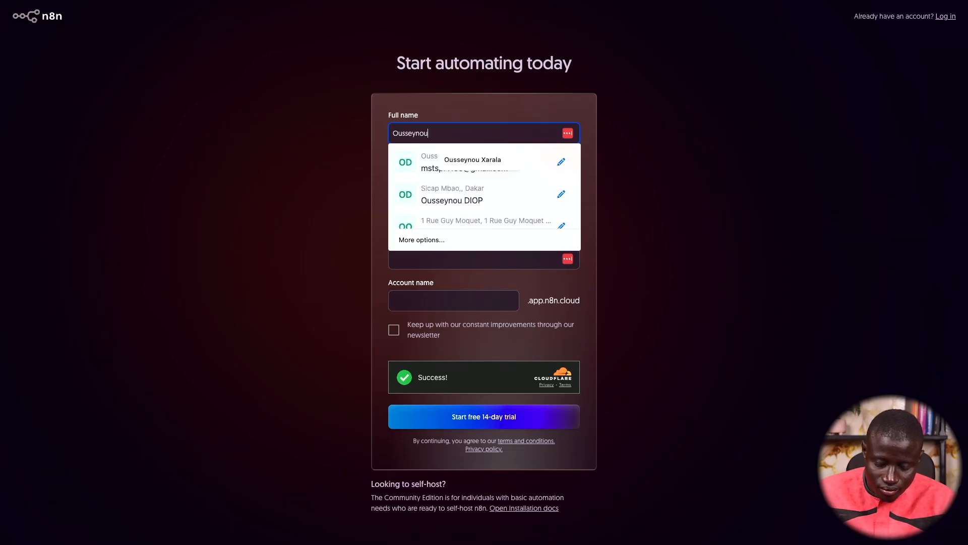
Enter the full name, the company, and the corrected company email with its confirmation
key("Tab")
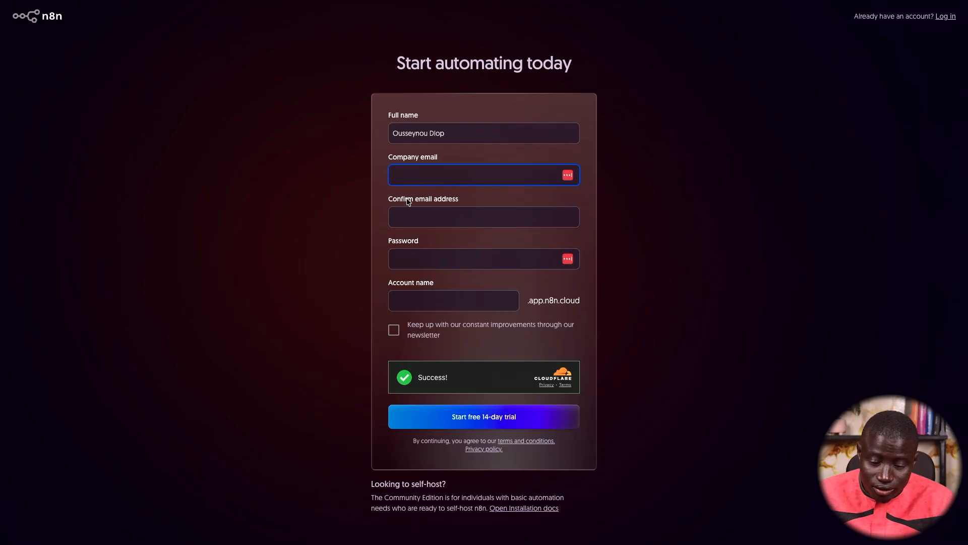
type("Xarala ")
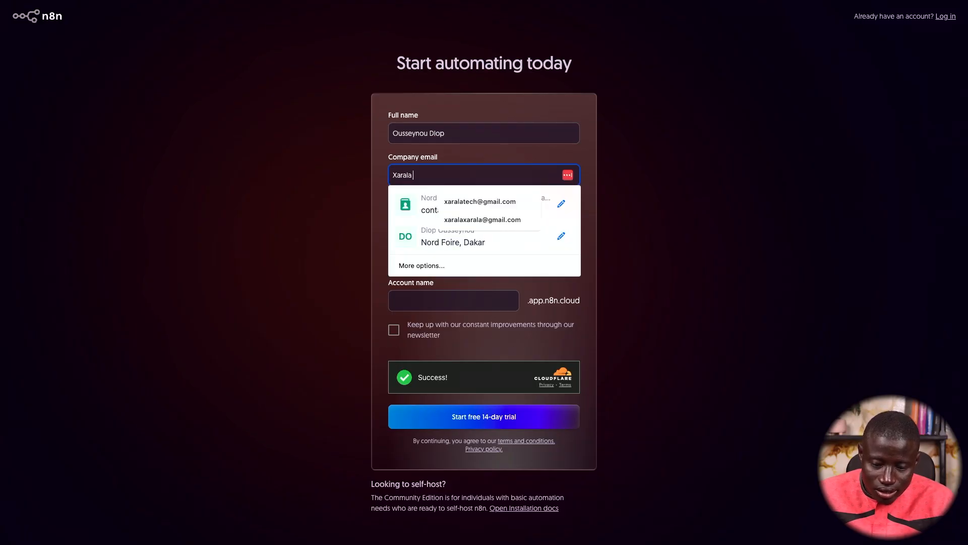
type("Automate")
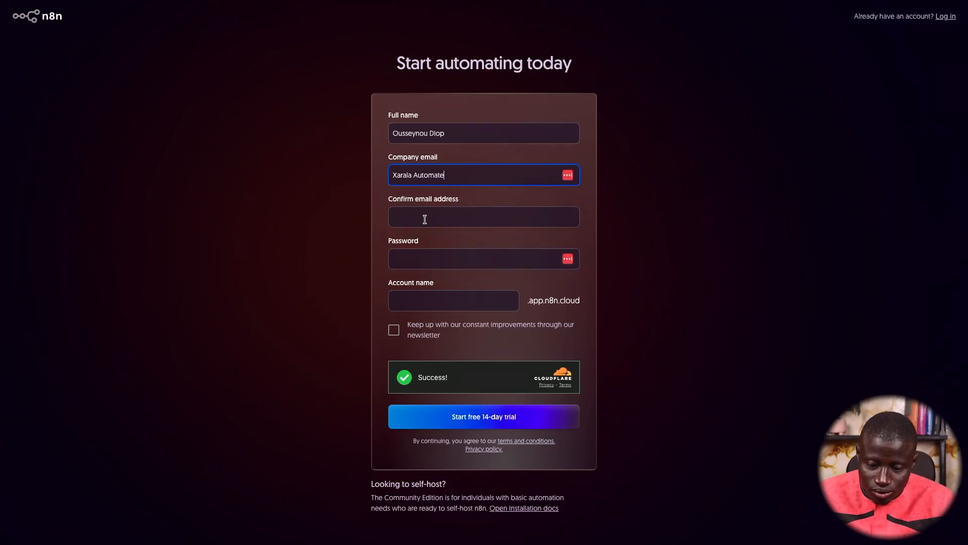
left_click(425, 220)
left_click_drag(455, 182, 393, 173)
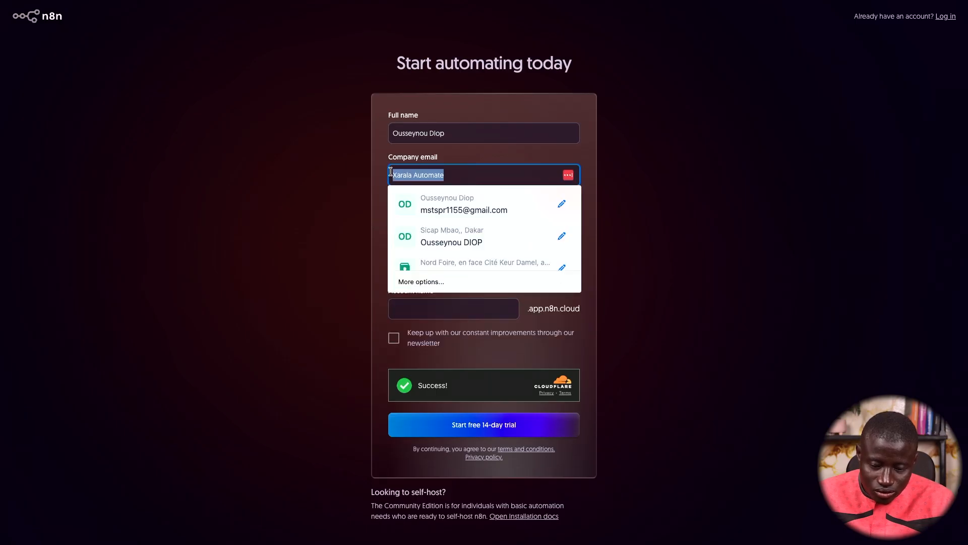
key("BackSpace")
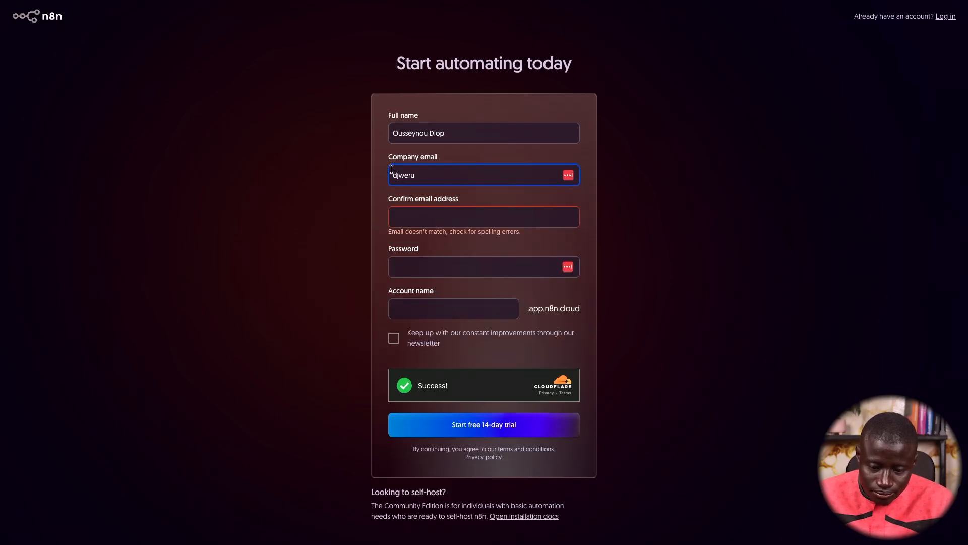
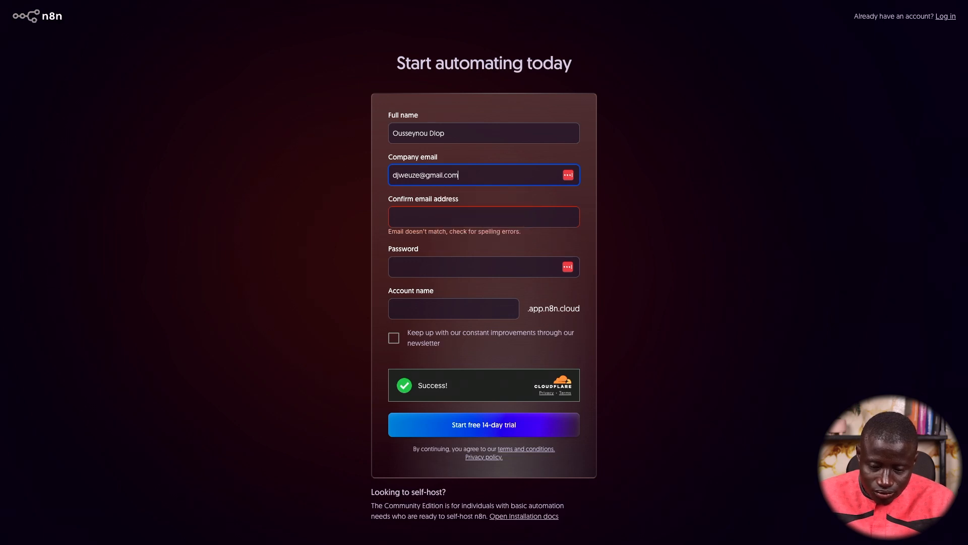
left_click(401, 216)
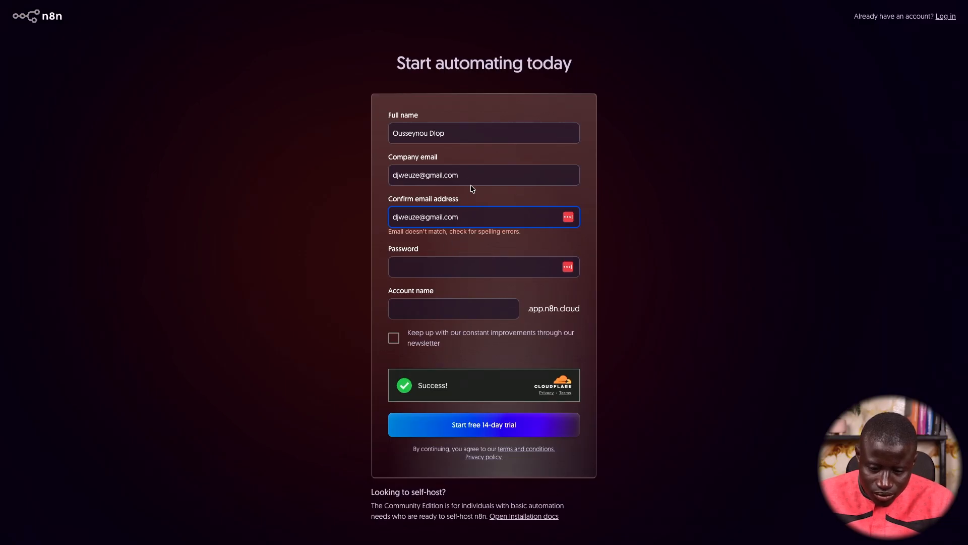
left_click(430, 181)
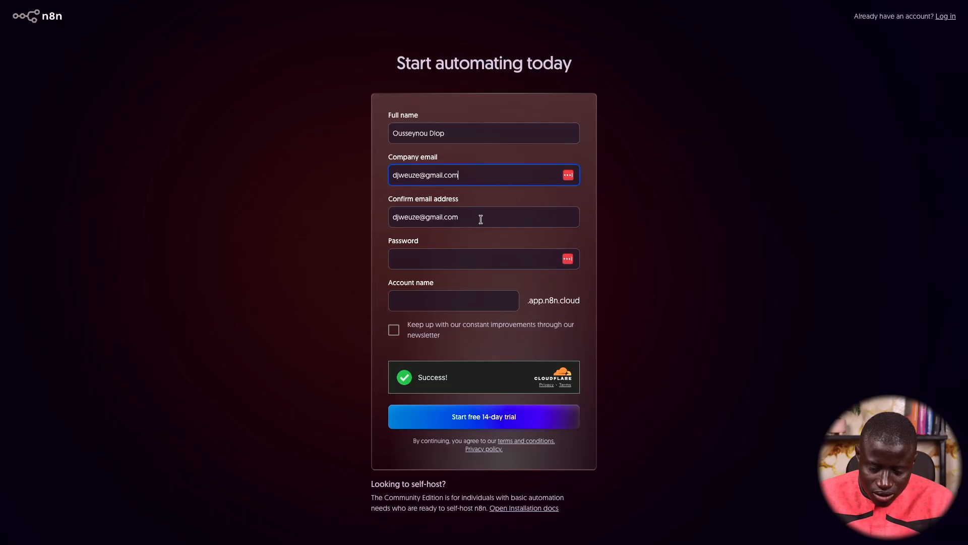
Fill in a browser-generated strong password and the account name
left_click(455, 257)
left_click(452, 285)
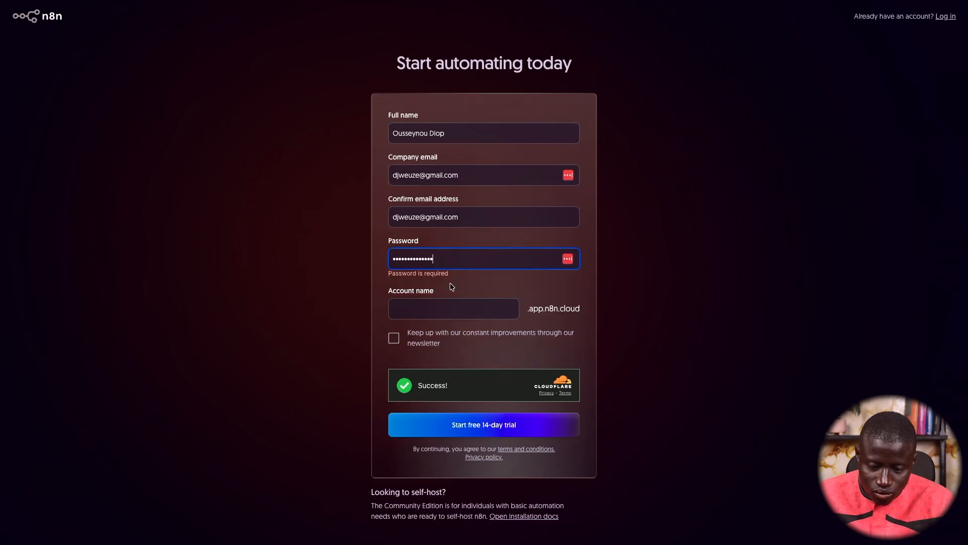
left_click(466, 313)
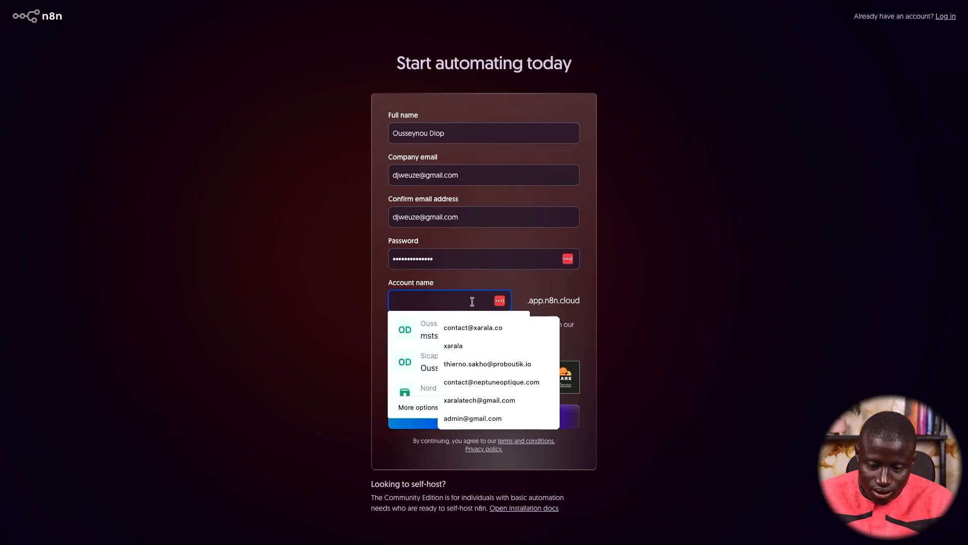
type("xarala acc")
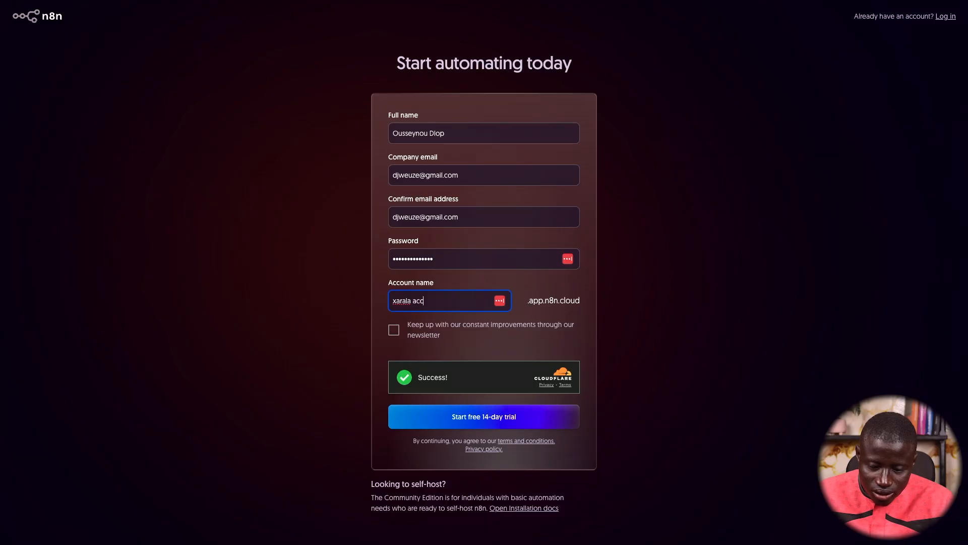
key("BackSpace")
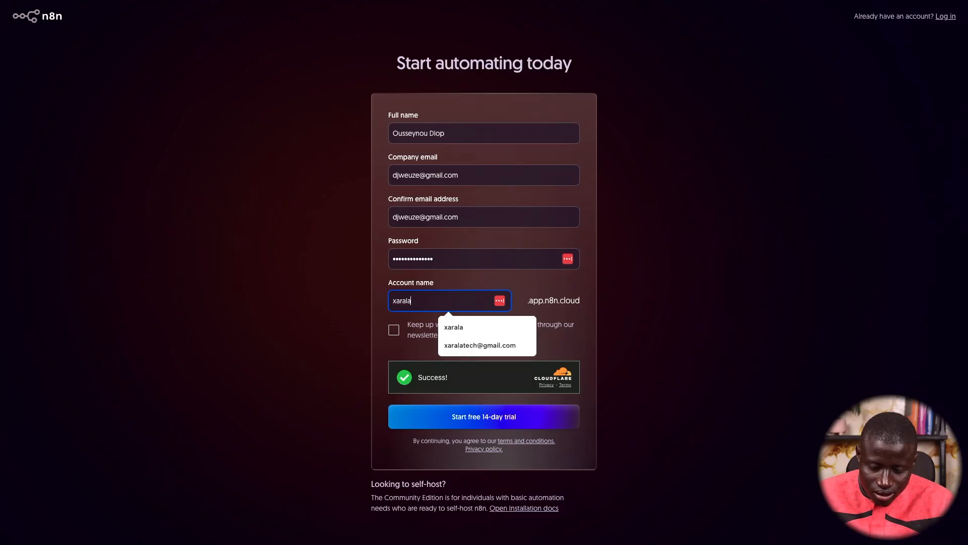
type("-automate")
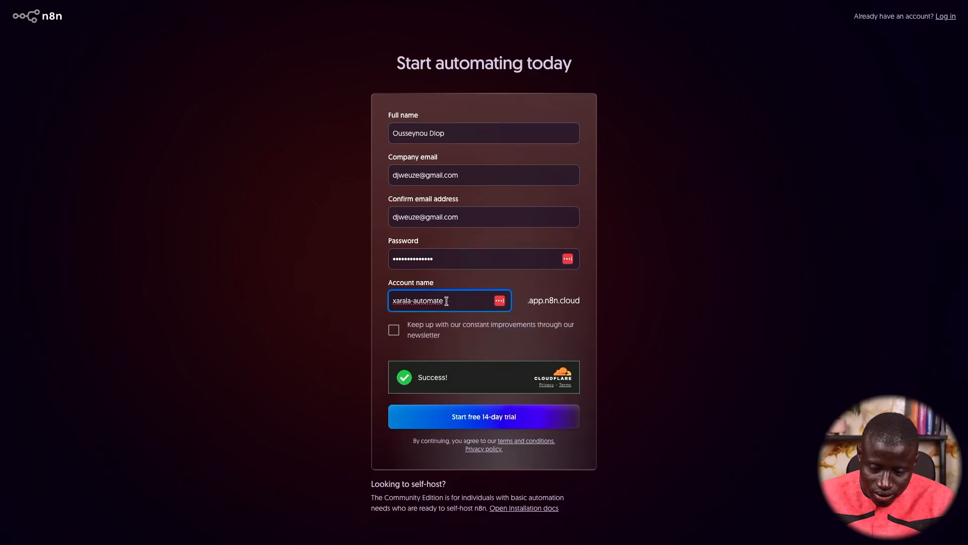
left_click_drag(443, 301, 376, 303)
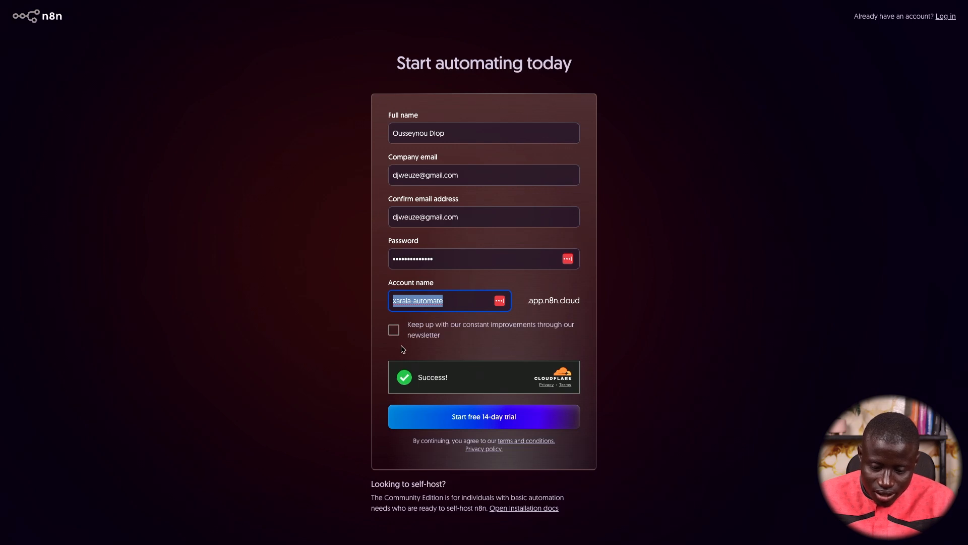
Start the free 14-day trial and handle the save-password prompts
left_click(477, 420)
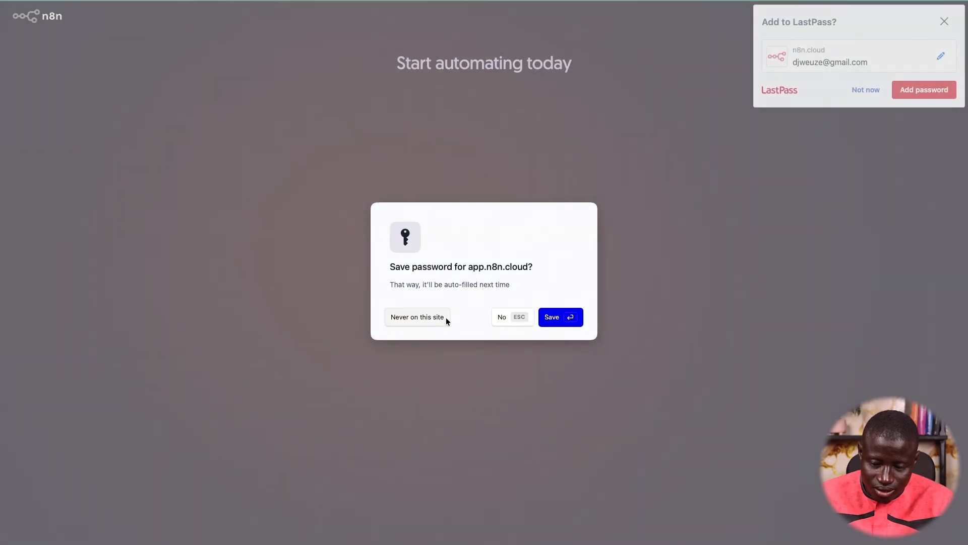
left_click(446, 319)
left_click(898, 97)
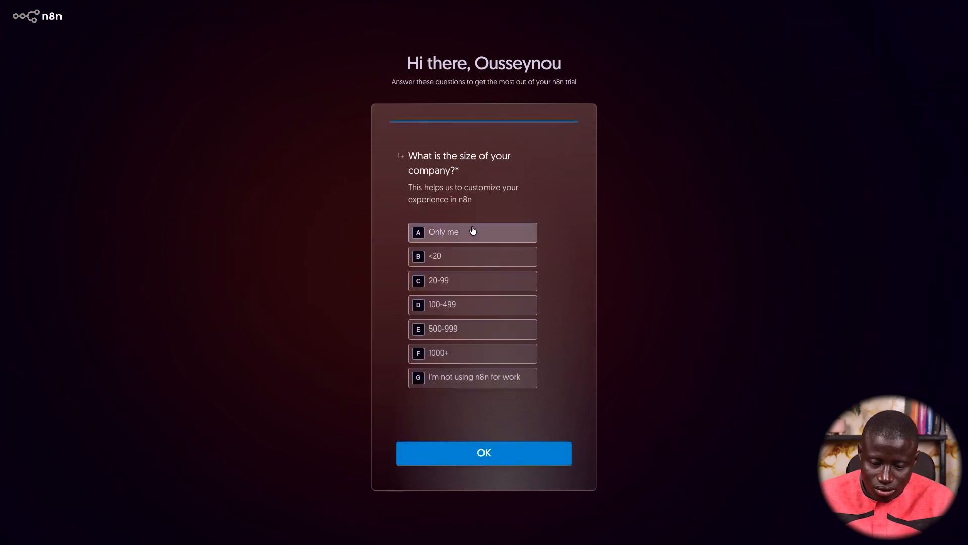
Answer the survey with Only me, Marketing, Education and Setting up a webhook
left_click_drag(410, 156, 459, 172)
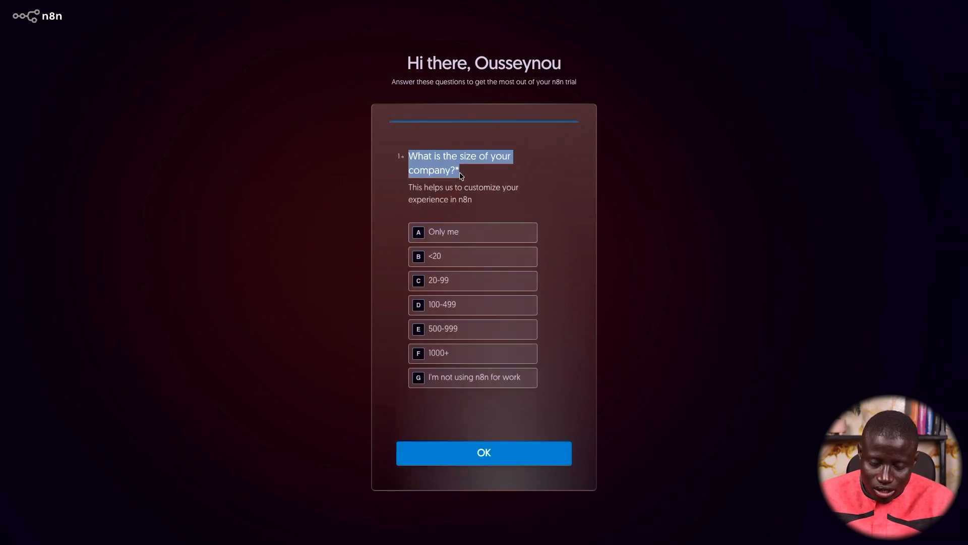
left_click(461, 230)
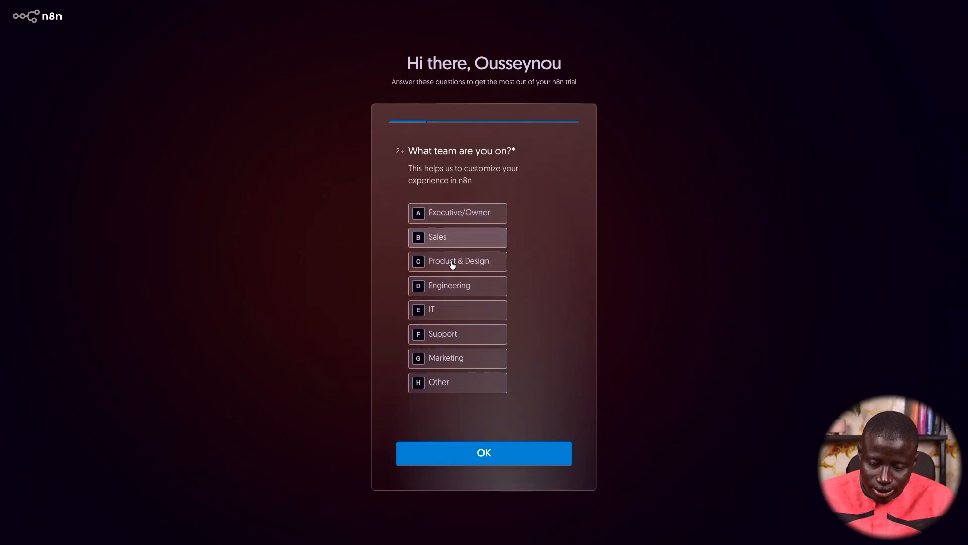
left_click(449, 359)
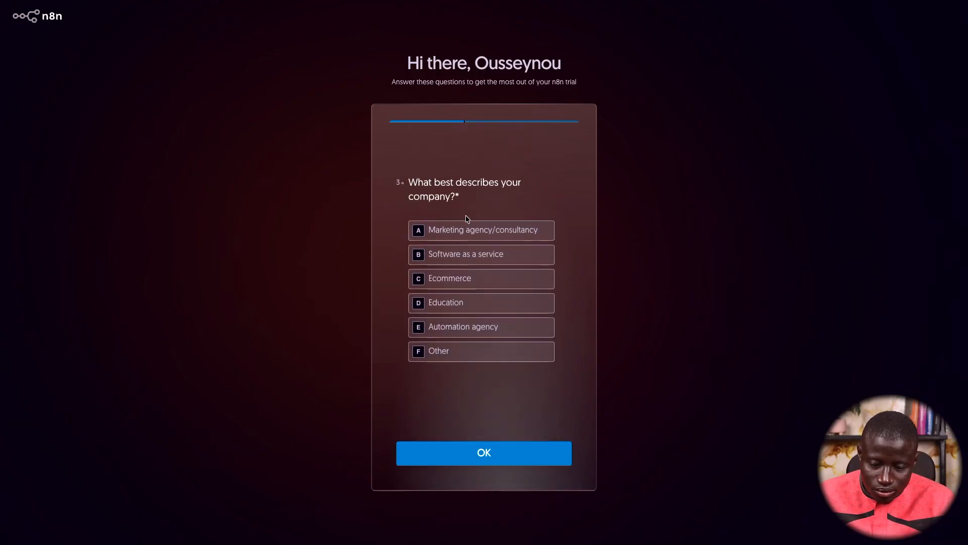
left_click(453, 305)
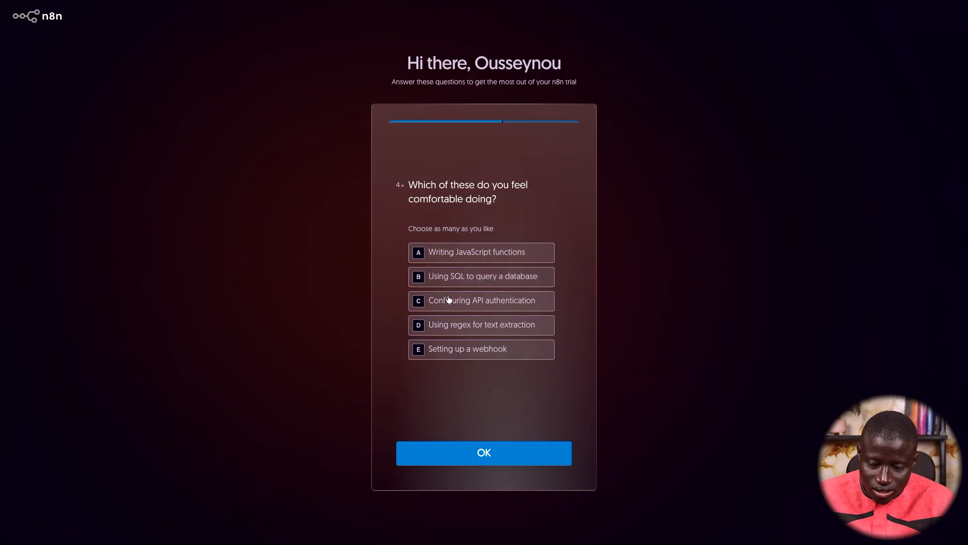
left_click(478, 353)
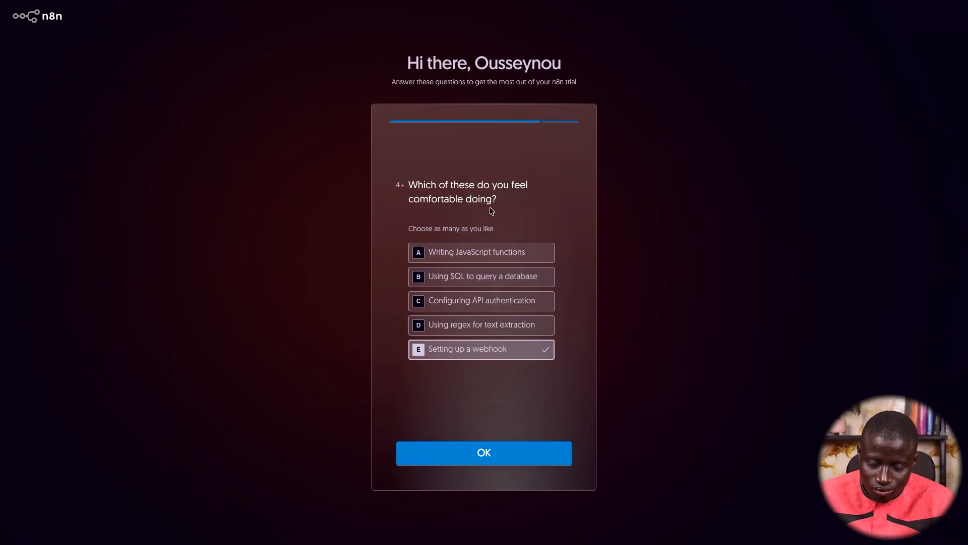
left_click(482, 462)
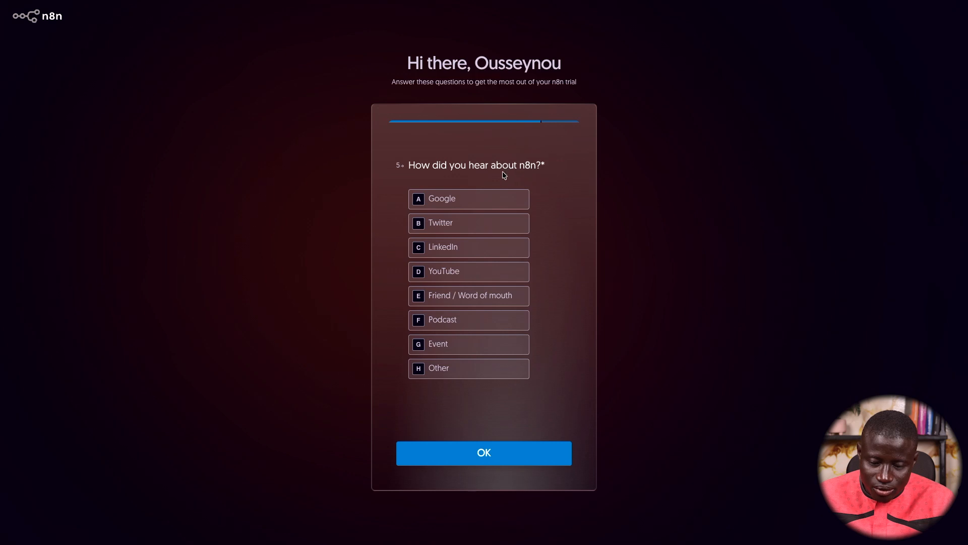
Choose Friend / Word of mouth as how n8n was found and submit the survey
left_click(463, 274)
left_click(461, 295)
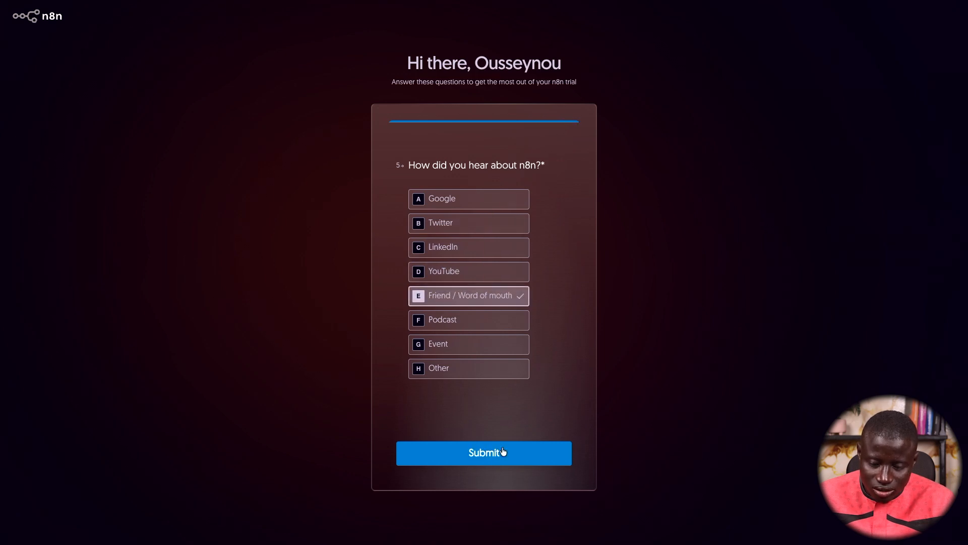
left_click(507, 459)
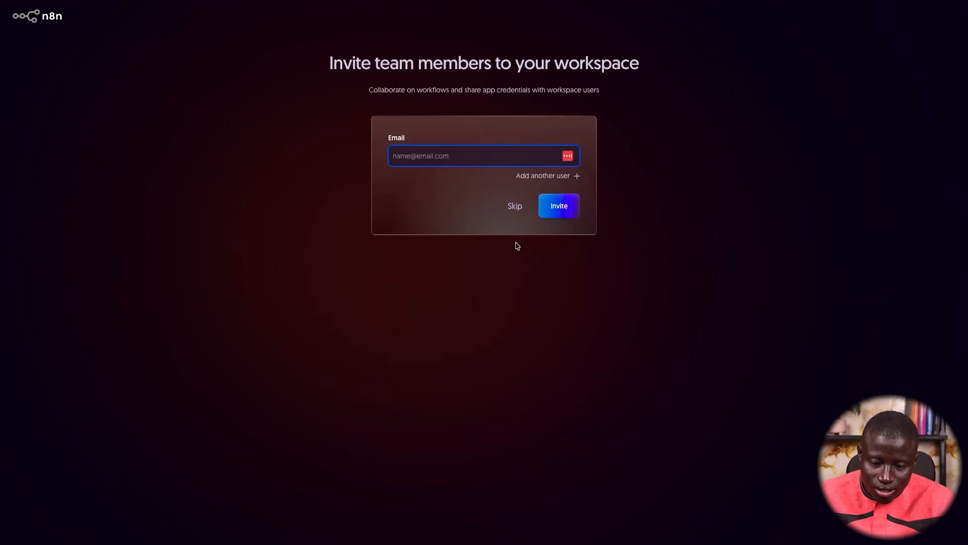
Skip team invites, play and pause the tutorial video, then enter the workspace
left_click(515, 212)
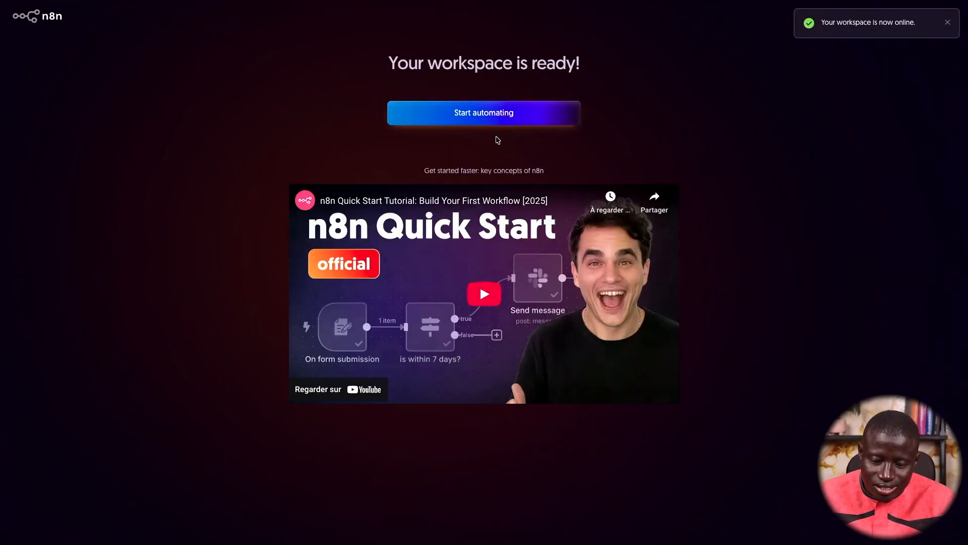
left_click(484, 295)
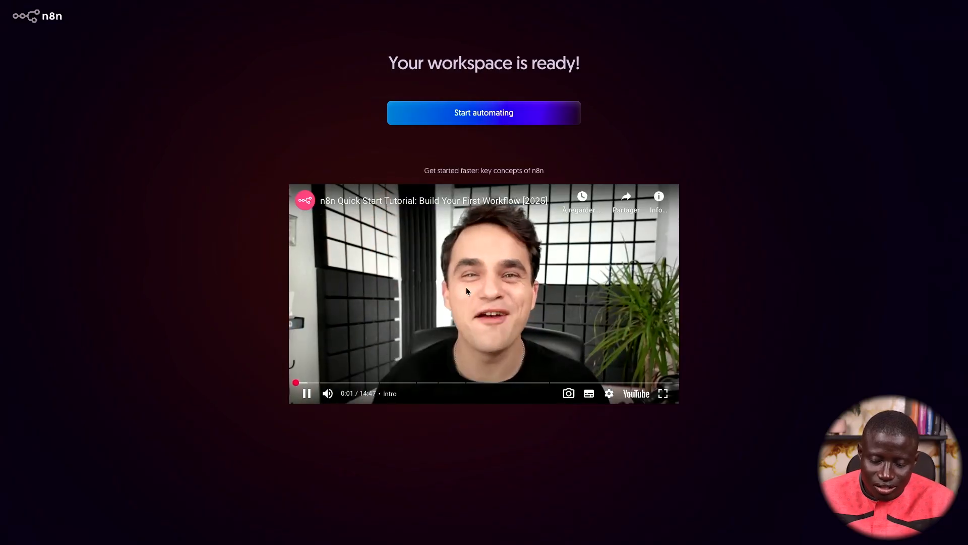
left_click(473, 278)
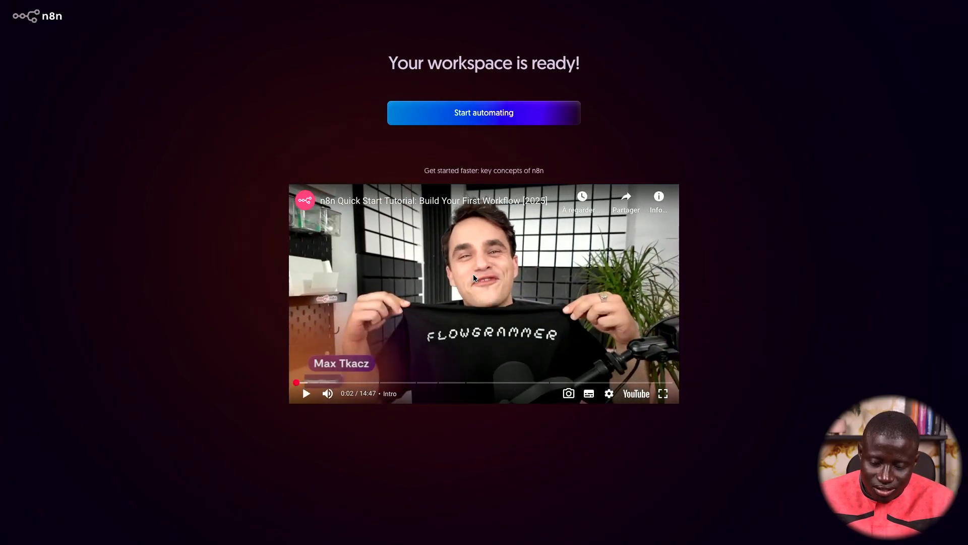
left_click(509, 121)
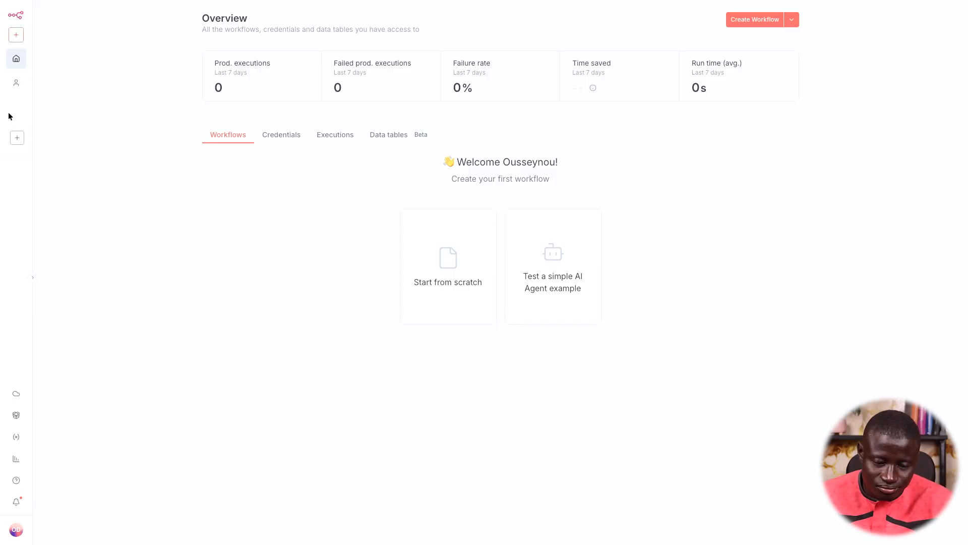
Create My project from the Personal space, then view the admin panel and return to Overview
left_click(16, 86)
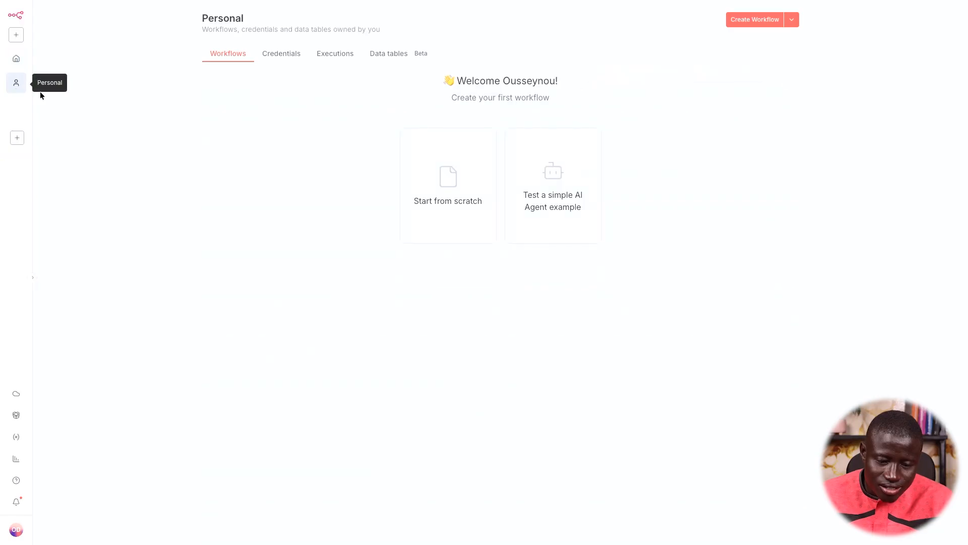
left_click(19, 132)
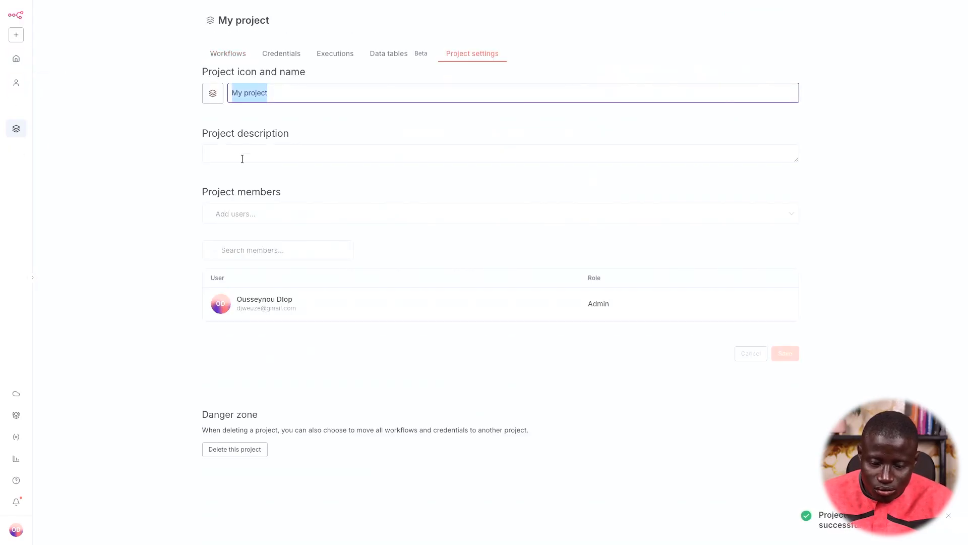
left_click(18, 398)
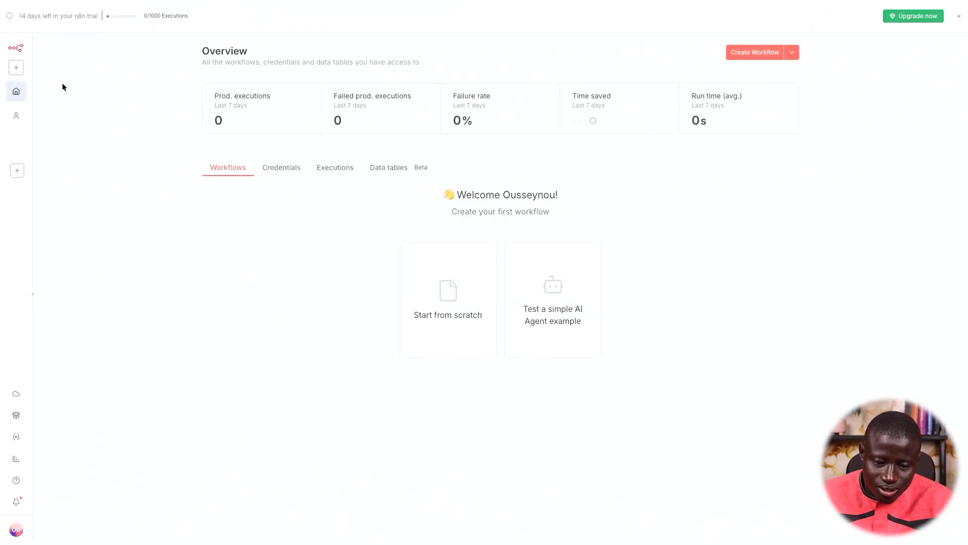
left_click_drag(21, 17, 184, 16)
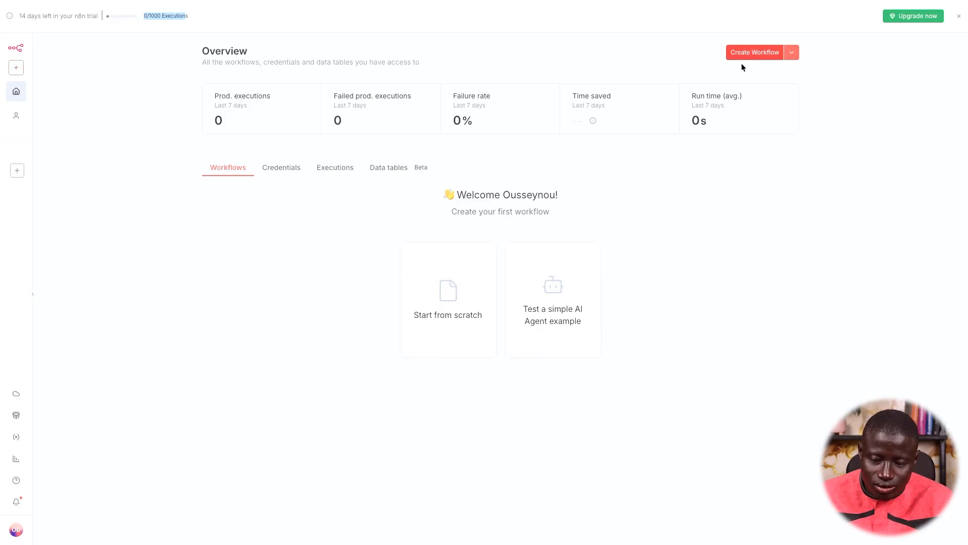
Create a new workflow, visit its Executions and Evaluations tabs, and check its options menu
left_click(790, 53)
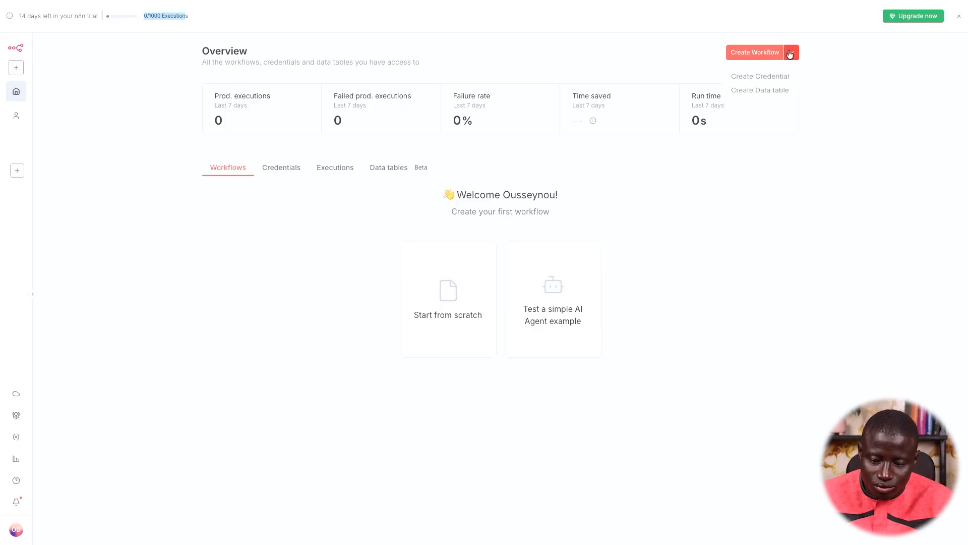
left_click(747, 53)
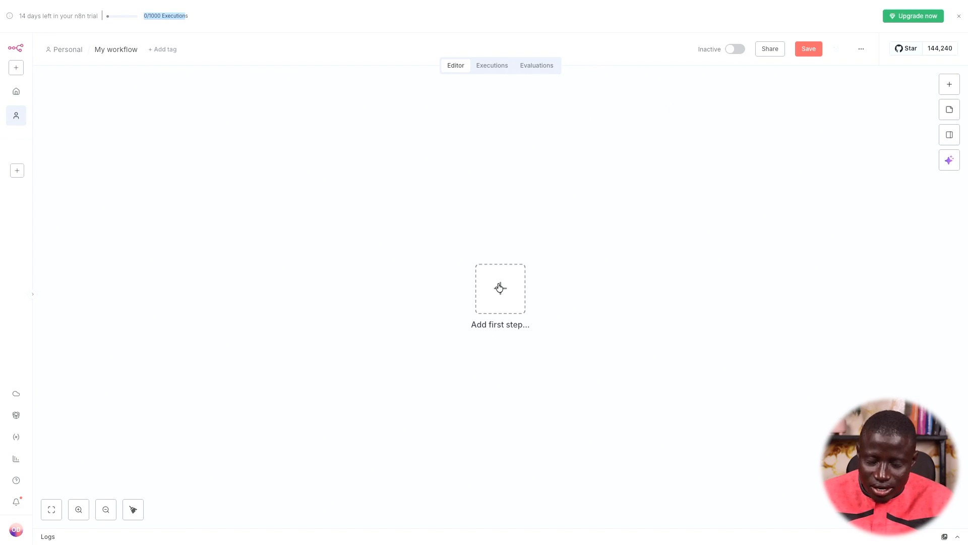
left_click(492, 68)
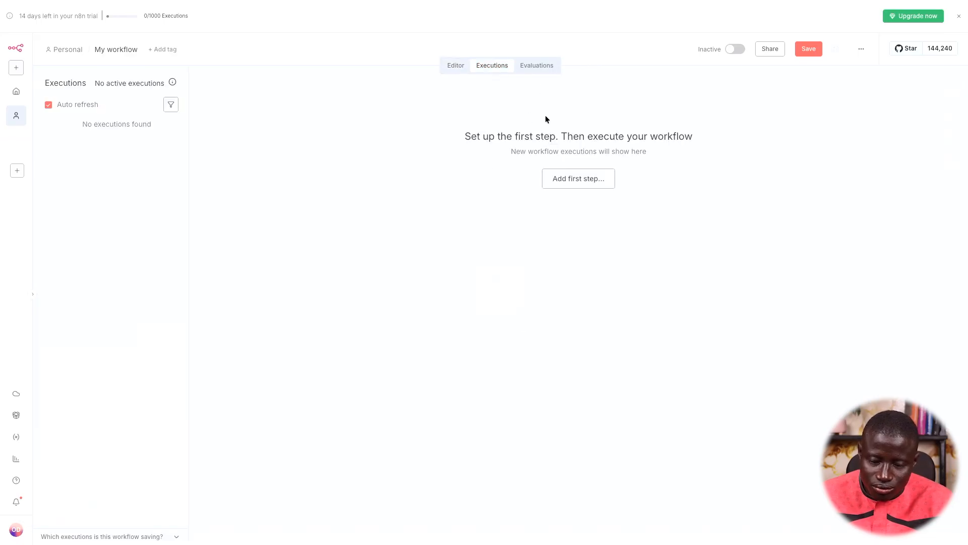
left_click(537, 67)
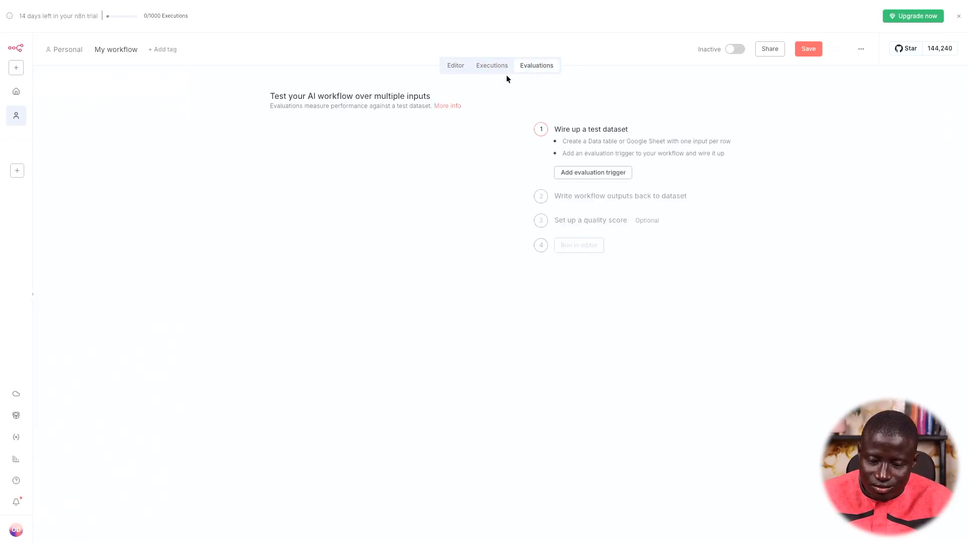
left_click(460, 70)
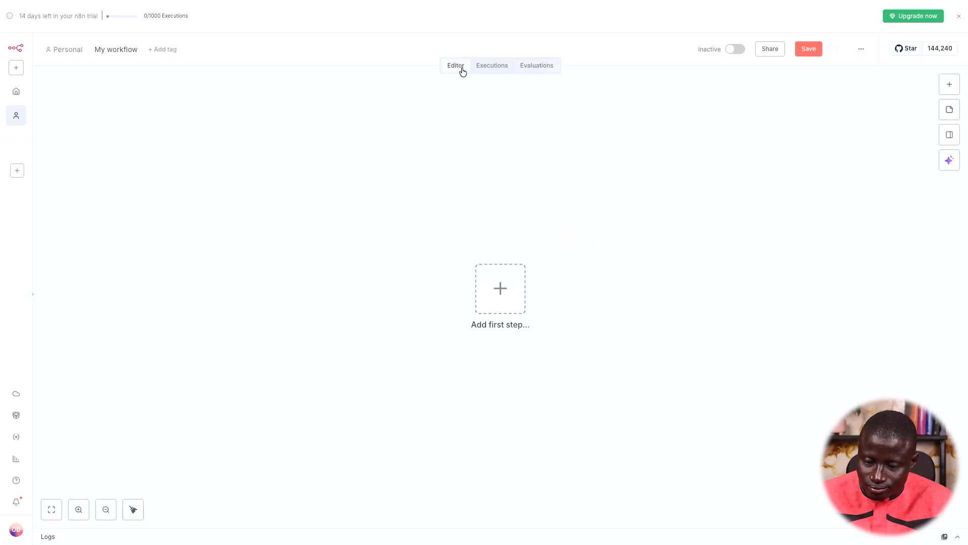
left_click(862, 52)
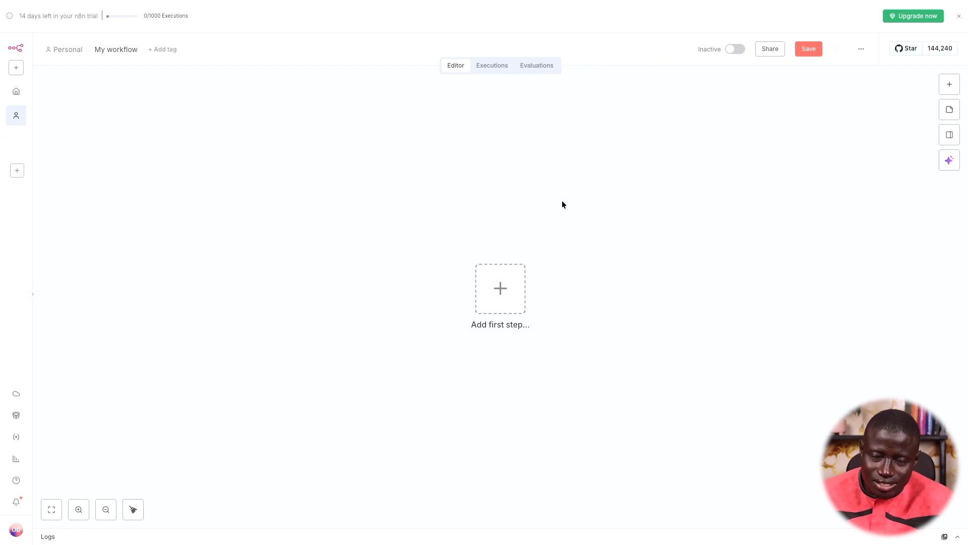
Start a new VS Code file with a JSON object containing "cle":"valeur"
key("super+Tab")
key("super+Tab")
key("super+Tab")
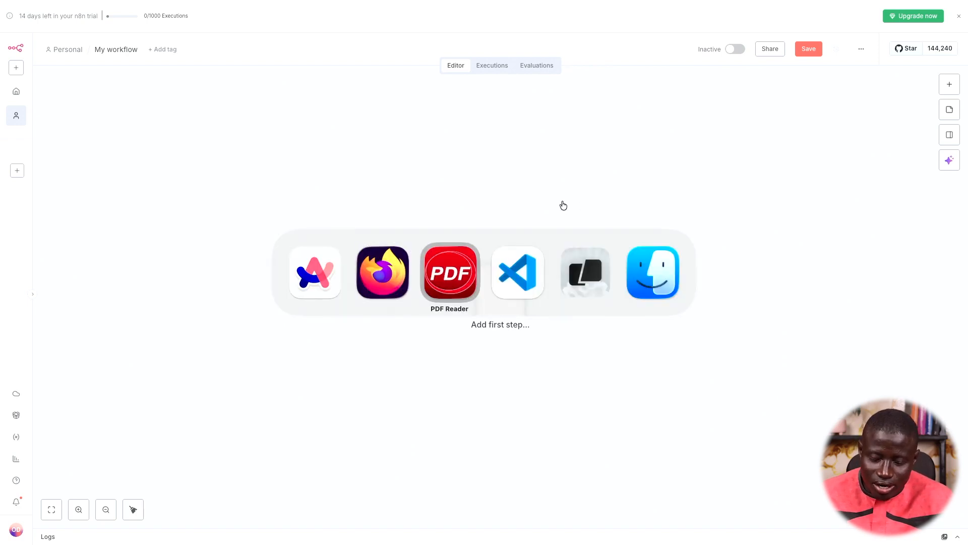
key("super+n")
type("{}")
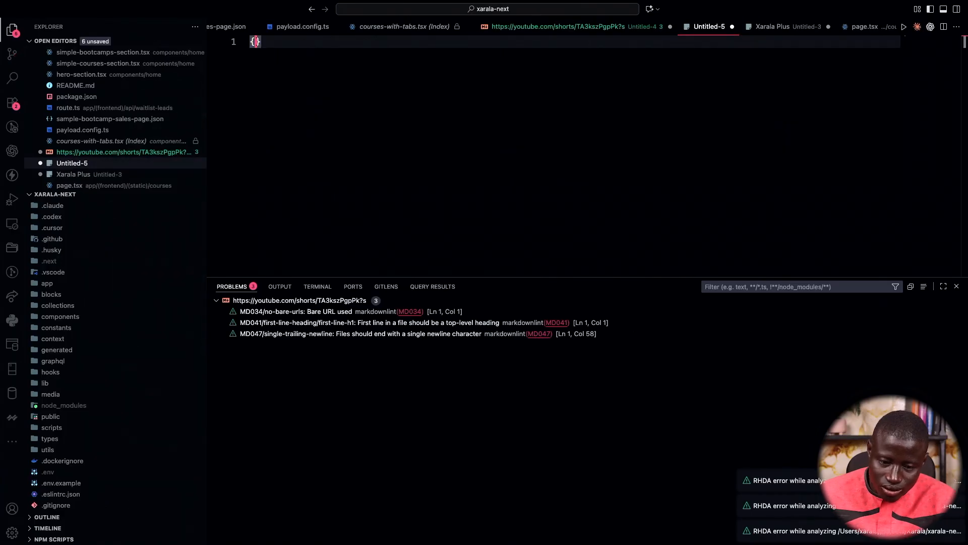
key("Left")
key("Left")
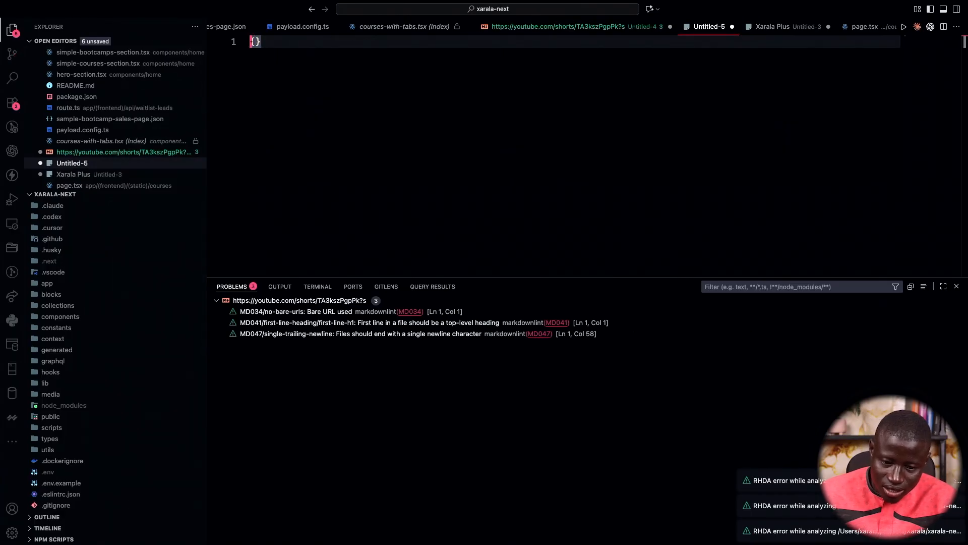
key("Return")
key("Return")
key("Return")
key("Return")
key("Return")
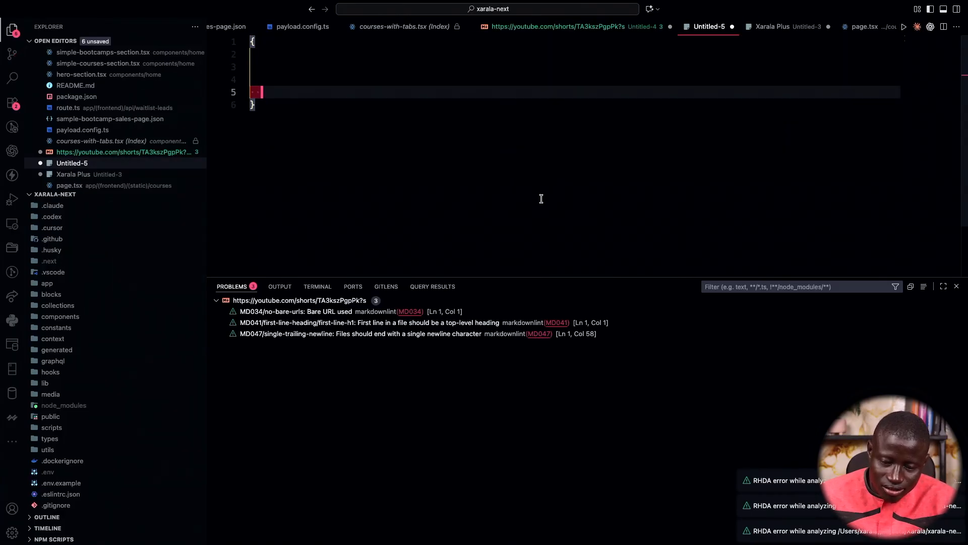
key("Up")
key("Up")
key("Up")
key("Up")
type("\"")
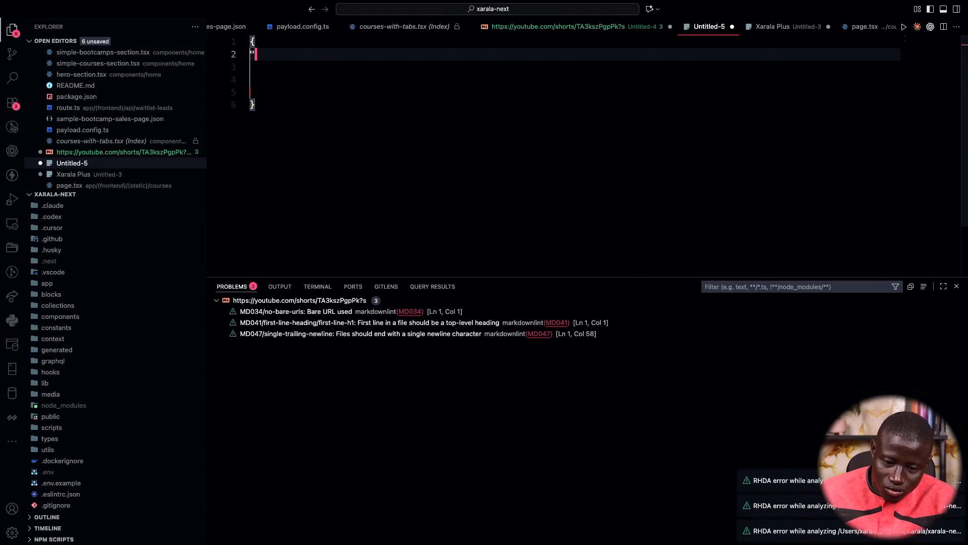
type("cle\":")
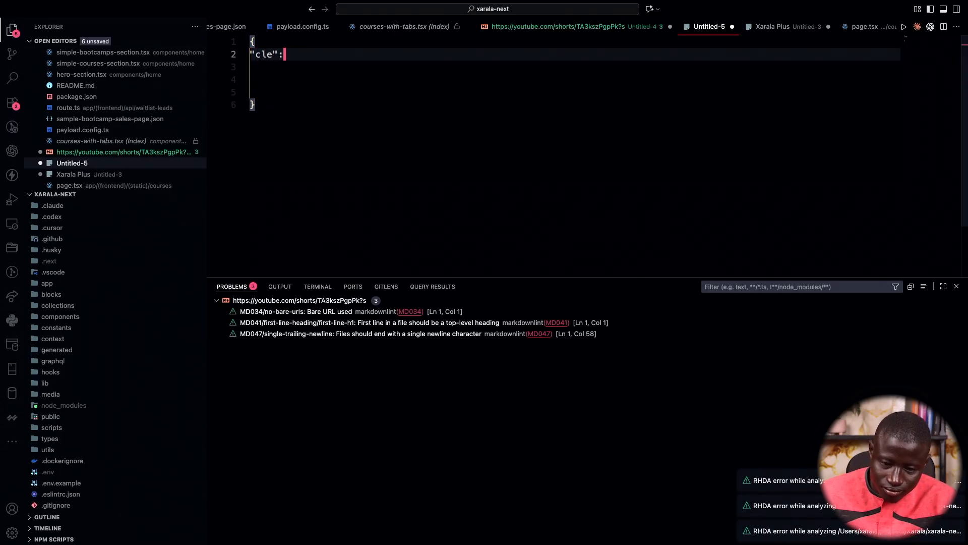
type("\"valeur\"")
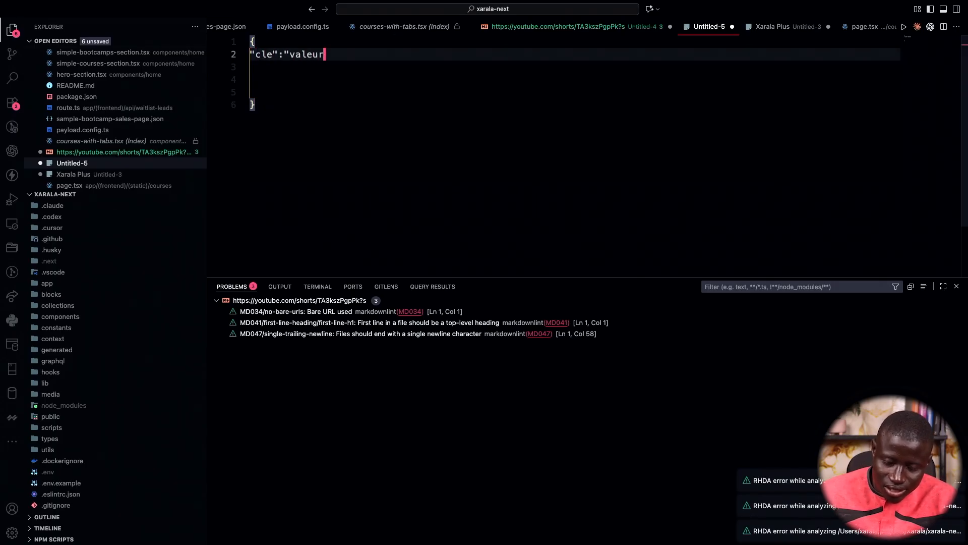
key("Down")
key("Down")
key("BackSpace")
key("BackSpace")
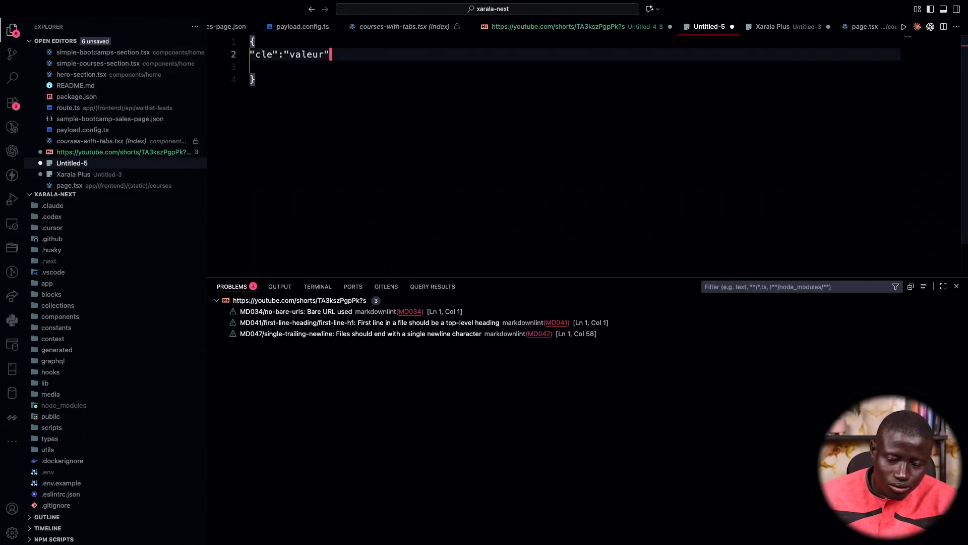
left_click(269, 72)
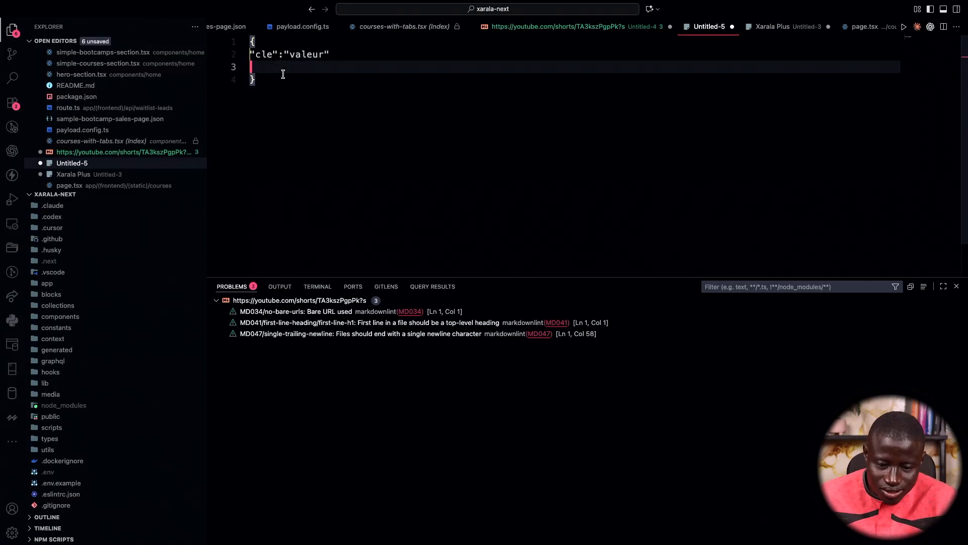
key("BackSpace")
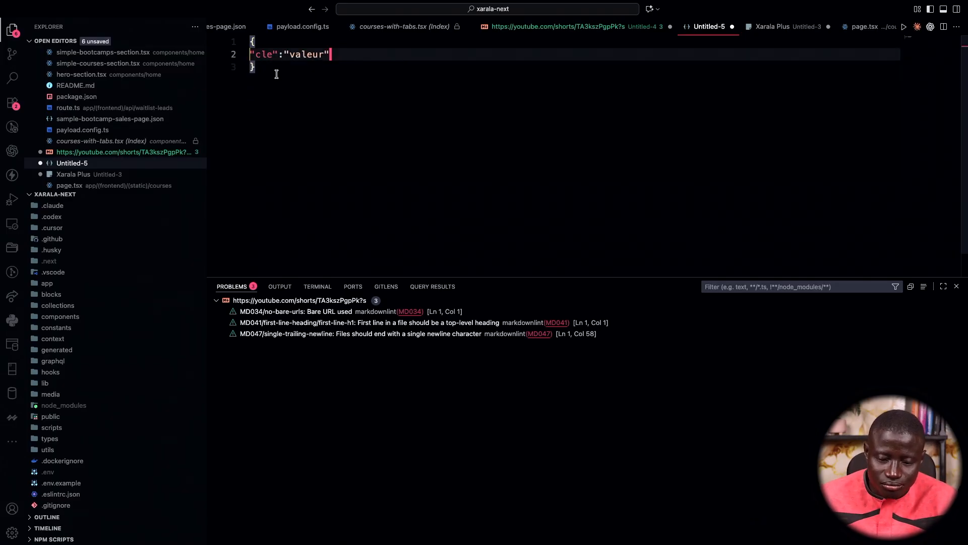
Add "tableau": [1, 2, 3] and an objet entry from Copilot suggestions, then select all
double_click(263, 54)
left_click(334, 54)
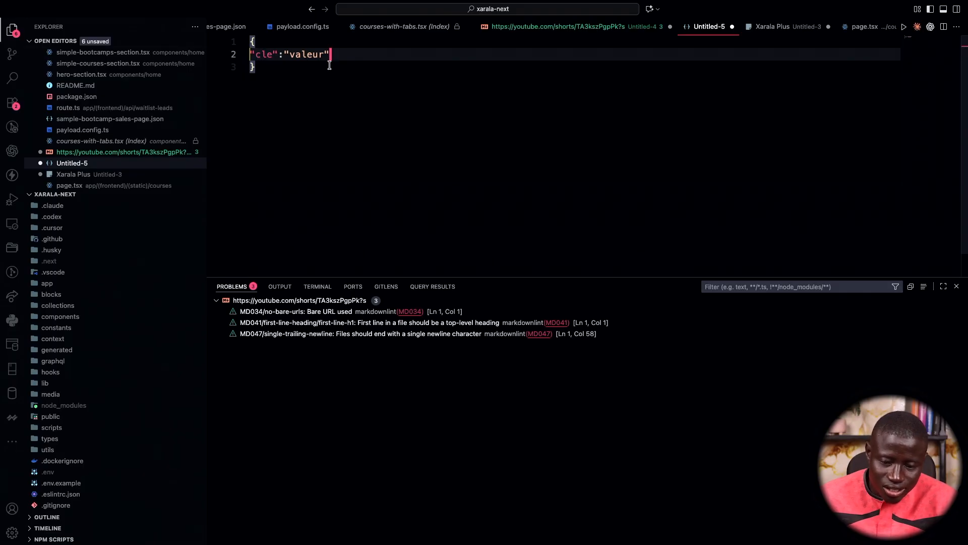
type(",")
key("Return")
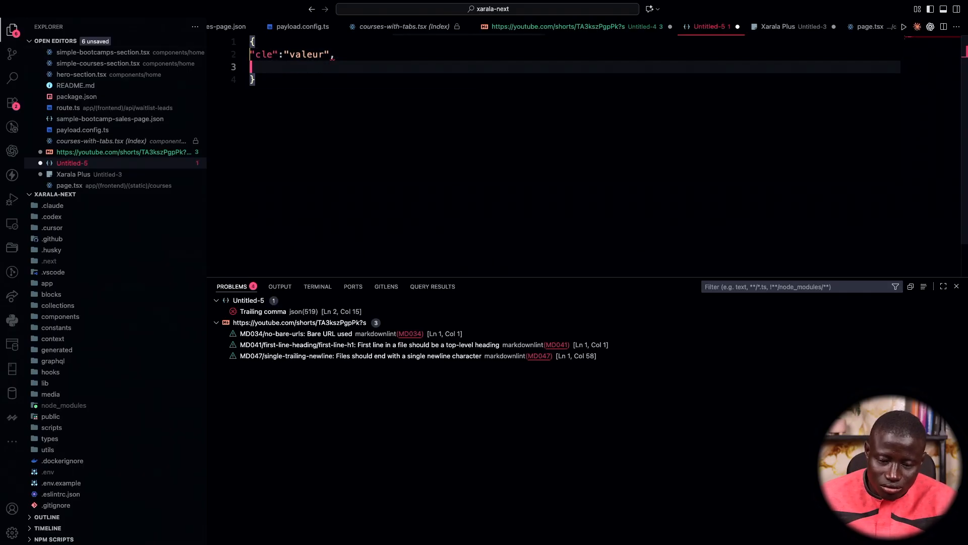
type("\"tableau\":")
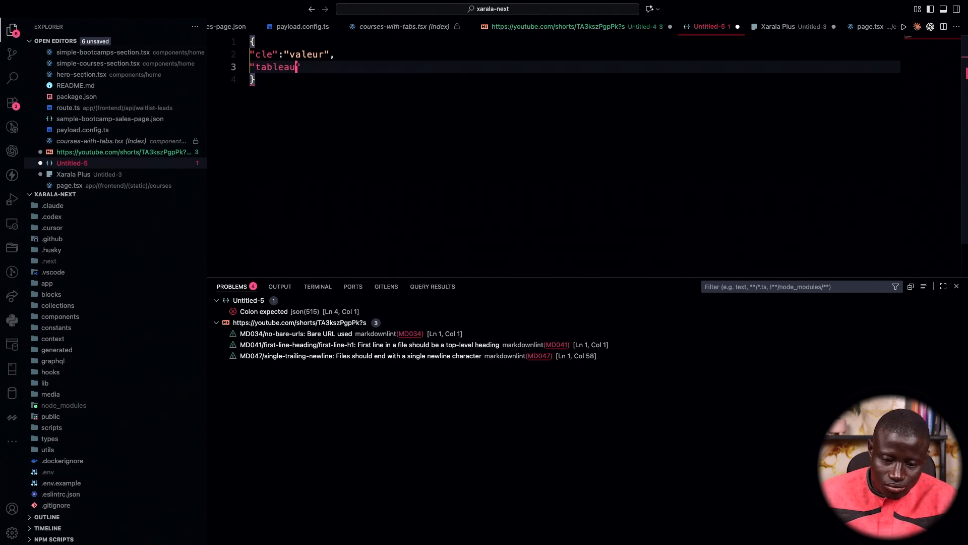
key("Tab")
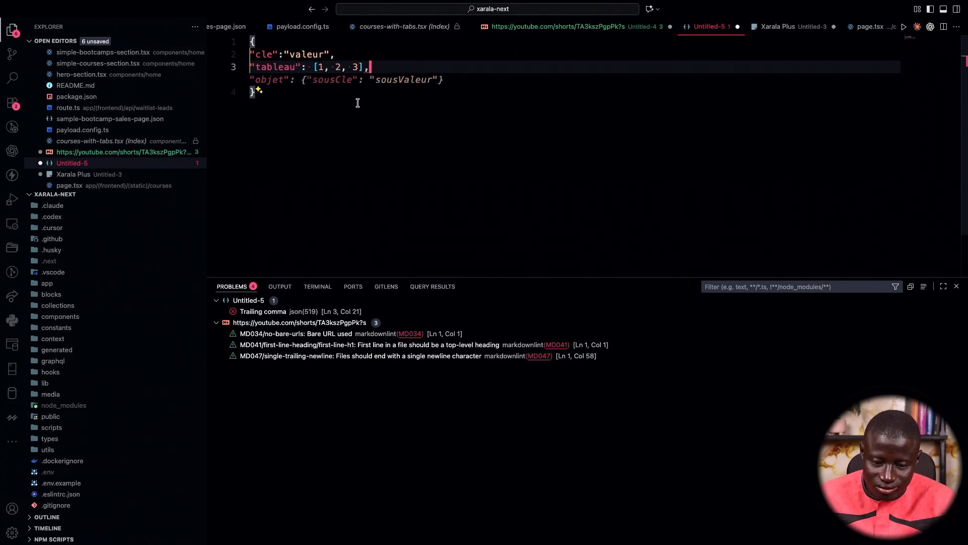
key("Tab")
left_click_drag(485, 79, 244, 38)
left_click(255, 90)
key("super+a")
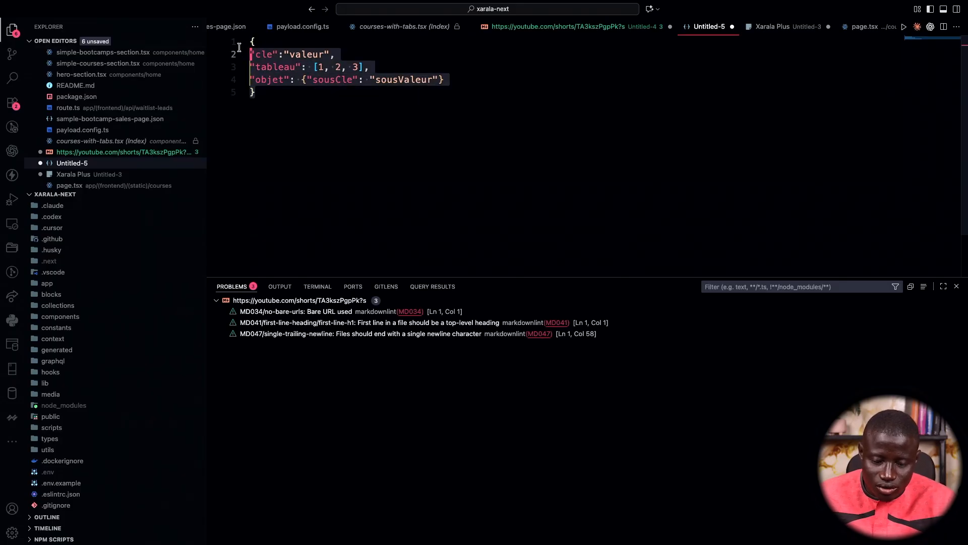
key("super+Tab")
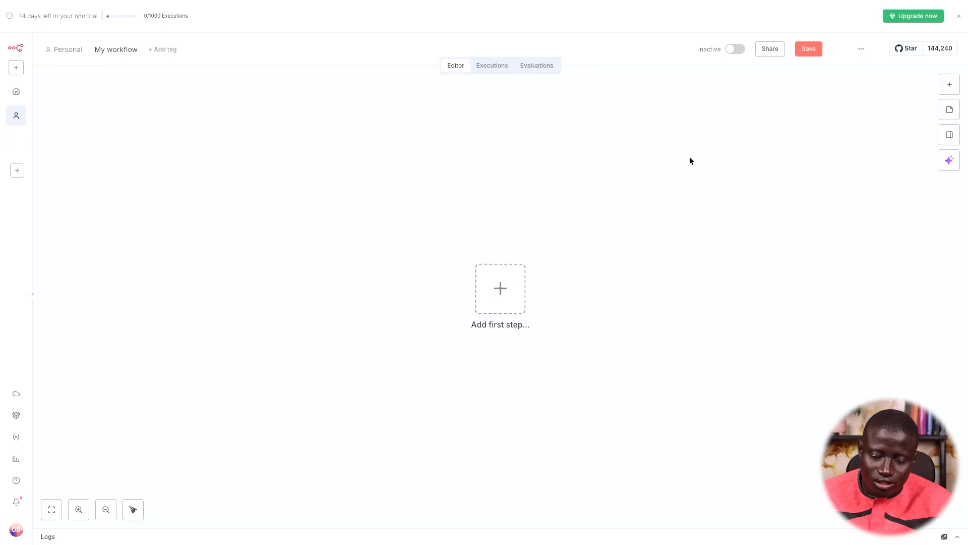
Browse the Automated Social Media Content Publishing Factory template, then return to the empty n8n workflow
mouse_move(1, 367)
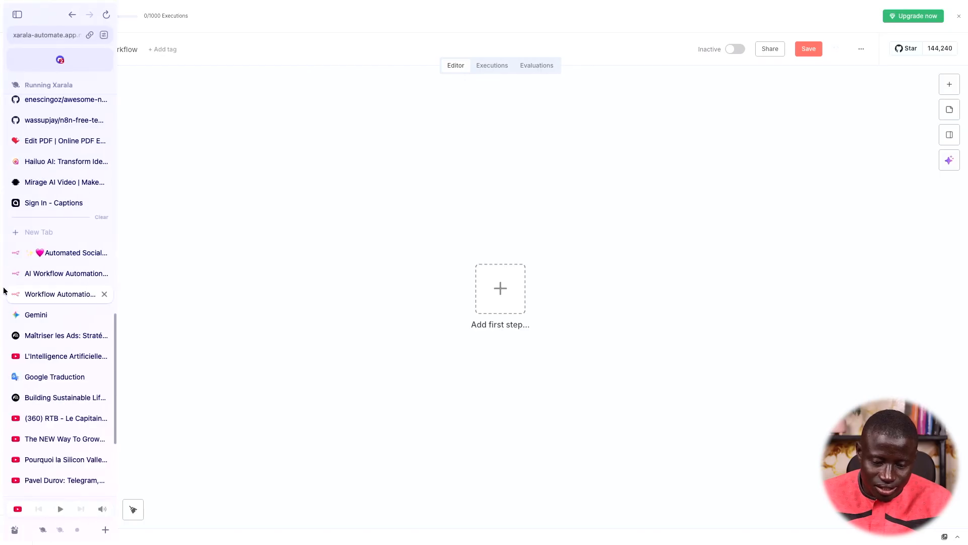
left_click(45, 274)
left_click(42, 253)
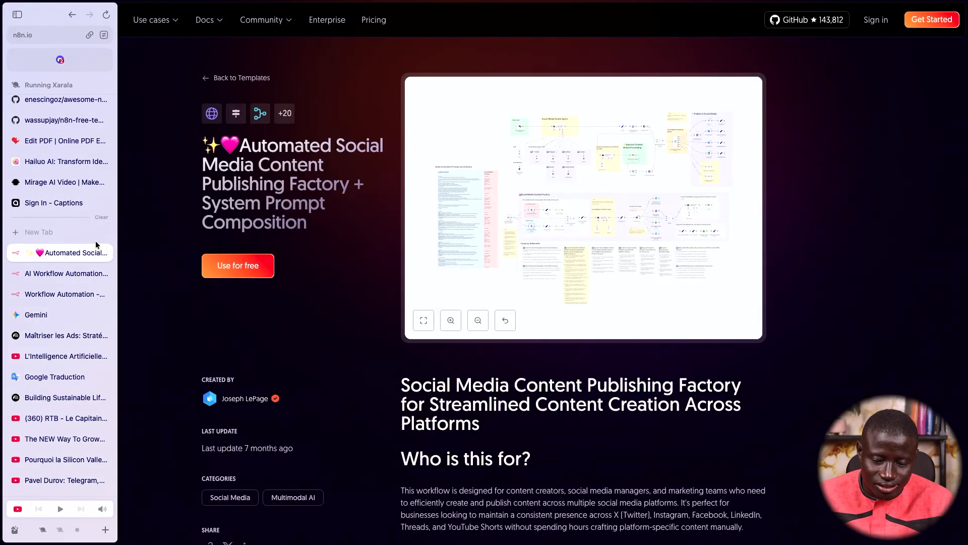
scroll(363, 154, "down", 5)
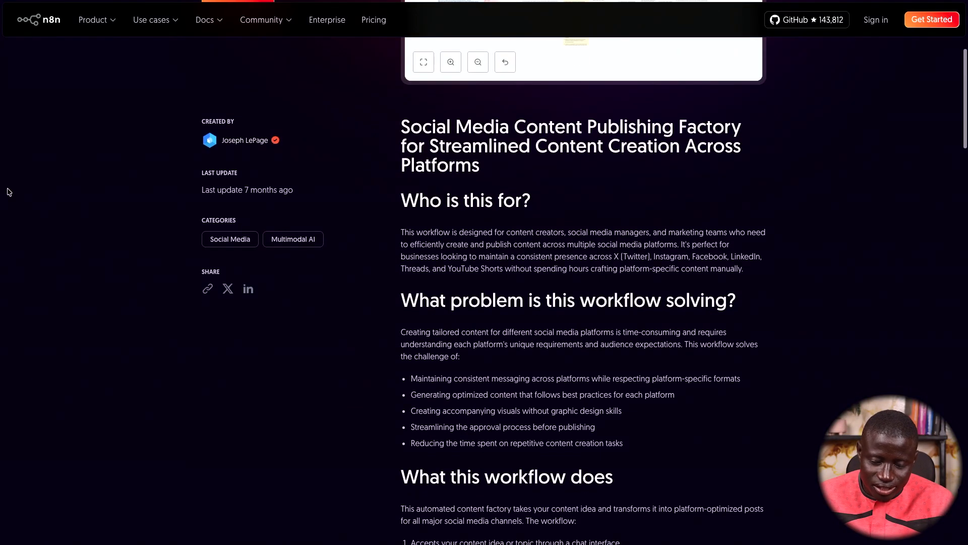
mouse_move(6, 192)
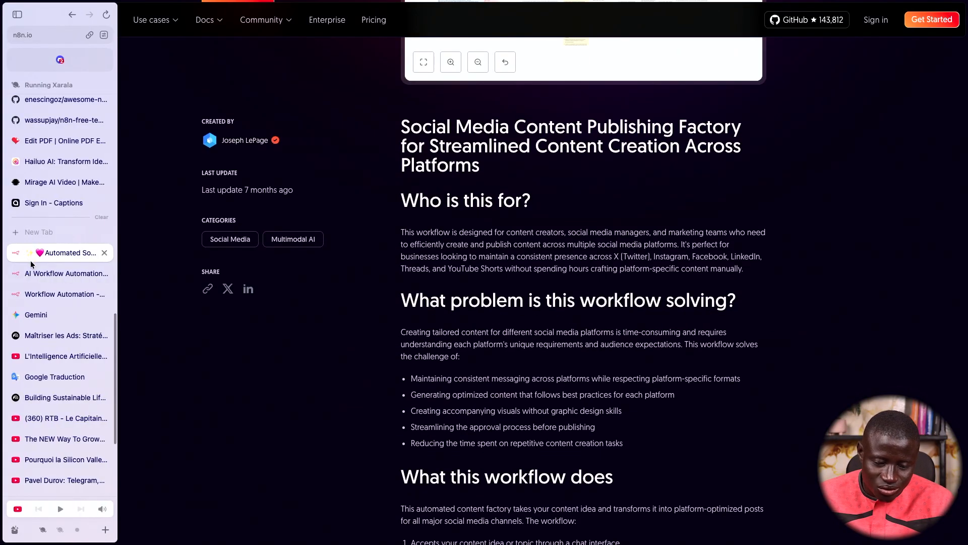
left_click(64, 294)
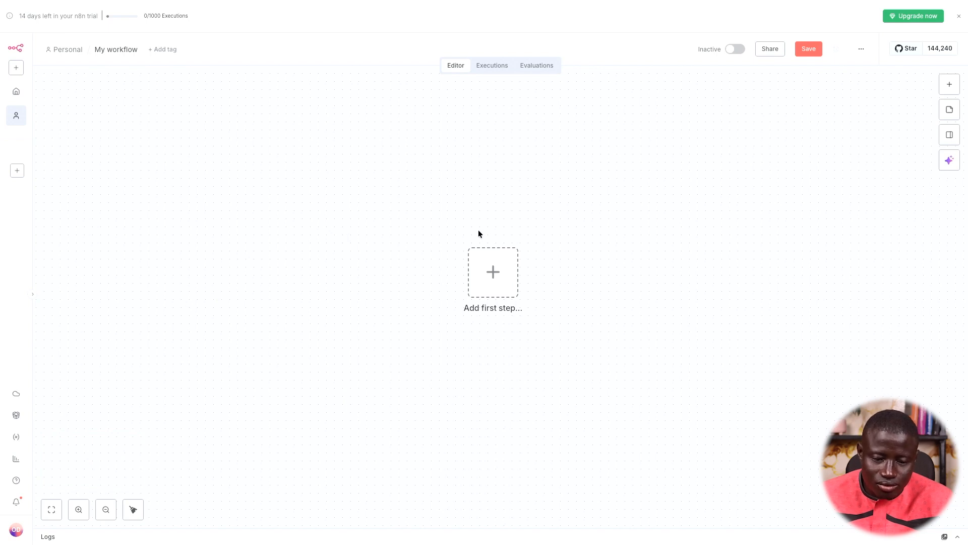
Go to Google Drive in a new tab by entering 'dr'
mouse_move(1, 285)
key("super+t")
type("drive.google.com/drive/u/3")
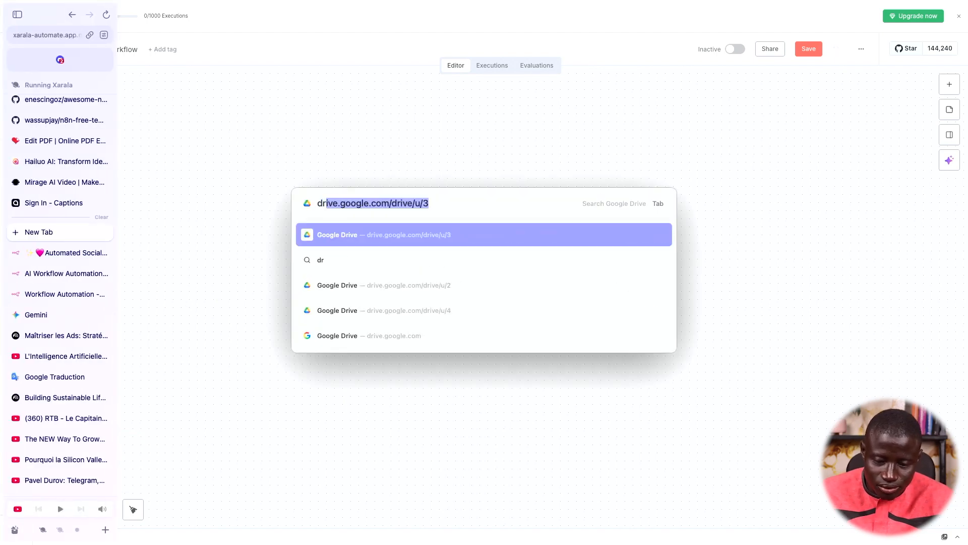
key("Return")
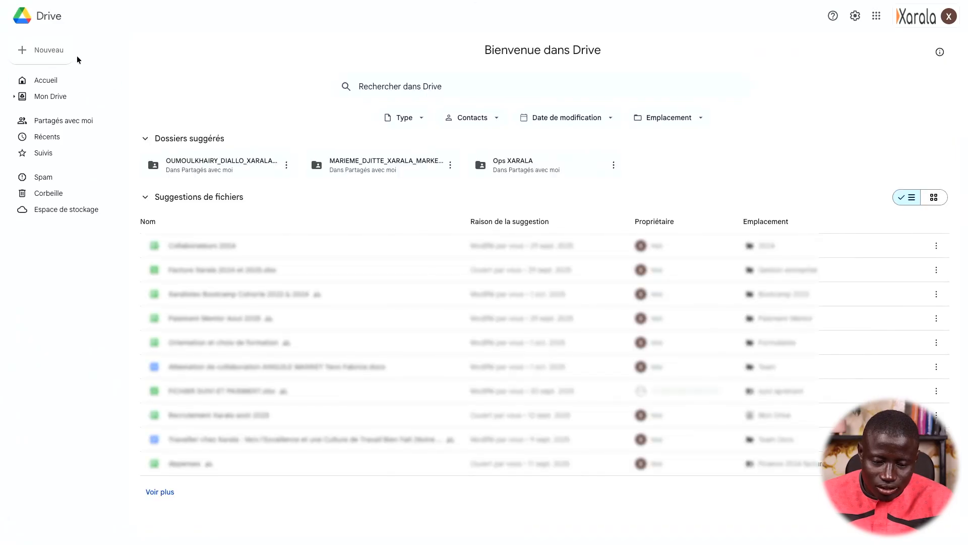
From Drive's Nouveau menu, choose Google Forms > Formulaire vierge
left_click(70, 56)
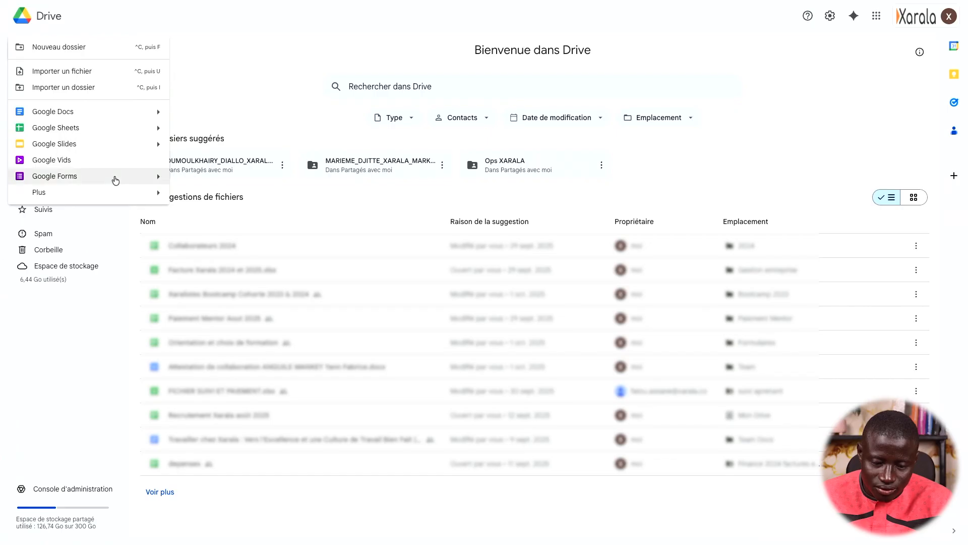
left_click(114, 180)
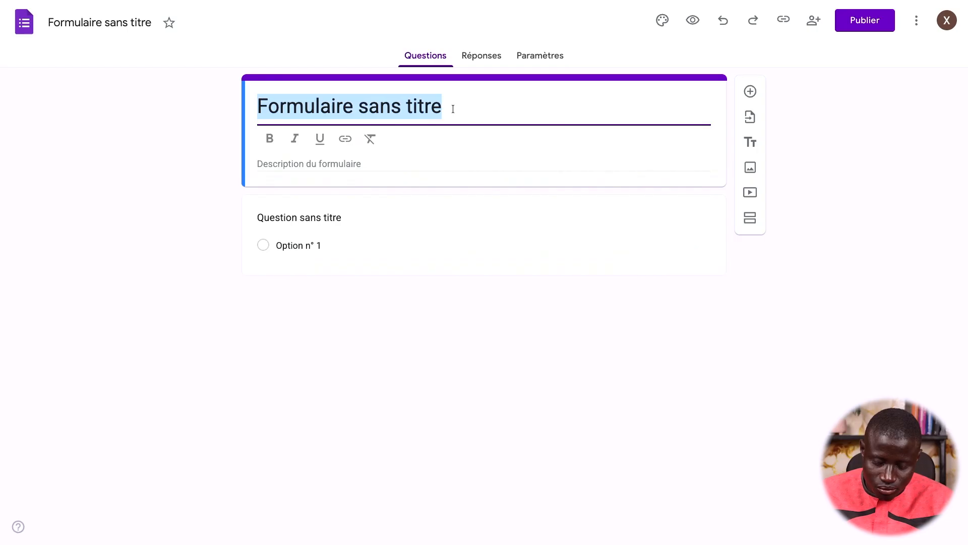
Title the form 'Prospects n8n' and add a required short-answer question 'Quel est votre nom?'
type("Prospects n8n")
left_click(340, 223)
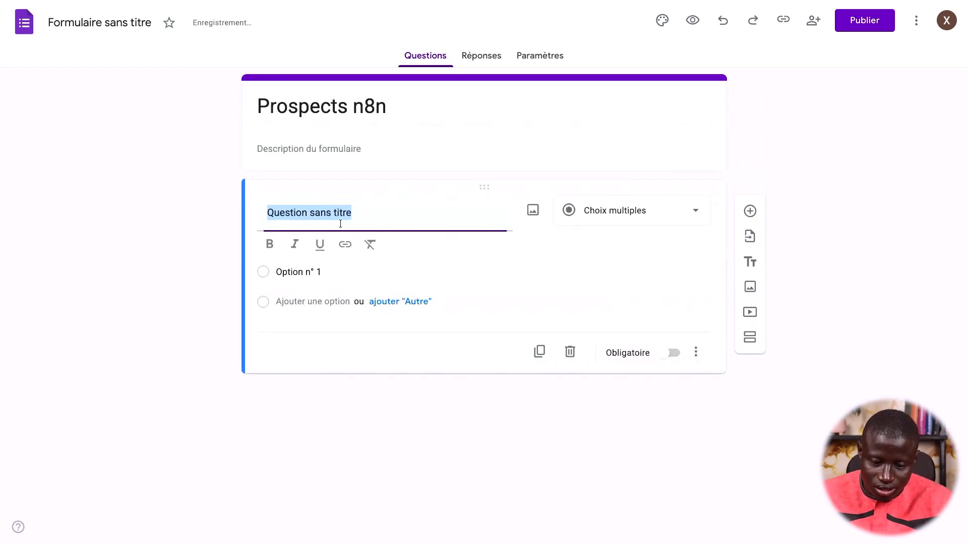
left_click(595, 199)
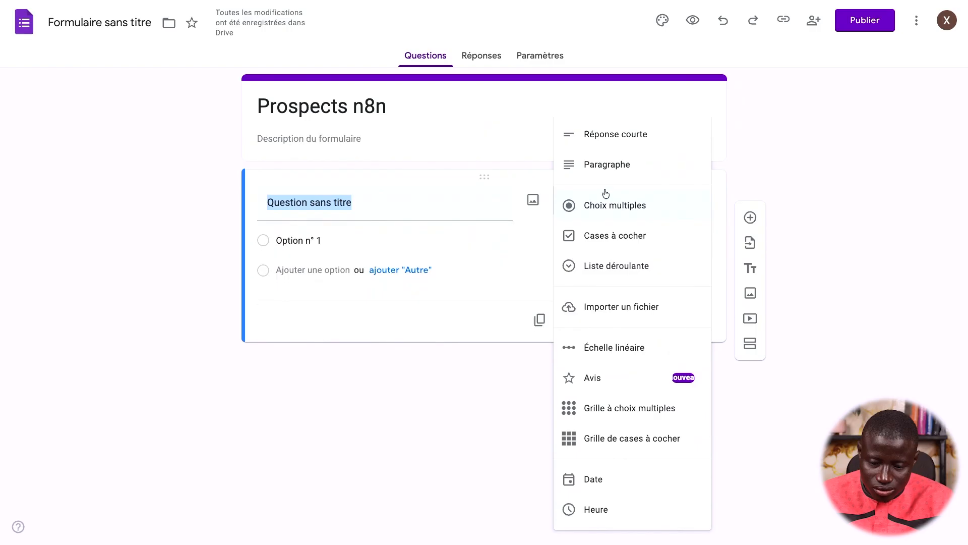
left_click(619, 143)
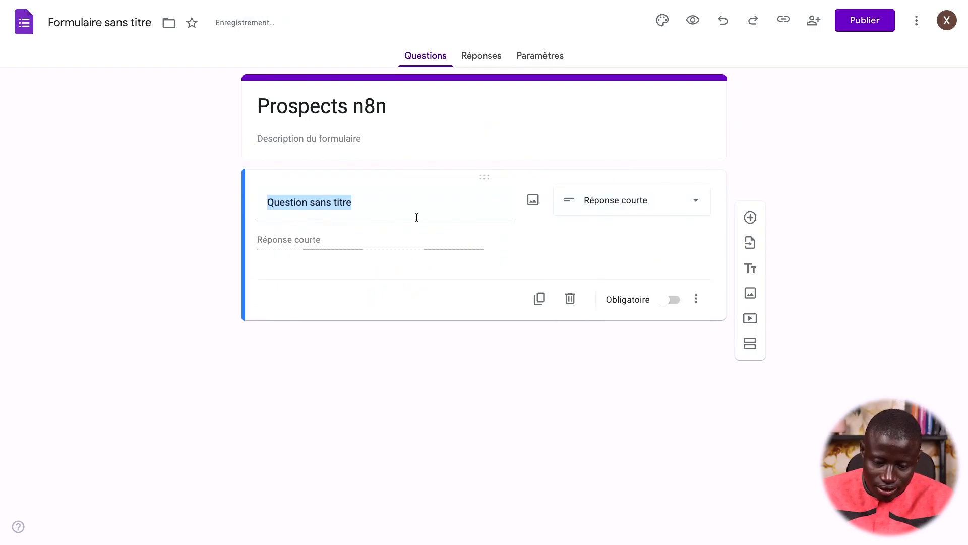
left_click(401, 202)
type("Q")
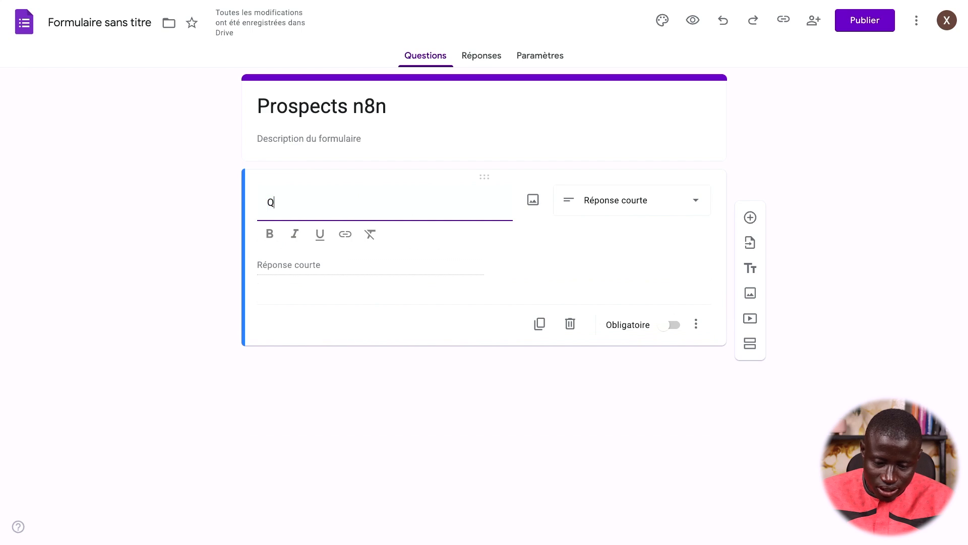
type("uel est votre nom?")
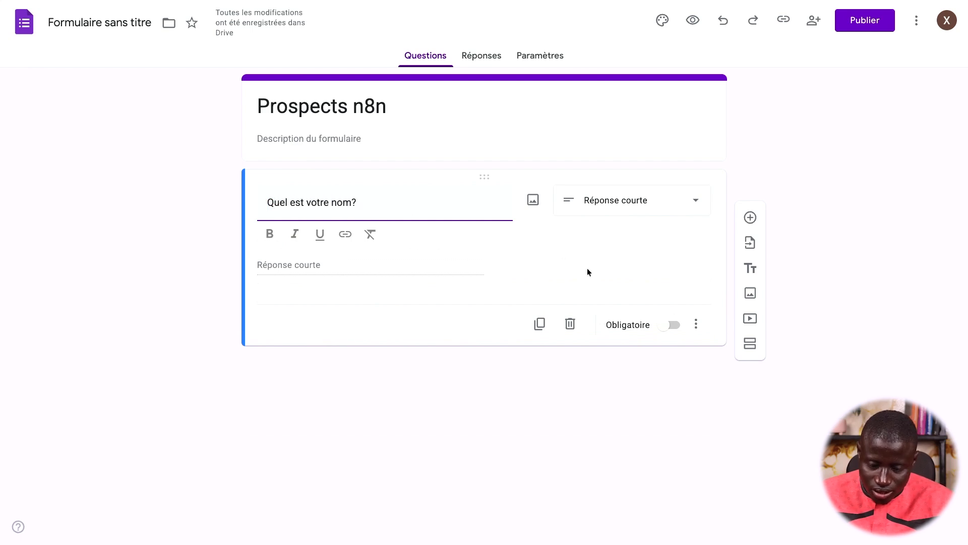
left_click(663, 327)
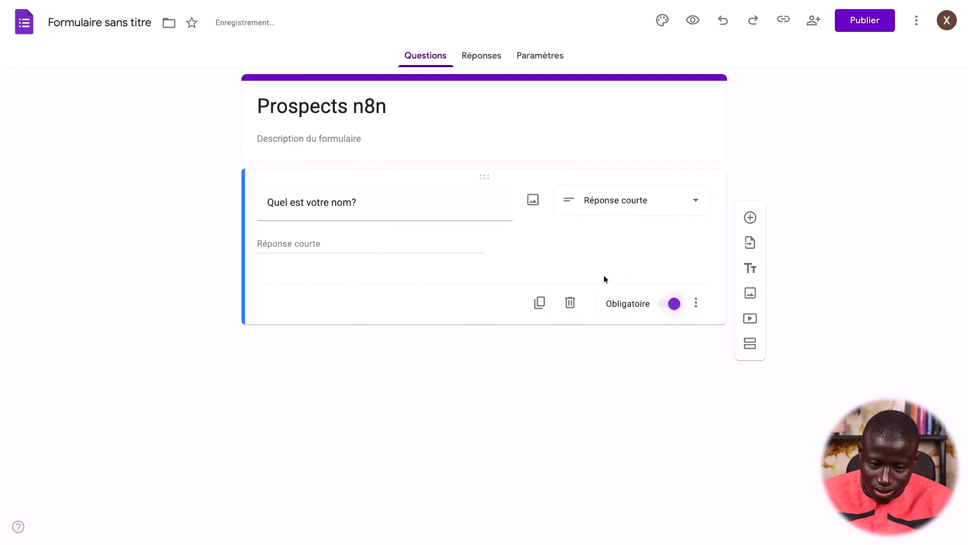
Extend the title to 'Prospects n8n - demo' and use it as the file name
left_click(388, 111)
type("- demo")
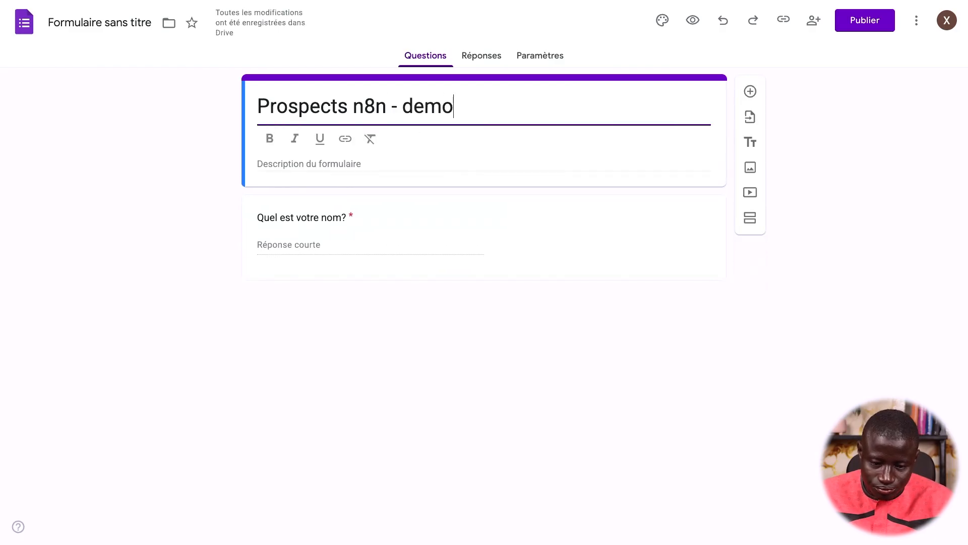
left_click(140, 25)
Set respondent access to 'Tous les utilisateurs qui ont le lien' and confirm
left_click(852, 22)
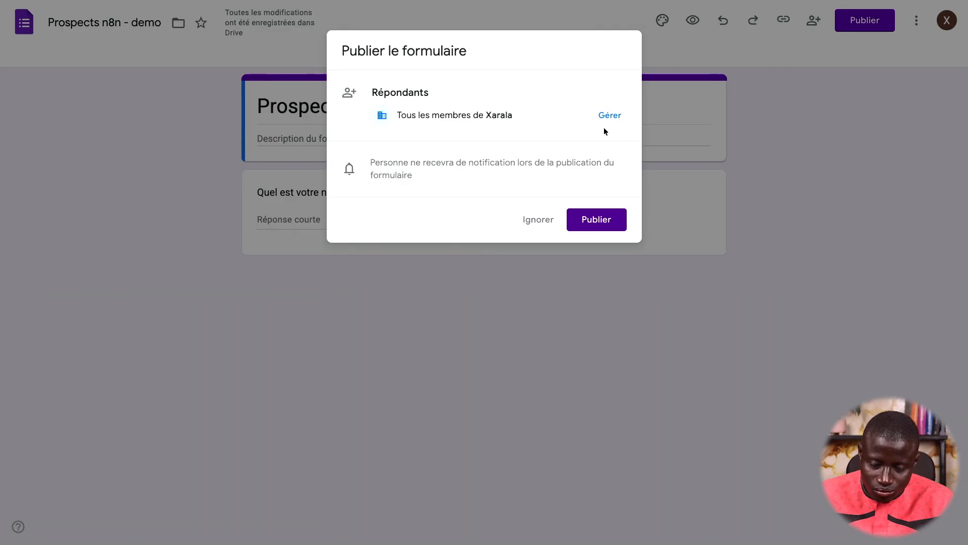
left_click(608, 115)
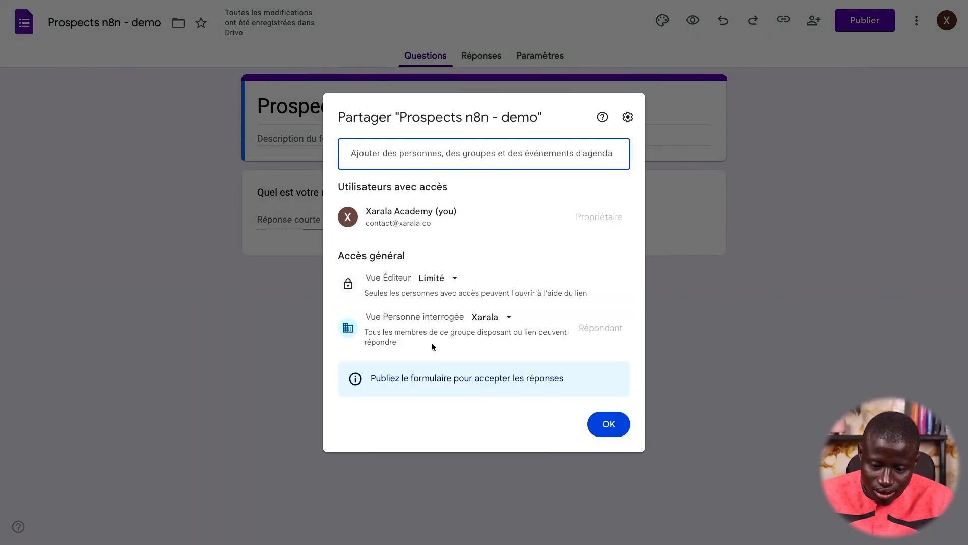
left_click(488, 321)
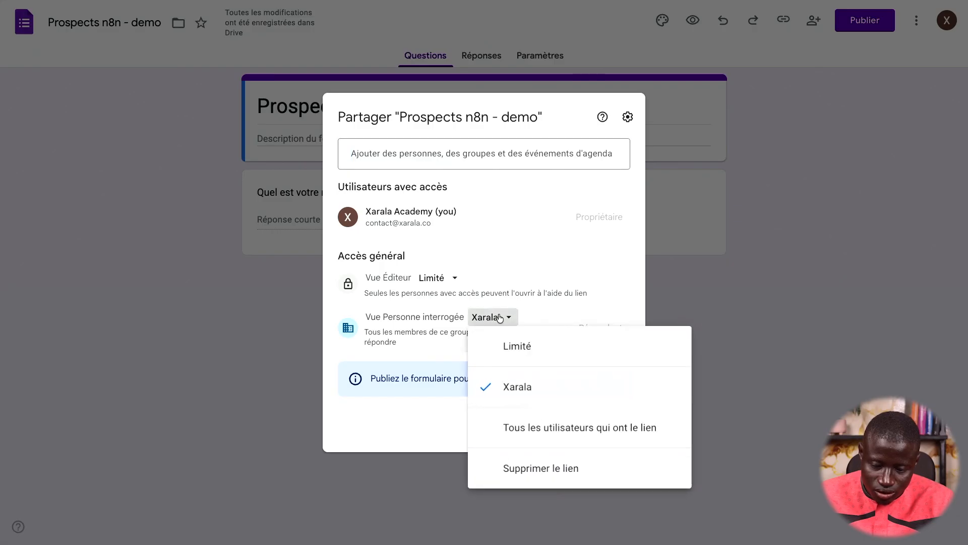
left_click(557, 431)
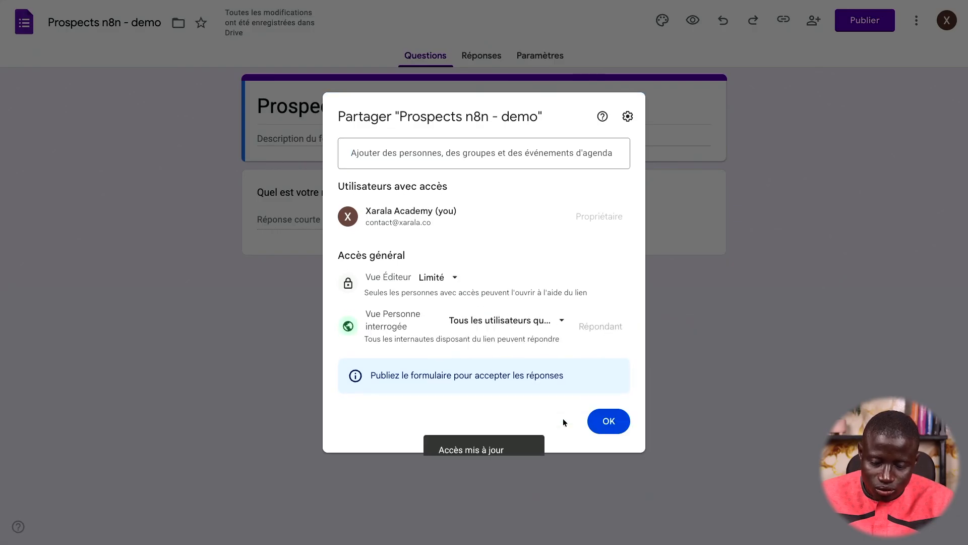
left_click(609, 422)
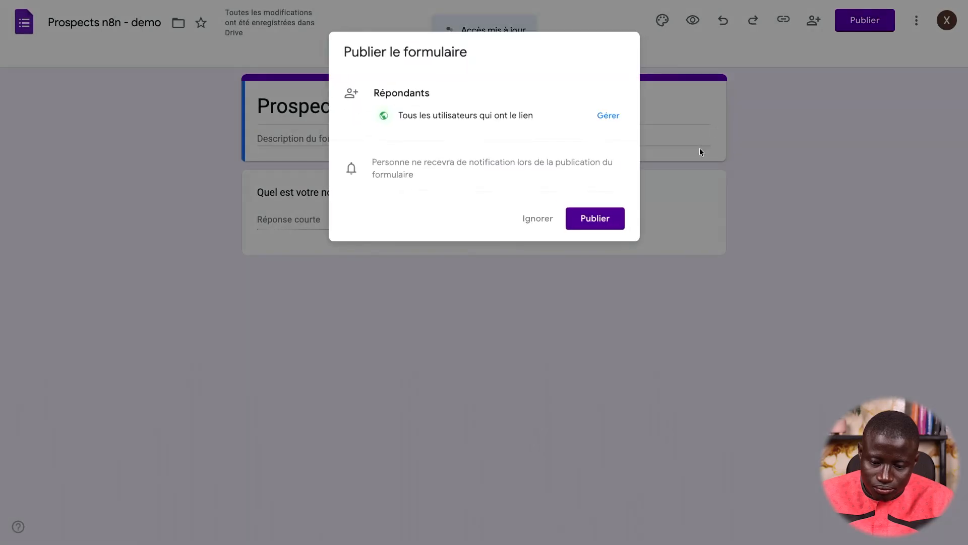
Publish the form and copy its shortened link
left_click(595, 220)
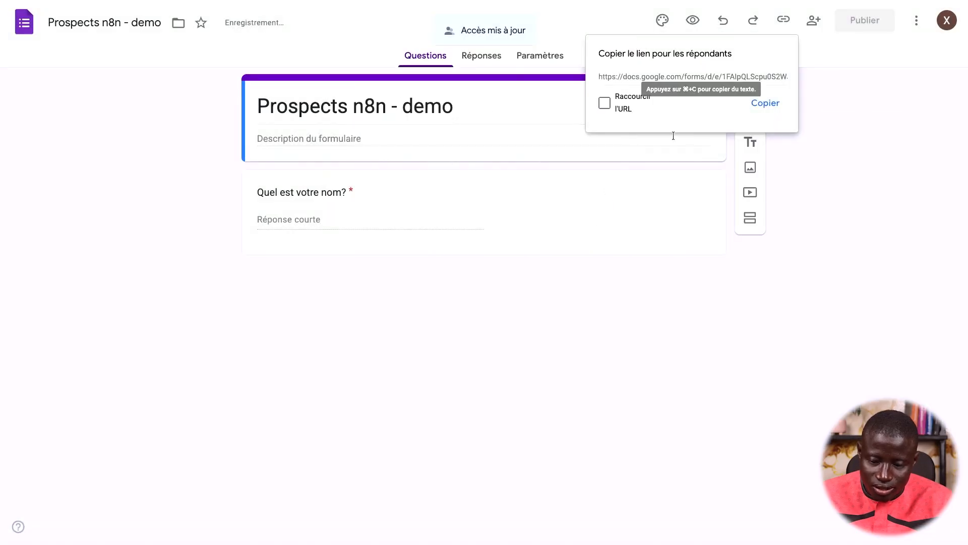
left_click(625, 102)
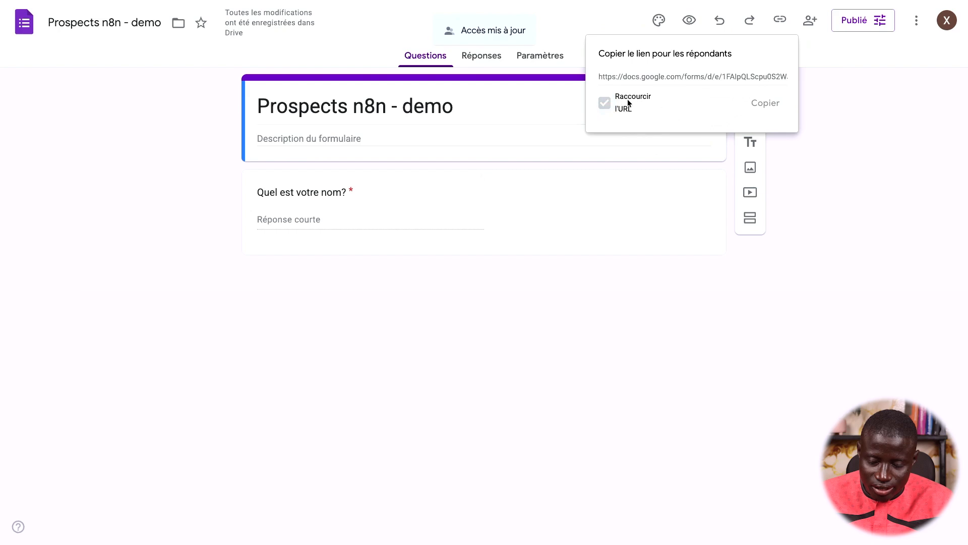
left_click(765, 104)
key("super+Tab")
key("super+Tab")
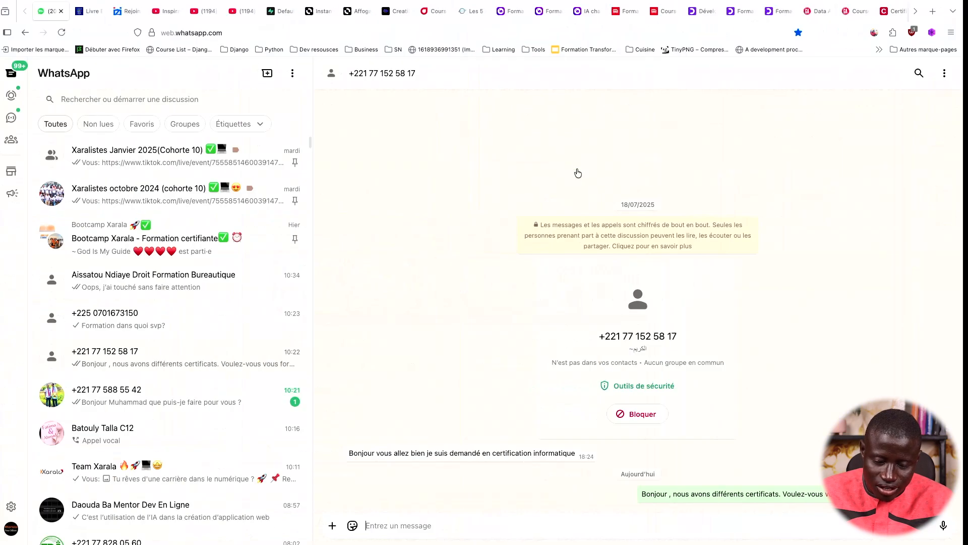
Open the pasted form link in a new tab, enter a test name, and submit it
key("super+t")
type("https://forms.gle/JBdRgo4Wjmut9R2U7")
key("Return")
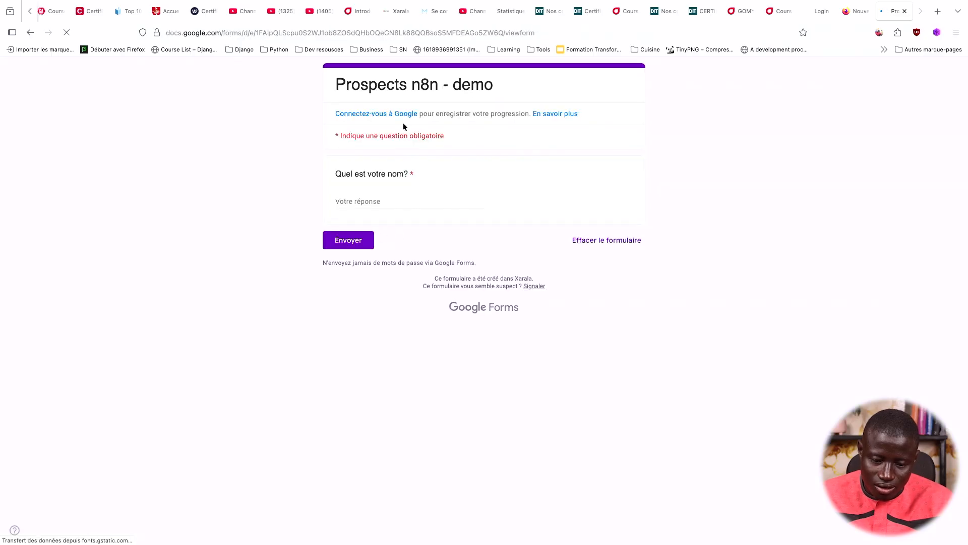
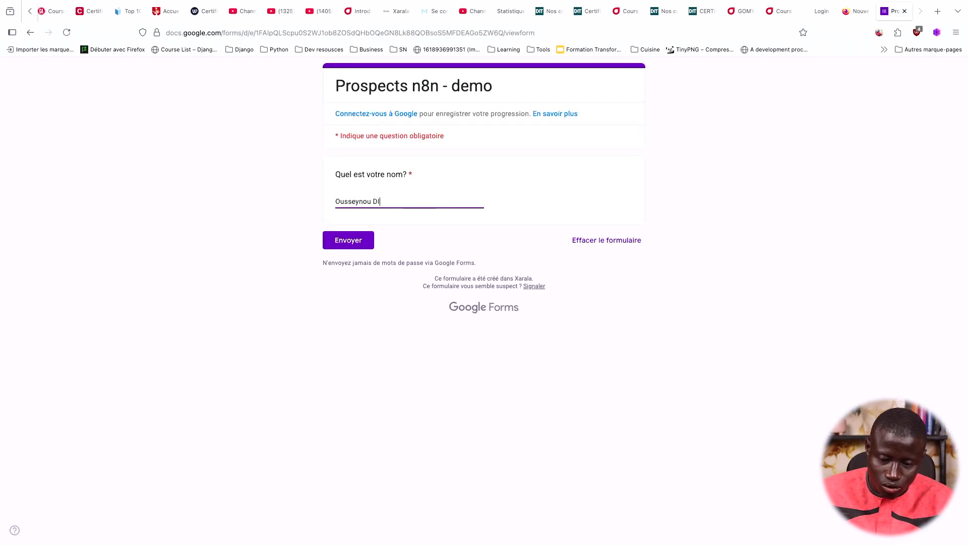
left_click(351, 239)
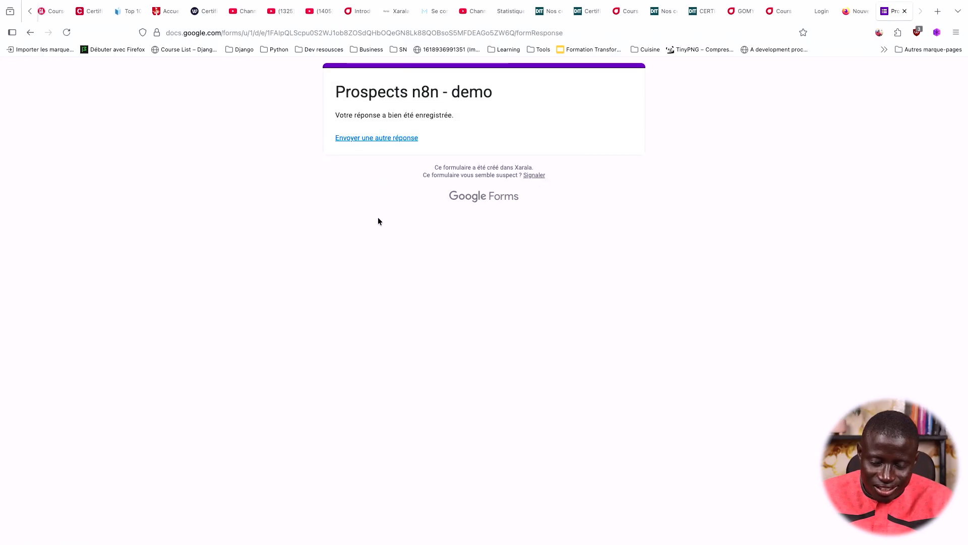
key("super+Tab")
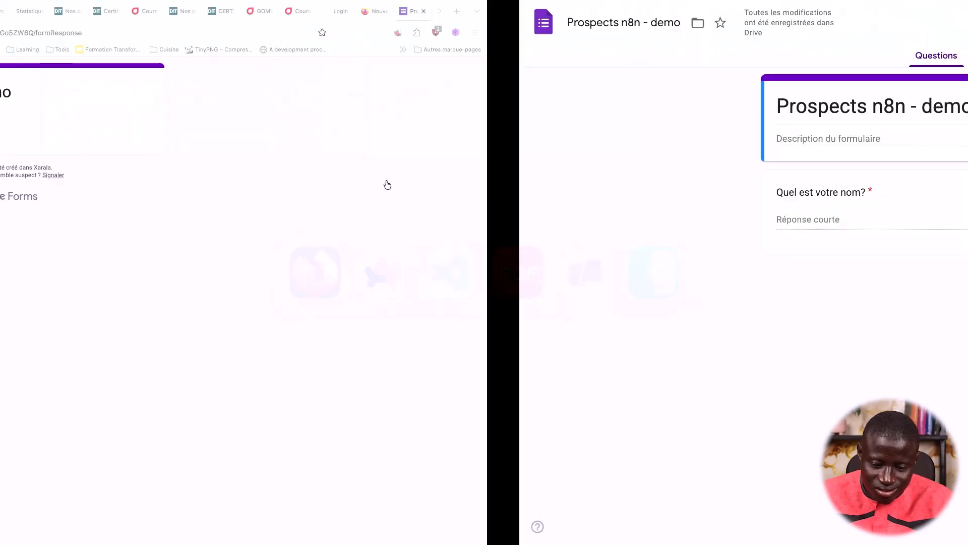
Open the Réponses tab to see the one recorded answer to 'Quel est votre nom?'
left_click(489, 58)
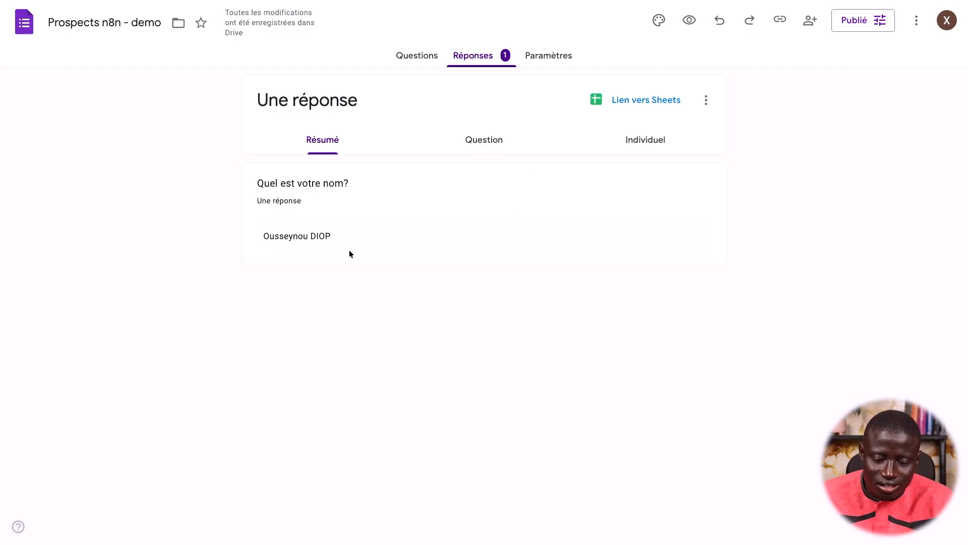
left_click_drag(331, 237, 256, 229)
left_click(392, 224)
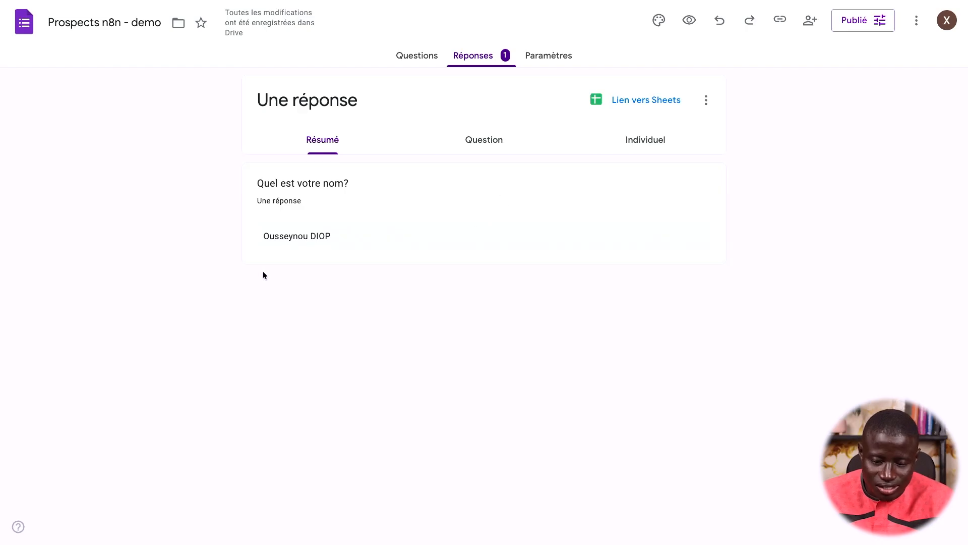
On the Drive tab, switch to the other Google account, then choose Nouveau > Google Sheets
mouse_move(3, 242)
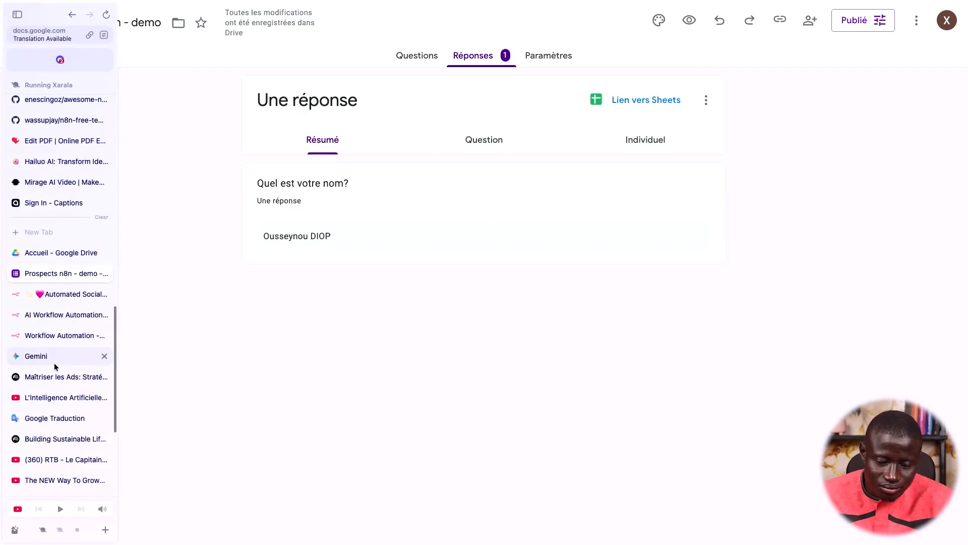
left_click(61, 253)
left_click(905, 26)
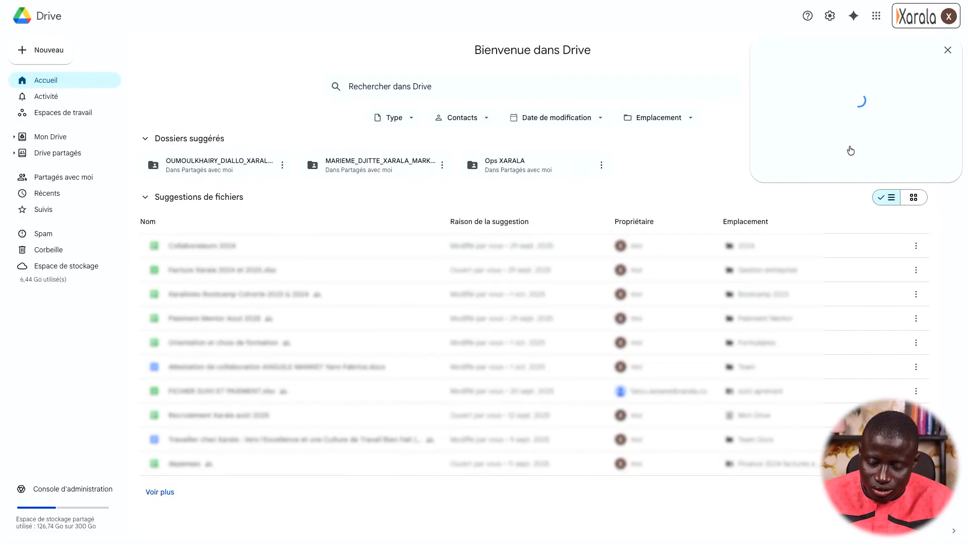
scroll(843, 353, "down", 2)
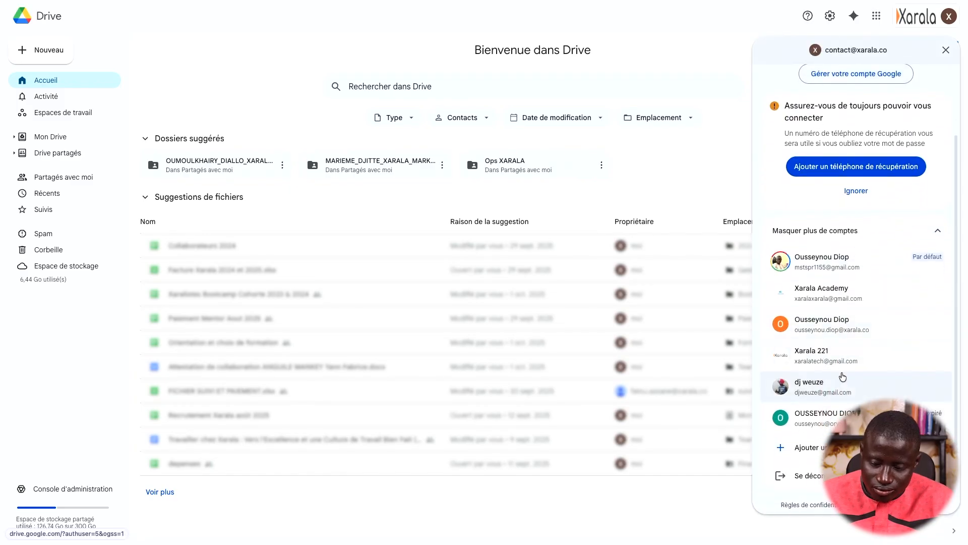
left_click(843, 356)
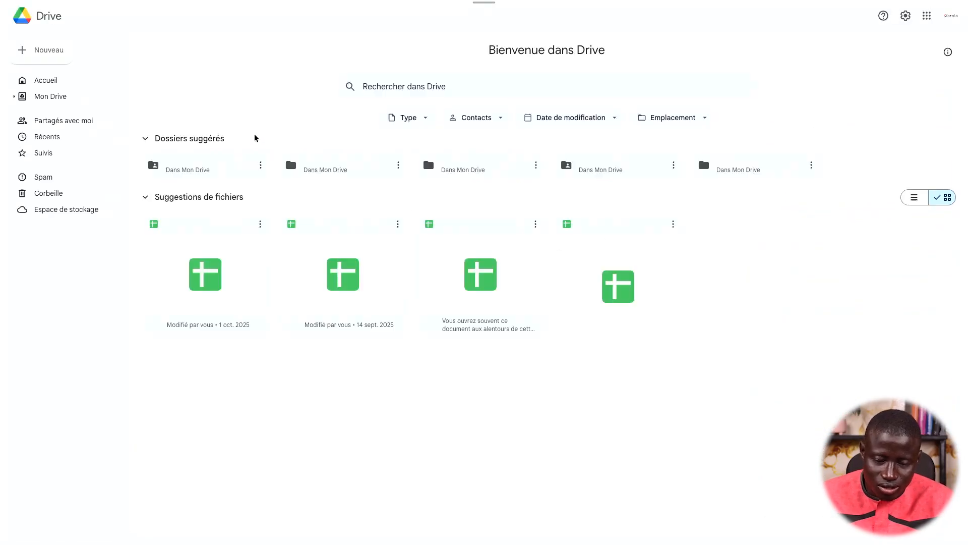
left_click(57, 59)
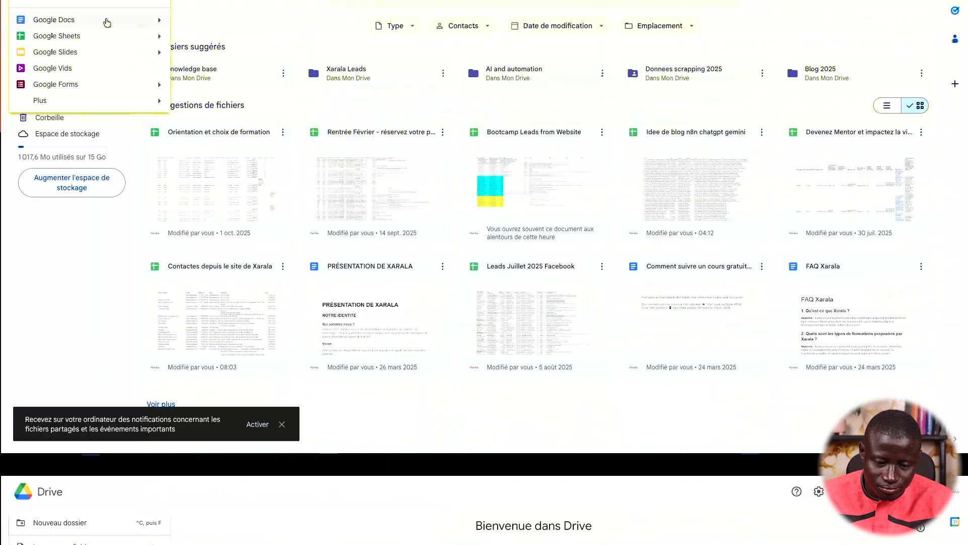
left_click(99, 129)
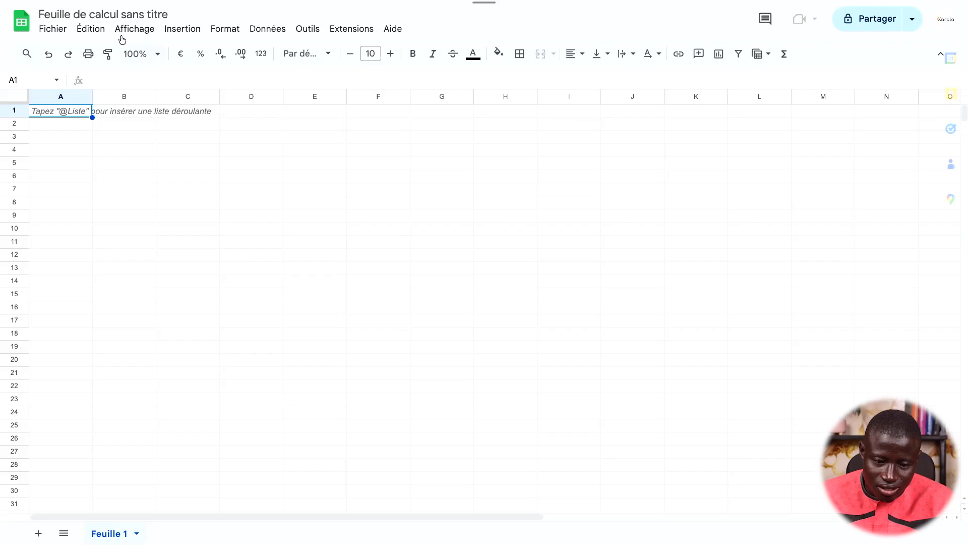
Rename the spreadsheet 'prospect n8n demo' and enter headers 'Date' in A1 and 'nom' in B1
left_click(113, 14)
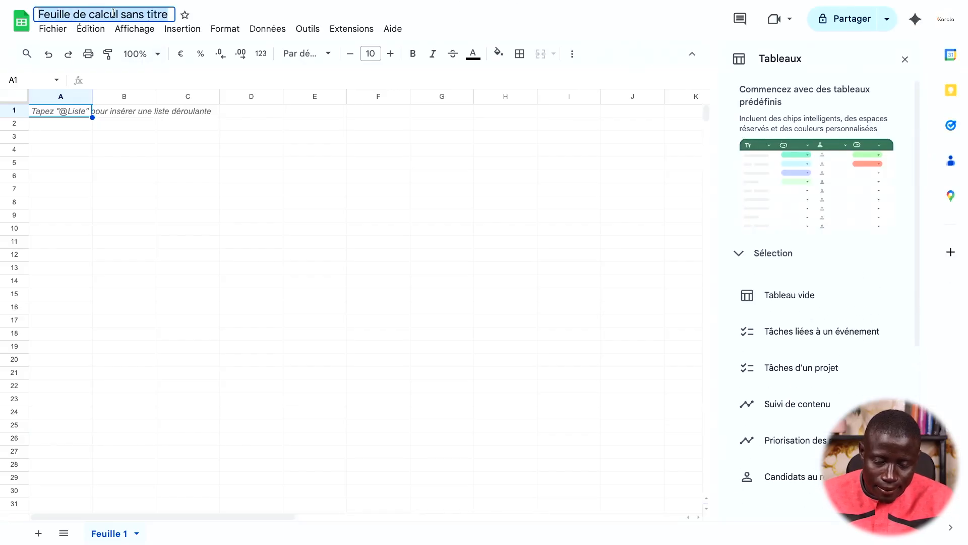
type("pro")
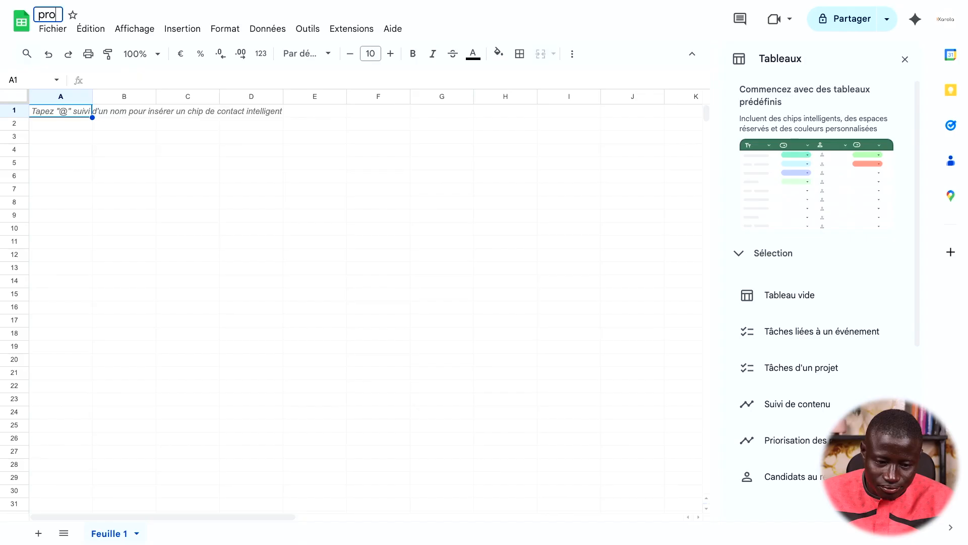
type("spect n8n demo")
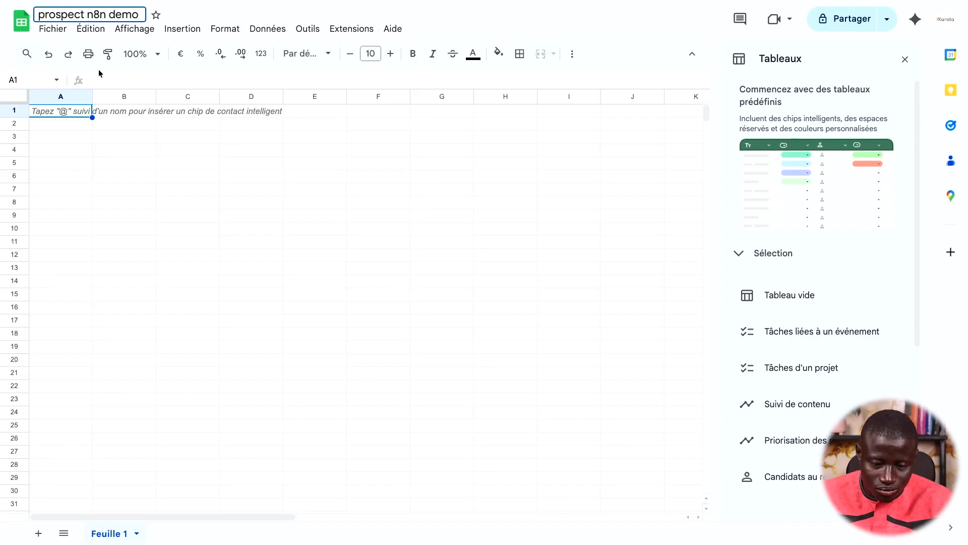
left_click(76, 114)
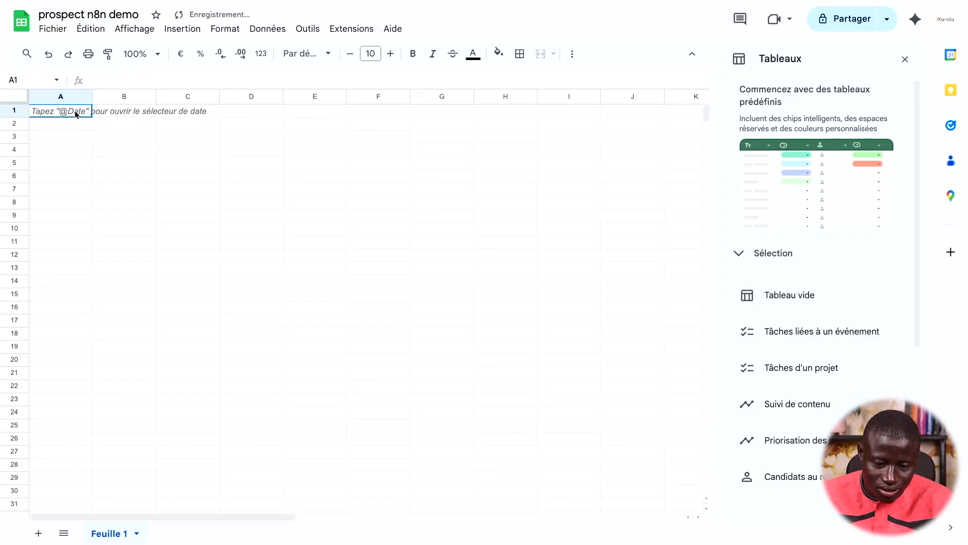
type("Date")
key("Tab")
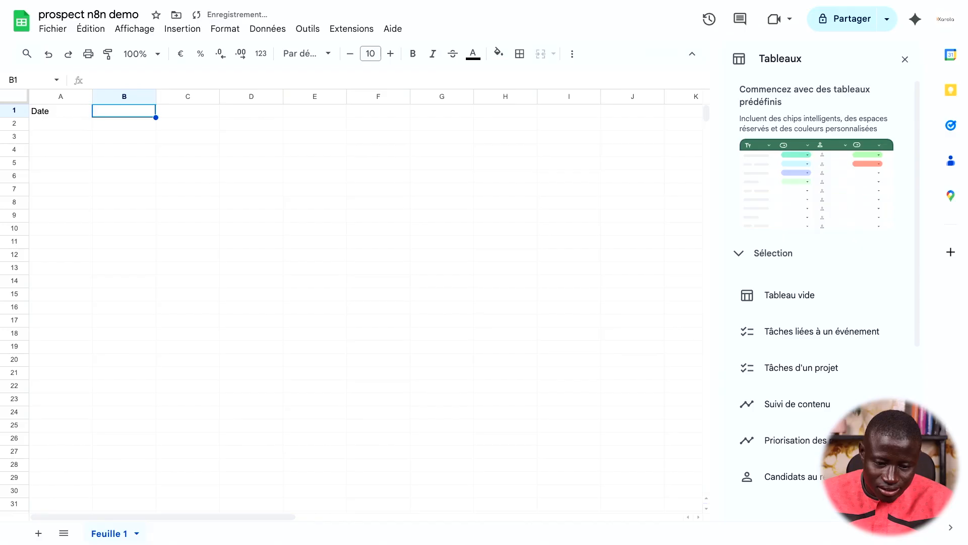
type("nom")
key("Return")
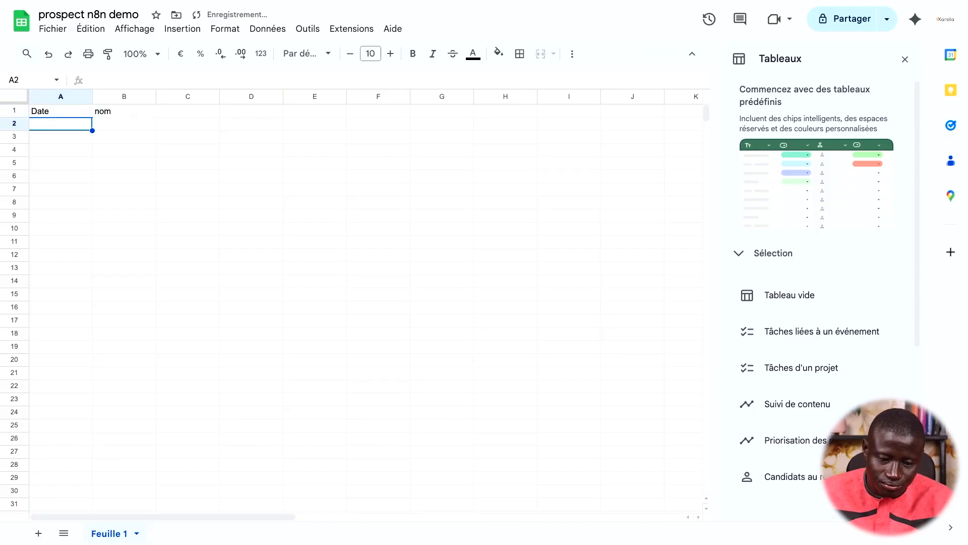
mouse_move(2, 330)
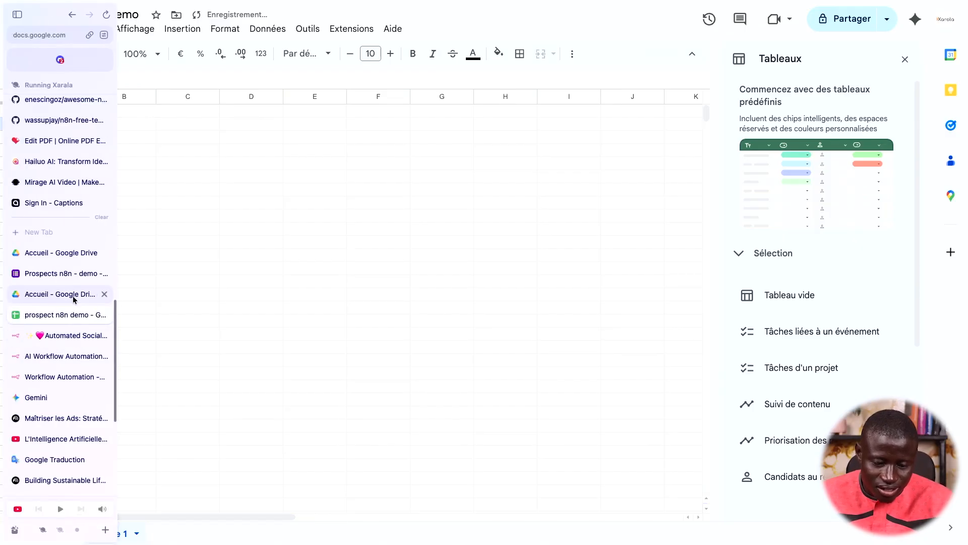
Start adding the workflow's first trigger, searching the node list for 'form' and 'google'
left_click(64, 377)
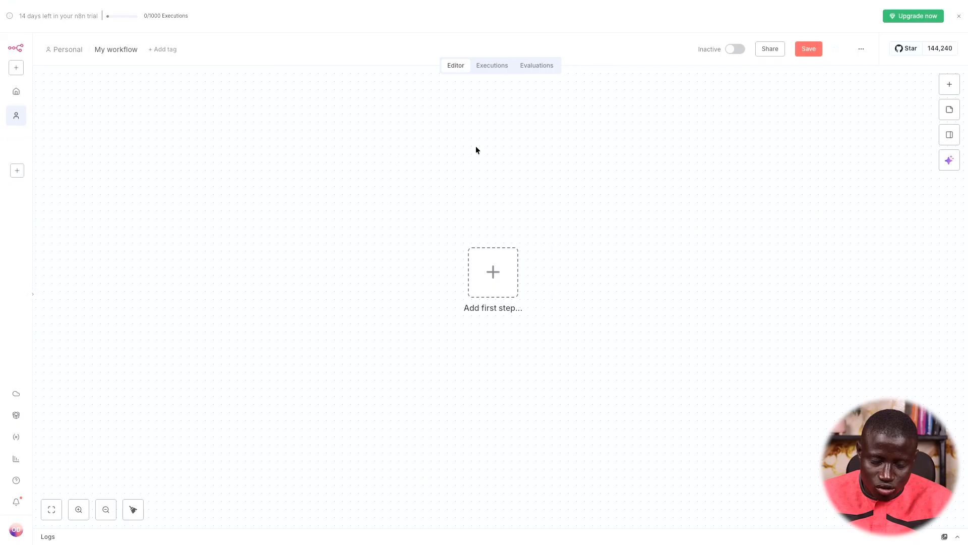
left_click(505, 269)
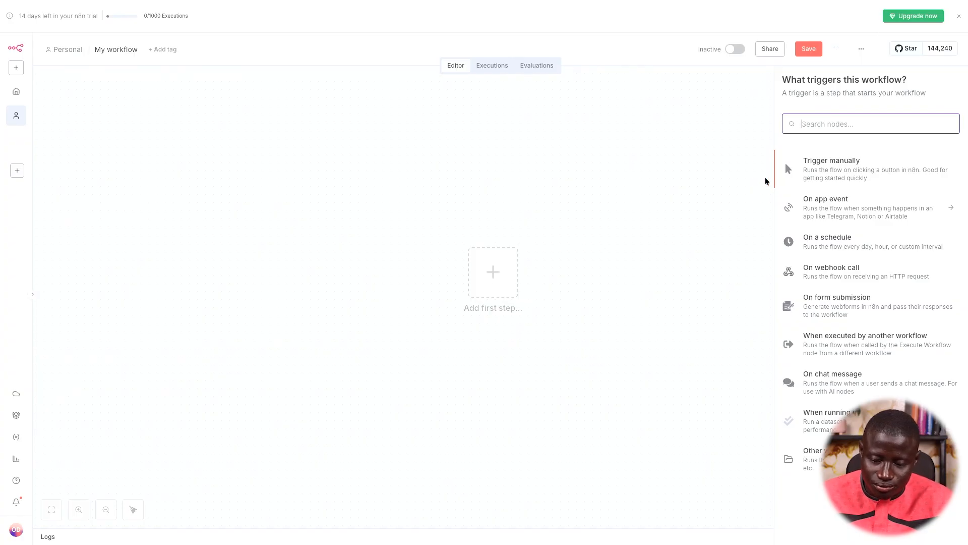
type("form")
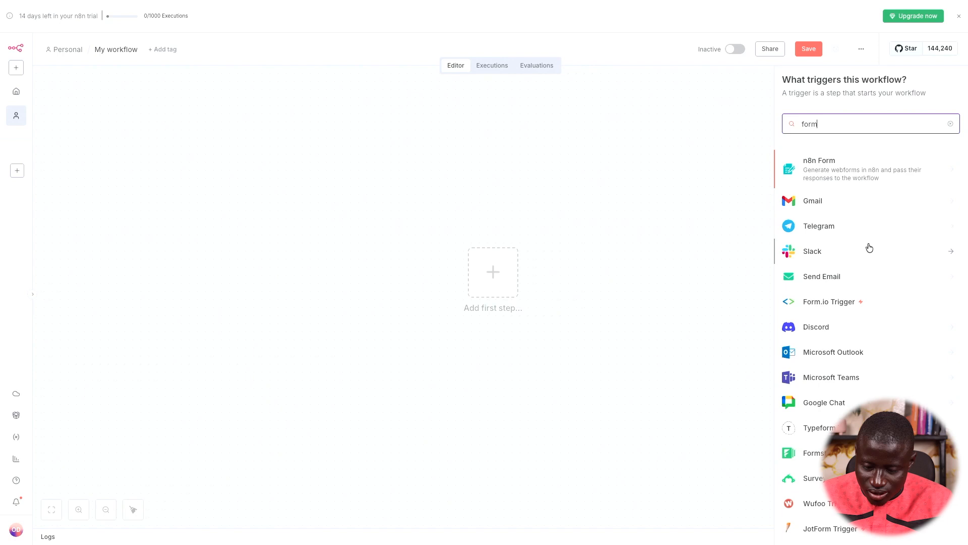
scroll(868, 259, "down", 2)
scroll(870, 259, "down", 5)
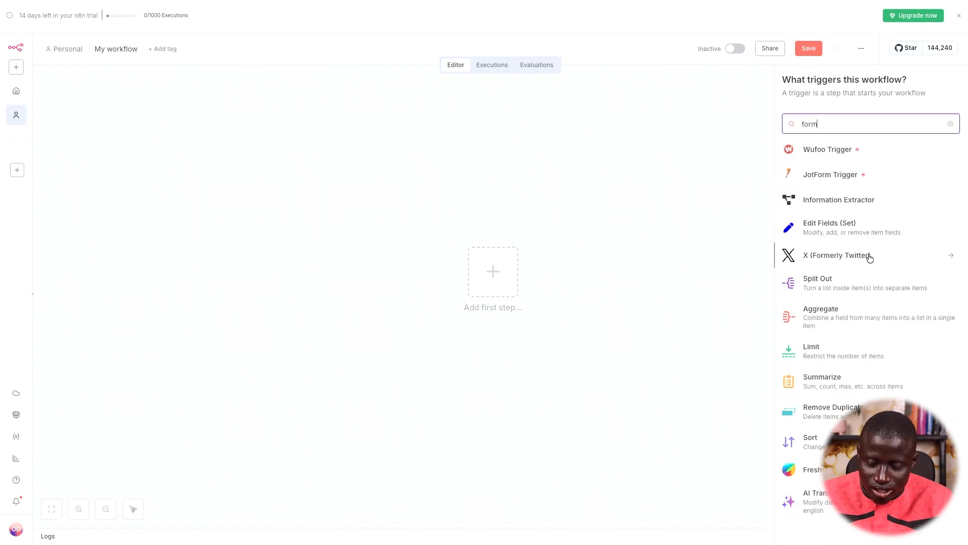
scroll(870, 258, "up", 6)
type("s")
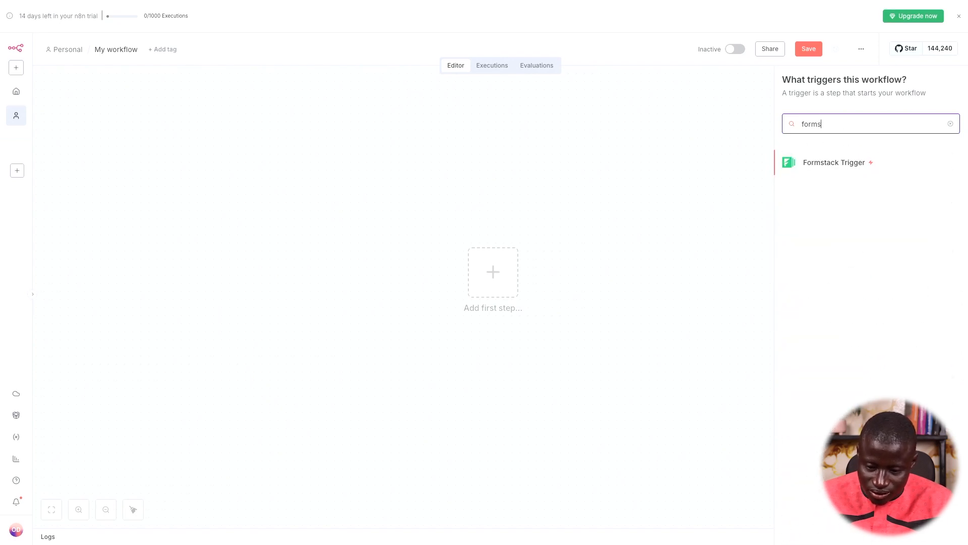
key("ctrl+a")
type("google")
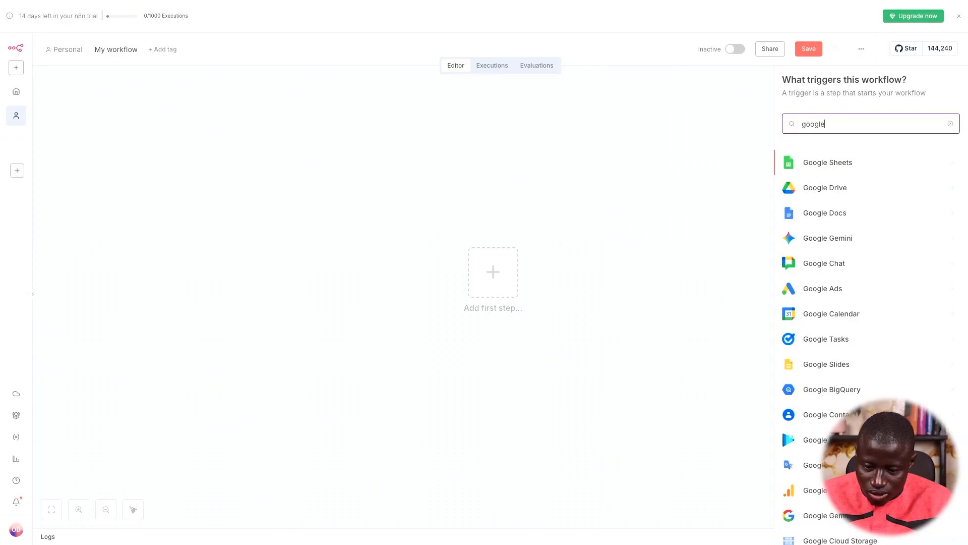
scroll(851, 248, "down", 1)
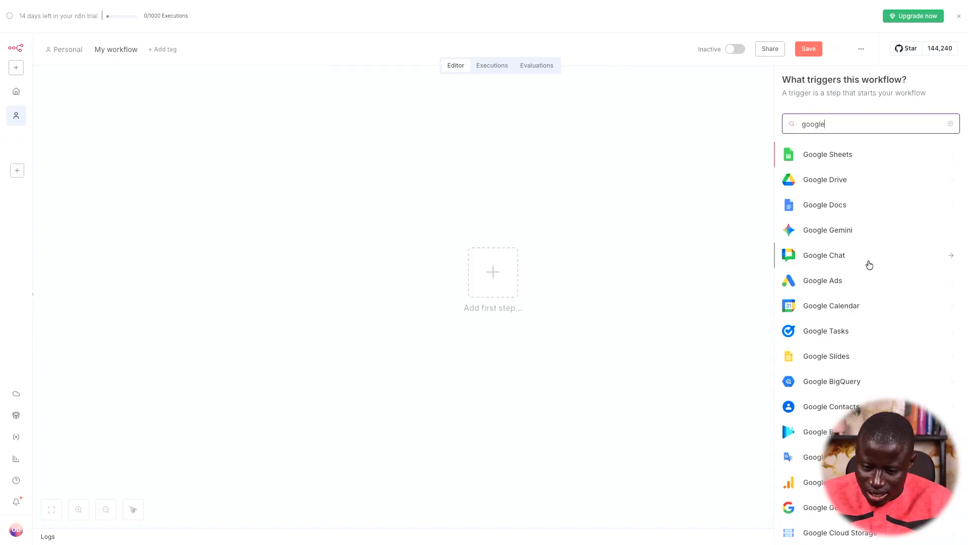
scroll(870, 265, "down", 1)
scroll(870, 264, "down", 4)
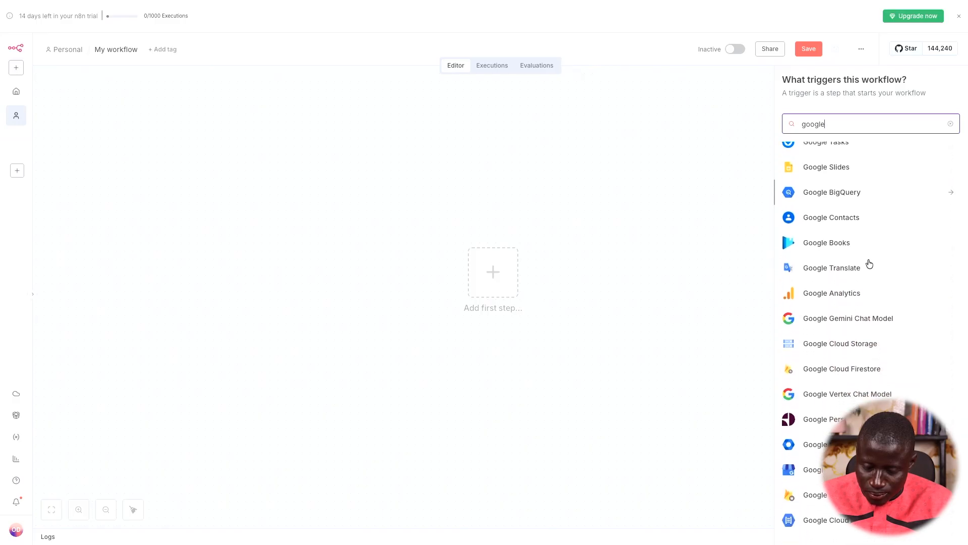
scroll(869, 264, "up", 5)
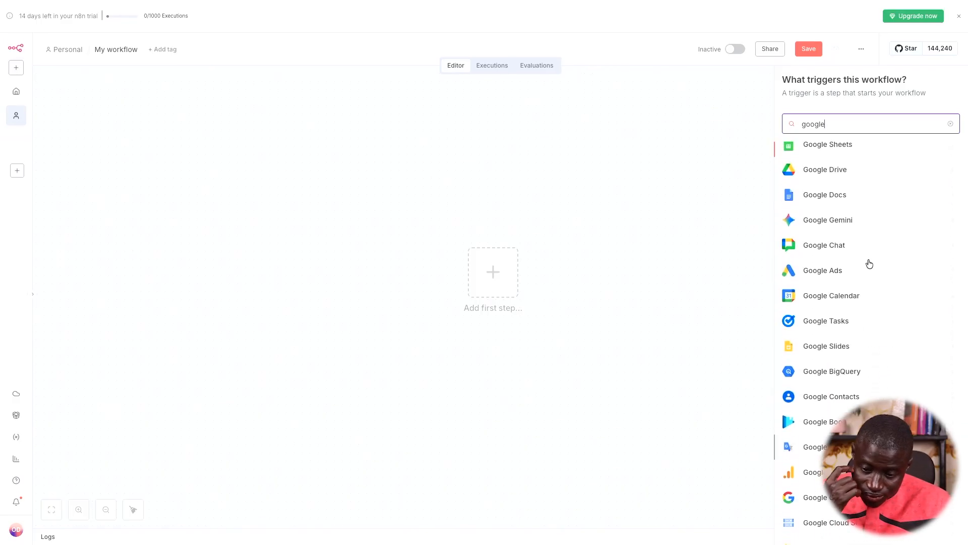
scroll(869, 263, "up", 1)
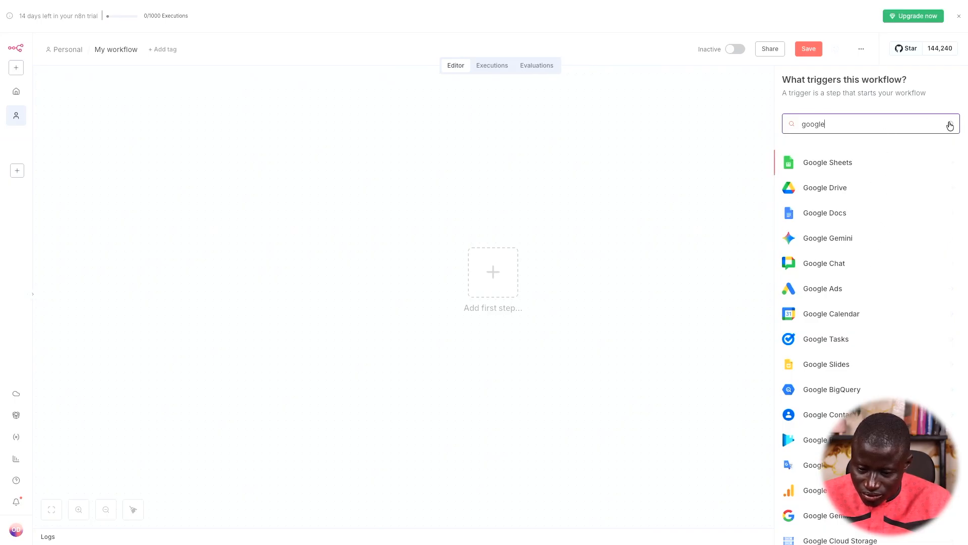
Search 'form' again and add the n8n Form 'On new n8n Form event' trigger
key("BackSpace")
key("BackSpace")
key("BackSpace")
key("BackSpace")
key("BackSpace")
key("BackSpace")
type("form")
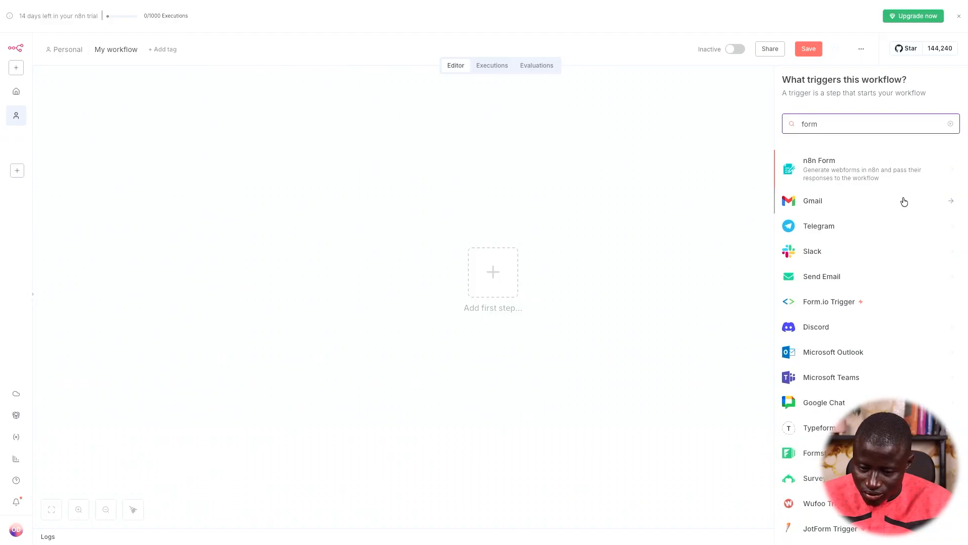
scroll(905, 278, "down", 2)
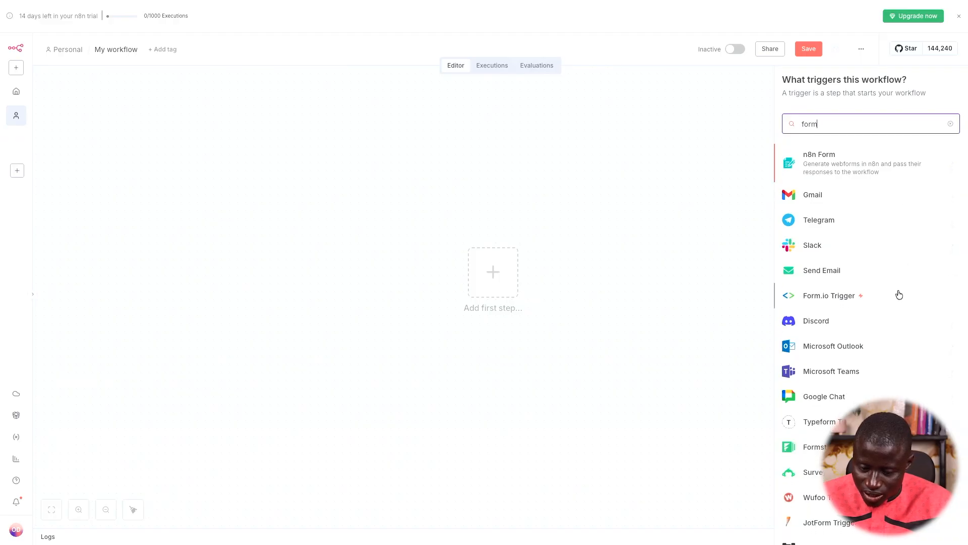
scroll(880, 381, "down", 2)
scroll(880, 380, "down", 8)
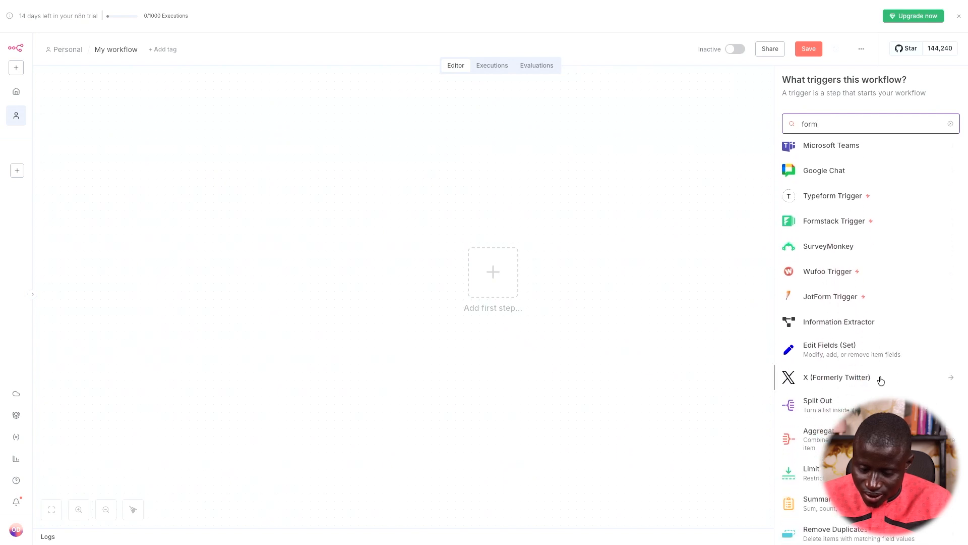
scroll(882, 386, "up", 12)
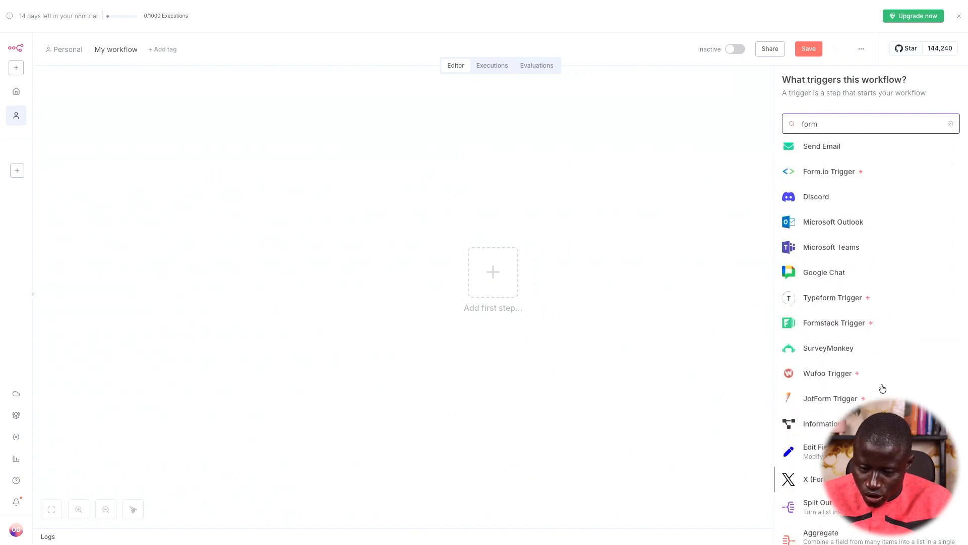
scroll(883, 281, "up", 1)
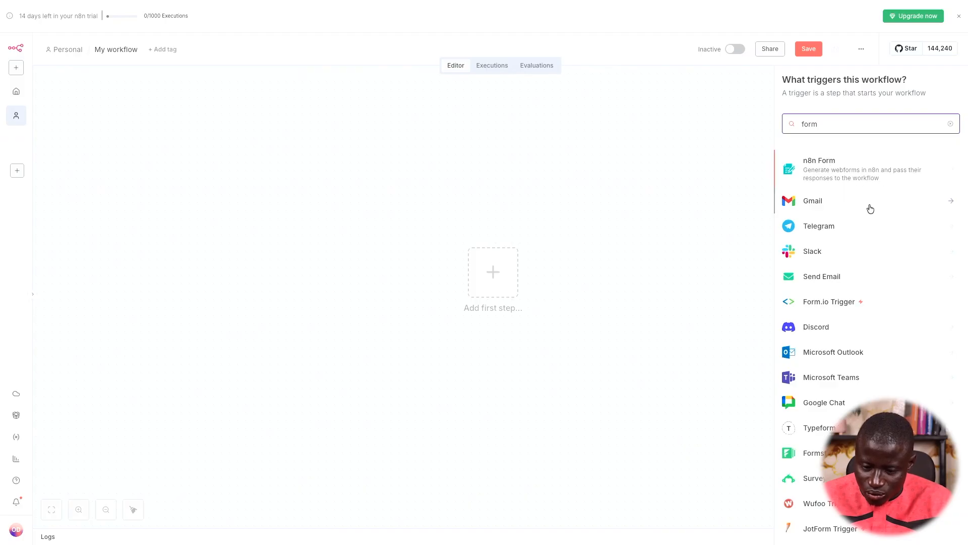
left_click(906, 172)
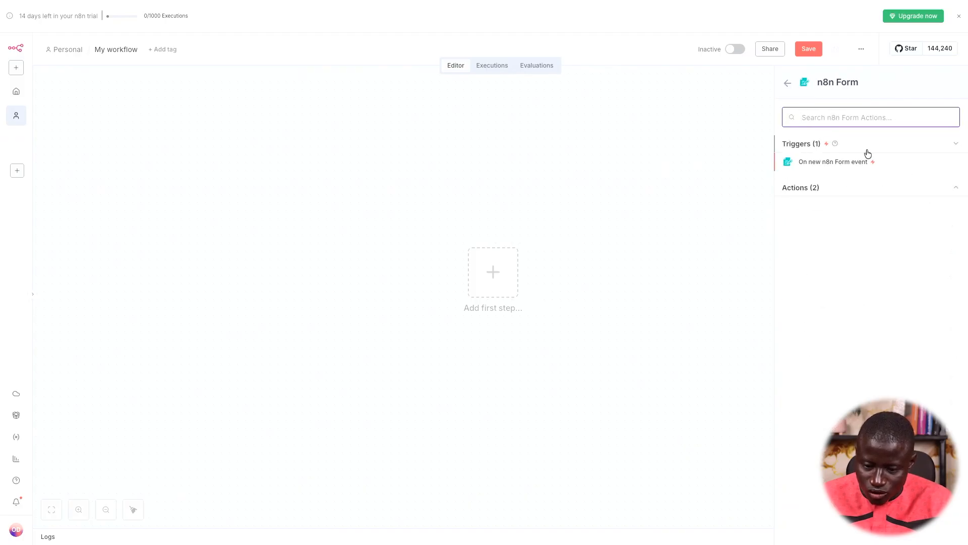
left_click(821, 164)
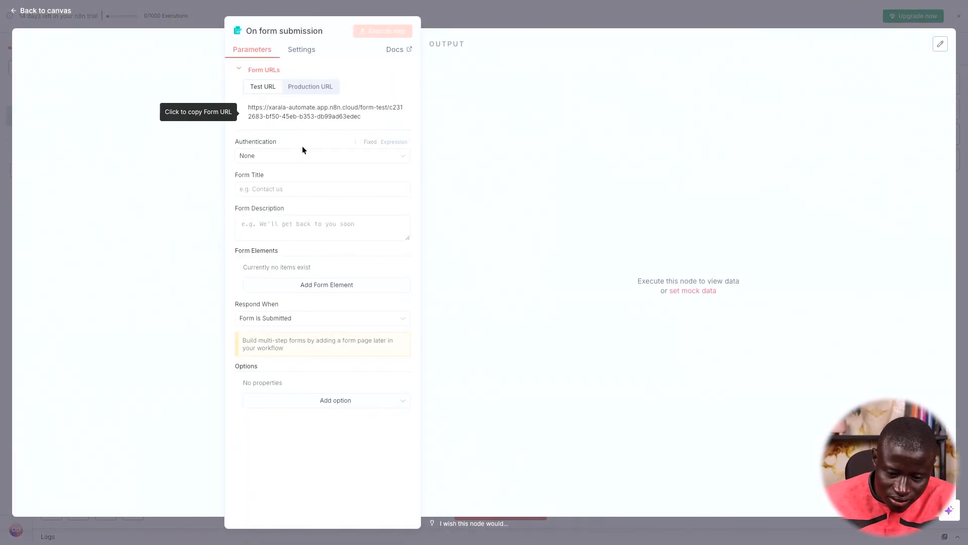
Set the form title to 'Prospects', add a description, and choose the respond option
left_click(293, 190)
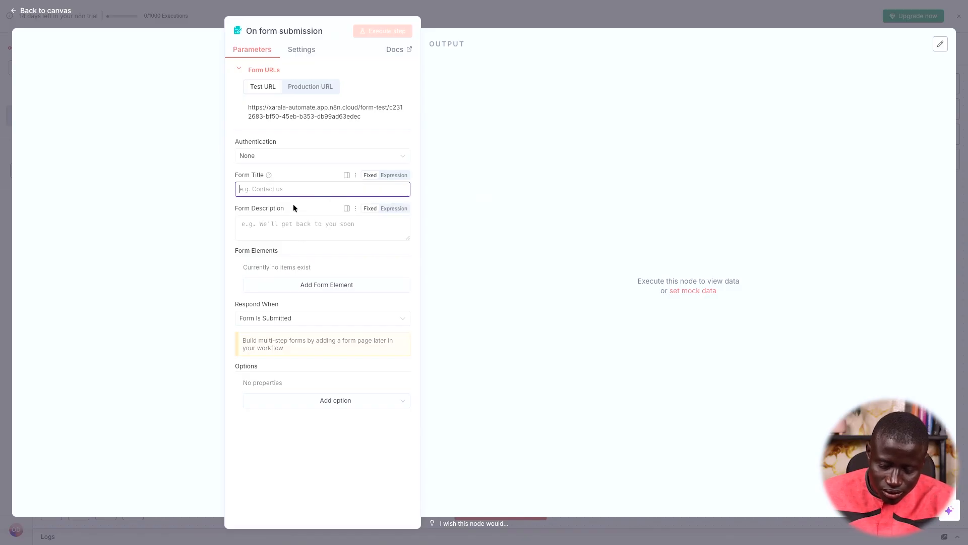
type("Prospects")
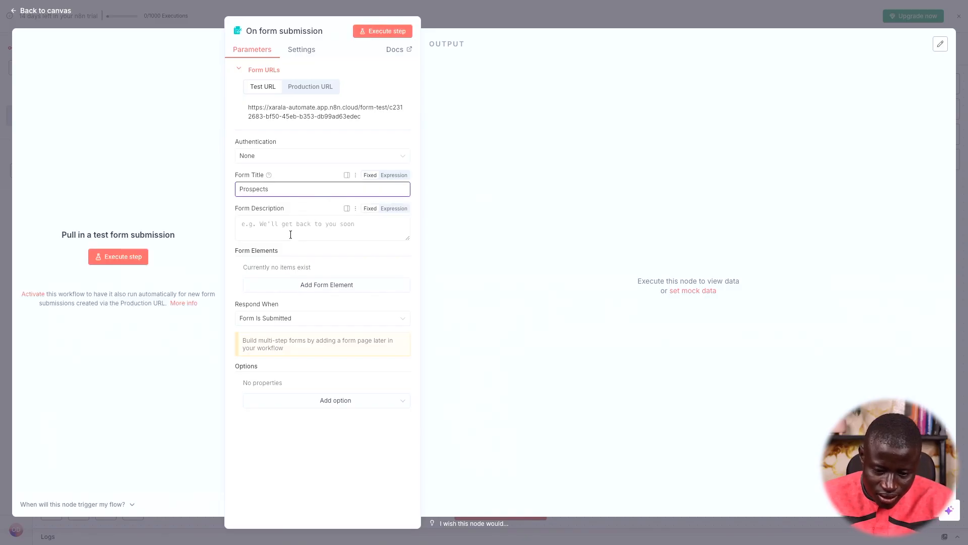
left_click(291, 235)
type("pro")
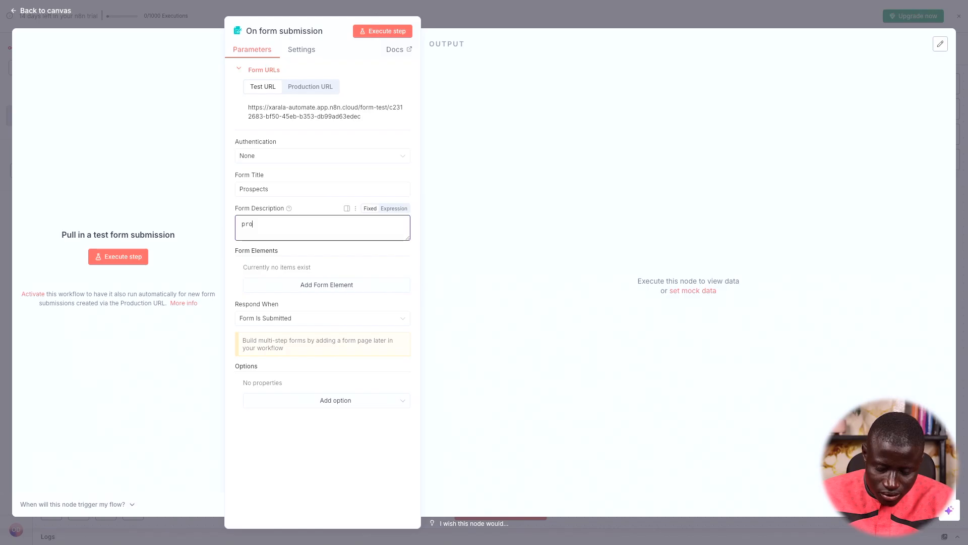
left_click(303, 322)
left_click(318, 343)
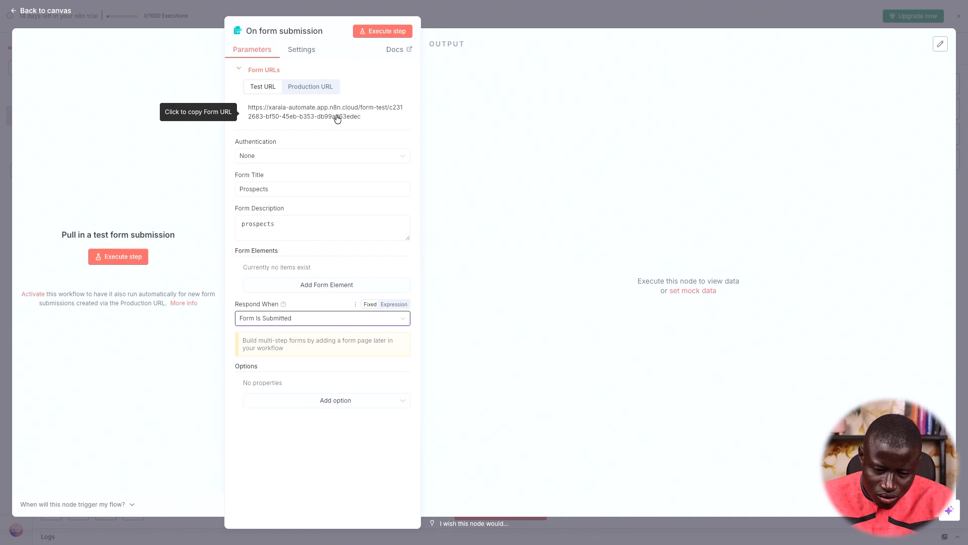
left_click(333, 117)
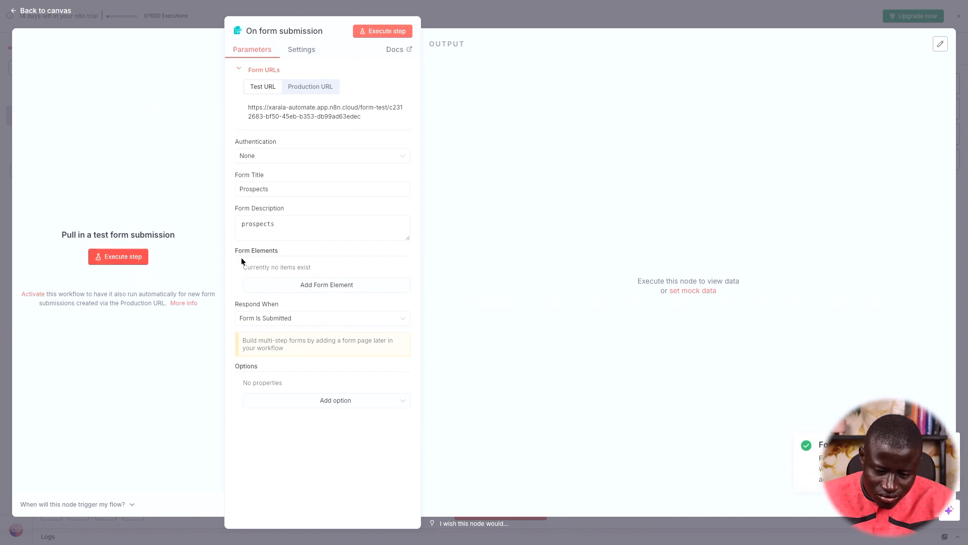
Add a required Text element 'Quel est votre nom' with placeholder 'Votre nom', then copy the Test URL
left_click(318, 288)
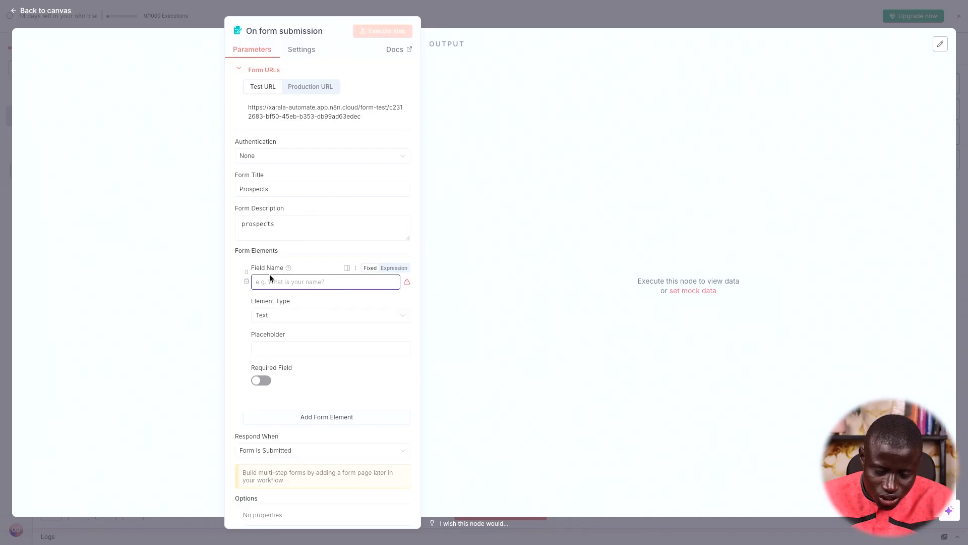
type("Quel est votre nom")
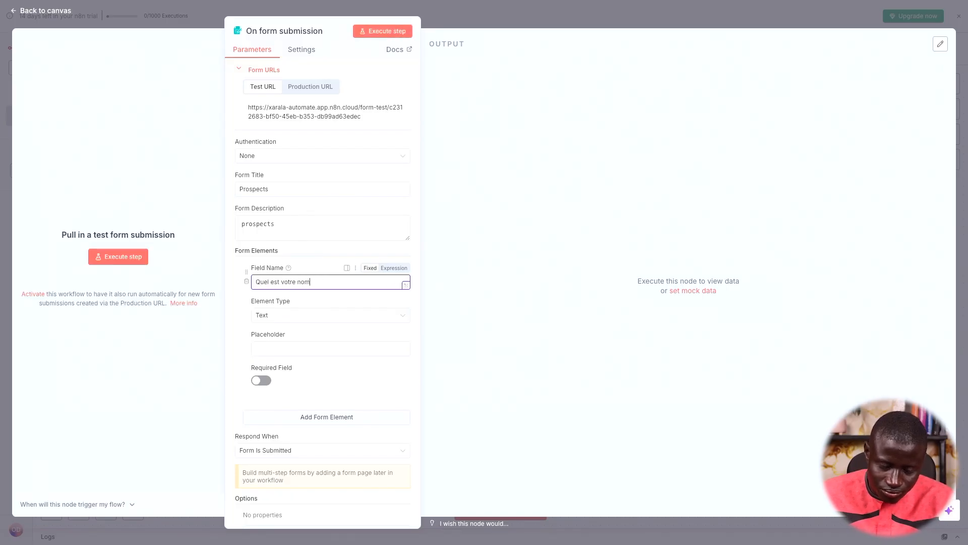
left_click(291, 319)
left_click(303, 318)
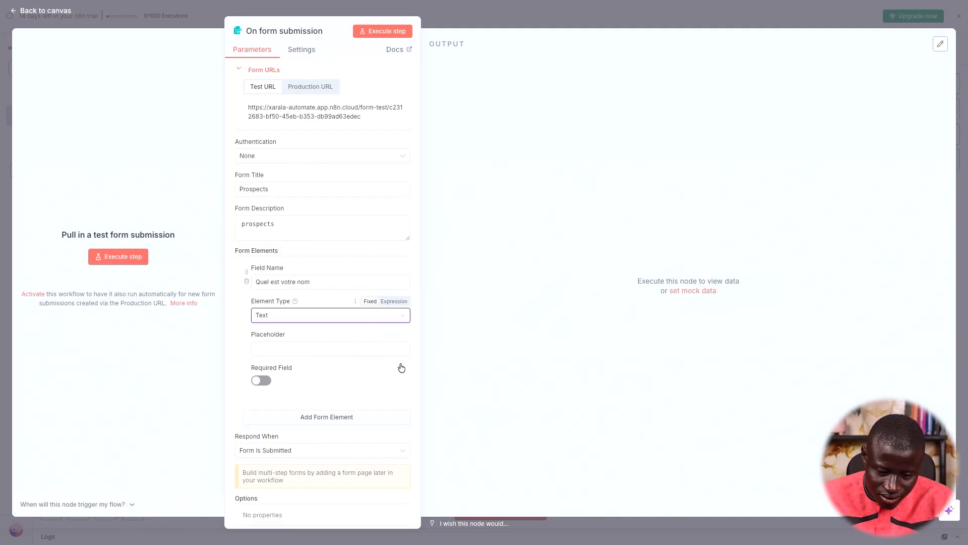
left_click(350, 348)
type("Votre nom")
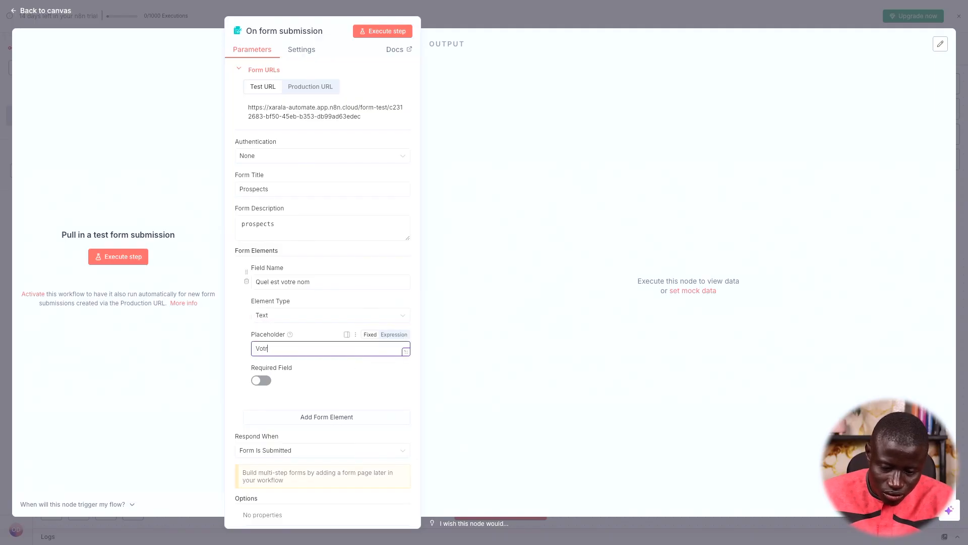
left_click(263, 381)
left_click(300, 114)
Load the copied test form URL in a new browser tab and start the form trigger listening
key("super+Tab")
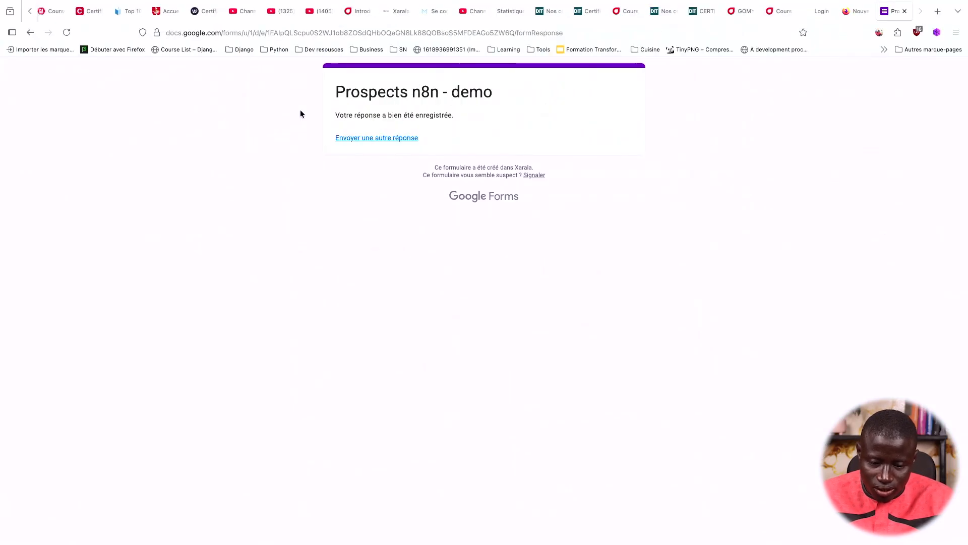
key("super+t")
key("super+v")
key("Return")
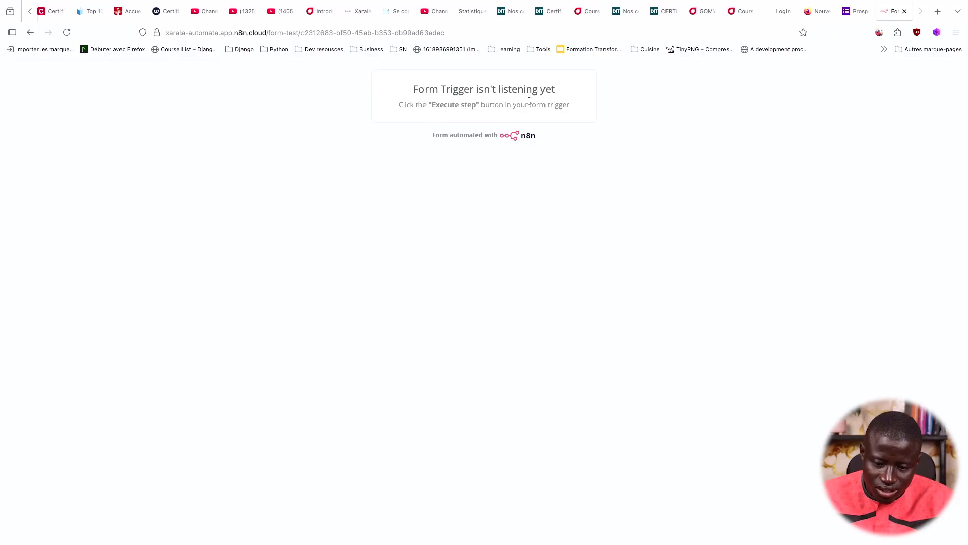
key("super+Tab")
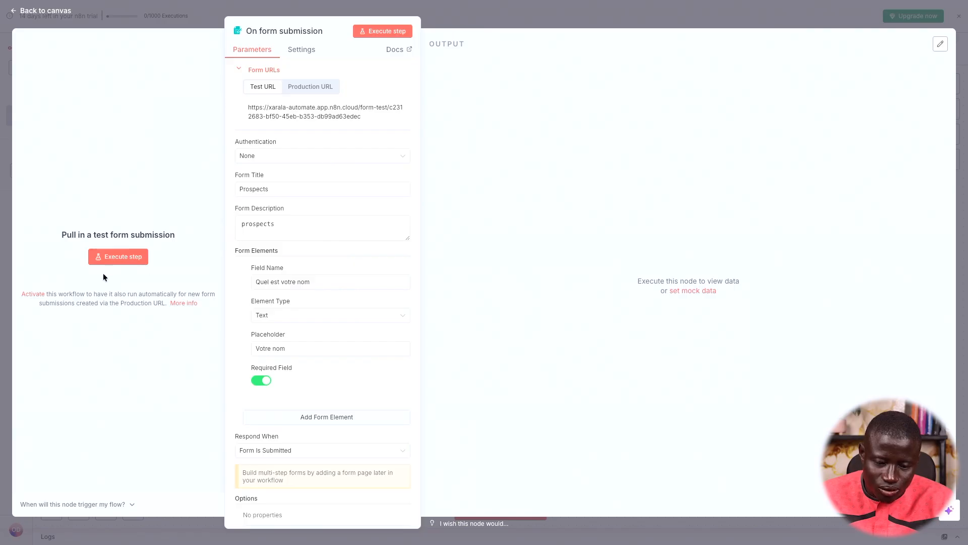
left_click(111, 256)
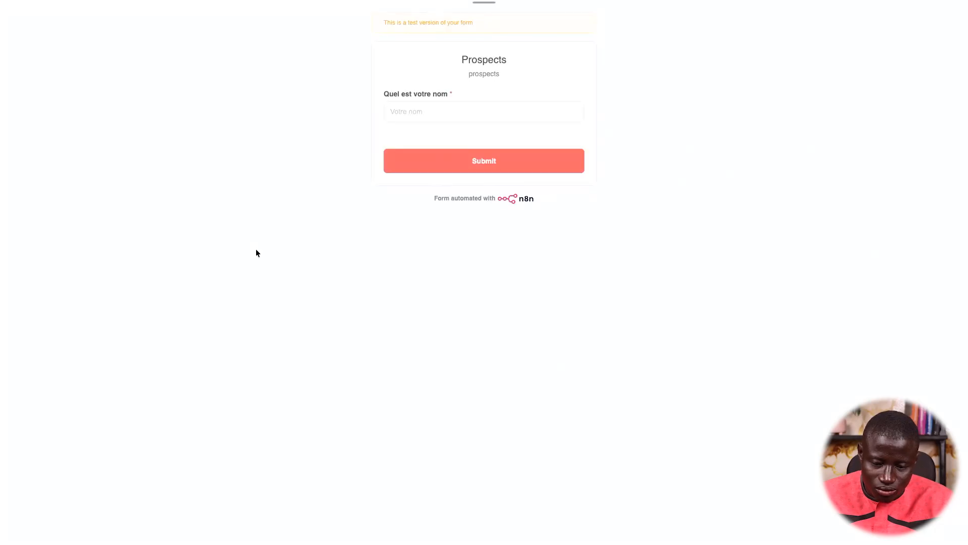
Reload the test form, enter a name and submit it, then check the trigger output
left_click(466, 126)
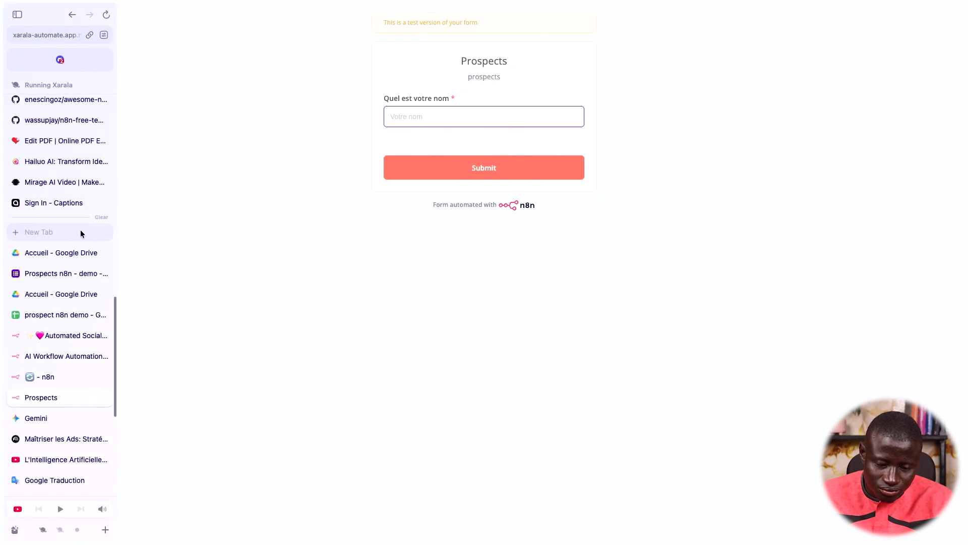
left_click(56, 375)
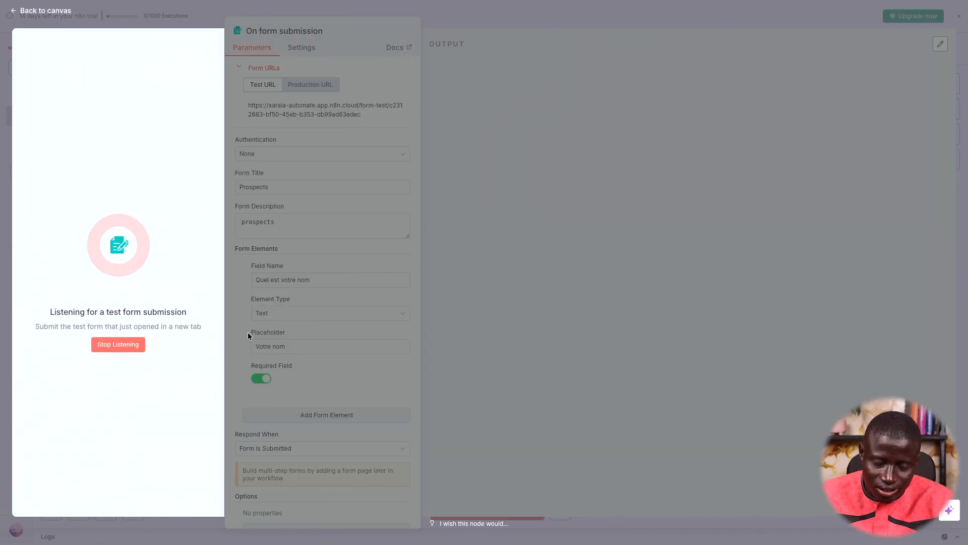
key("ctrl+Left")
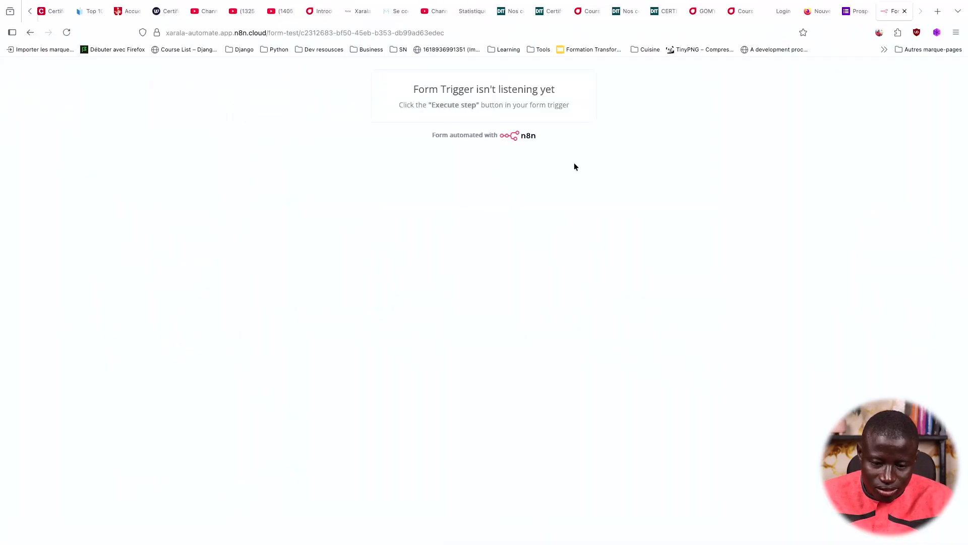
key("super+r")
left_click(508, 177)
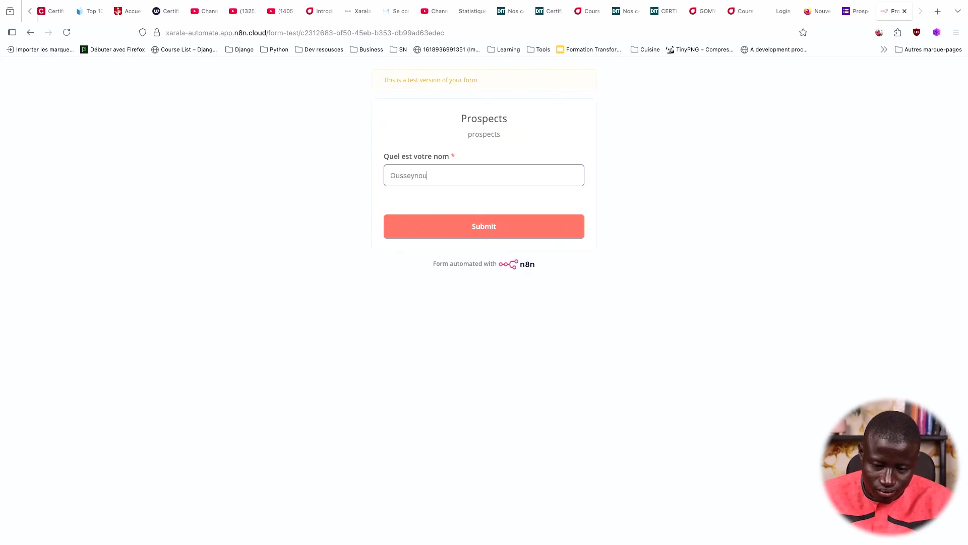
left_click(514, 222)
key("super+Tab")
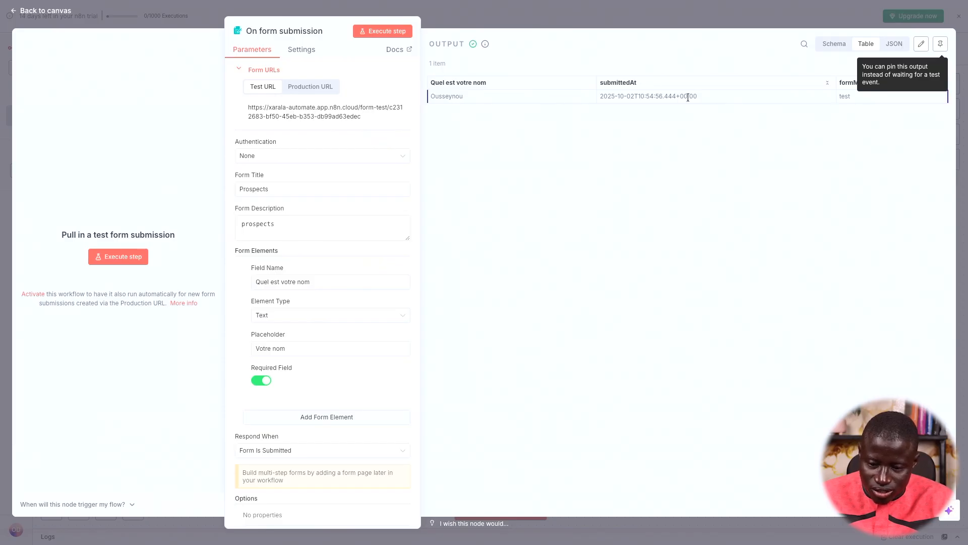
left_click(730, 20)
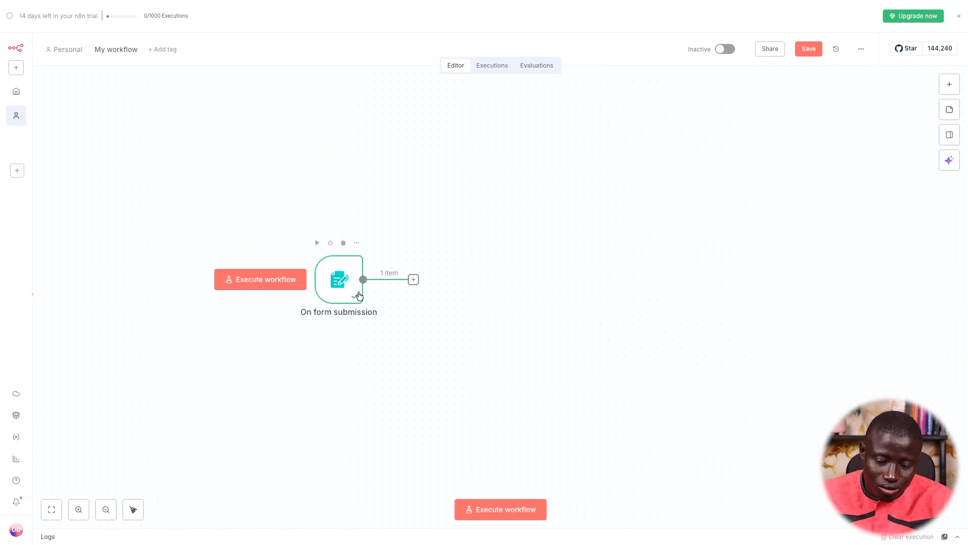
Open Google Drive and switch to a different Google account
mouse_move(1, 434)
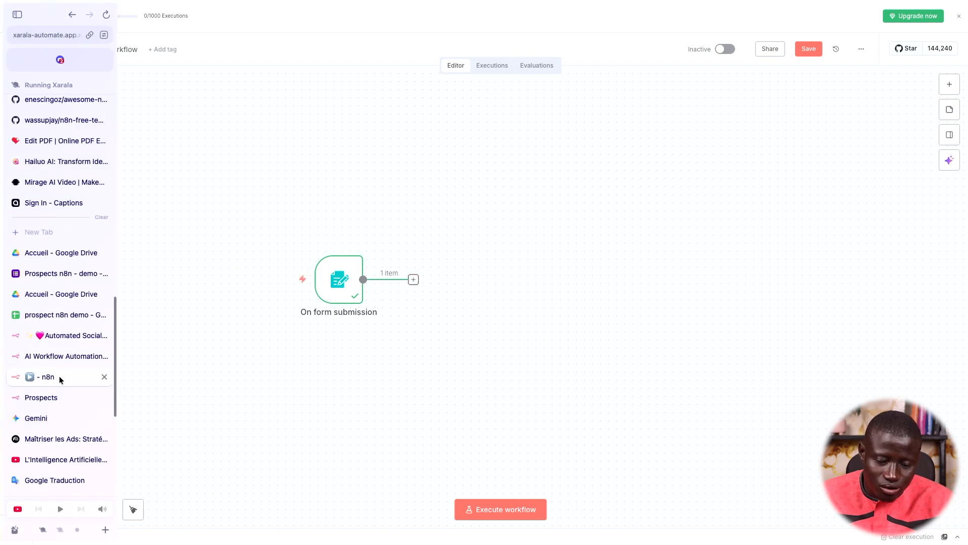
left_click(61, 253)
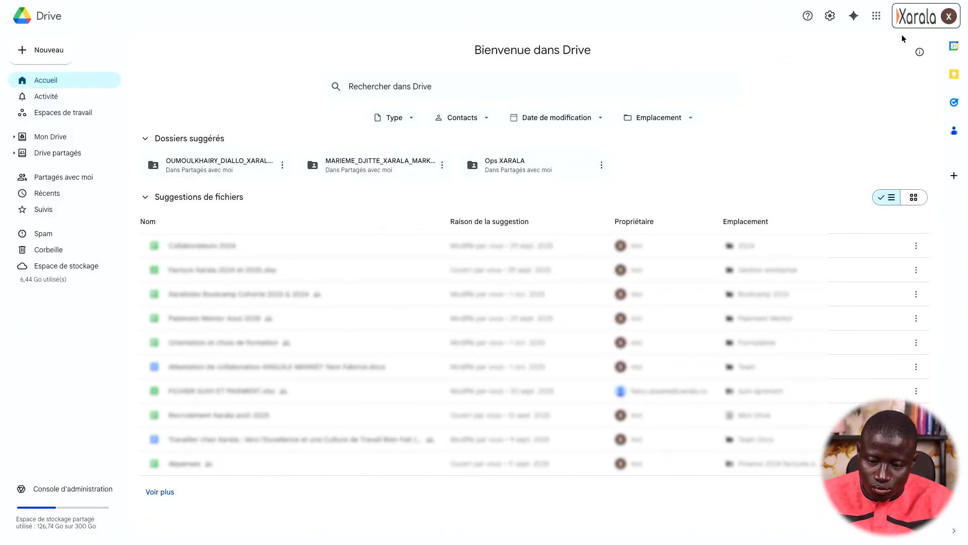
left_click(913, 20)
left_click(835, 384)
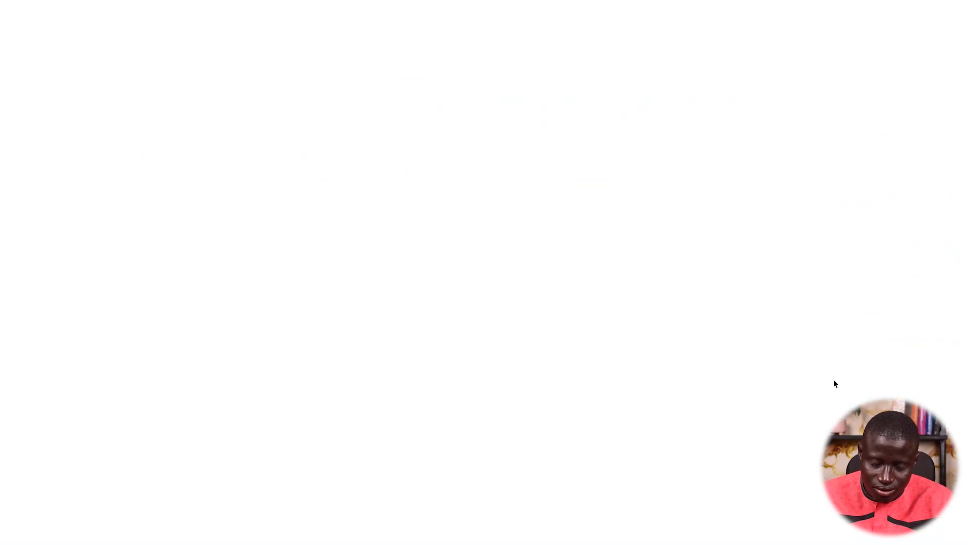
Title the new spreadsheet 'Leads n8n demo' with headers Date in A1 and Nom in B1
type("Leads")
type(" n8n demo")
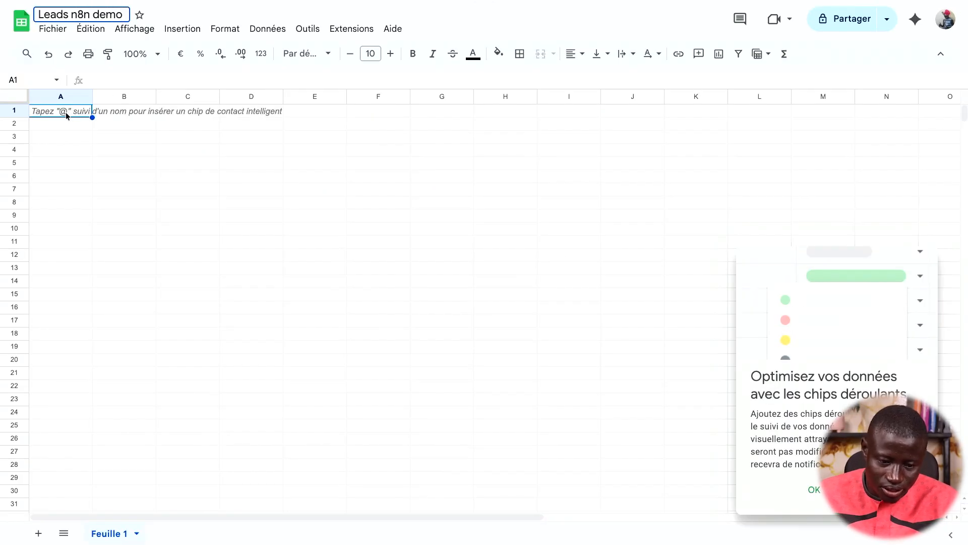
key("Return")
type("Date")
key("Tab")
type("Nom")
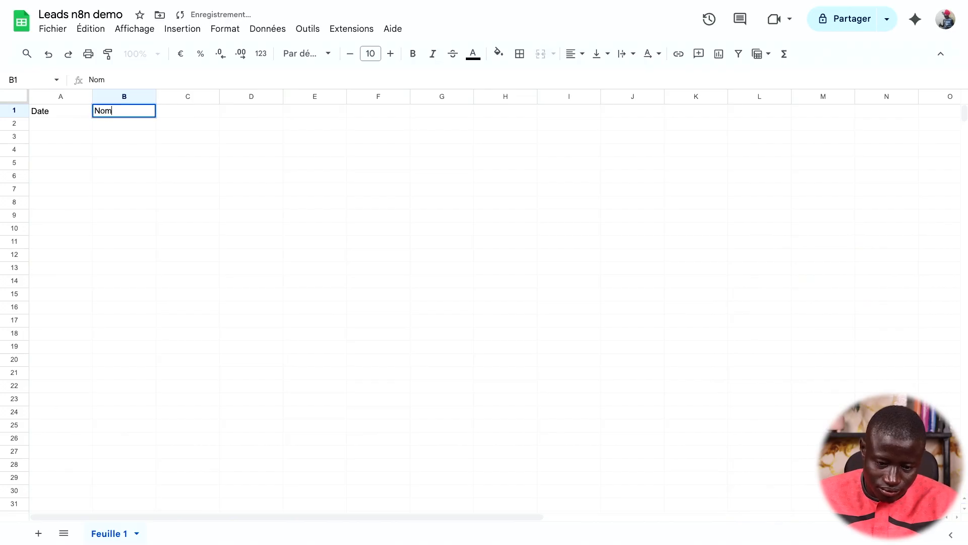
key("Return")
mouse_move(4, 300)
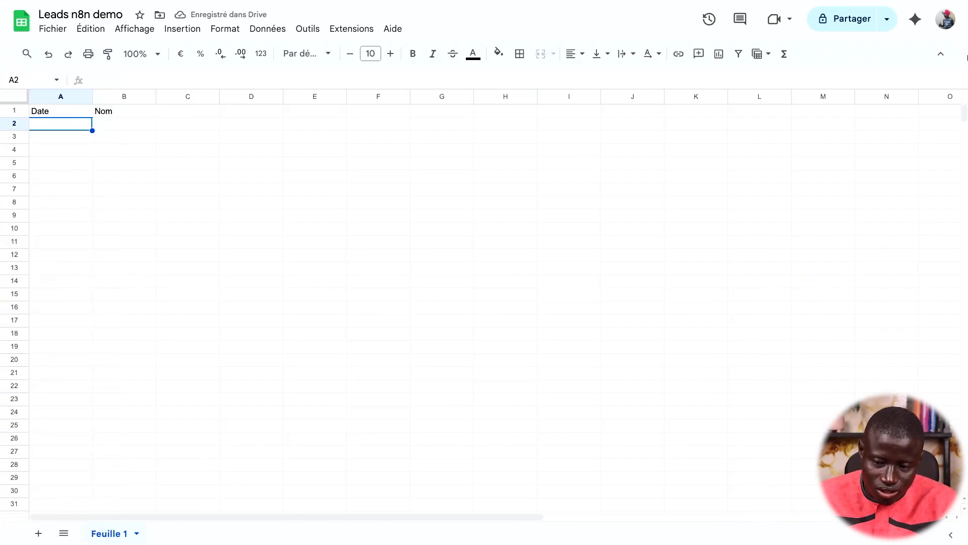
mouse_move(4, 373)
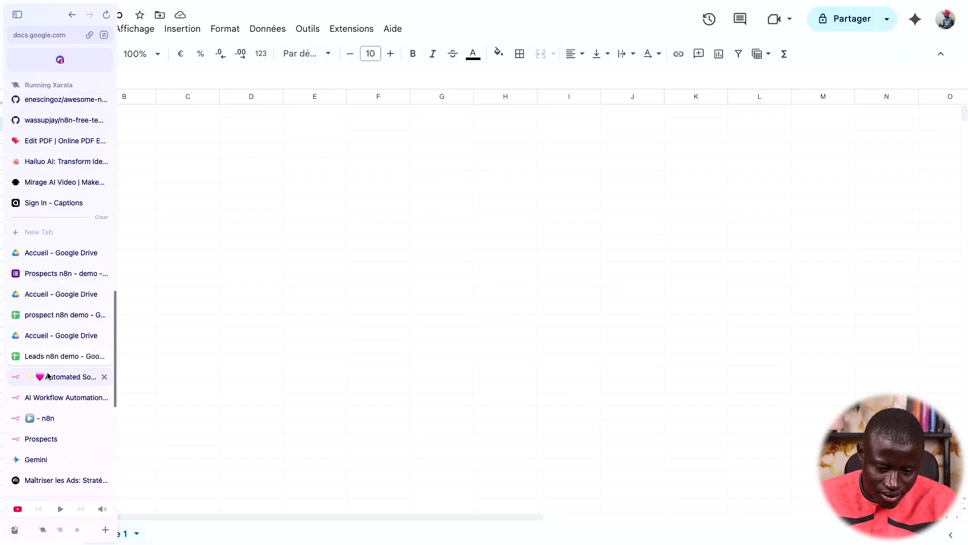
left_click(46, 418)
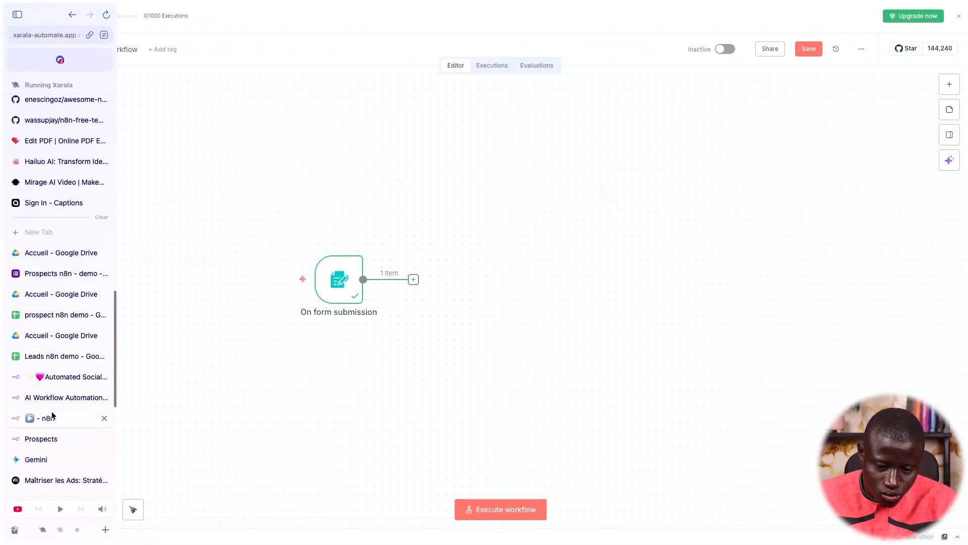
Add a Google Sheets 'Append row in sheet' action after the On form submission trigger
left_click(413, 280)
type("sheet")
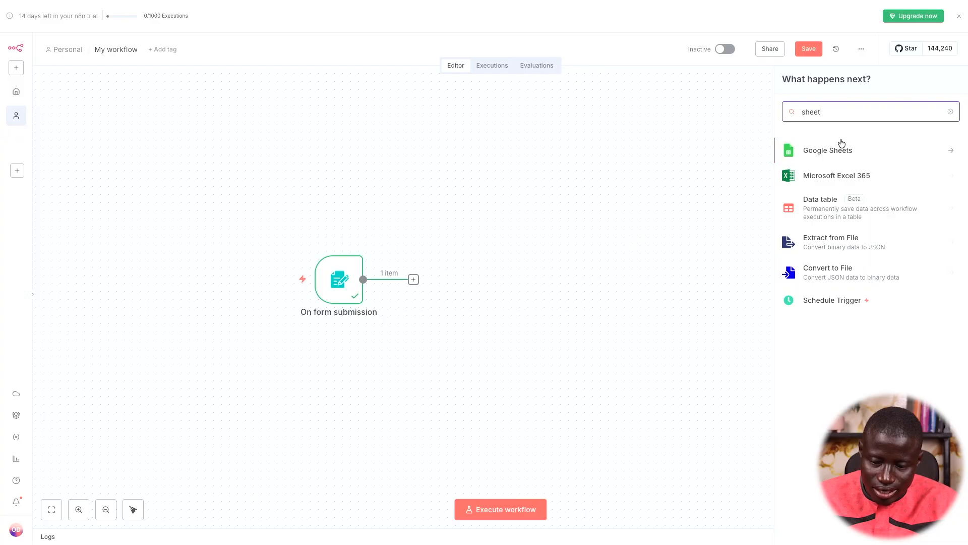
left_click(844, 161)
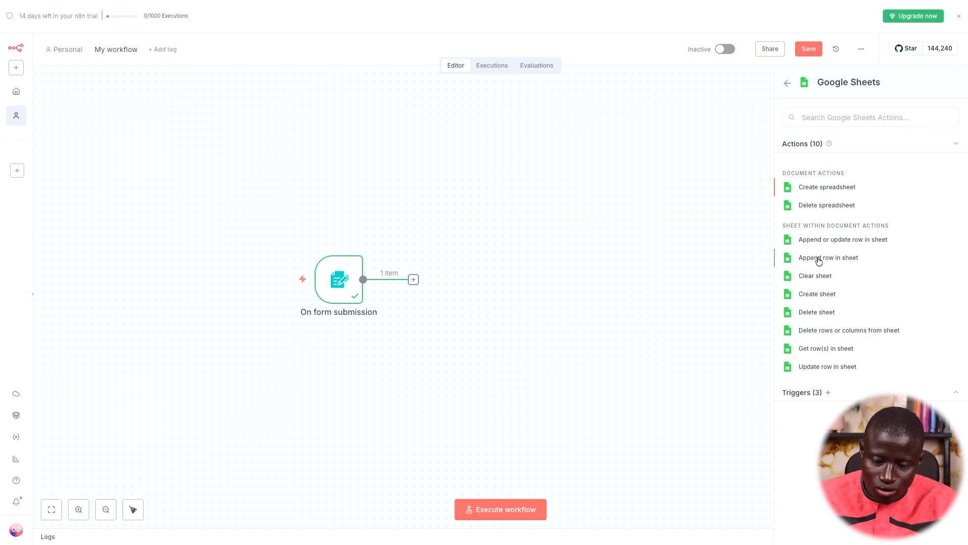
left_click(818, 261)
left_click(448, 82)
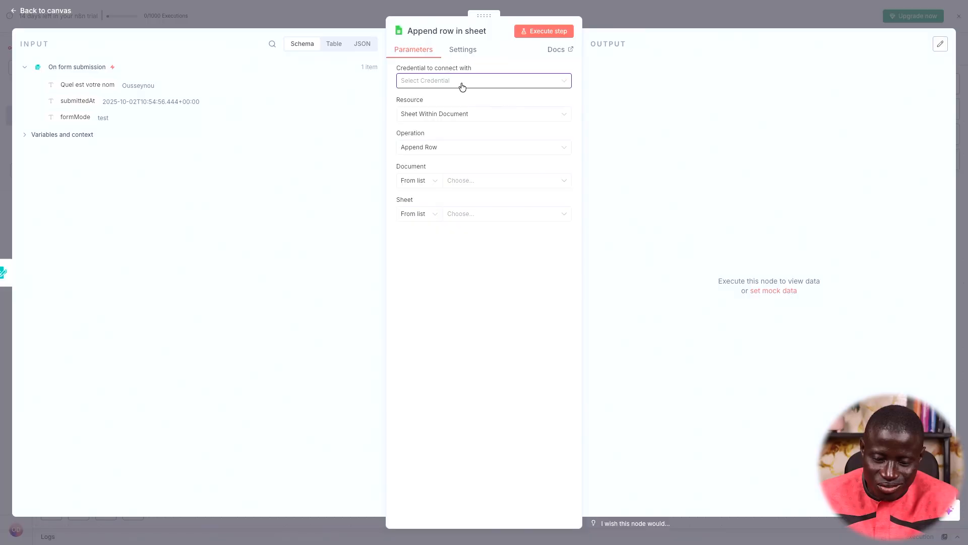
left_click(460, 83)
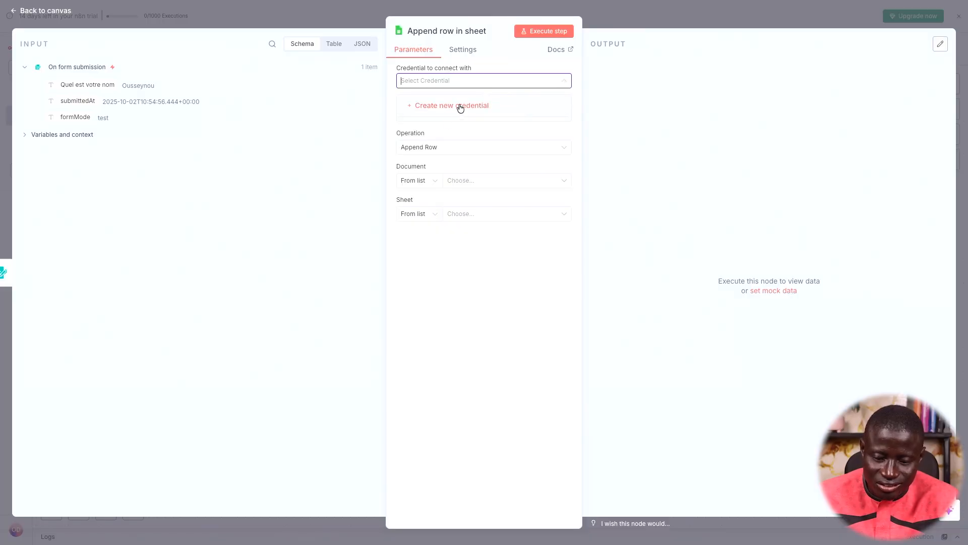
Create a new Google Sheets credential via Google sign-in, granting all Drive and Sheets permissions
left_click(457, 109)
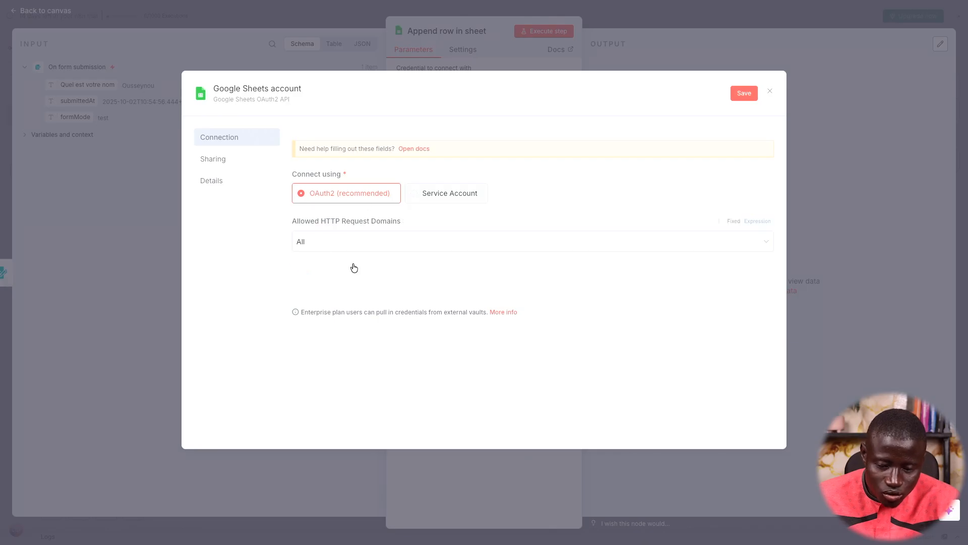
left_click(344, 275)
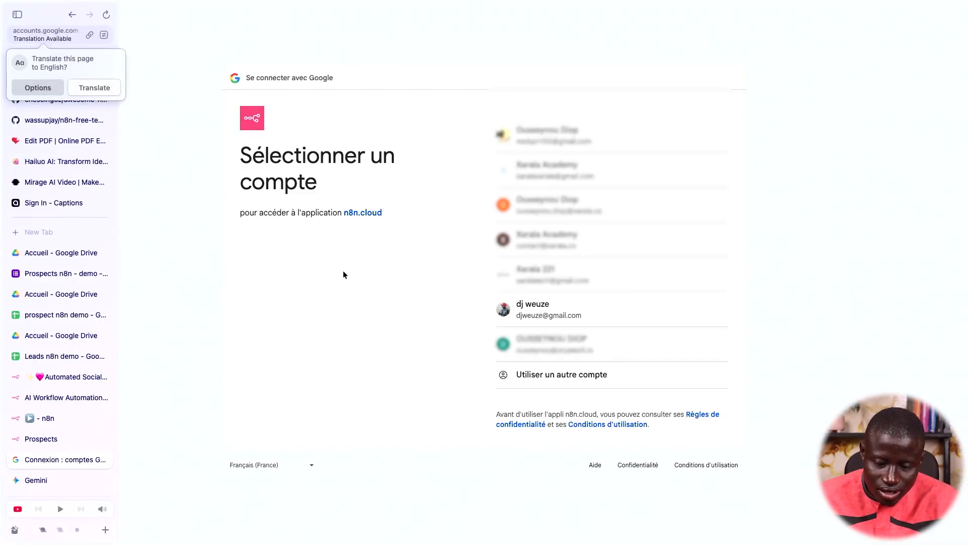
left_click(563, 313)
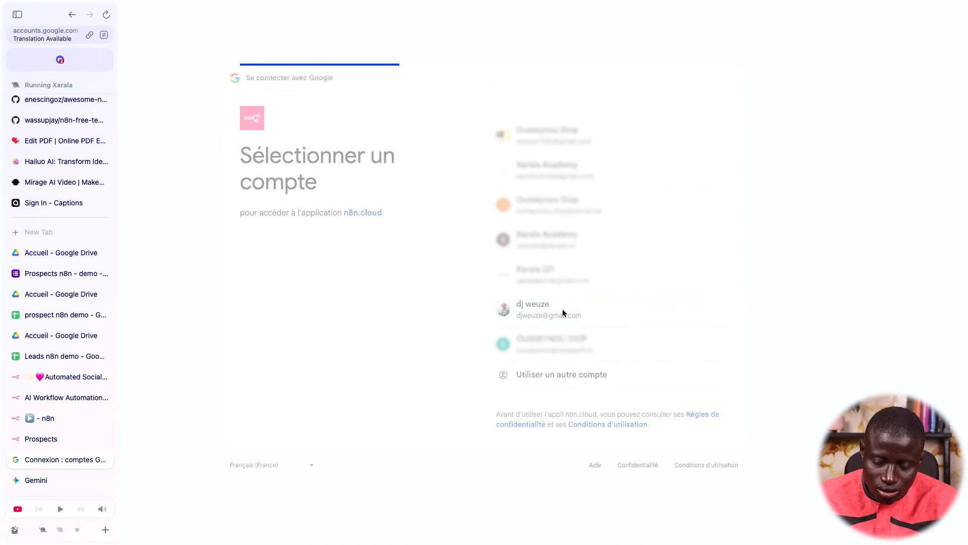
left_click(524, 132)
left_click(695, 456)
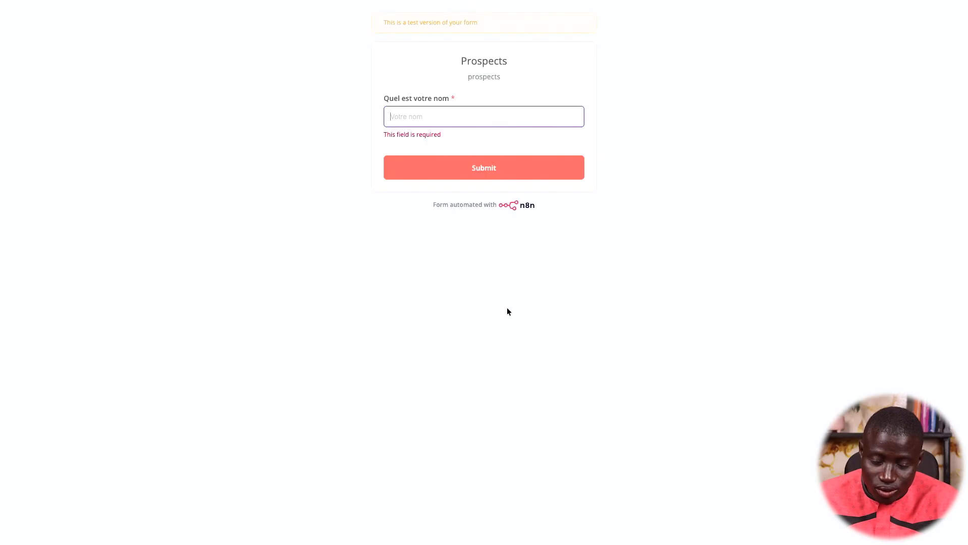
left_click(517, 174)
mouse_move(7, 377)
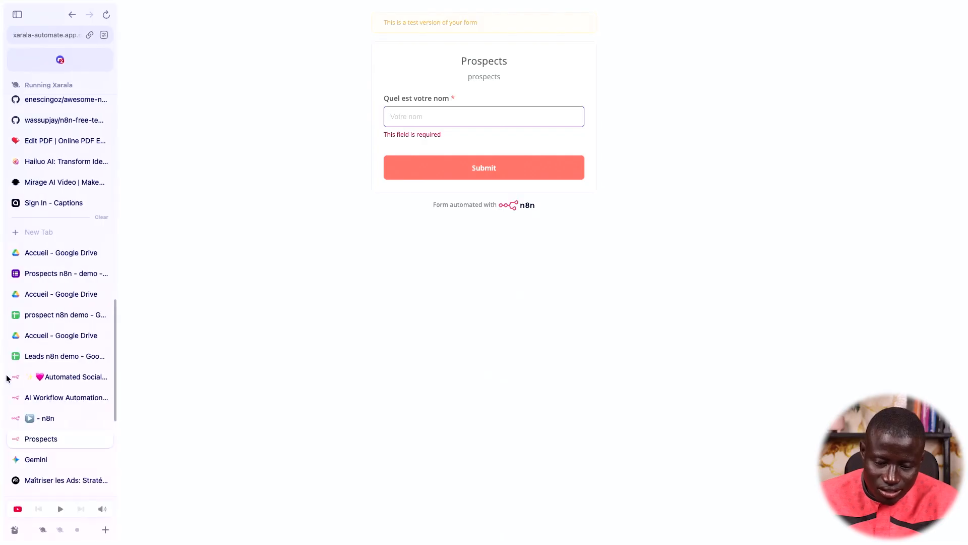
left_click(42, 419)
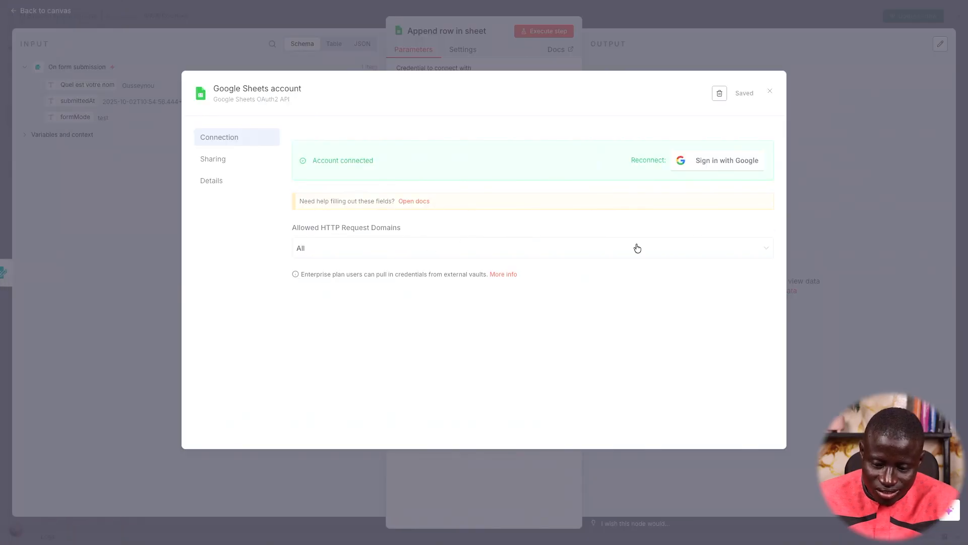
Point the append step at Sheet Within Document, document 'Leads n8n demo', sheet 'Feuille 1'
left_click(770, 91)
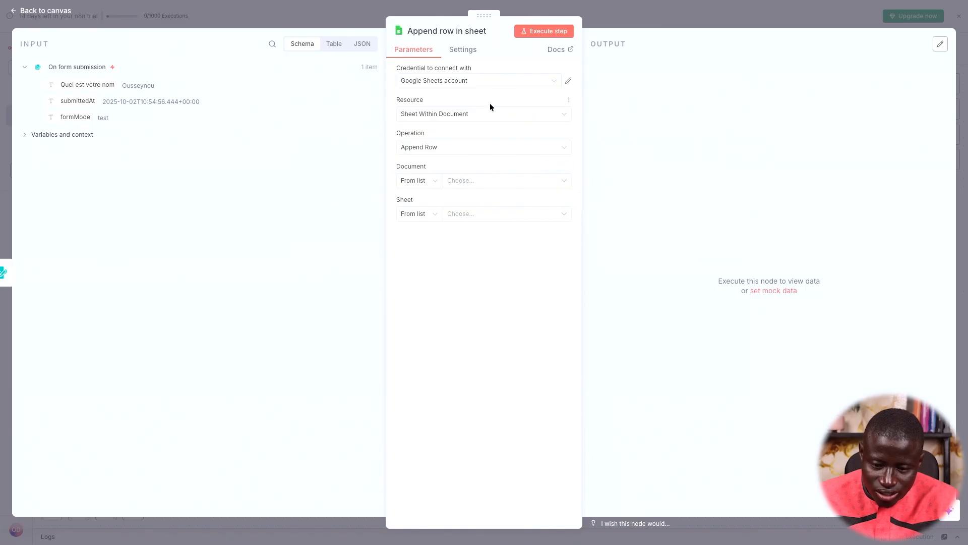
left_click(461, 118)
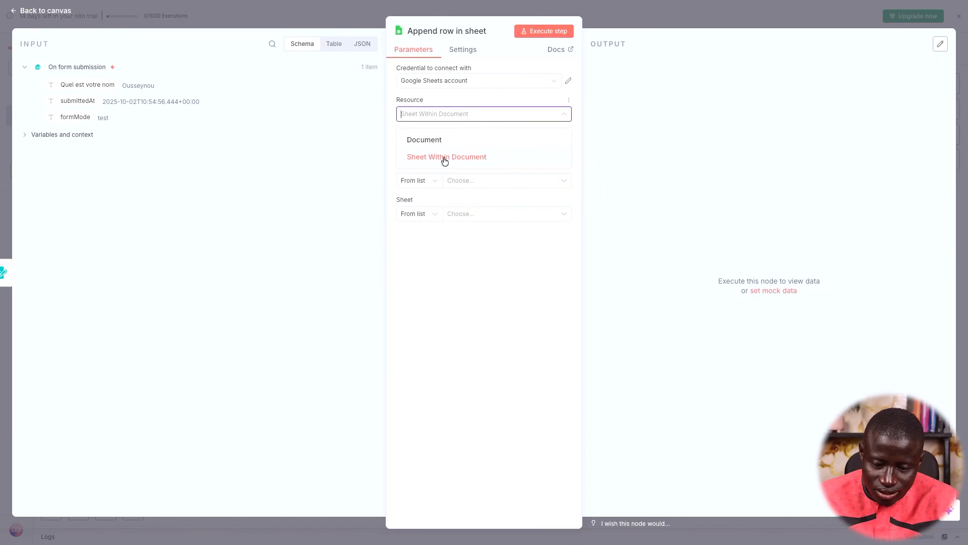
left_click(445, 158)
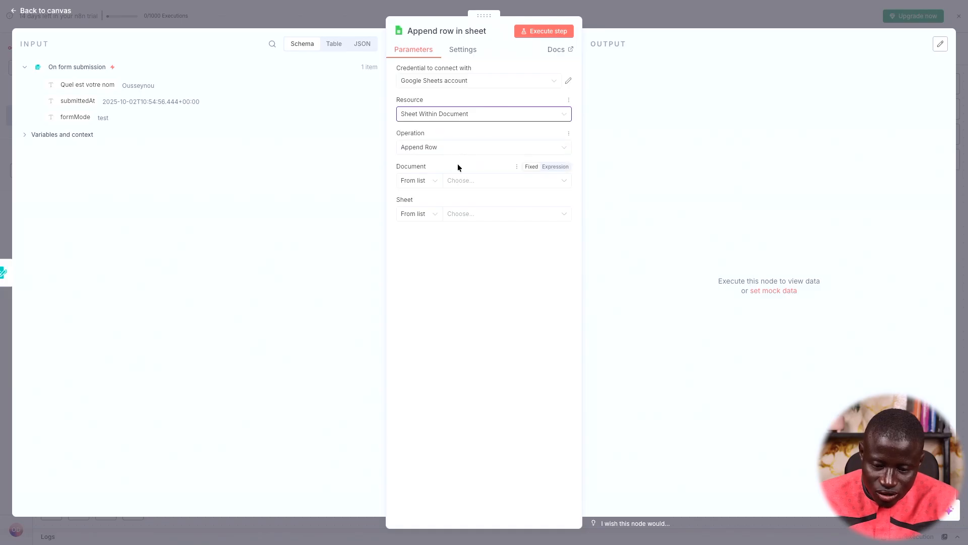
left_click(471, 182)
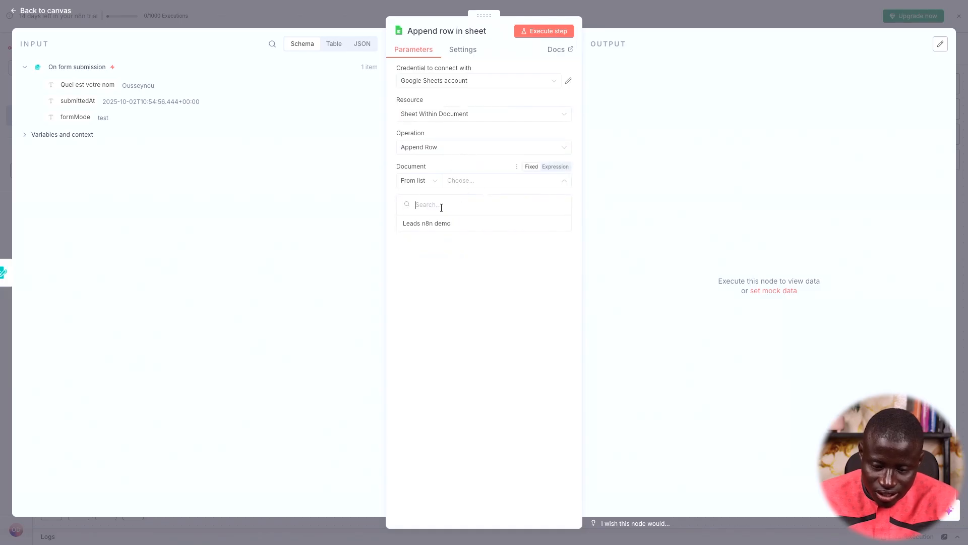
left_click(431, 223)
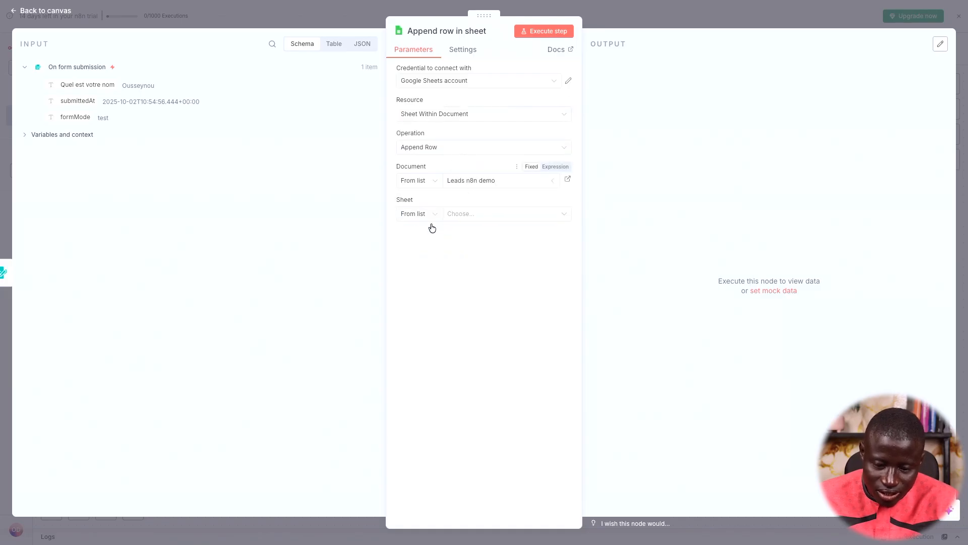
left_click(469, 217)
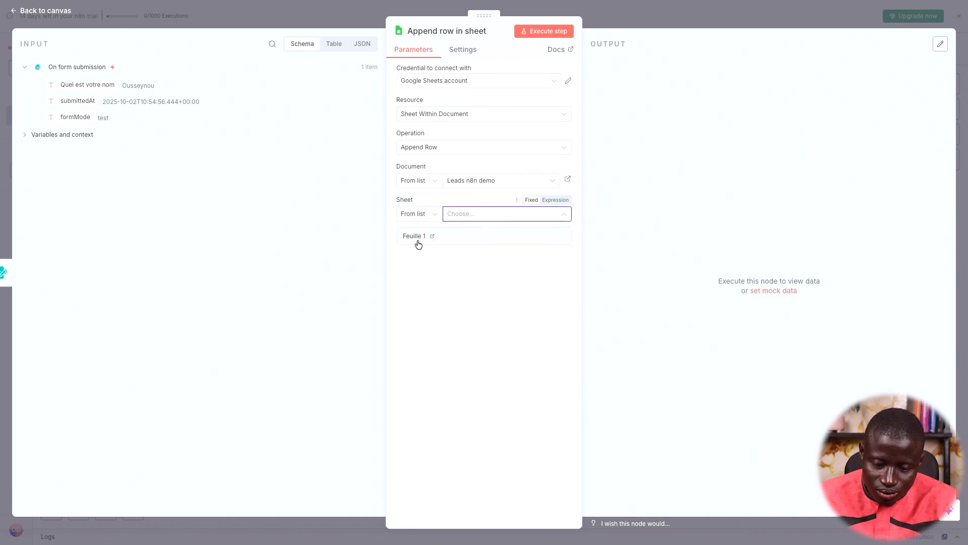
left_click(416, 237)
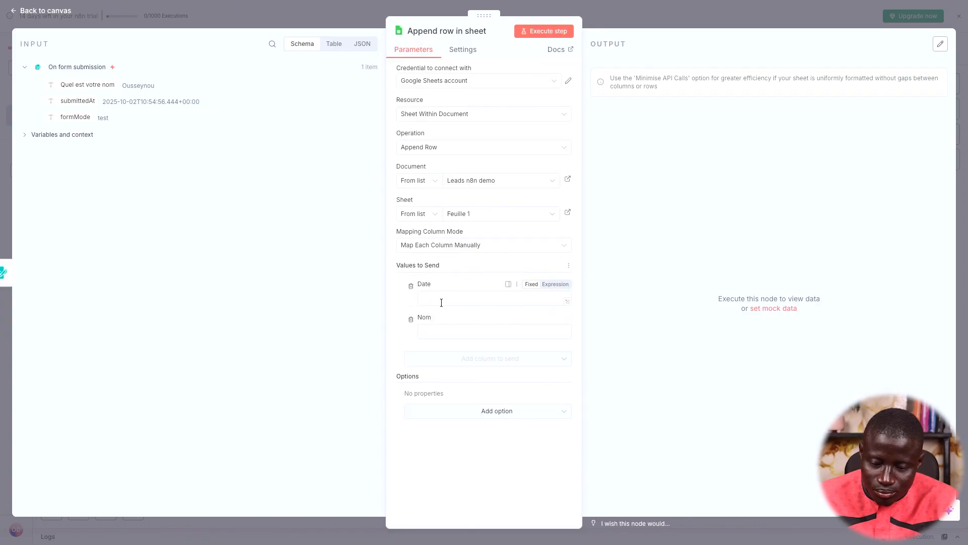
mouse_move(70, 265)
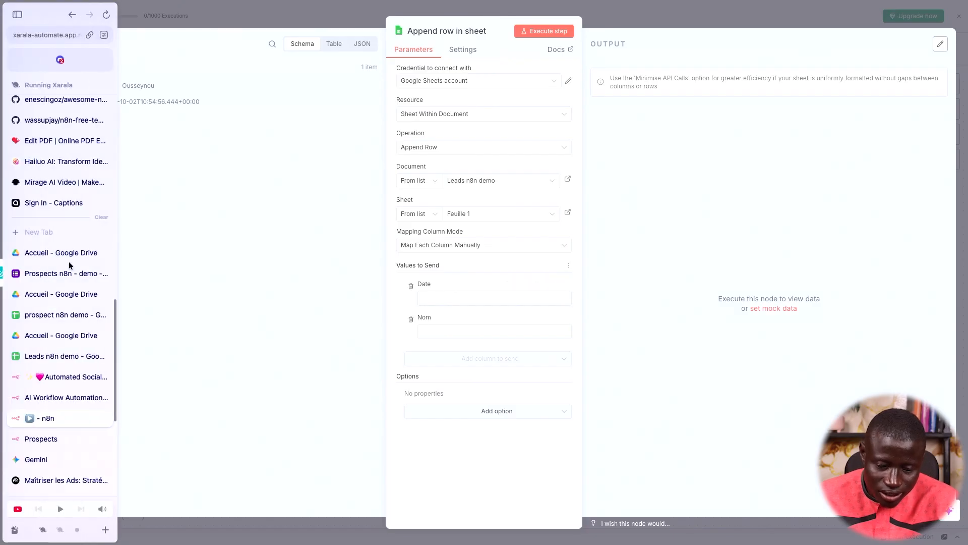
left_click(55, 356)
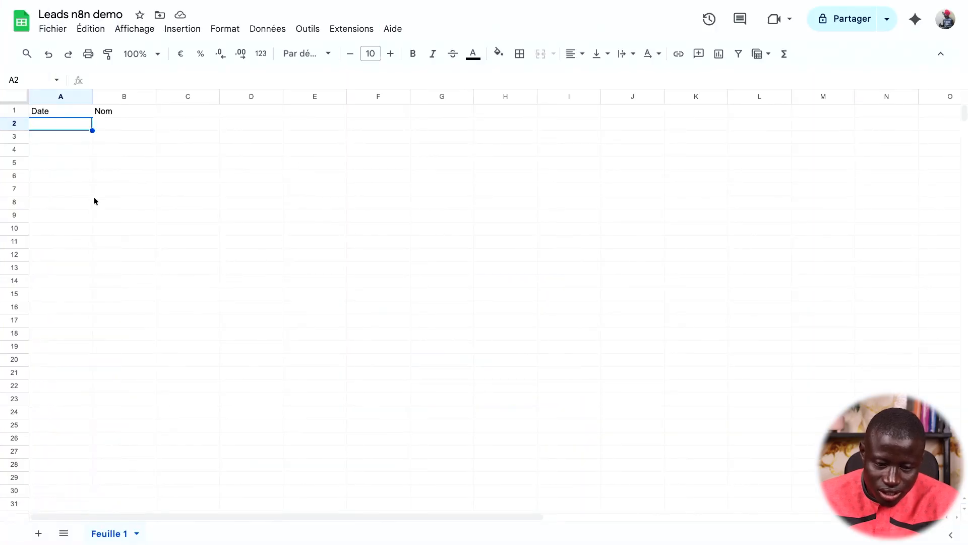
mouse_move(1, 351)
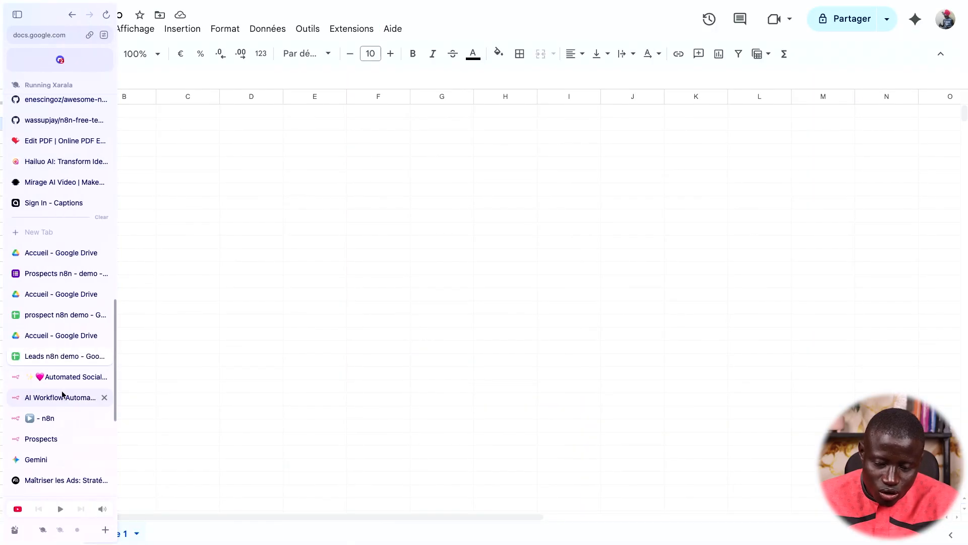
left_click(62, 420)
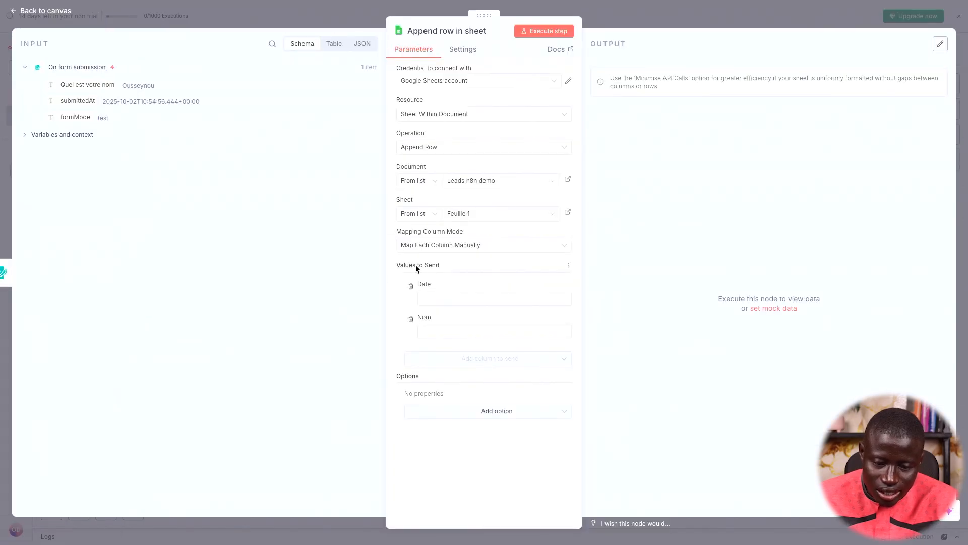
Map submittedAt into Date and 'Quel est votre nom' into Nom, then execute the step
left_click_drag(82, 104, 438, 298)
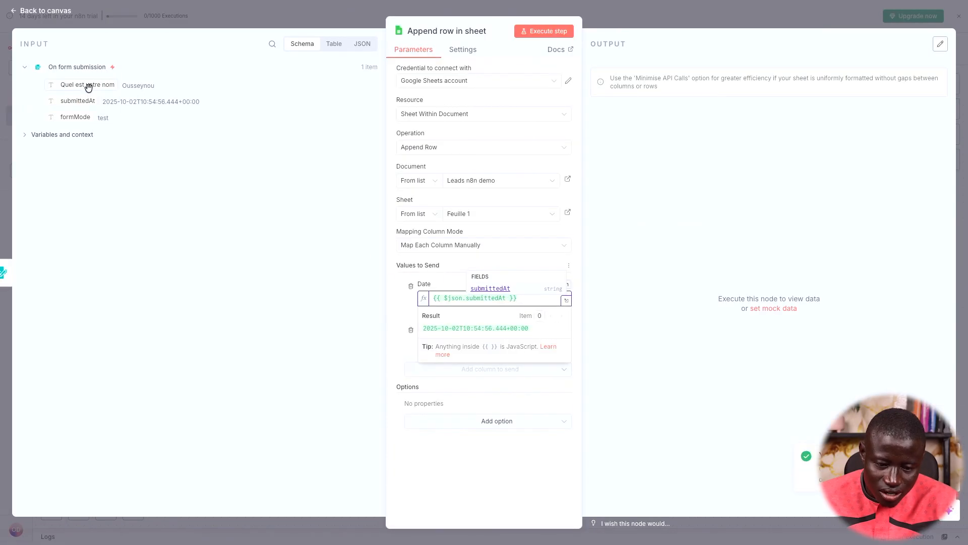
left_click_drag(83, 87, 453, 338)
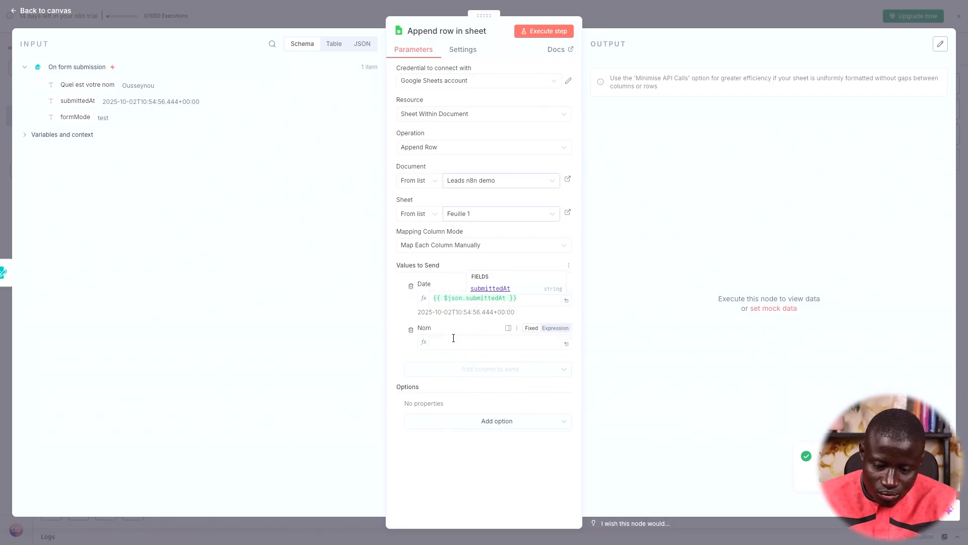
left_click(662, 192)
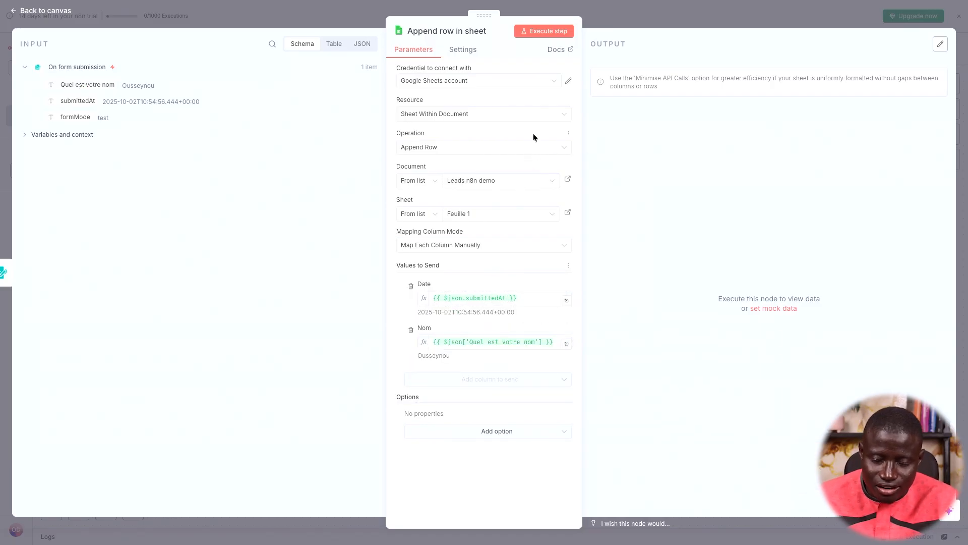
left_click(550, 34)
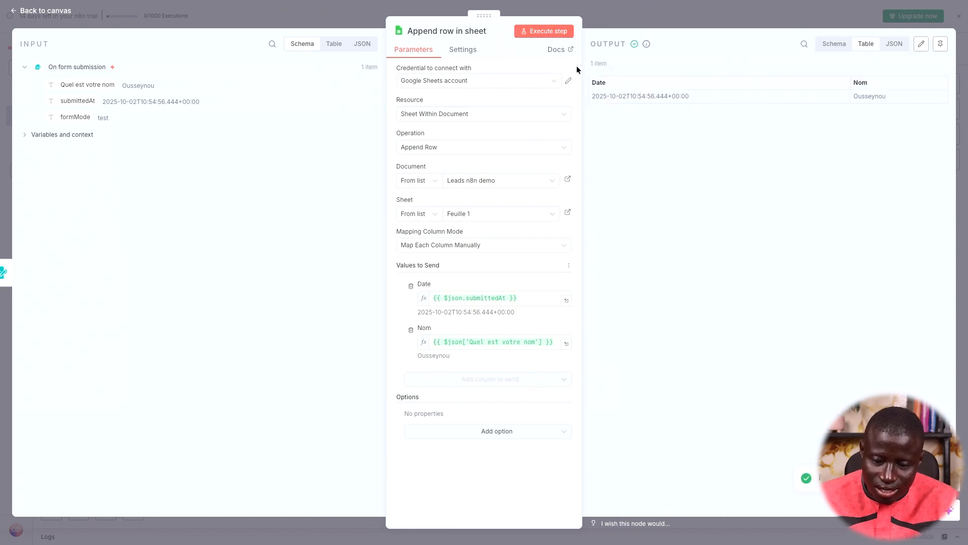
Verify row 2 of Leads n8n demo holds the appended date and name, then close the node panel
mouse_move(4, 323)
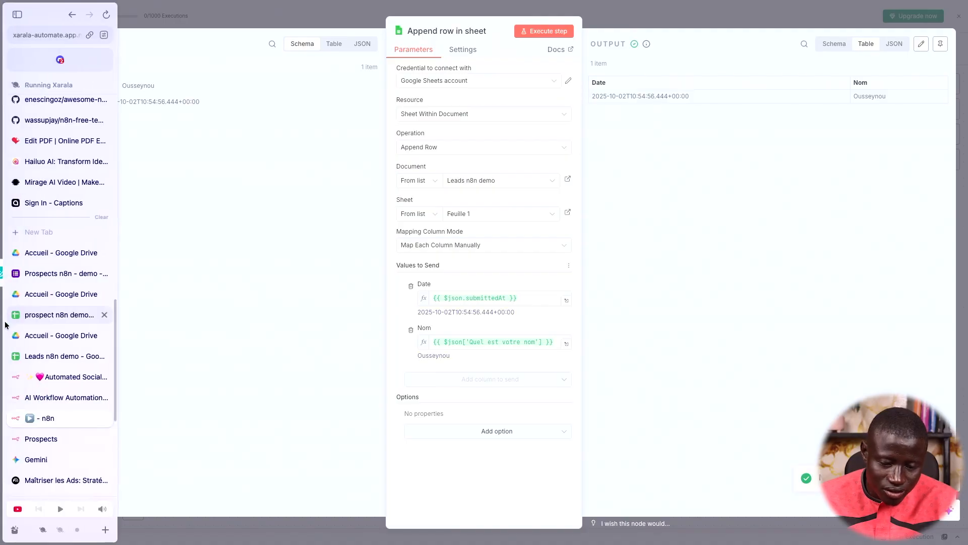
left_click(54, 356)
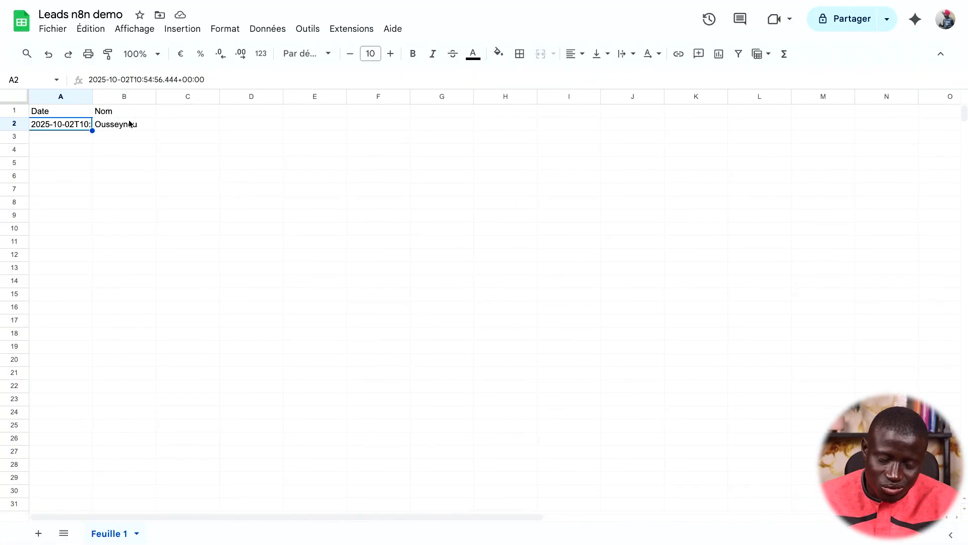
mouse_move(0, 257)
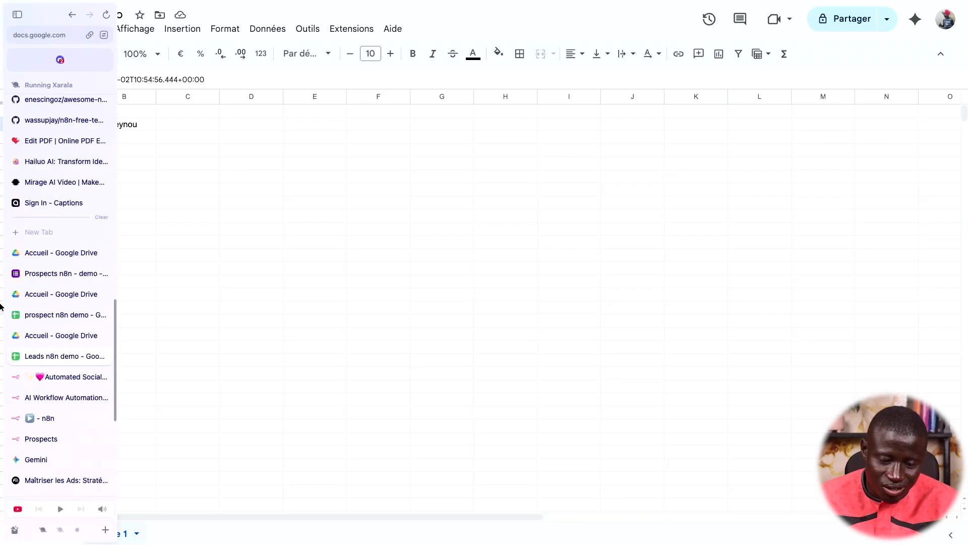
left_click(48, 417)
left_click(804, 18)
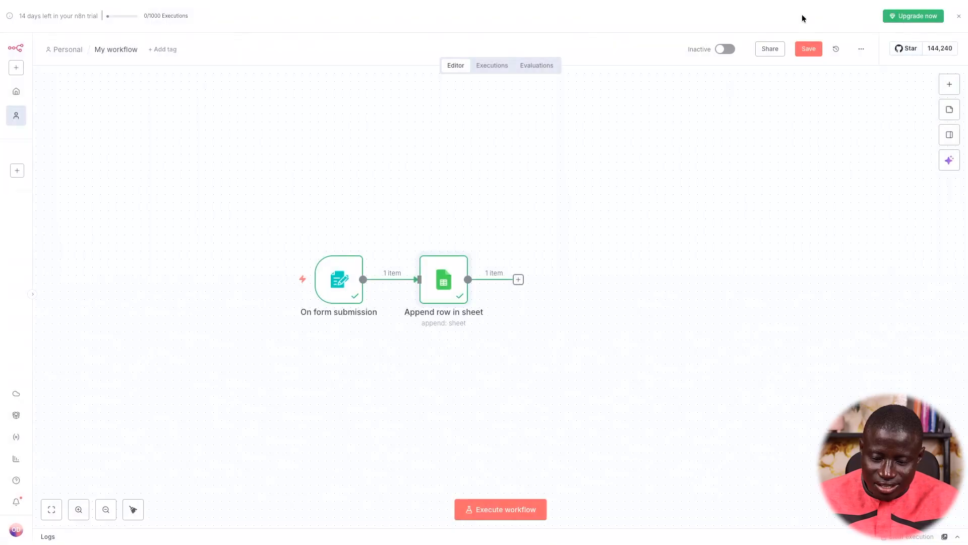
Select both workflow nodes and move them toward the canvas centre
left_click_drag(494, 325, 259, 241)
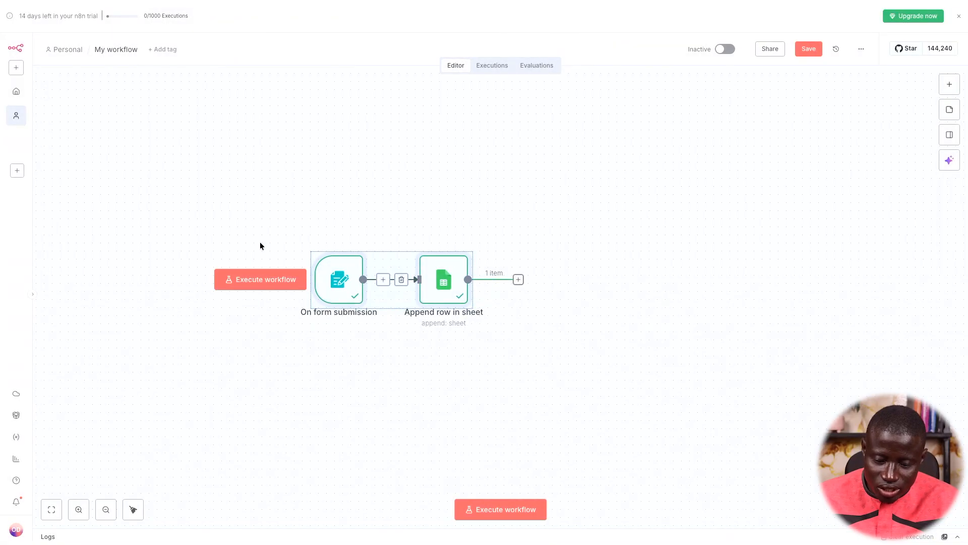
left_click_drag(339, 273, 429, 270)
left_click(573, 156)
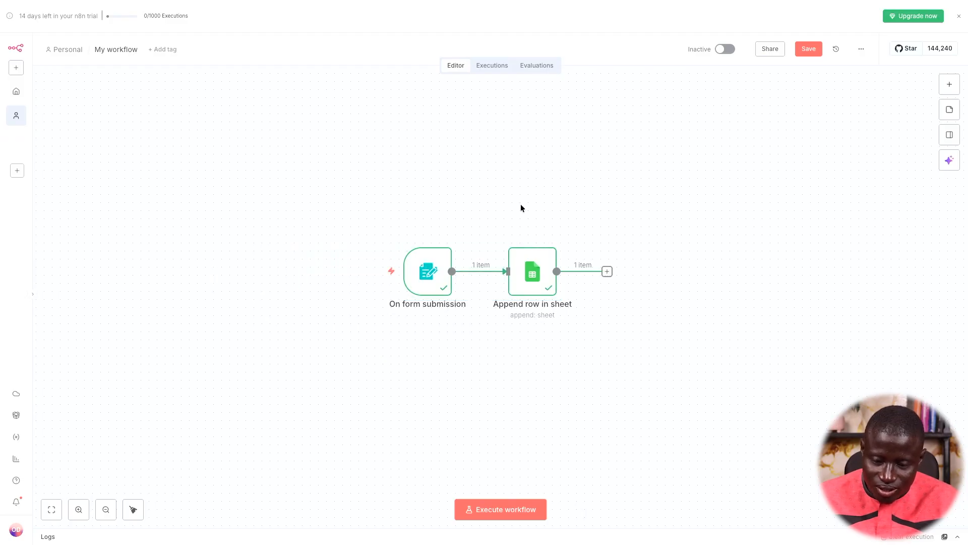
Execute the whole workflow and submit the test form with a new name
left_click(498, 508)
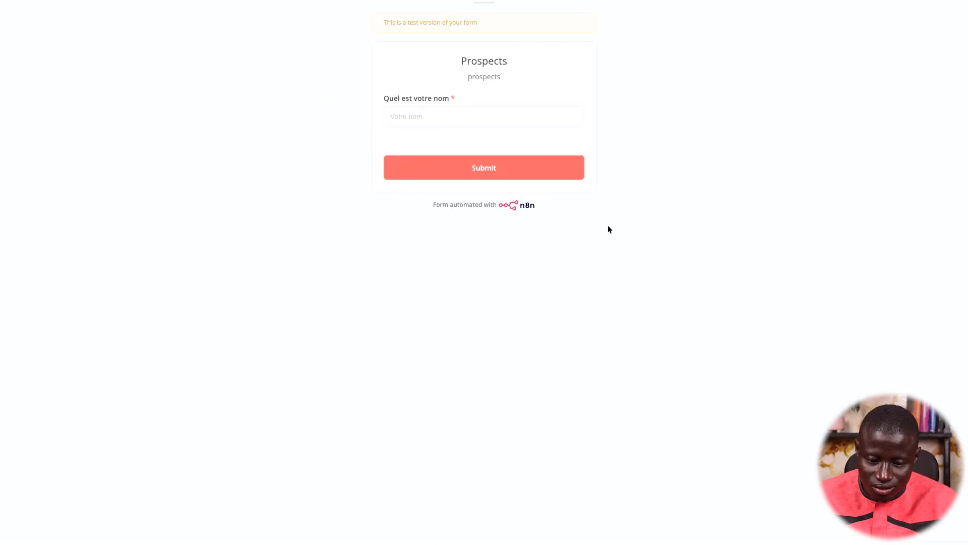
left_click(524, 120)
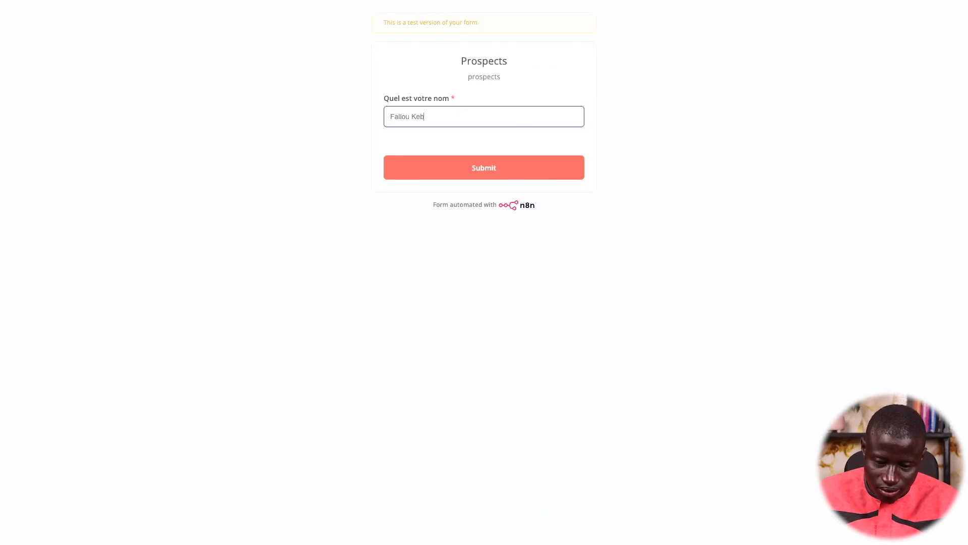
left_click(503, 170)
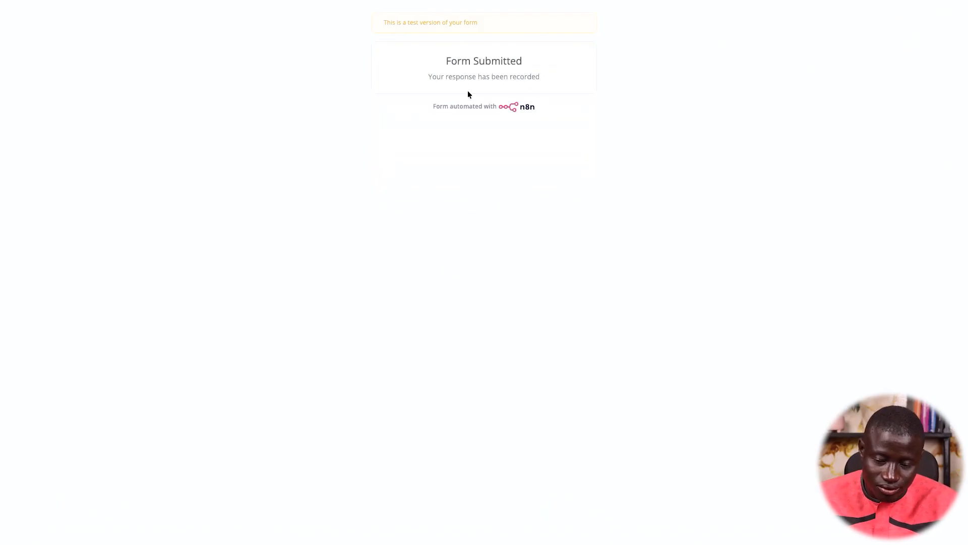
View the new submission's date and name in row 3 of Leads n8n demo
mouse_move(1, 427)
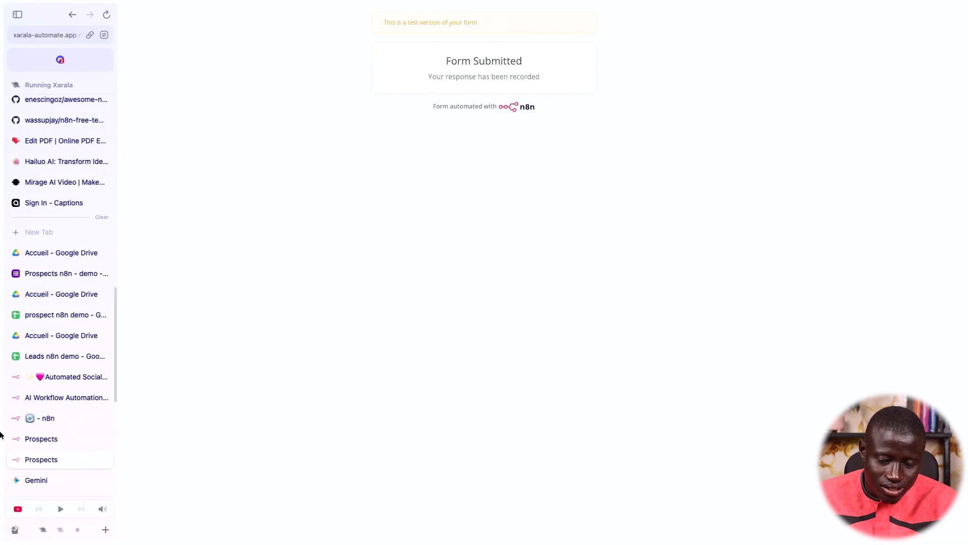
left_click(58, 359)
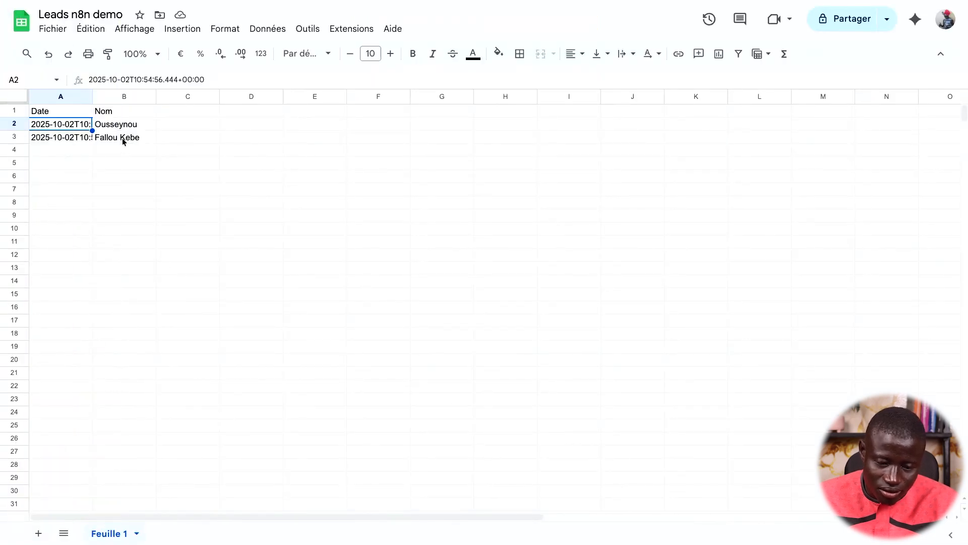
mouse_move(1, 353)
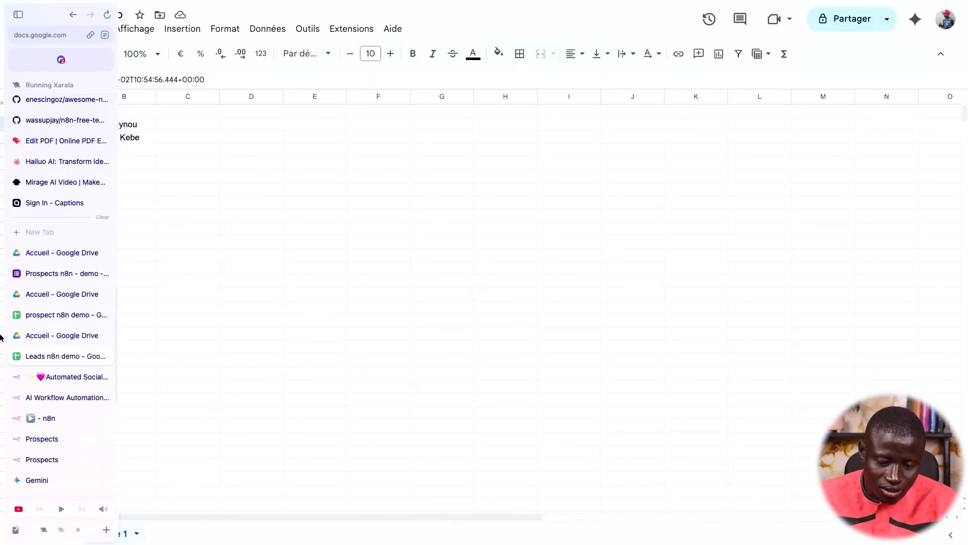
left_click(48, 418)
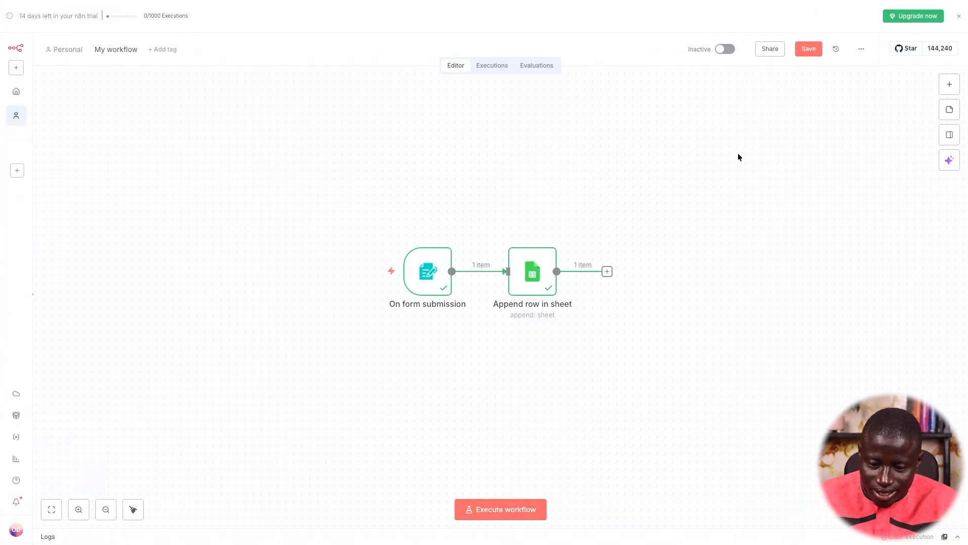
Save the workflow and copy the On form submission trigger's Production URL
left_click(810, 50)
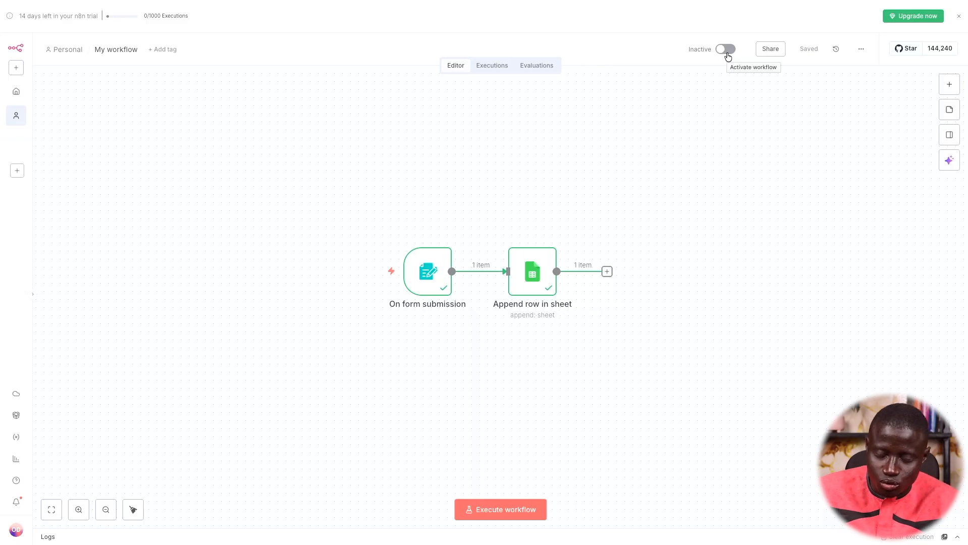
double_click(433, 272)
left_click(316, 91)
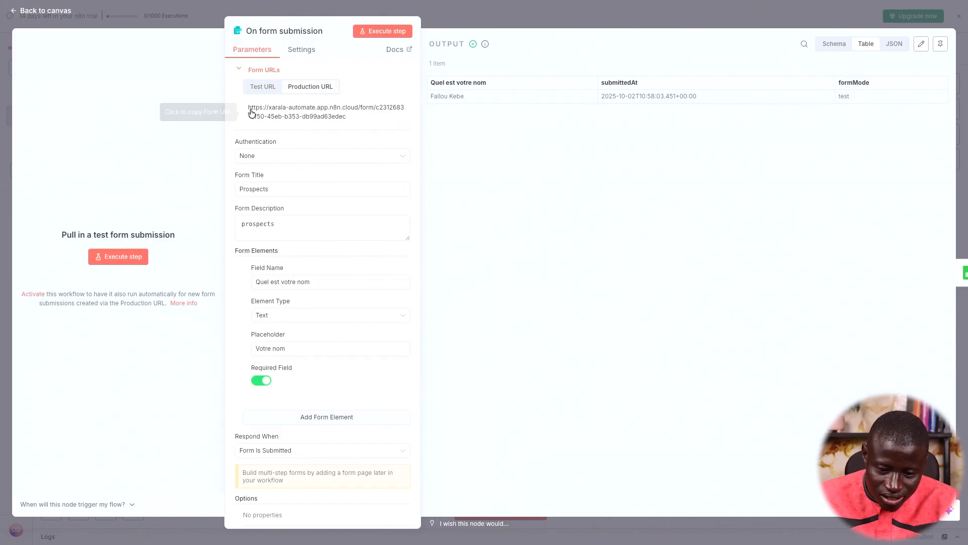
left_click(286, 112)
left_click(648, 17)
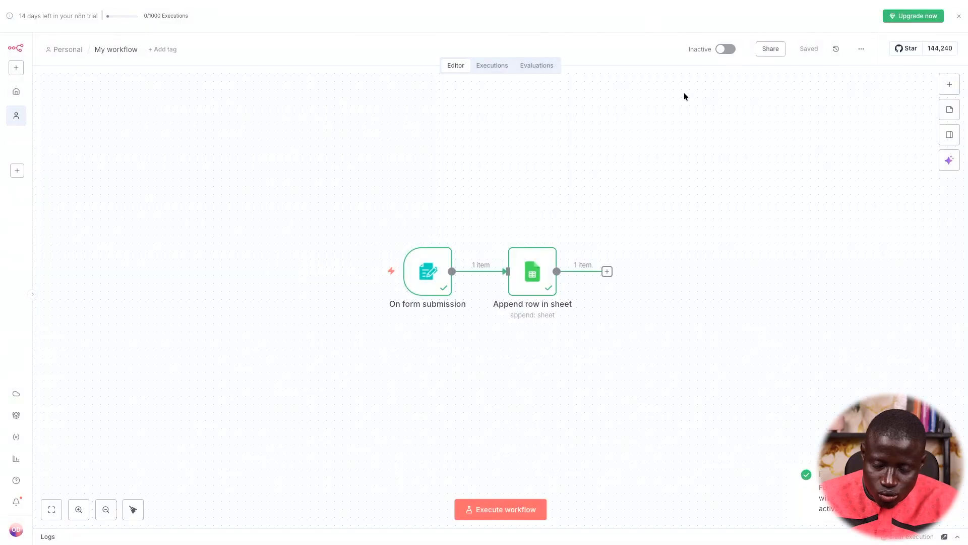
Switch the workflow from Inactive to Active and dismiss the activation notice
left_click(726, 49)
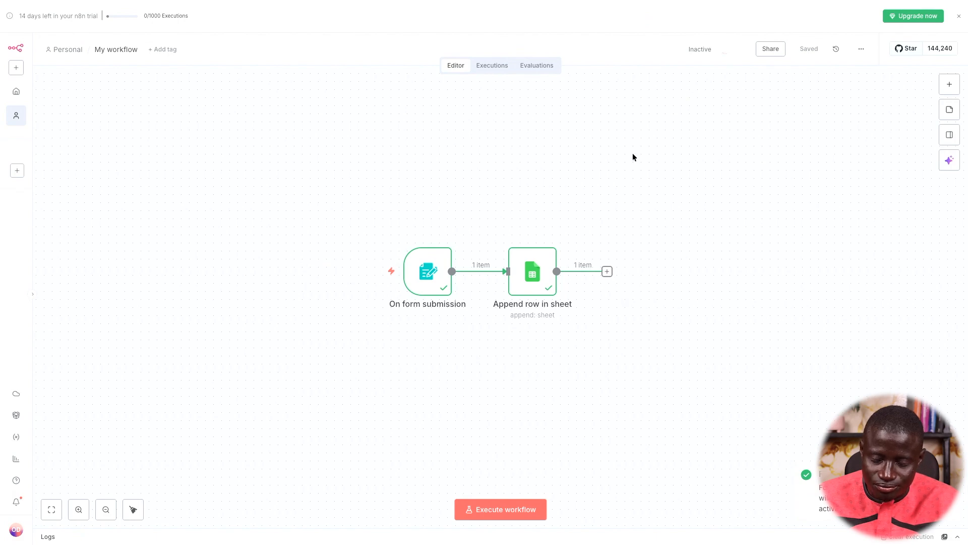
left_click(576, 295)
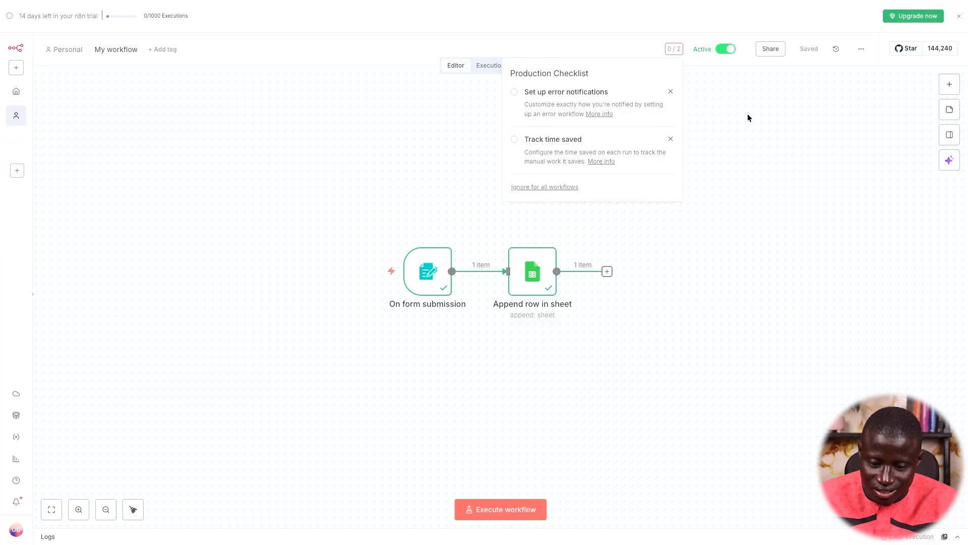
key("super+Tab")
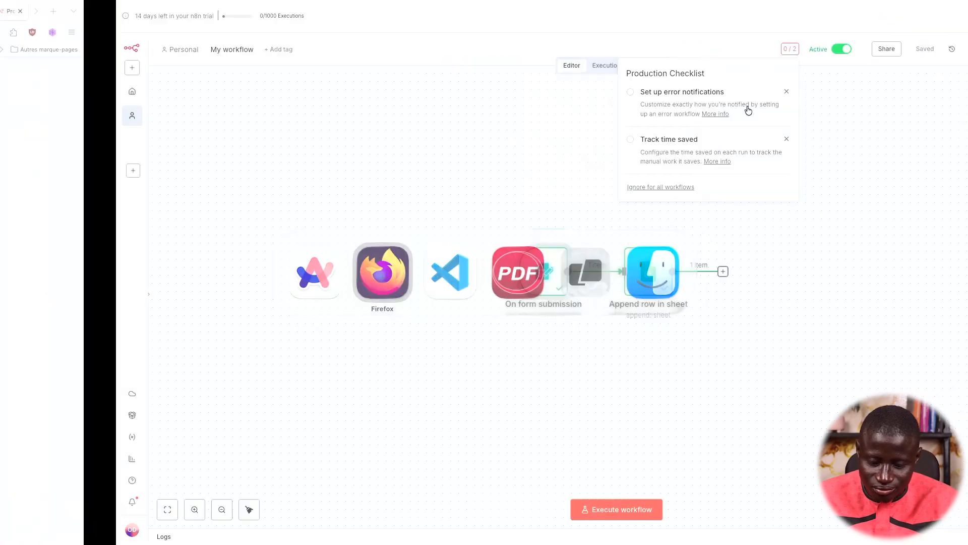
Submit a prospect's name through the live Prospects form URL and check the Leads n8n demo sheet
key("super+t")
key("super+v")
key("Return")
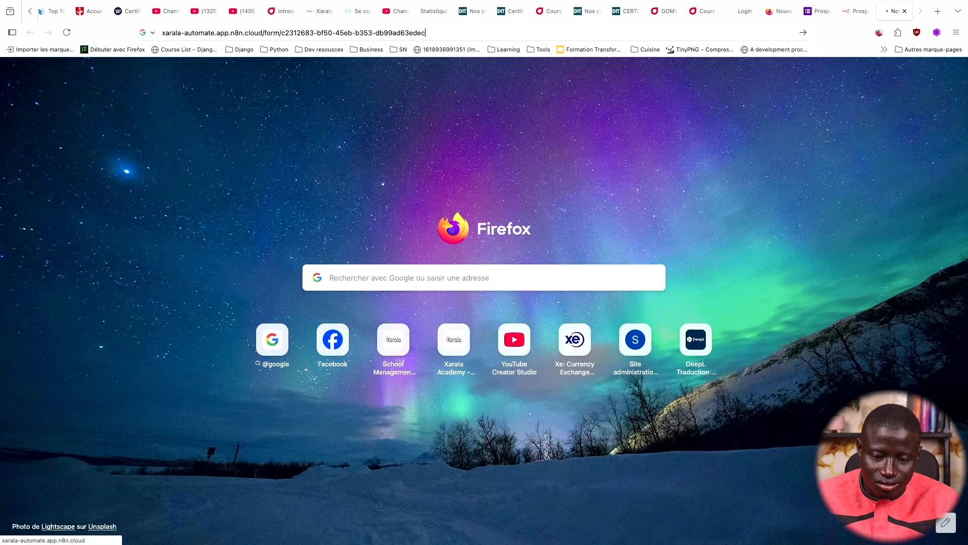
left_click(499, 149)
left_click(501, 202)
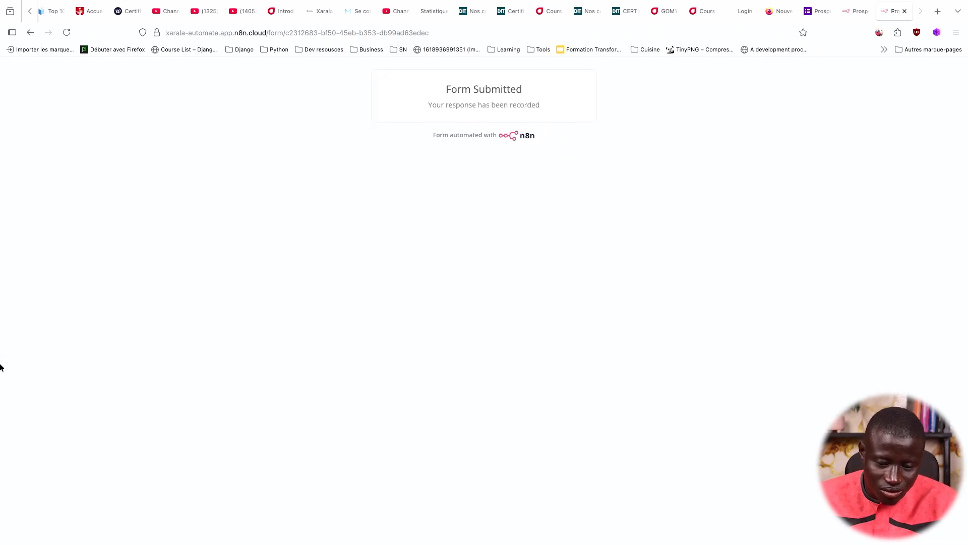
key("super+Tab")
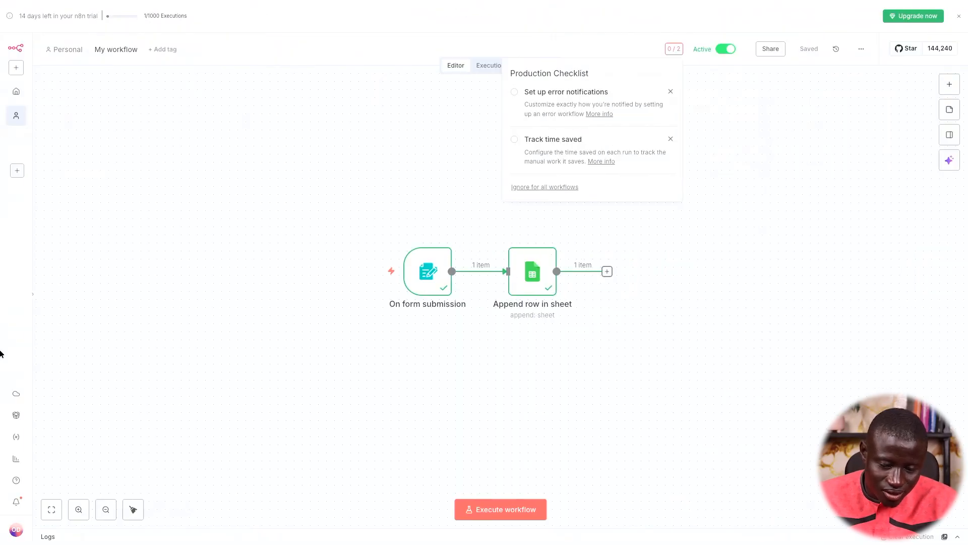
mouse_move(26, 315)
left_click(40, 356)
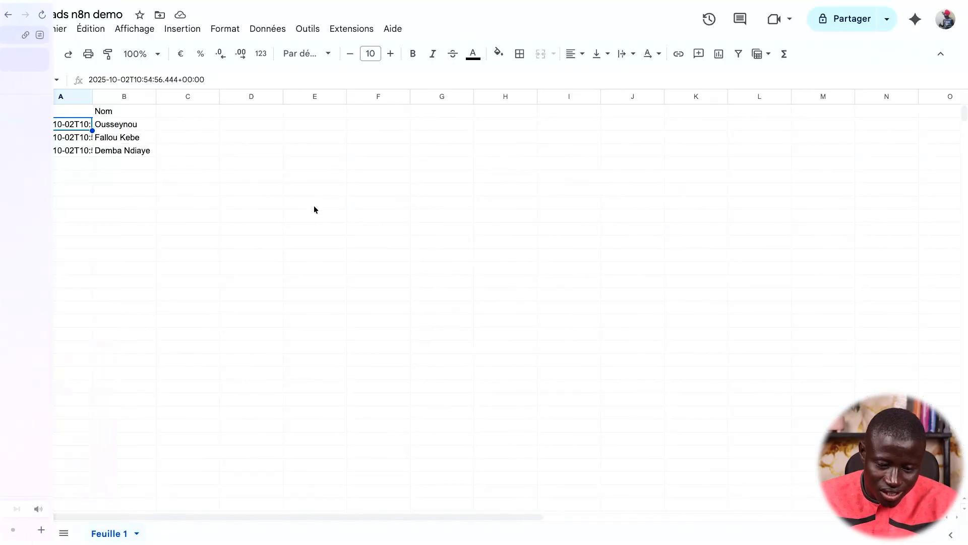
Reload the form, submit a second prospect's name, and verify the newest row in the sheet
key("super+Tab")
key("super+r")
left_click(456, 149)
left_click_drag(456, 148, 345, 148)
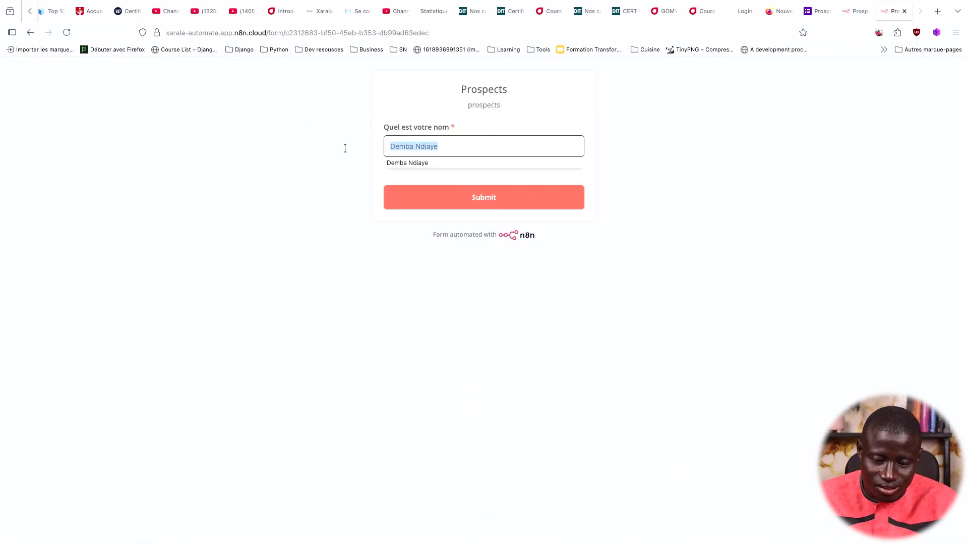
type("Dame S")
key("super+a")
left_click(430, 197)
key("super+Tab")
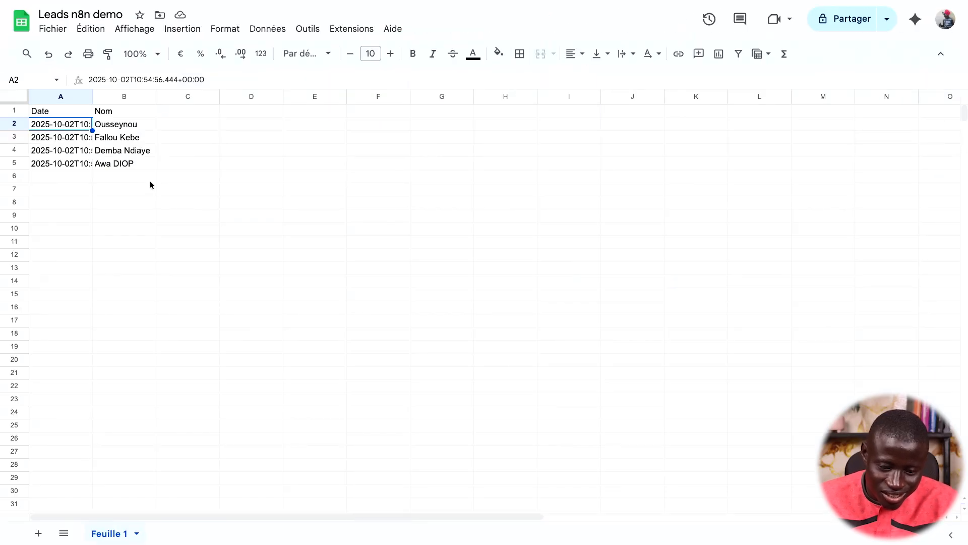
left_click(141, 166)
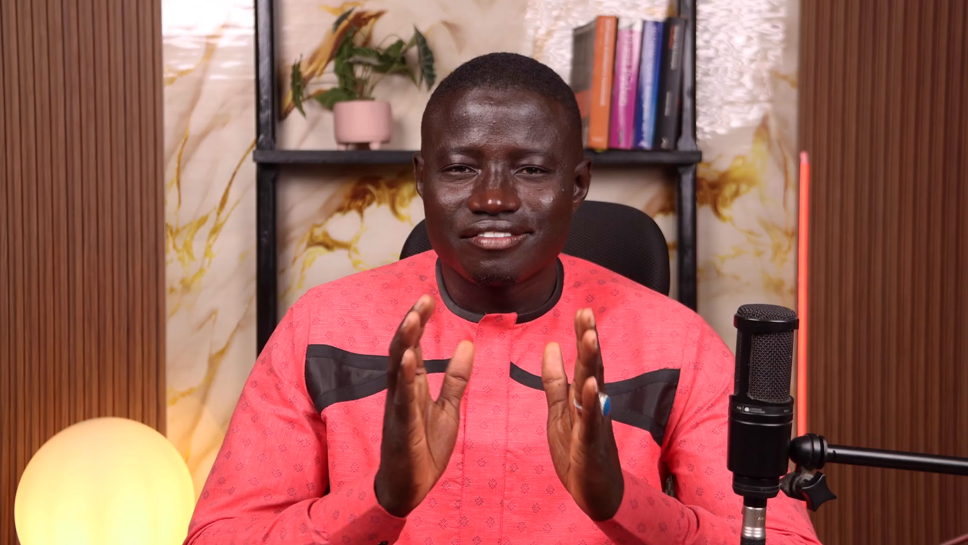
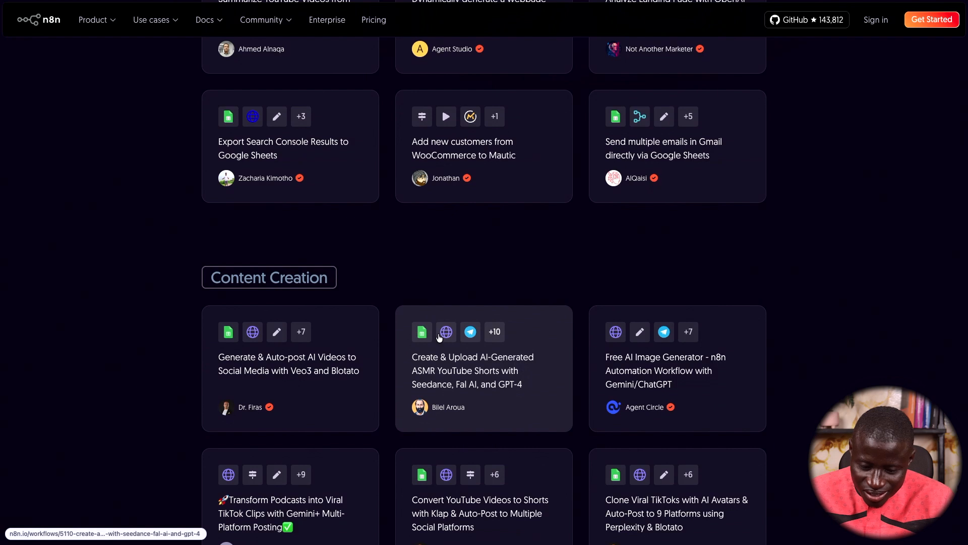
Scroll down to the Market Research templates for SEO keywords, competitor pricing and scraping
scroll(280, 99, "up", 1)
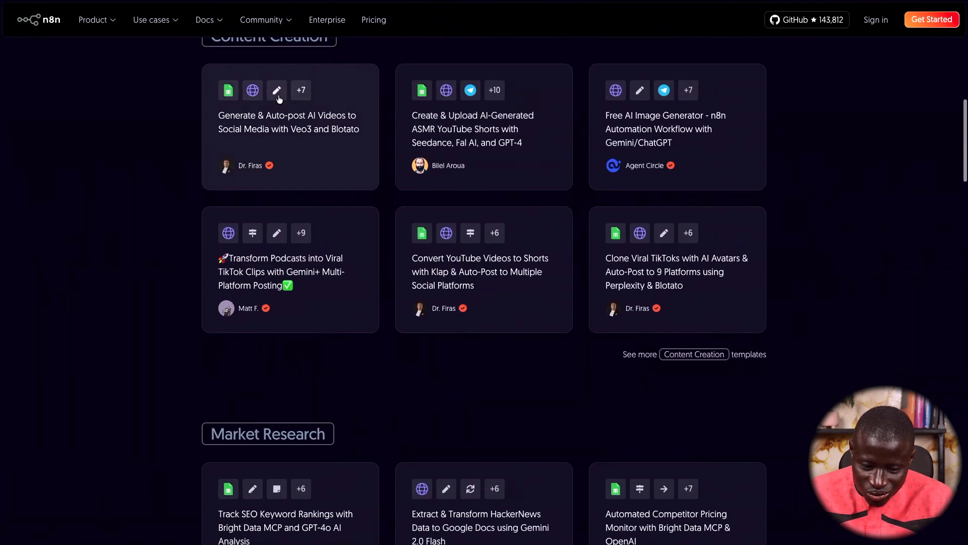
scroll(301, 140, "up", 1)
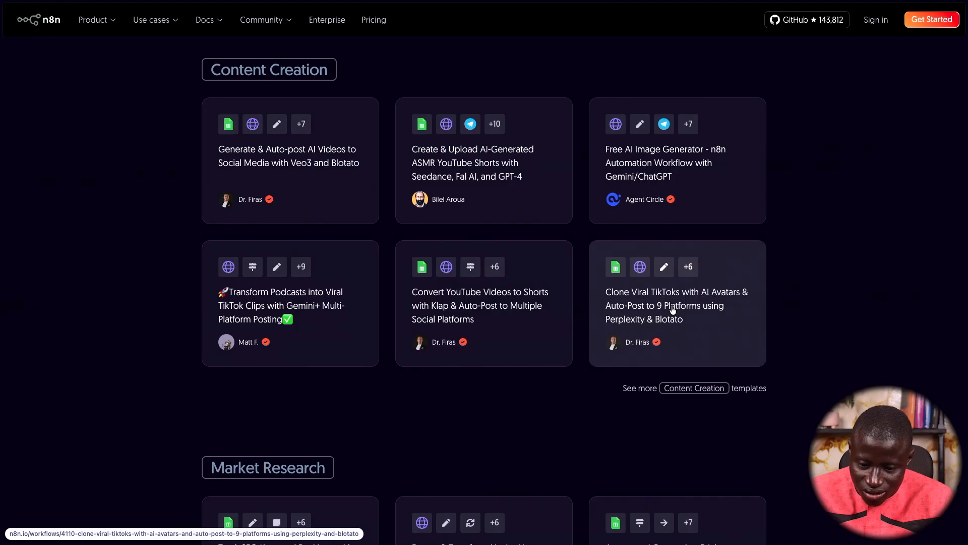
scroll(681, 260, "down", 1)
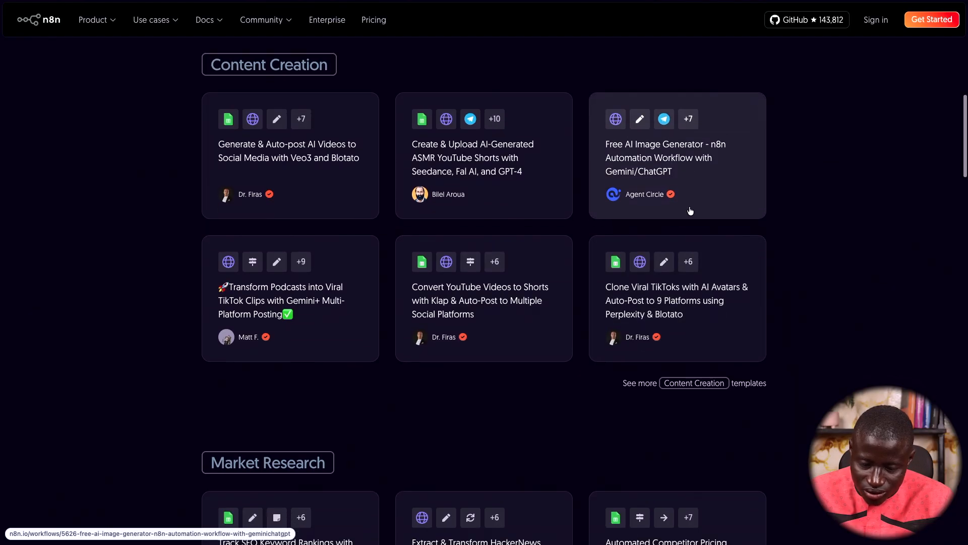
scroll(690, 211, "down", 4)
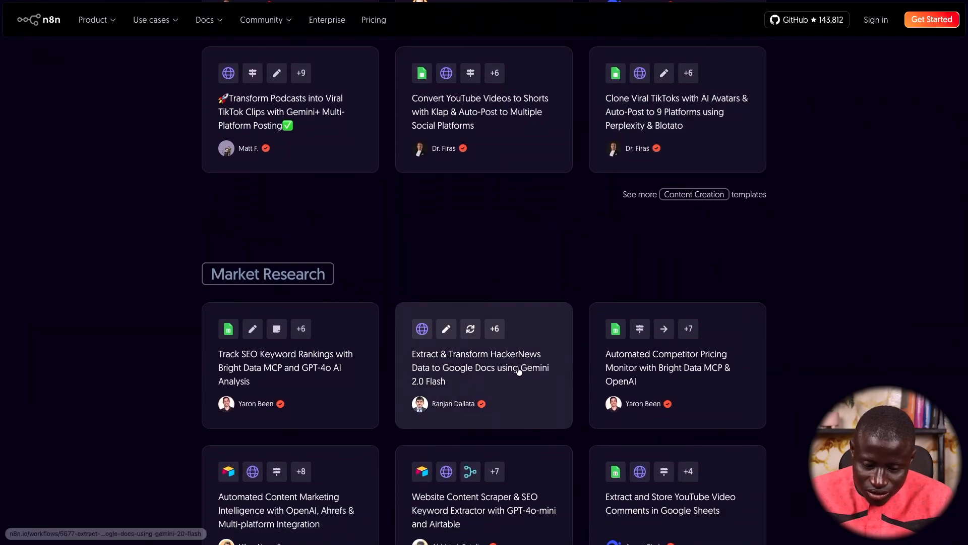
scroll(521, 372, "down", 1)
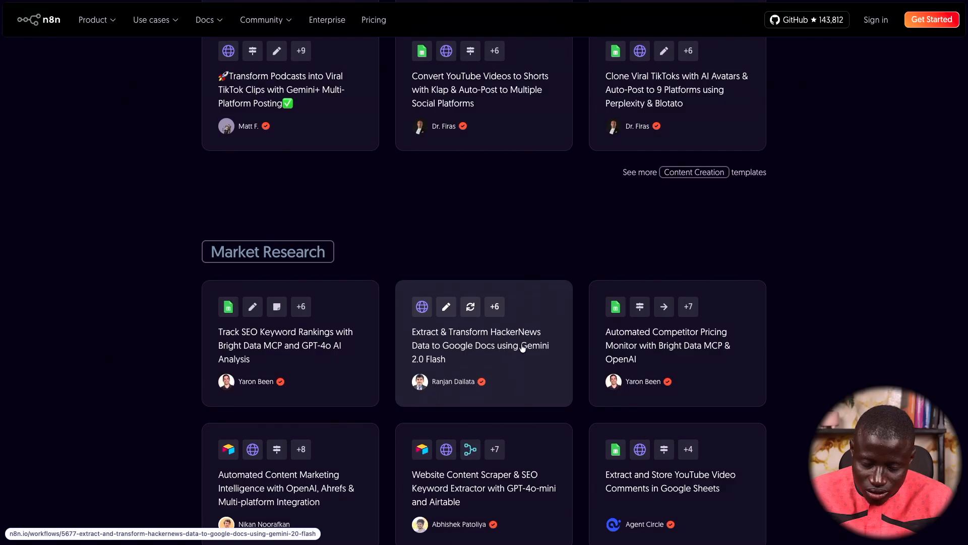
scroll(522, 347, "down", 1)
scroll(523, 348, "down", 1)
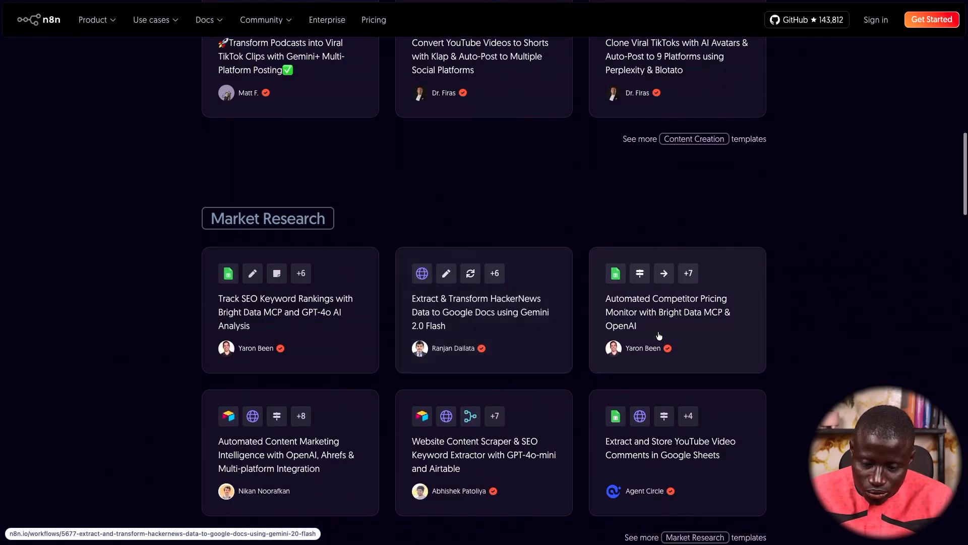
scroll(719, 328, "down", 1)
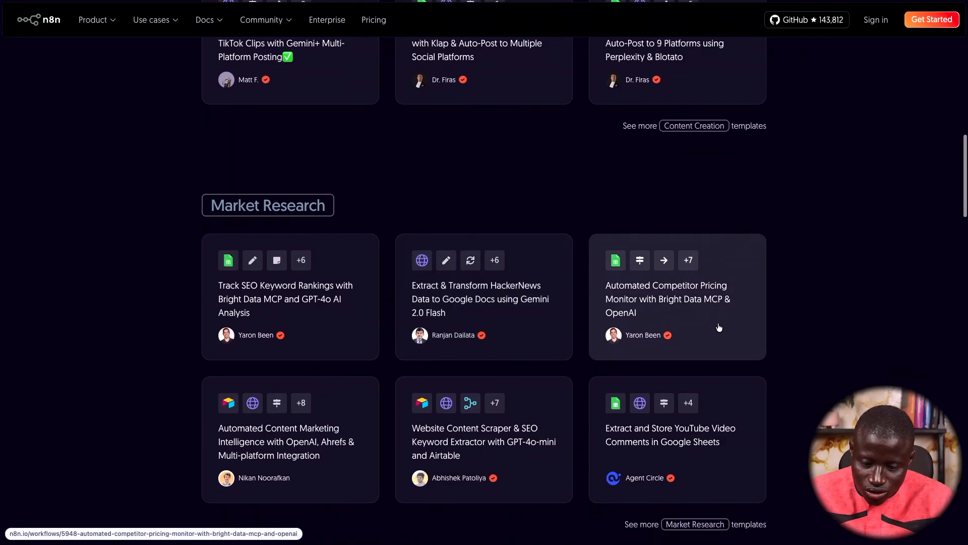
scroll(687, 310, "down", 4)
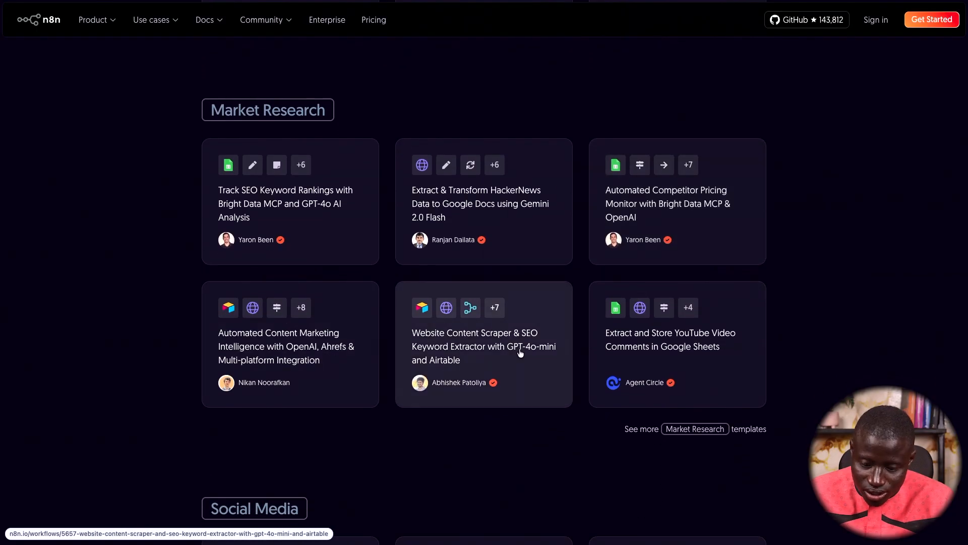
scroll(519, 318, "down", 1)
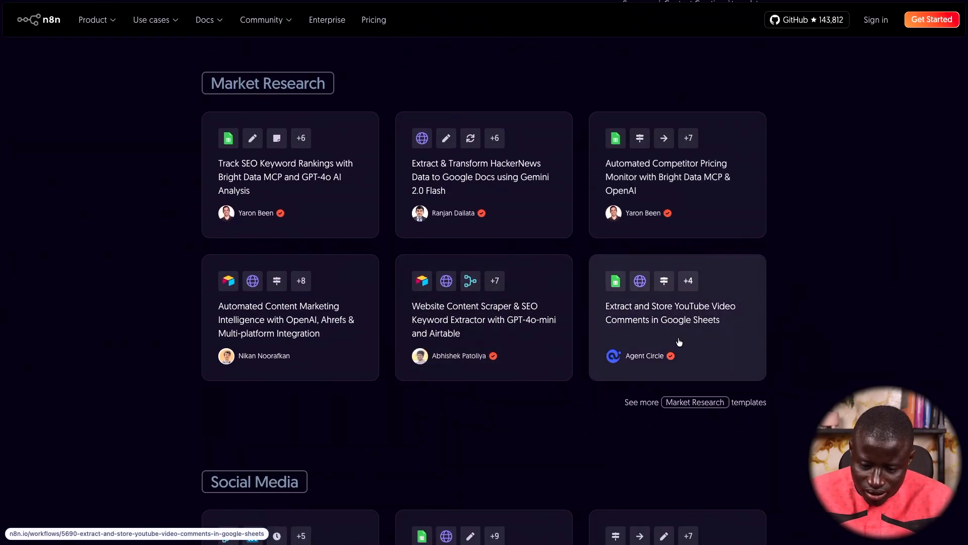
From the top of the page, search 'goog' and filter templates to Google Sheets
key("Home")
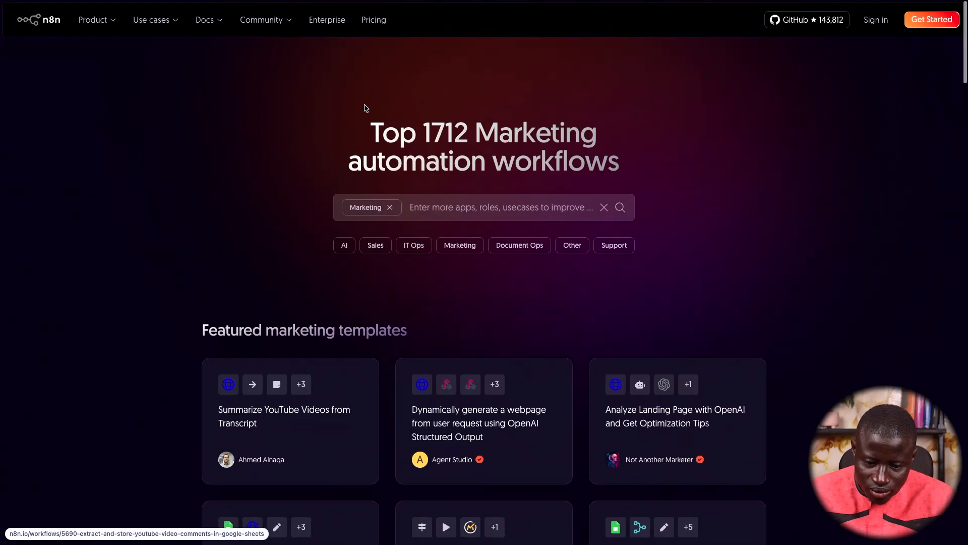
left_click(432, 193)
type("goog")
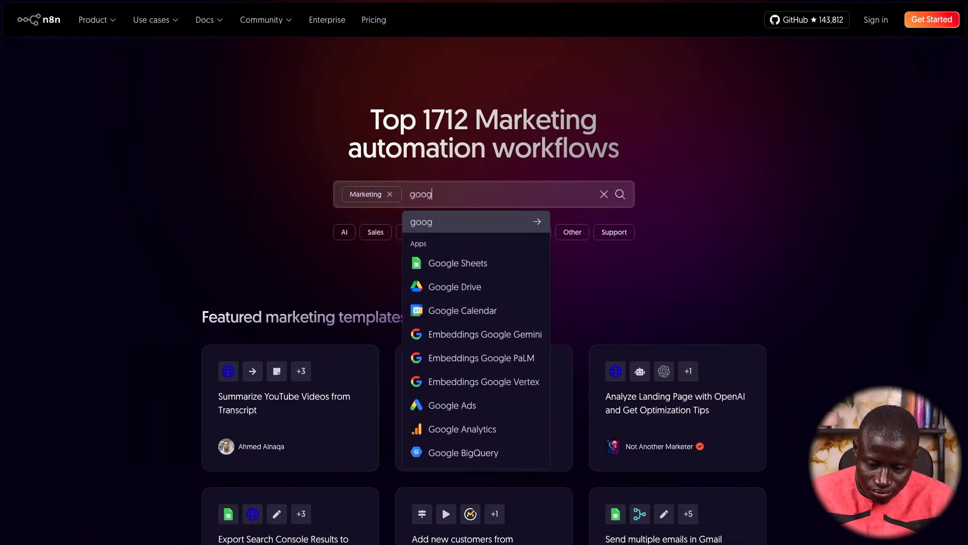
left_click(452, 262)
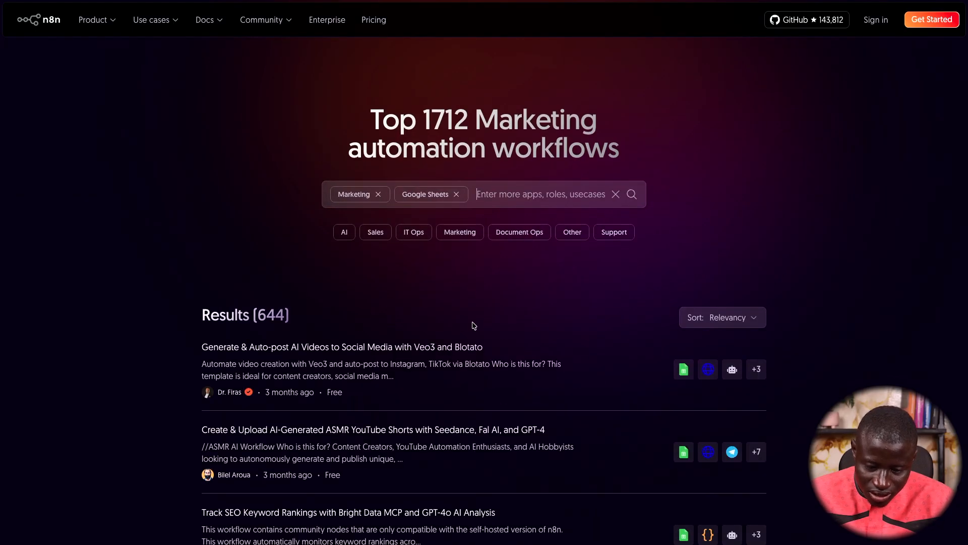
Browse the 644 Google Sheets results and open 'Get Started with Google Sheets in n8n'
scroll(474, 325, "down", 3)
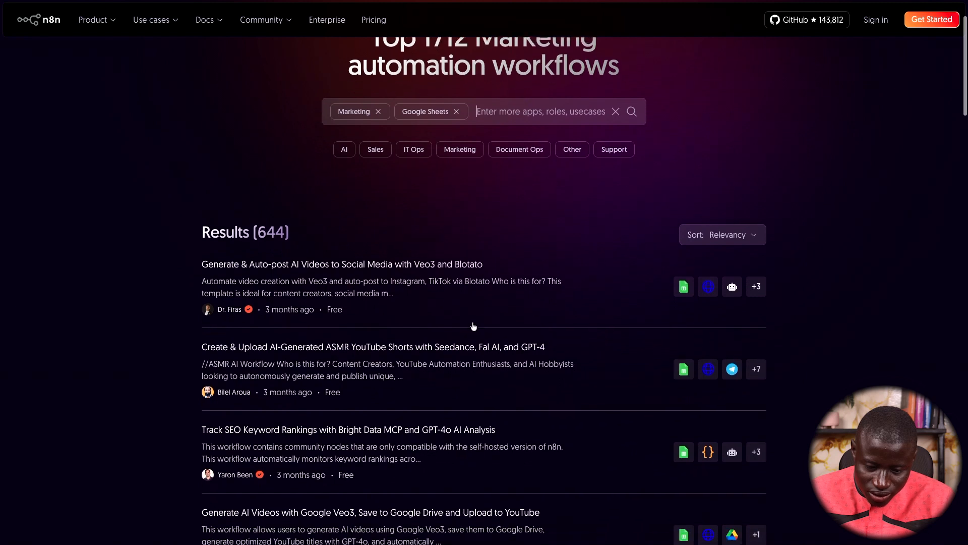
scroll(474, 326, "down", 6)
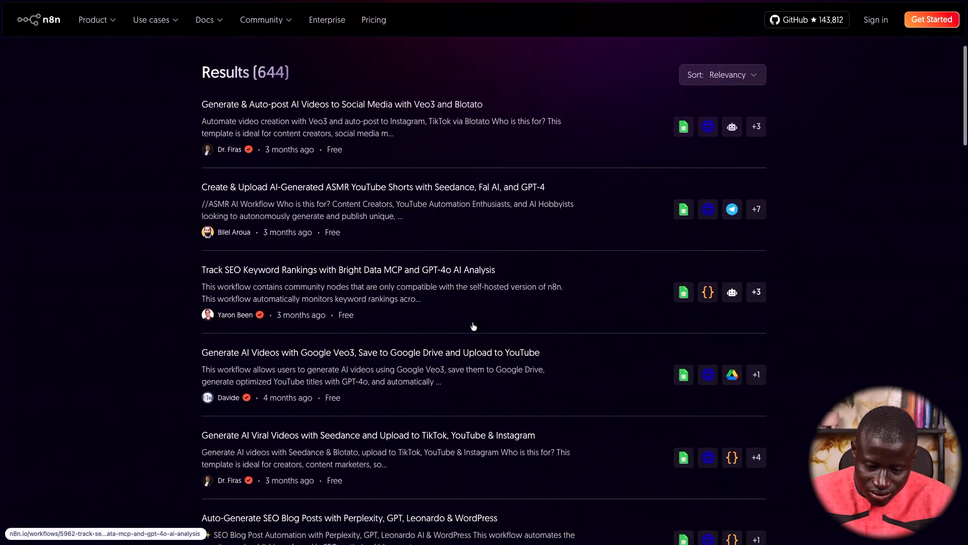
scroll(474, 330, "down", 8)
scroll(475, 335, "down", 6)
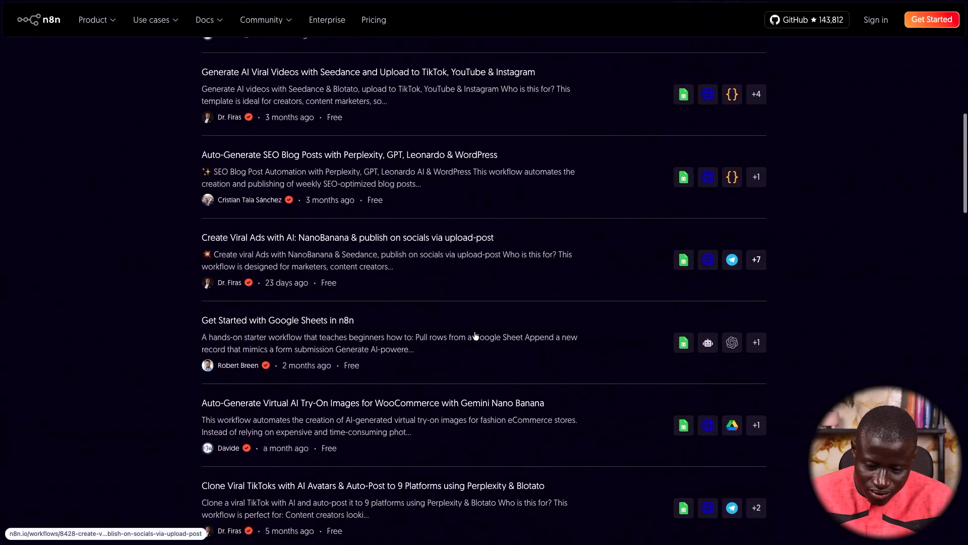
scroll(475, 335, "down", 1)
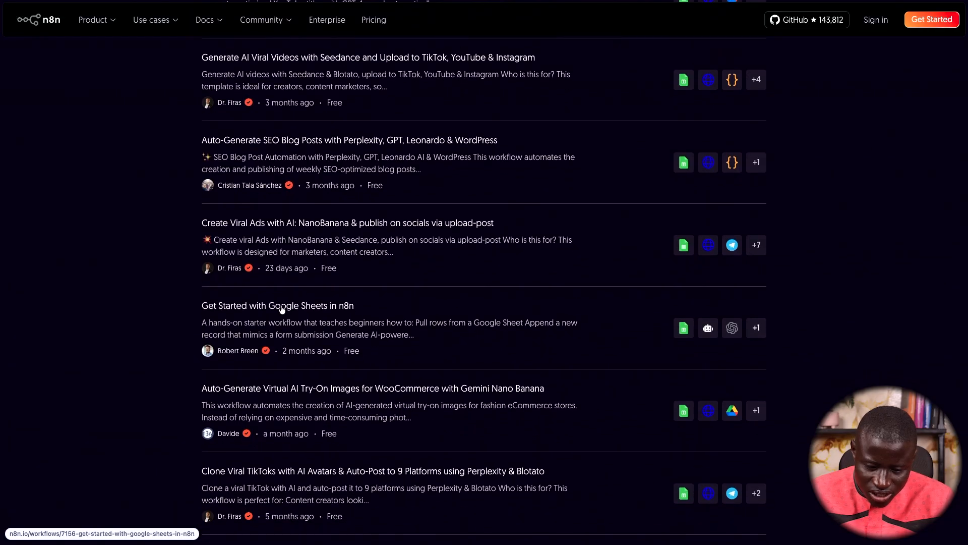
left_click(282, 306)
scroll(419, 345, "down", 5)
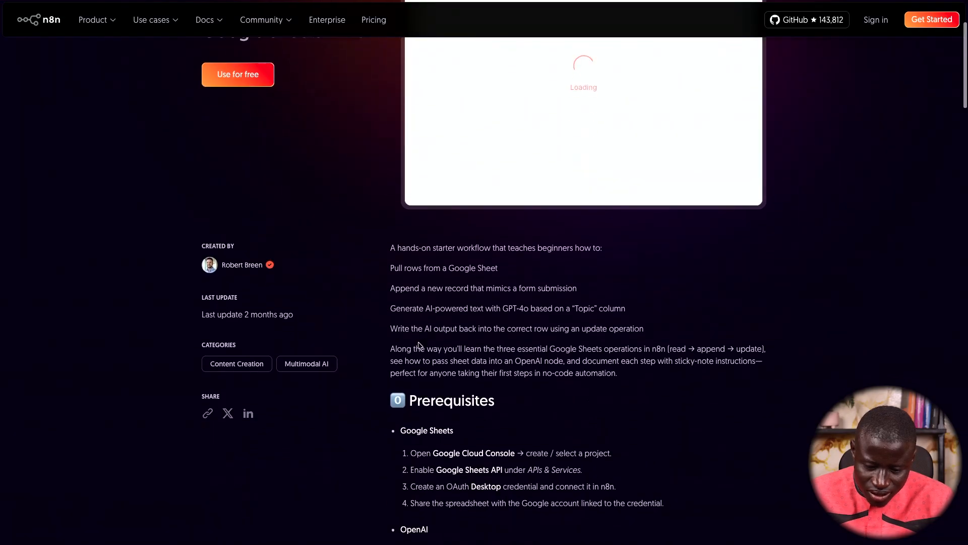
scroll(418, 346, "down", 4)
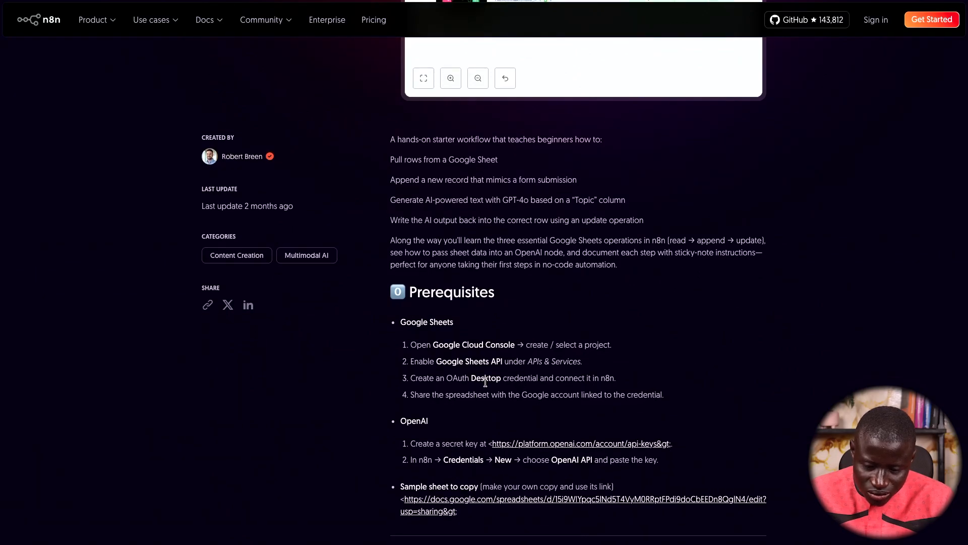
scroll(511, 389, "up", 7)
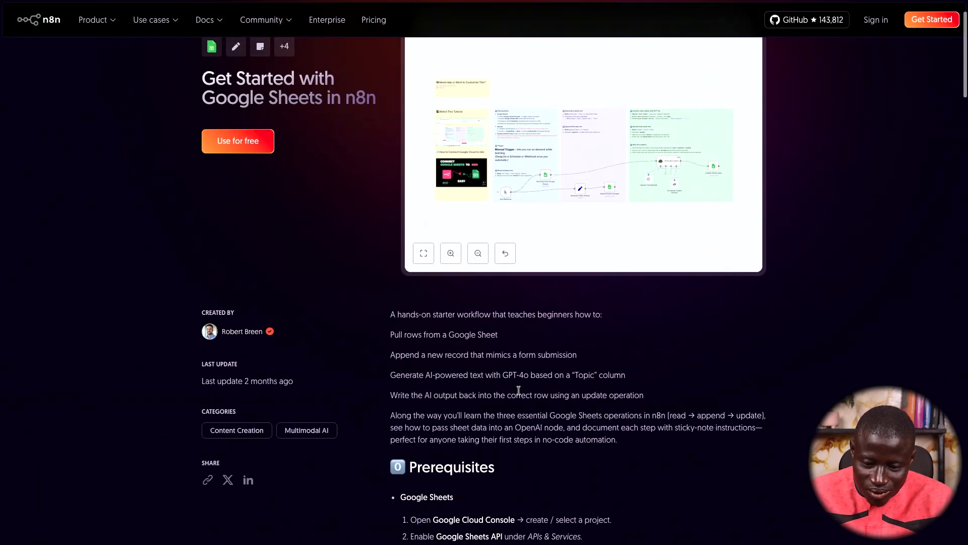
scroll(518, 390, "down", 10)
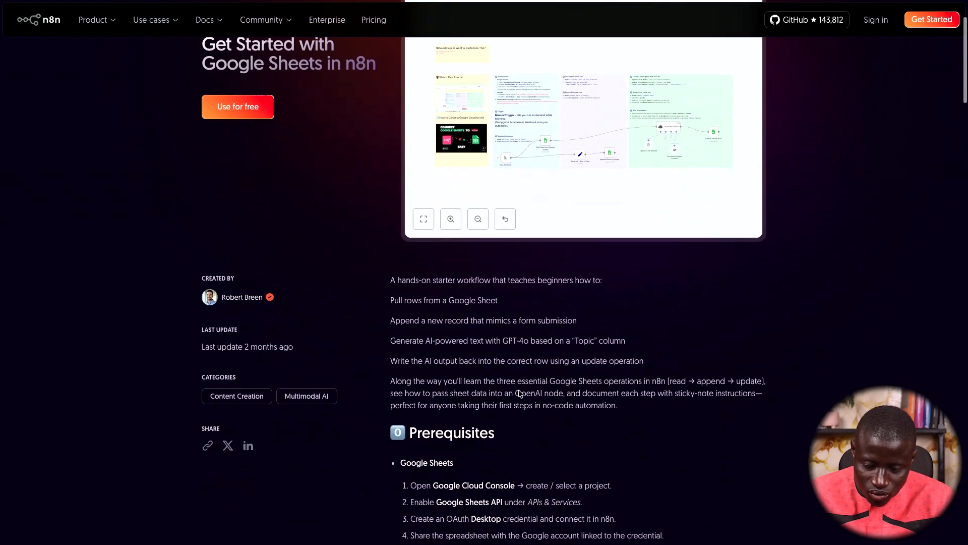
scroll(518, 390, "down", 3)
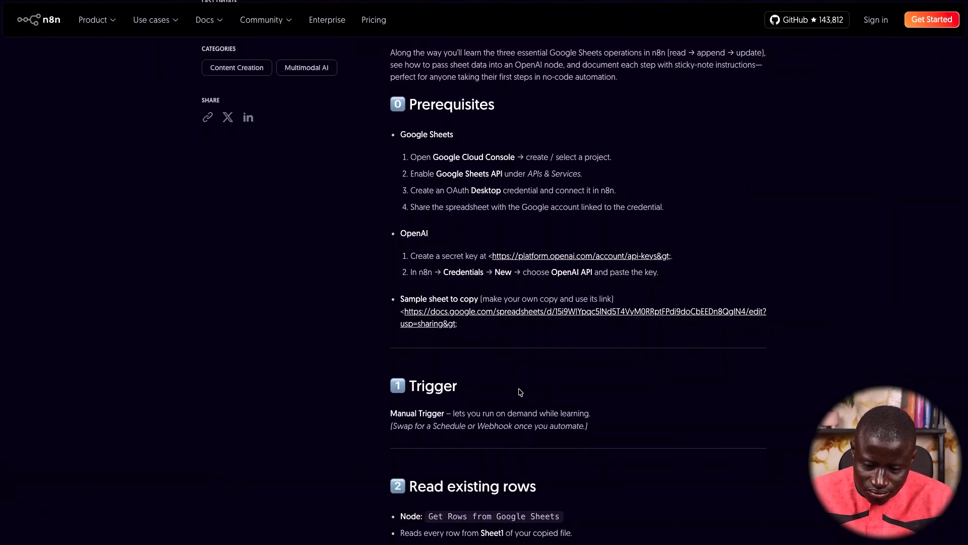
scroll(520, 392, "down", 2)
key("alt+Left")
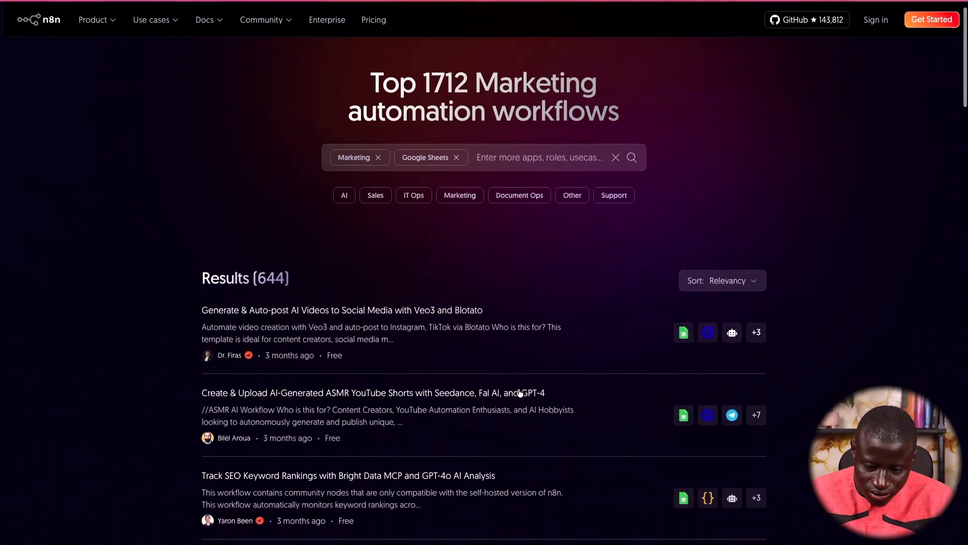
Scroll past the first ten Google Sheets templates and load more results
scroll(520, 392, "down", 3)
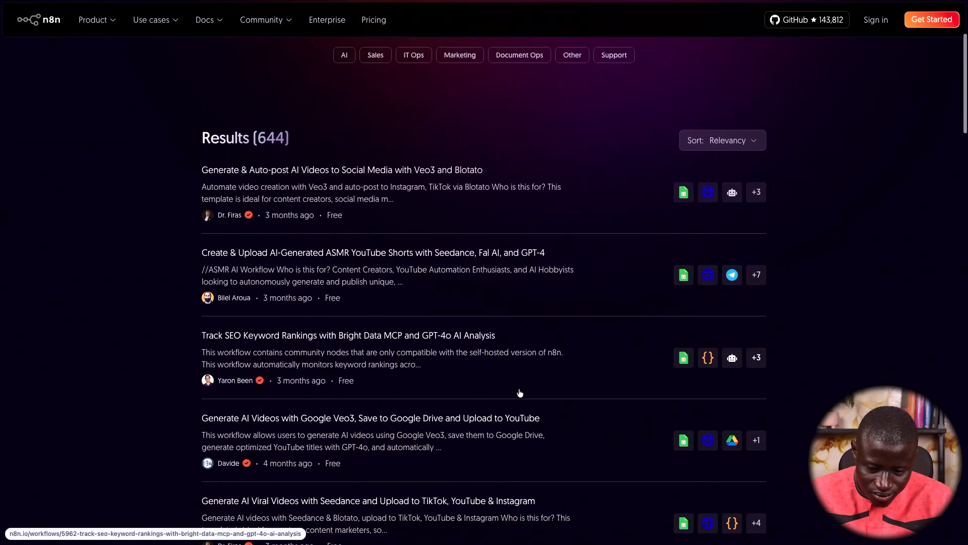
scroll(520, 392, "down", 4)
scroll(520, 392, "down", 1)
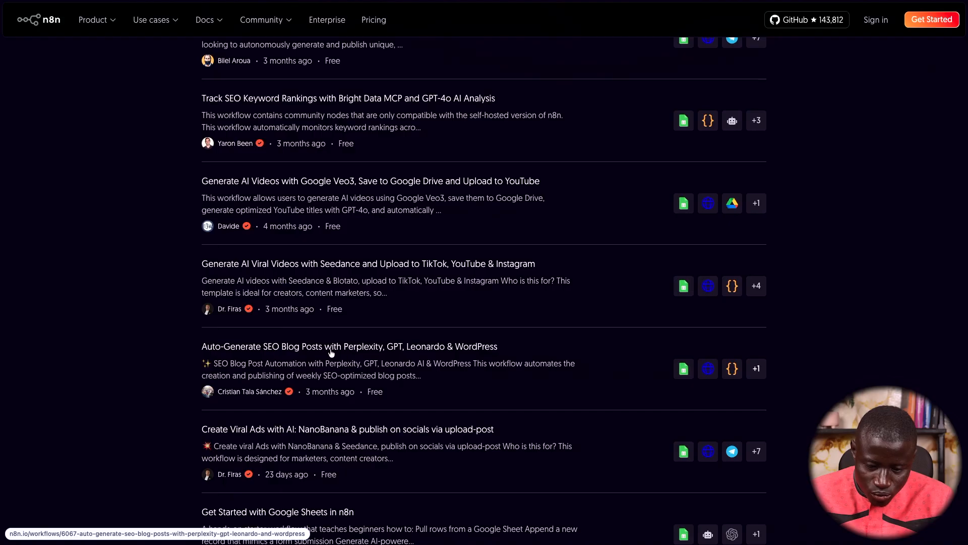
scroll(414, 359, "down", 4)
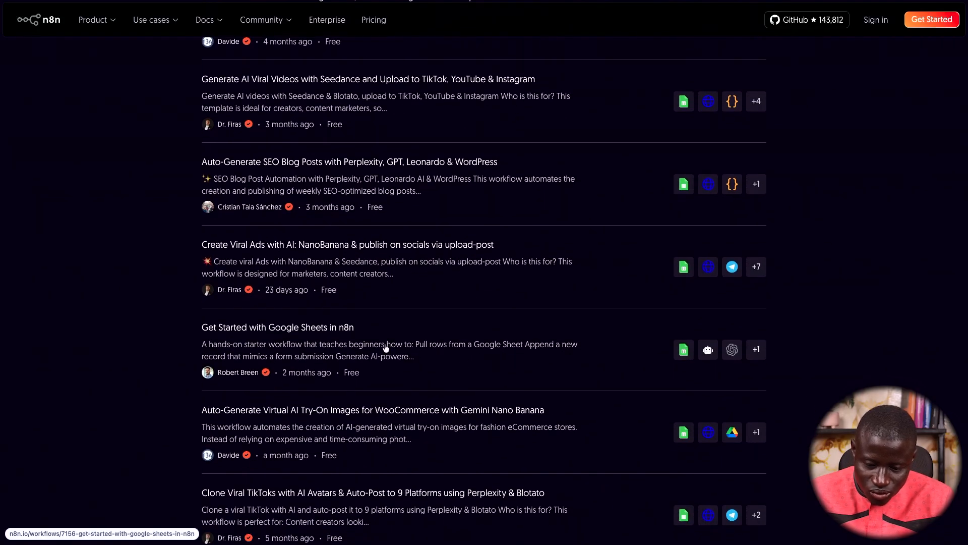
scroll(473, 364, "down", 5)
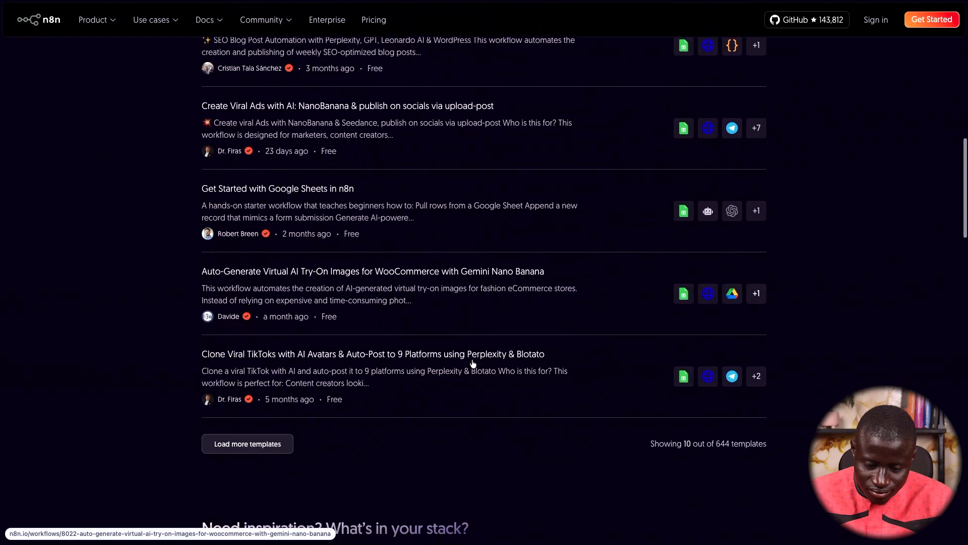
scroll(473, 364, "down", 1)
left_click(254, 300)
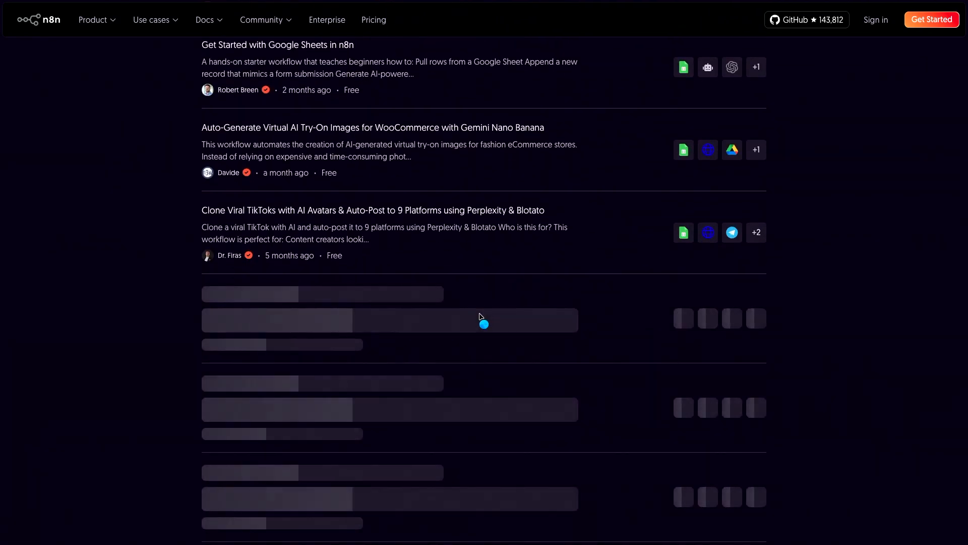
scroll(480, 317, "down", 1)
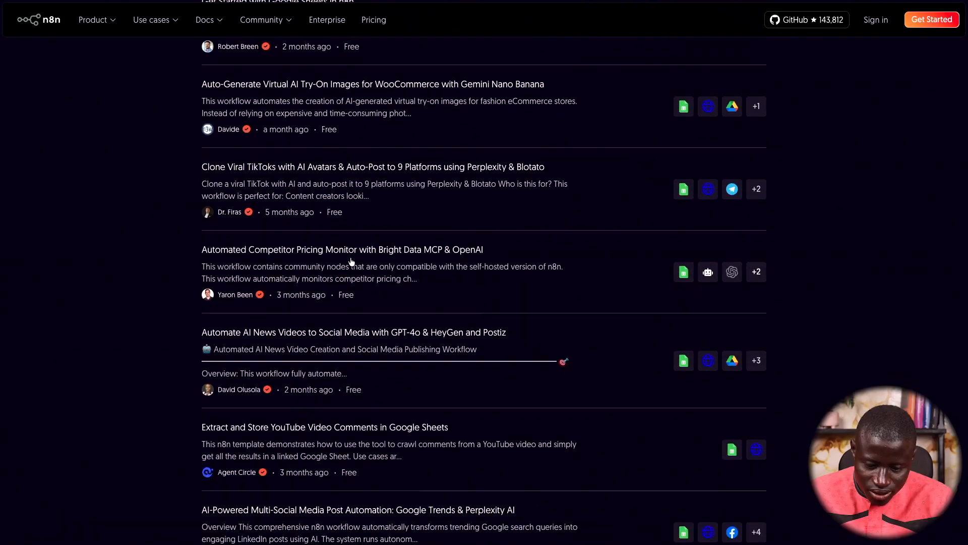
scroll(351, 262, "up", 20)
Add OpenAI to the template filters and keep results sorted by relevancy
left_click(499, 189)
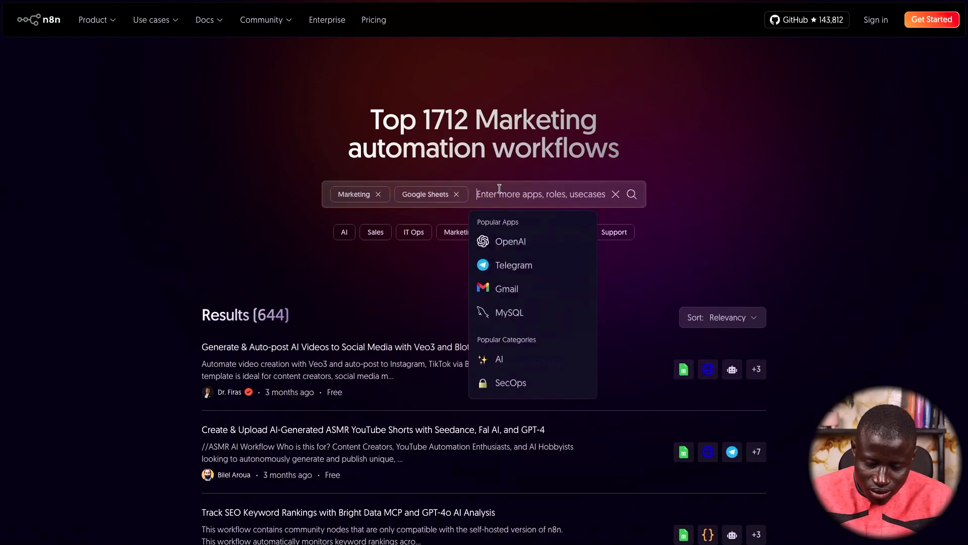
type("o")
left_click(549, 263)
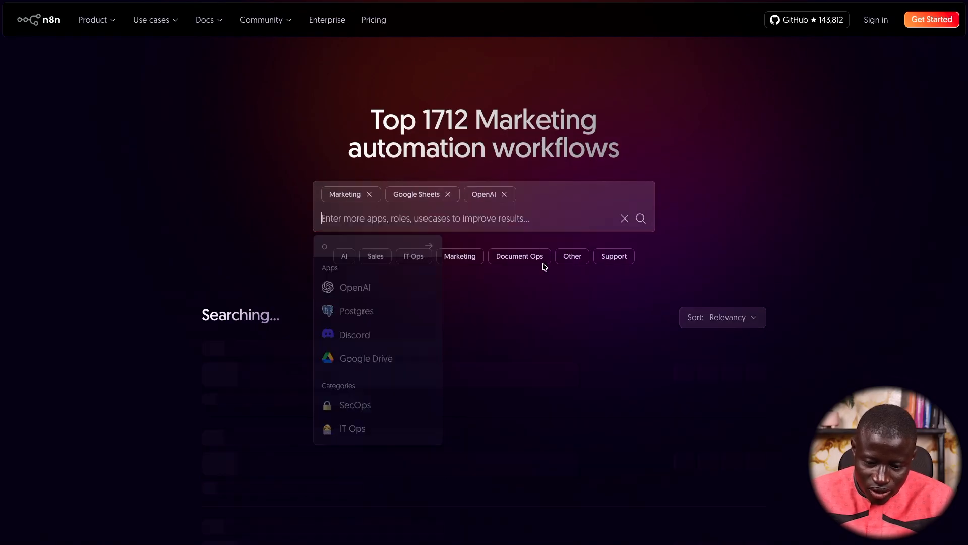
scroll(534, 340, "down", 3)
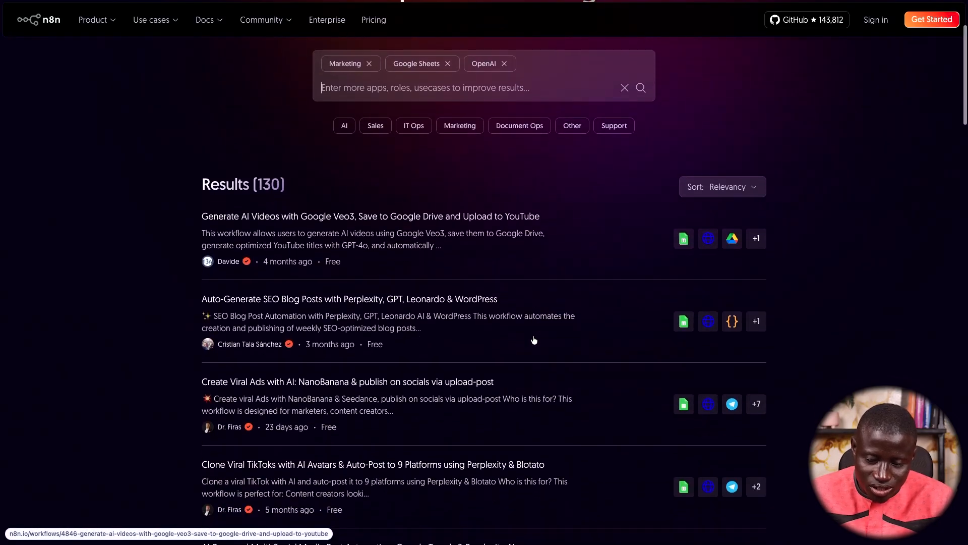
scroll(531, 301, "down", 1)
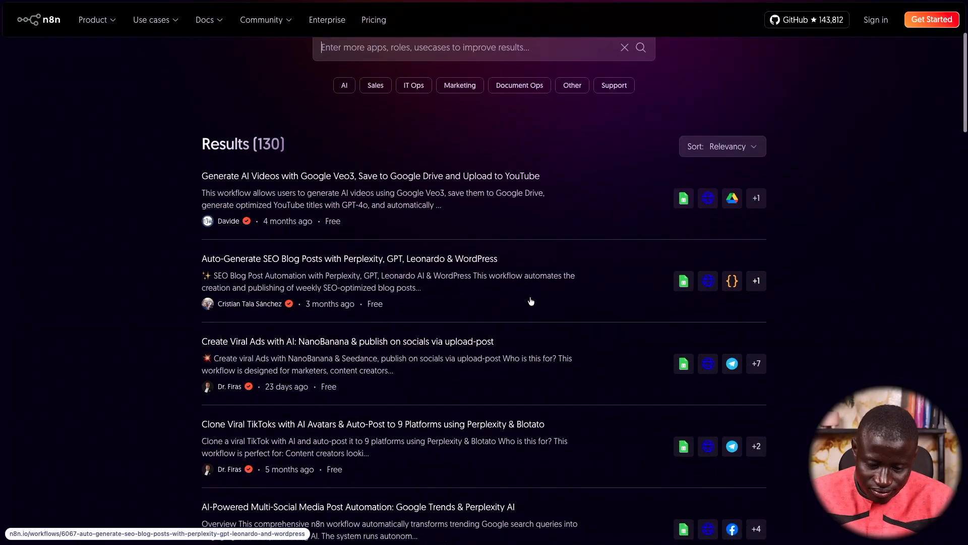
scroll(528, 383, "down", 1)
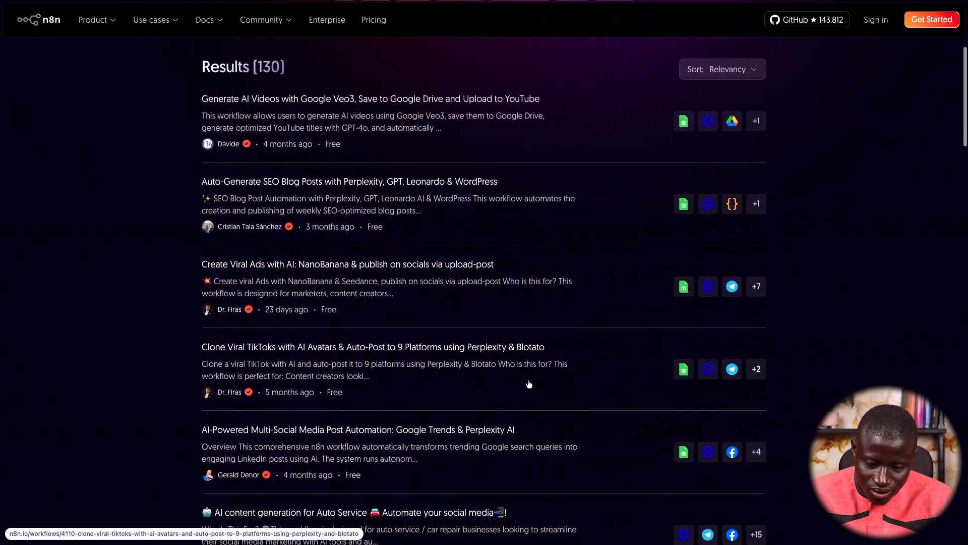
left_click(739, 70)
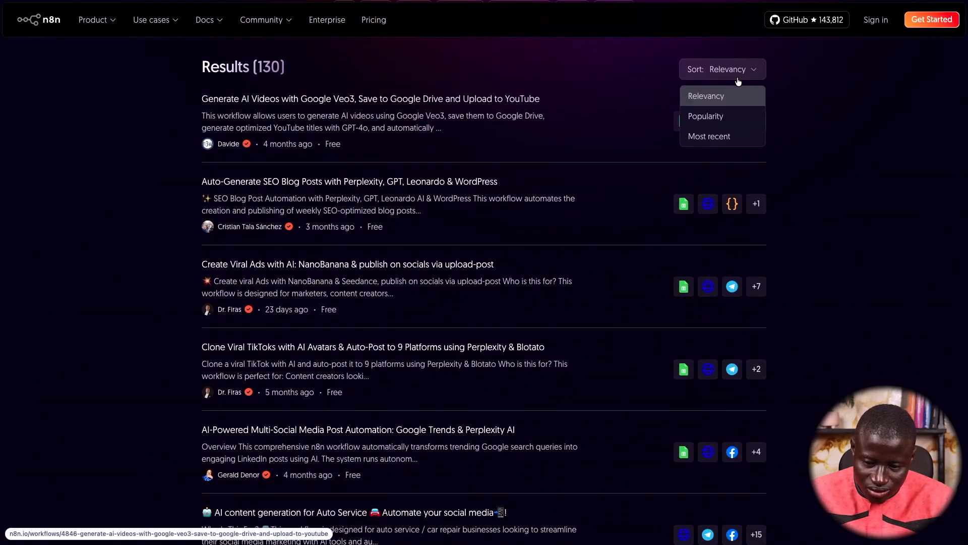
left_click(808, 182)
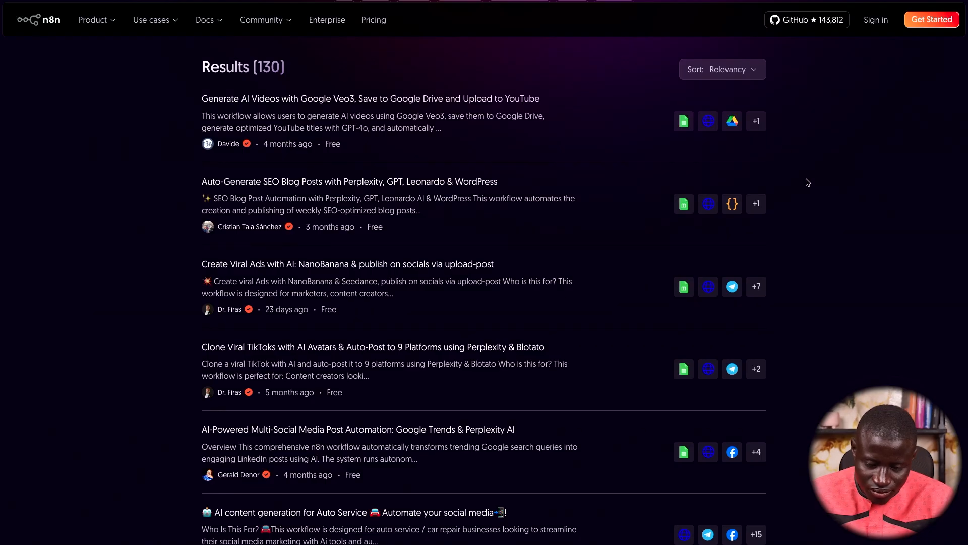
Open the 'Automate Newsletter Creation & Client Delivery with GPT-4O, Google Sheets' template
scroll(580, 355, "down", 2)
scroll(580, 355, "down", 1)
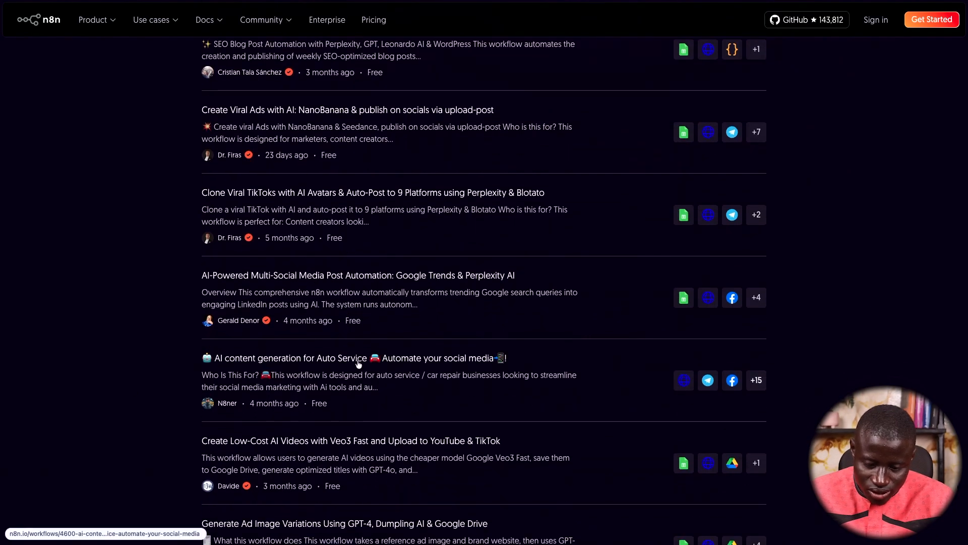
scroll(404, 373, "down", 1)
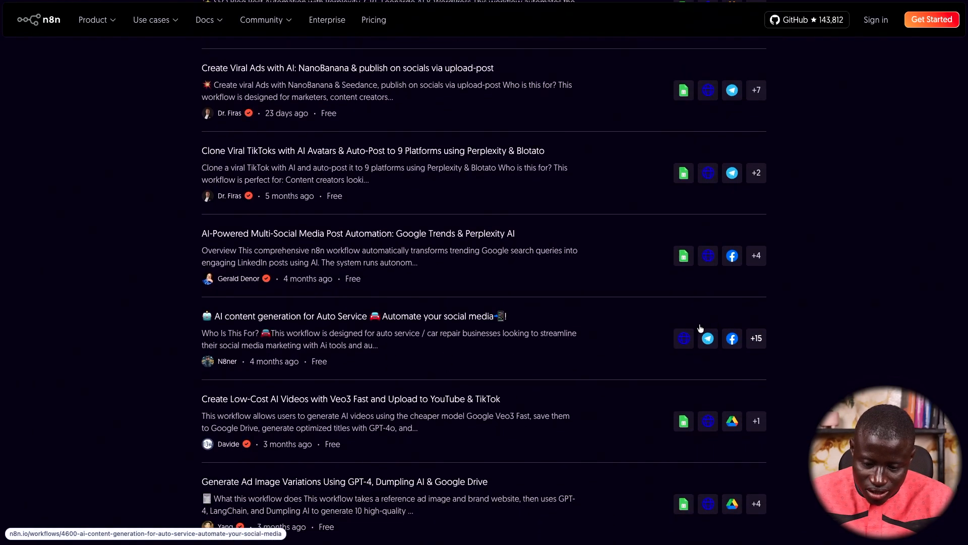
scroll(762, 346, "down", 2)
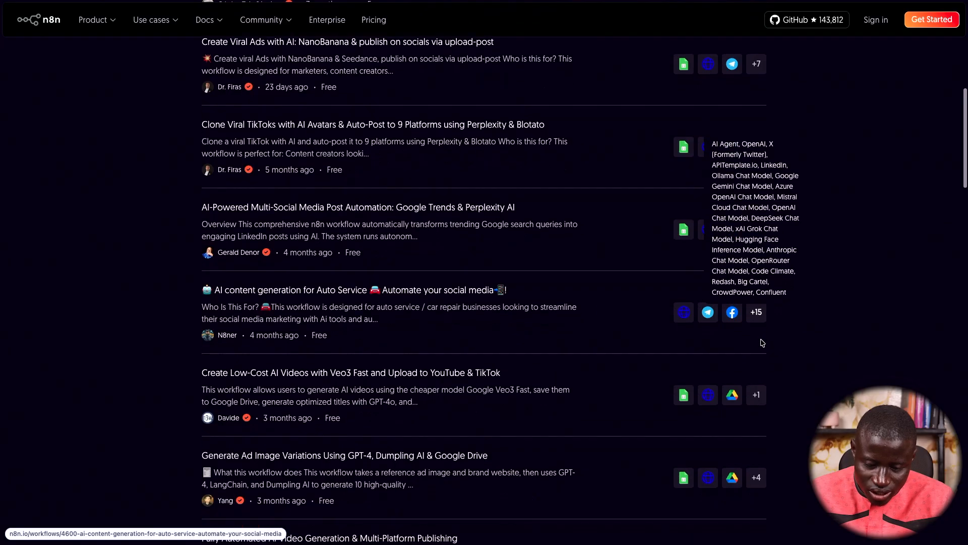
scroll(762, 342, "down", 1)
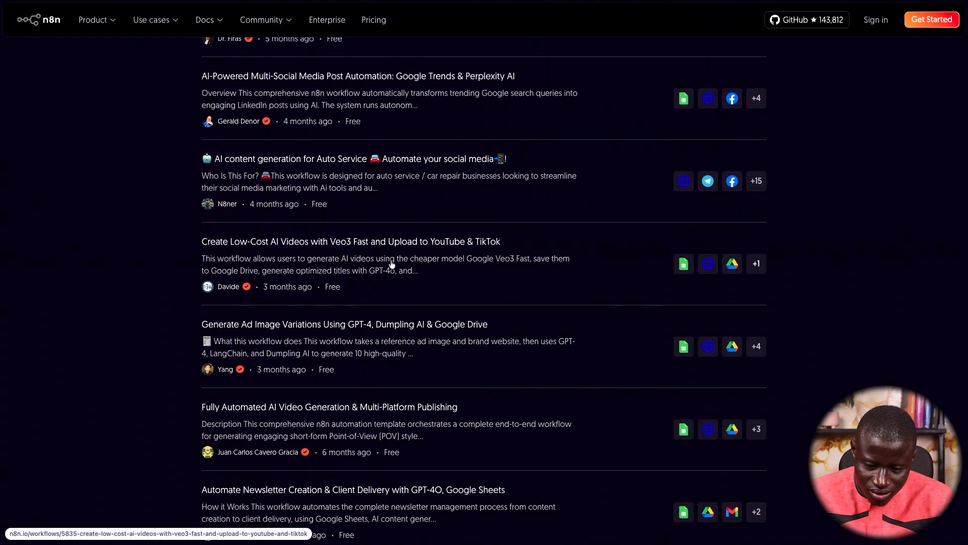
scroll(490, 288, "down", 1)
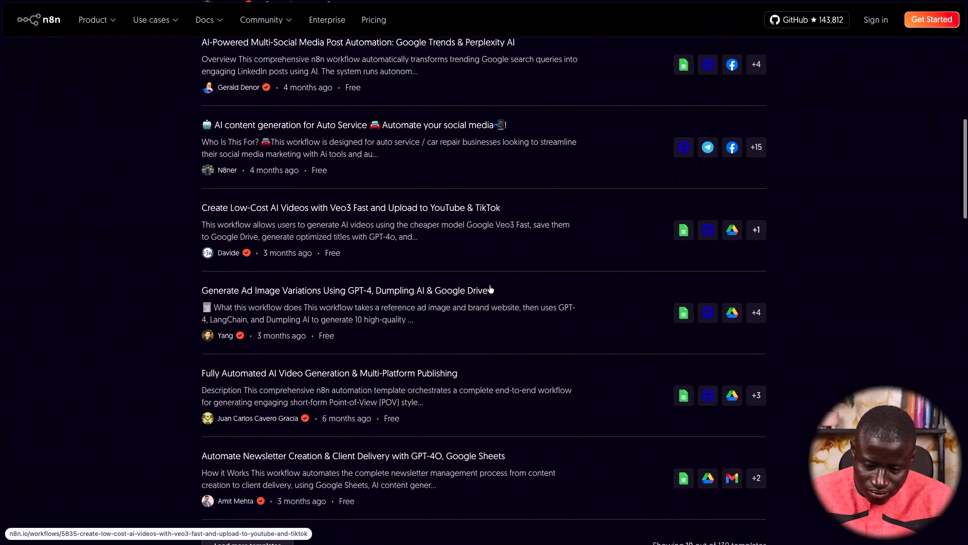
scroll(490, 289, "down", 1)
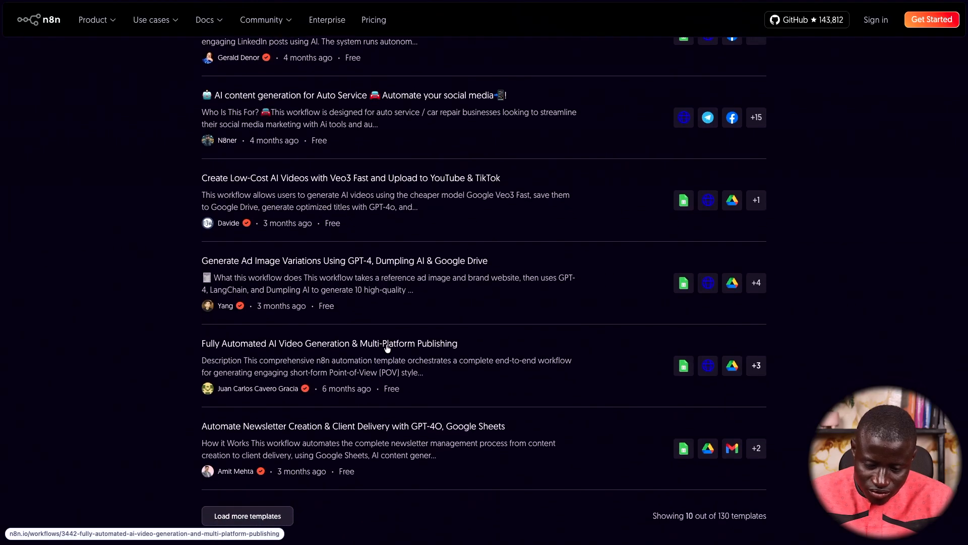
scroll(387, 348, "down", 2)
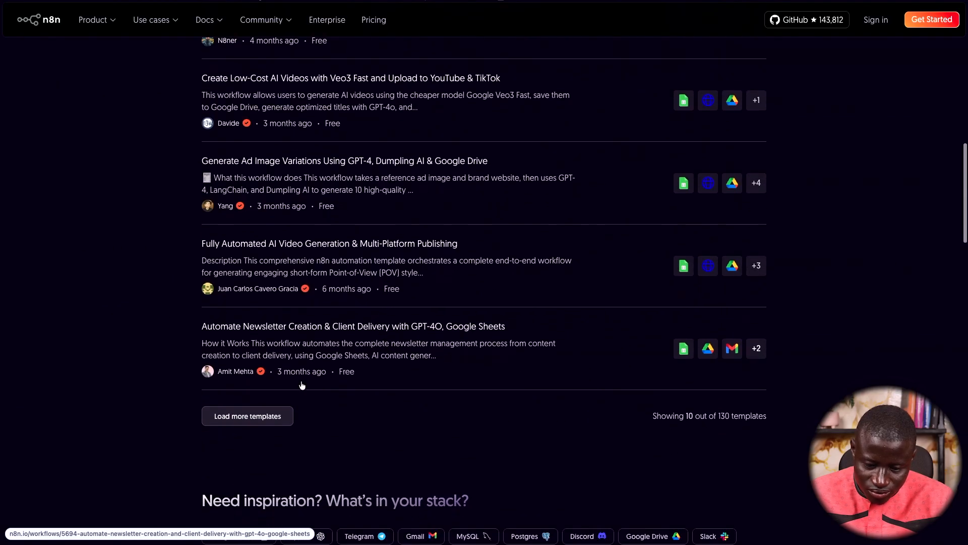
scroll(428, 349, "down", 1)
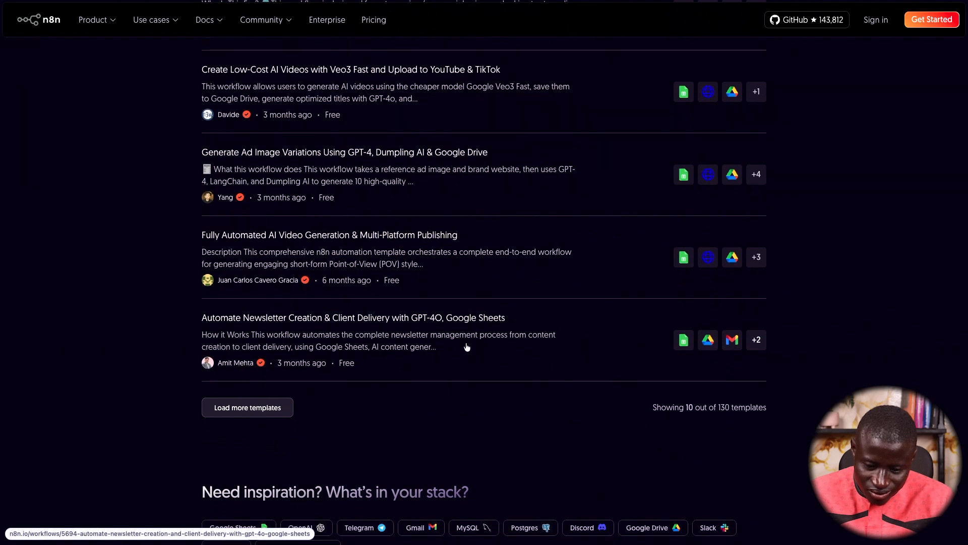
left_click(452, 316)
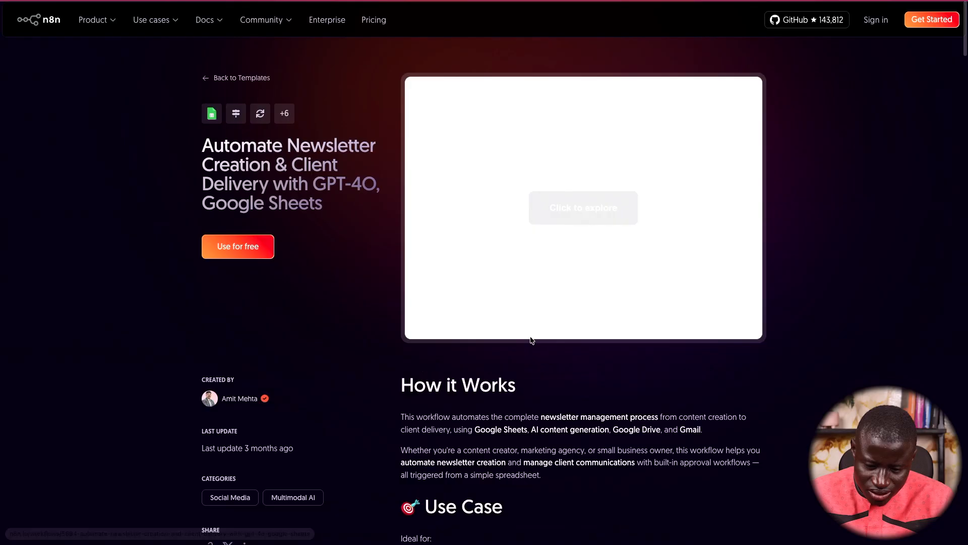
scroll(533, 339, "down", 2)
scroll(532, 340, "down", 1)
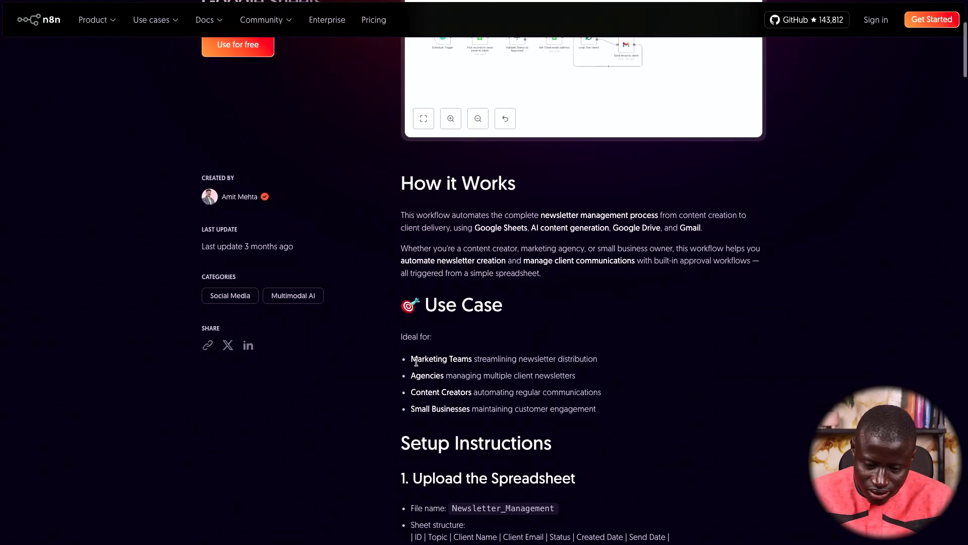
scroll(586, 412, "down", 4)
scroll(588, 416, "up", 3)
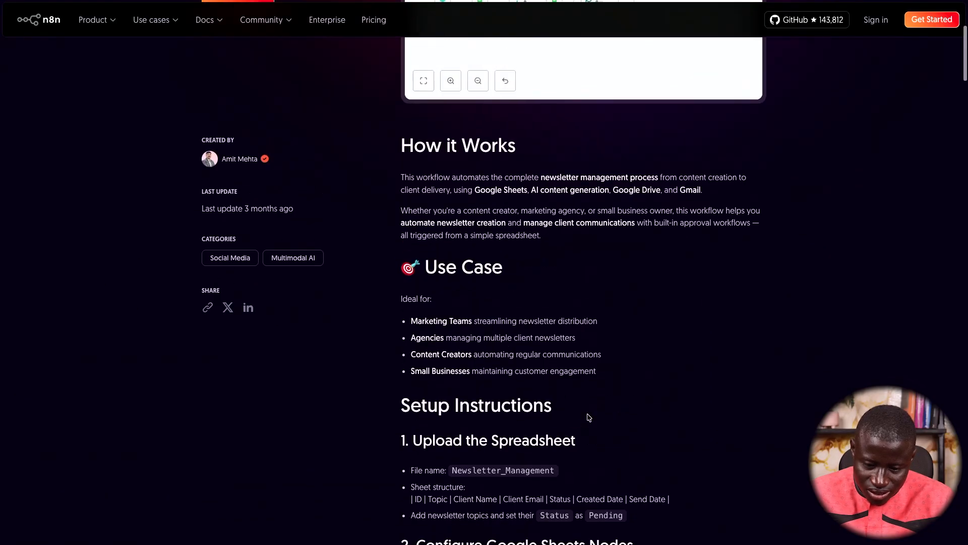
left_click_drag(417, 180, 721, 196)
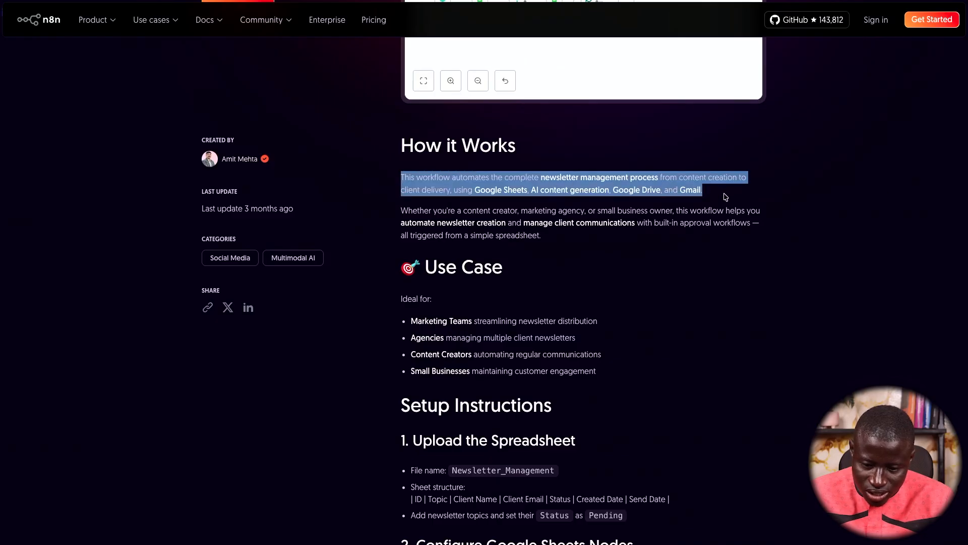
scroll(725, 197, "up", 1)
scroll(593, 243, "up", 1)
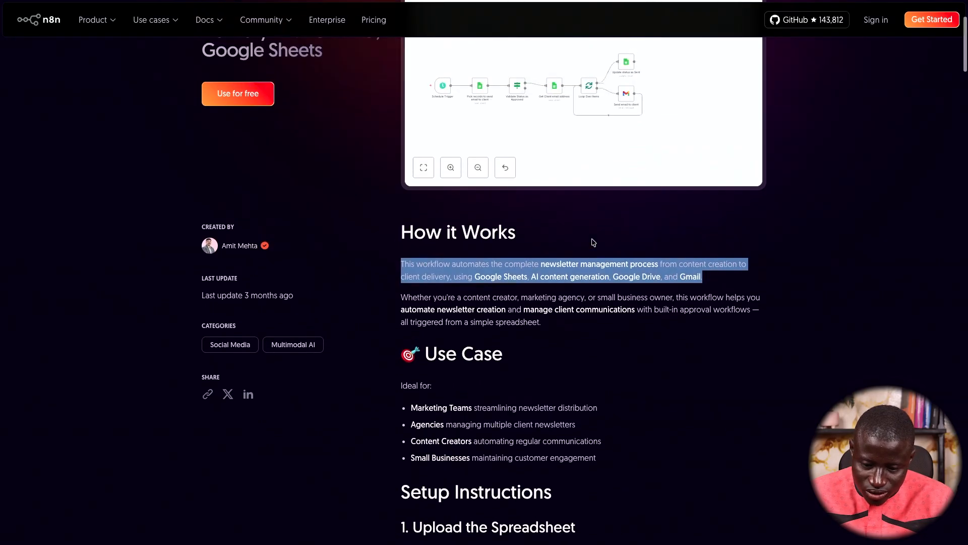
scroll(638, 293, "up", 2)
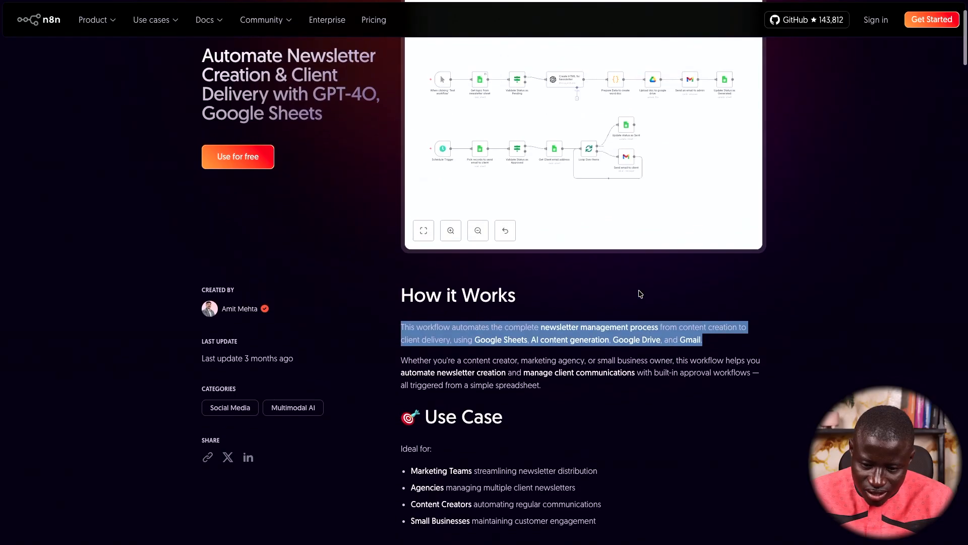
left_click(612, 319)
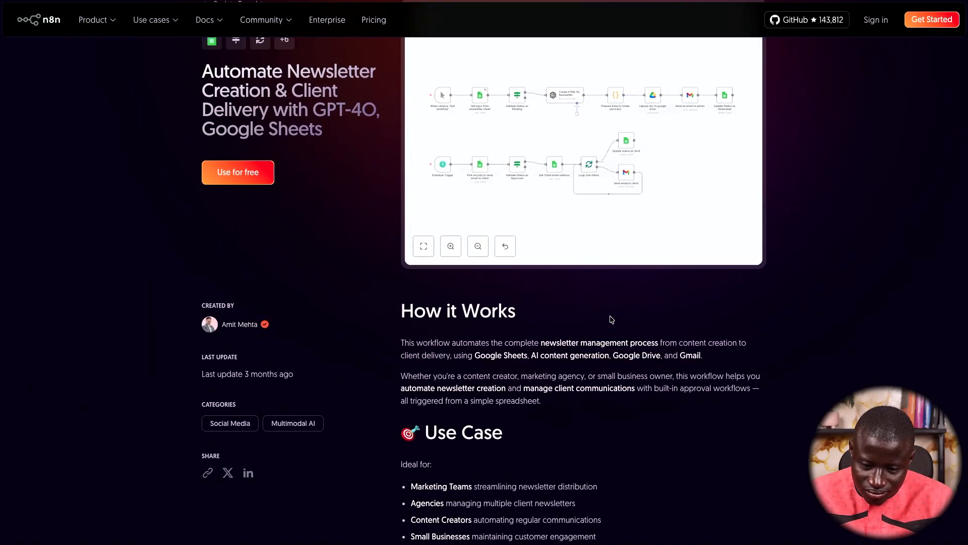
scroll(621, 295, "up", 2)
scroll(623, 313, "down", 9)
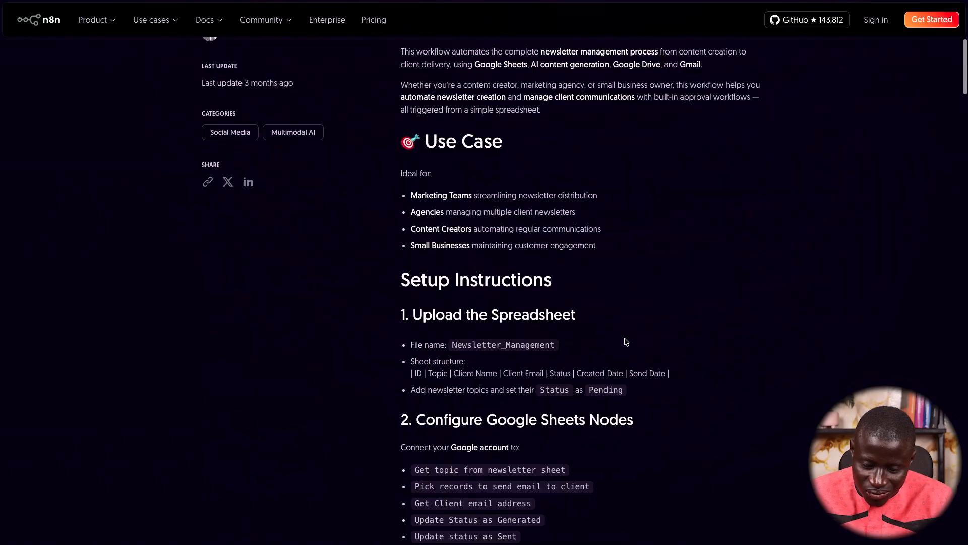
scroll(625, 341, "down", 2)
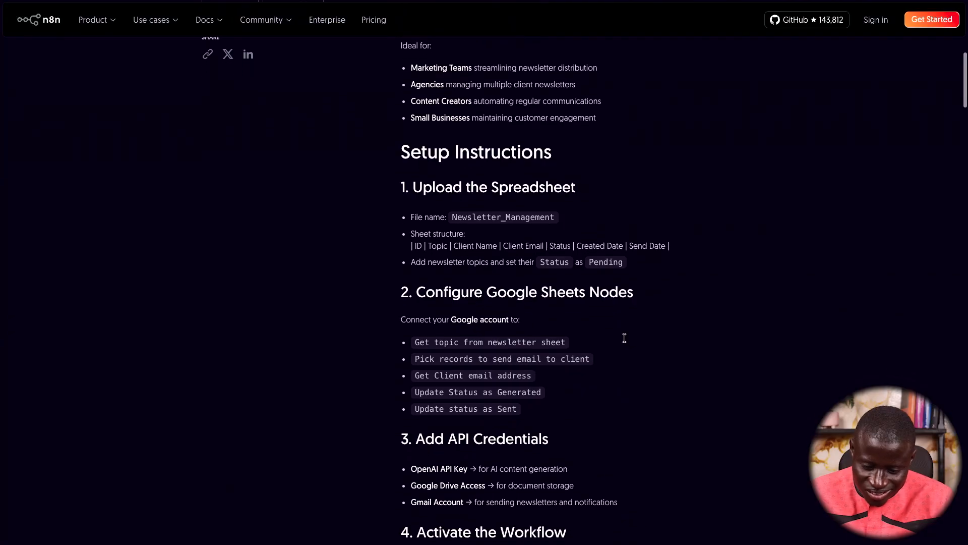
scroll(624, 338, "down", 2)
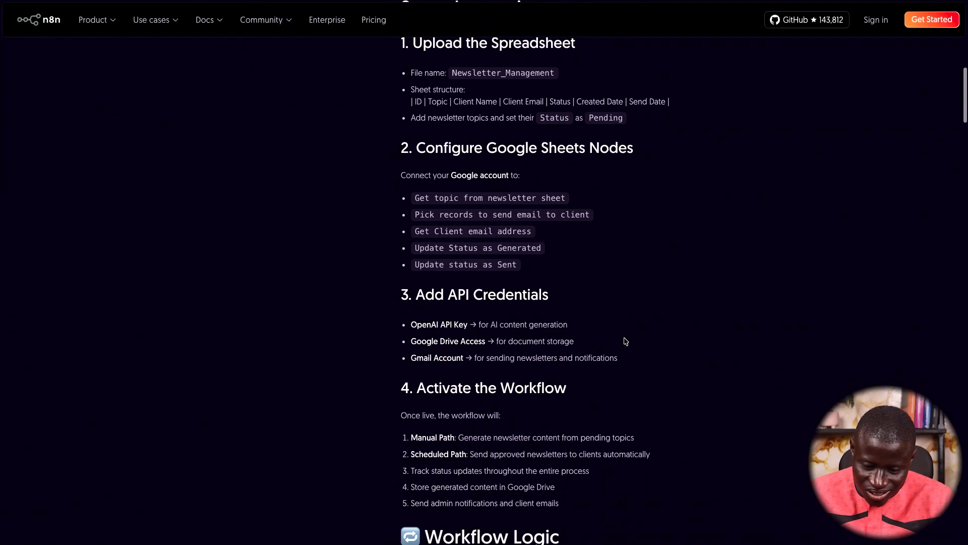
left_click_drag(415, 345, 385, 344)
scroll(599, 346, "down", 1)
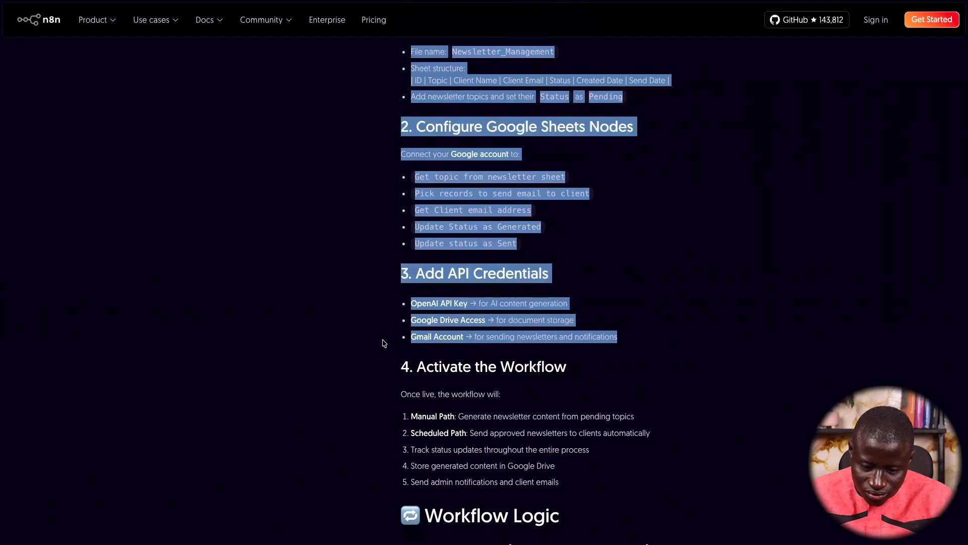
scroll(613, 321, "down", 1)
left_click(614, 321)
scroll(614, 321, "down", 2)
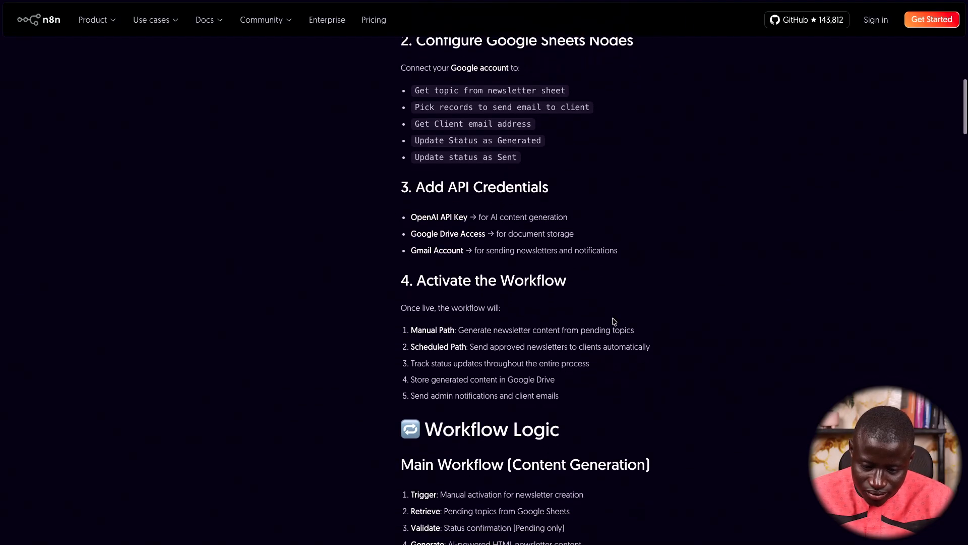
scroll(614, 321, "down", 3)
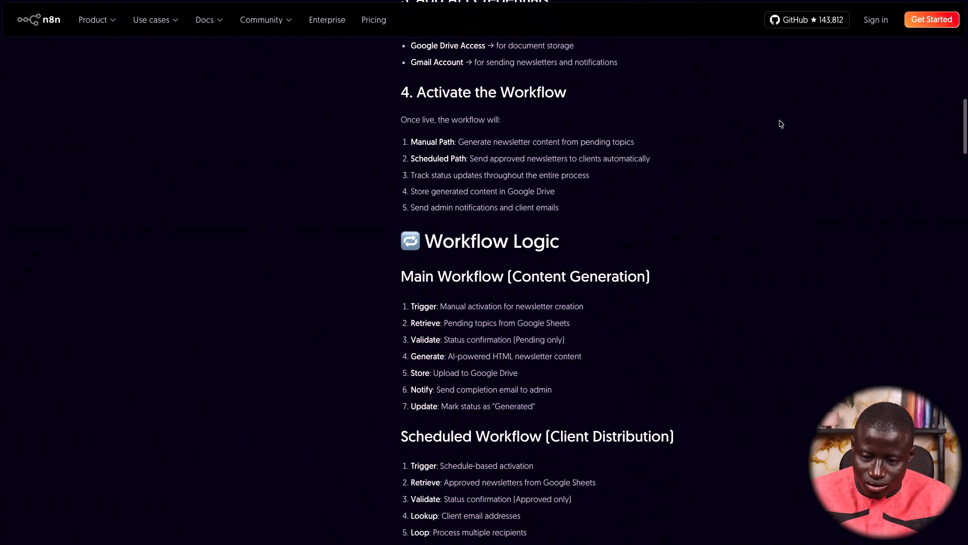
scroll(736, 239, "up", 15)
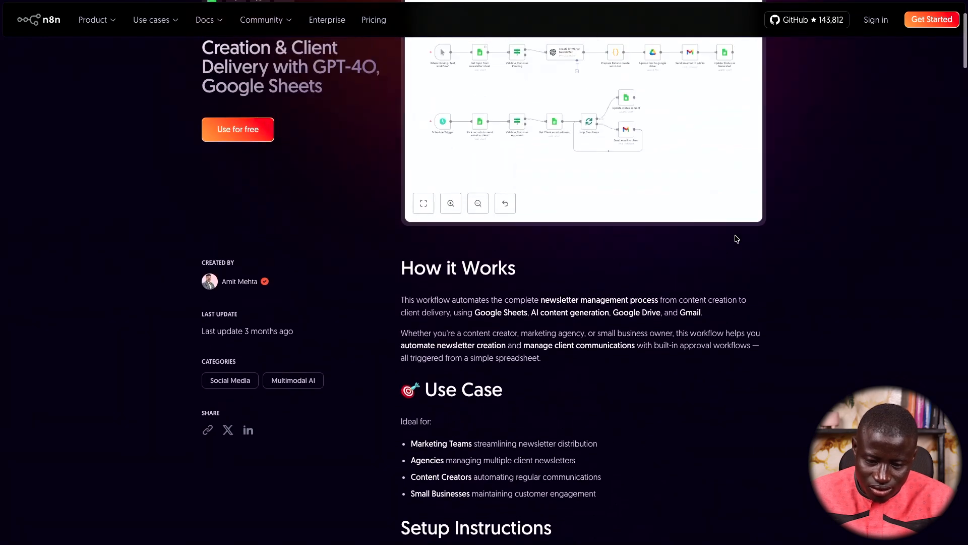
scroll(736, 237, "up", 2)
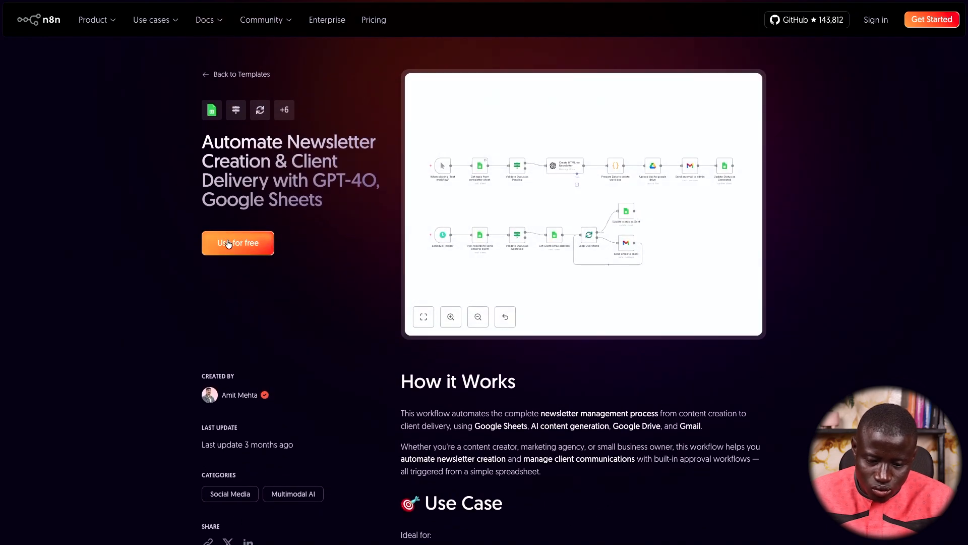
Copy the newsletter template's JSON to the clipboard and return to the n8n editor
left_click(228, 244)
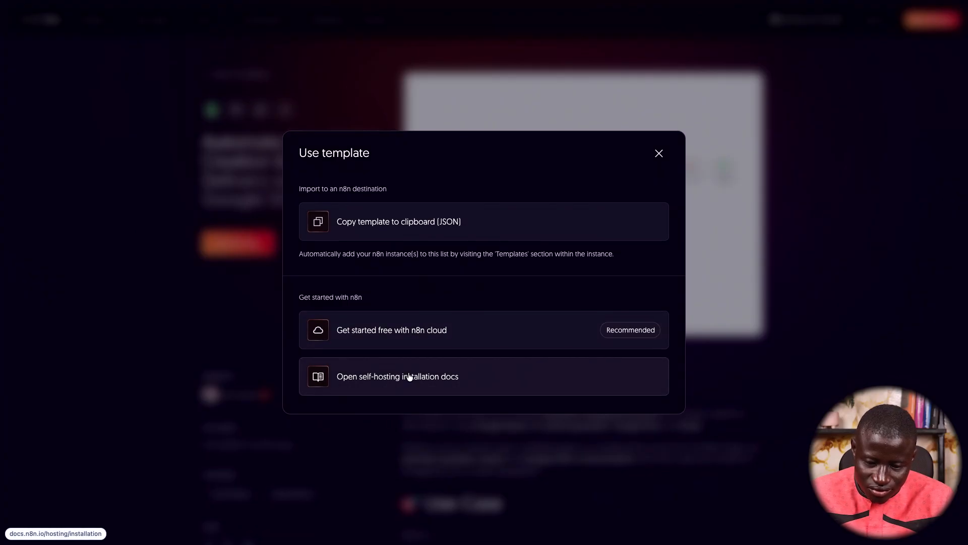
left_click(362, 222)
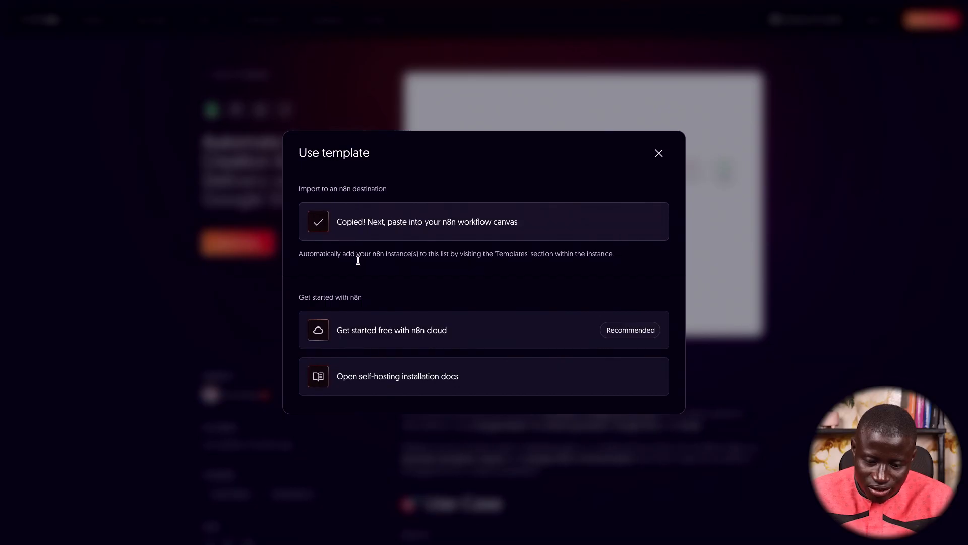
mouse_move(2, 392)
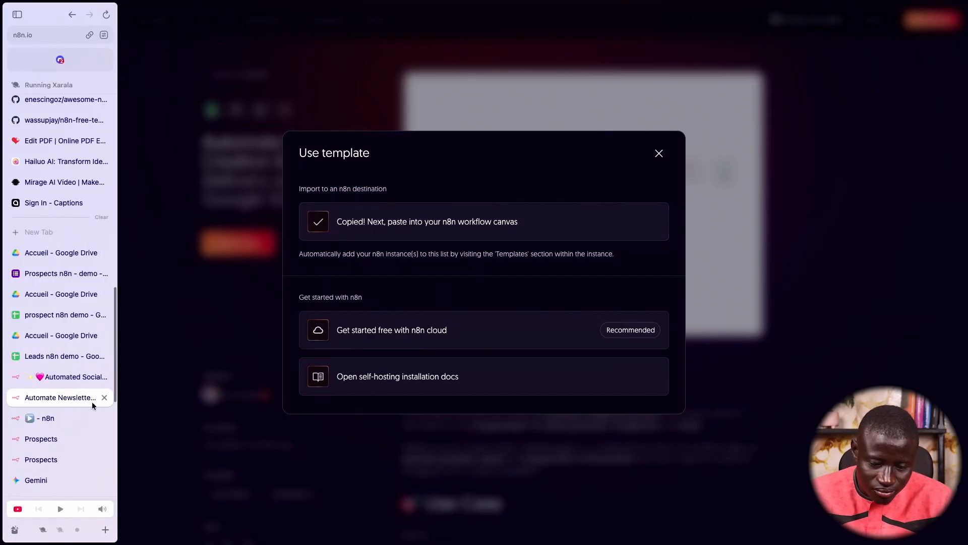
left_click(58, 423)
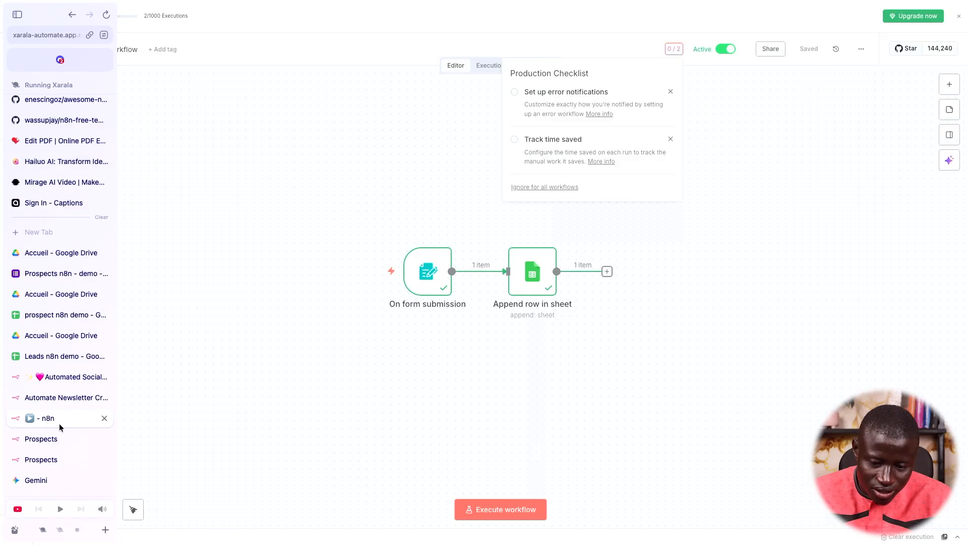
Create a Personal workflow named 'Automatisation creation de contenus' and paste the template into it
left_click(181, 117)
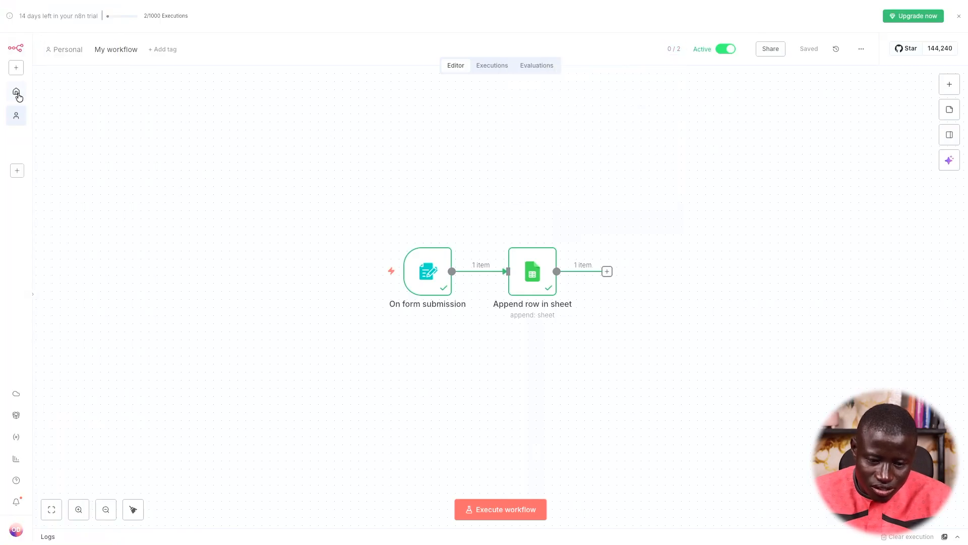
left_click(16, 70)
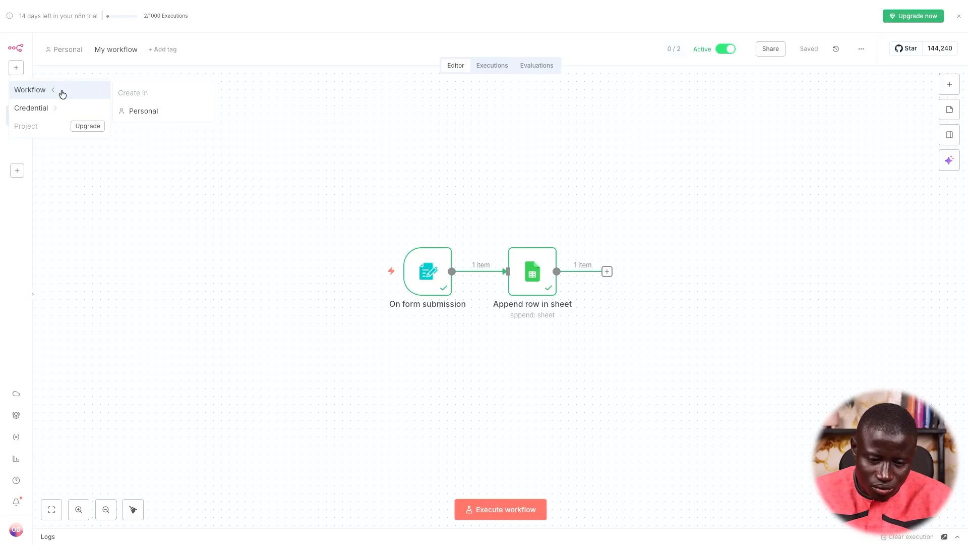
left_click(154, 111)
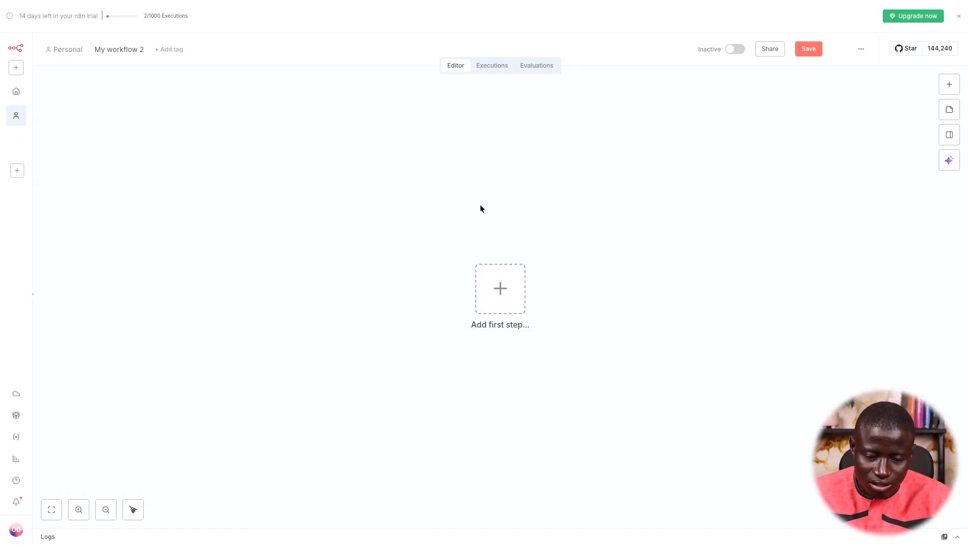
left_click(118, 44)
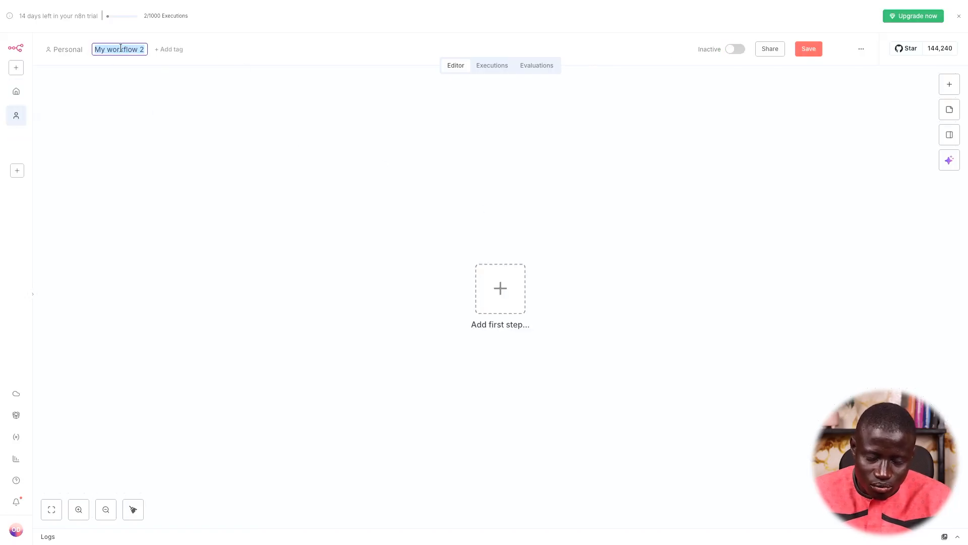
type("Automatisation crea")
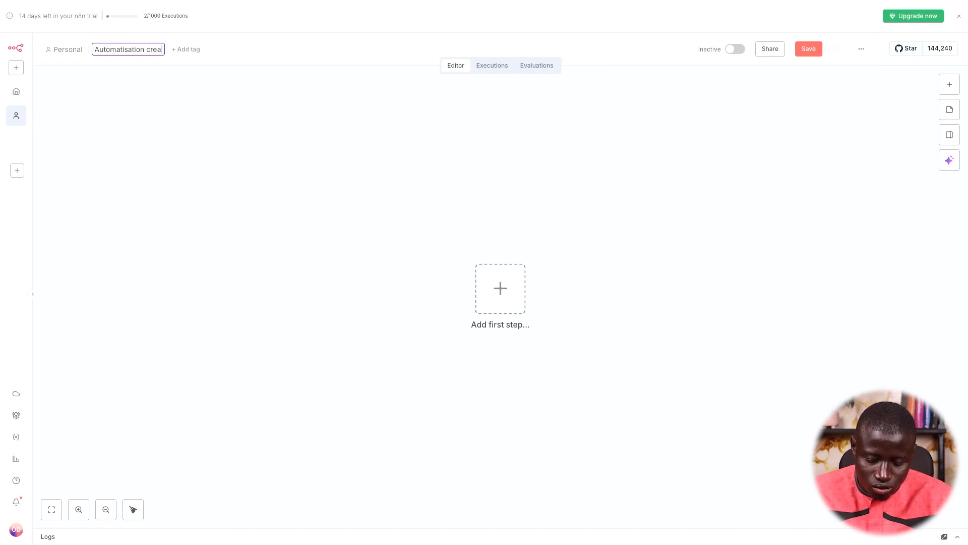
key("Return")
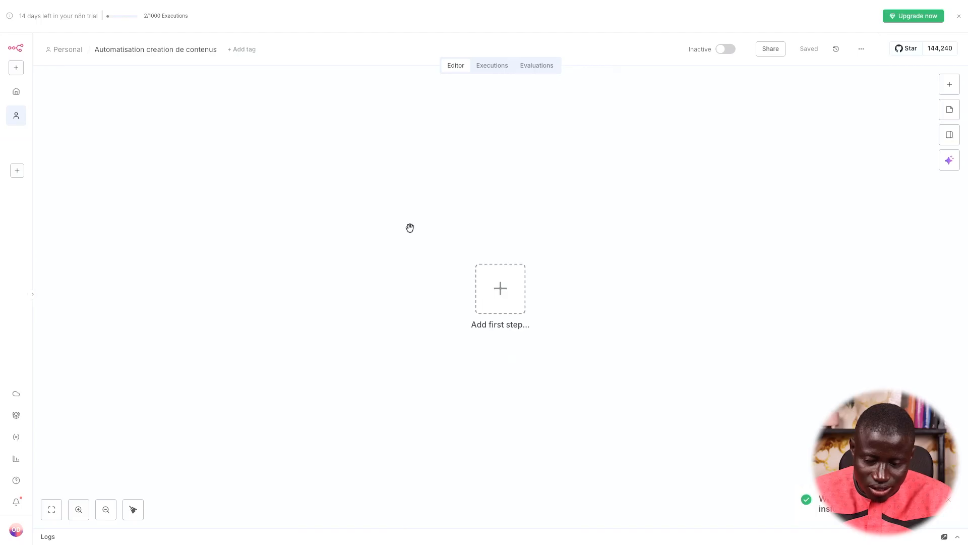
key("ctrl+v")
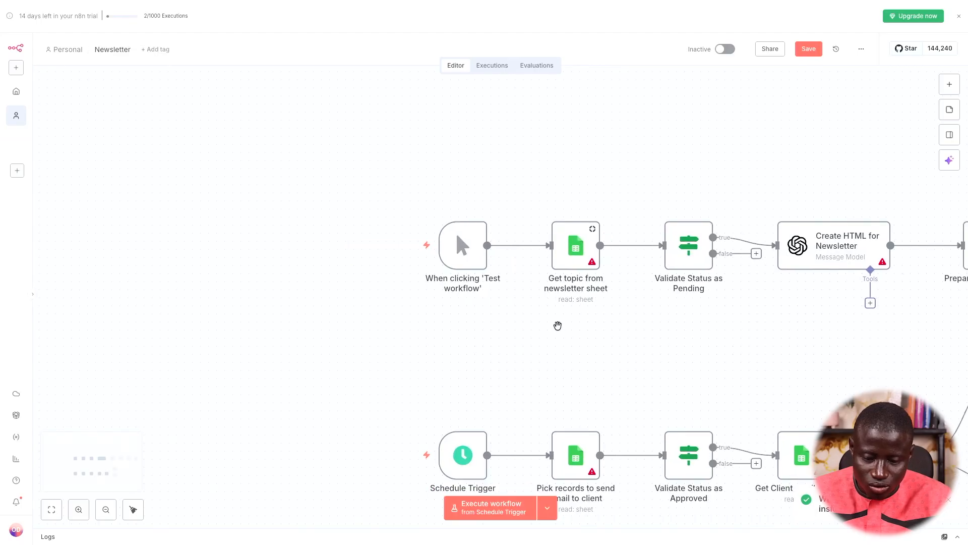
key("ctrl+z")
right_click(395, 179)
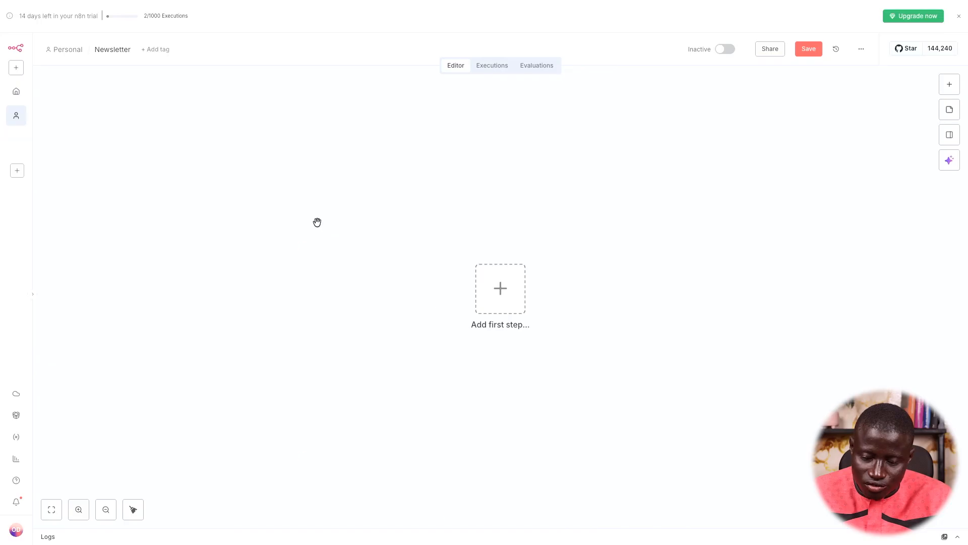
key("ctrl+v")
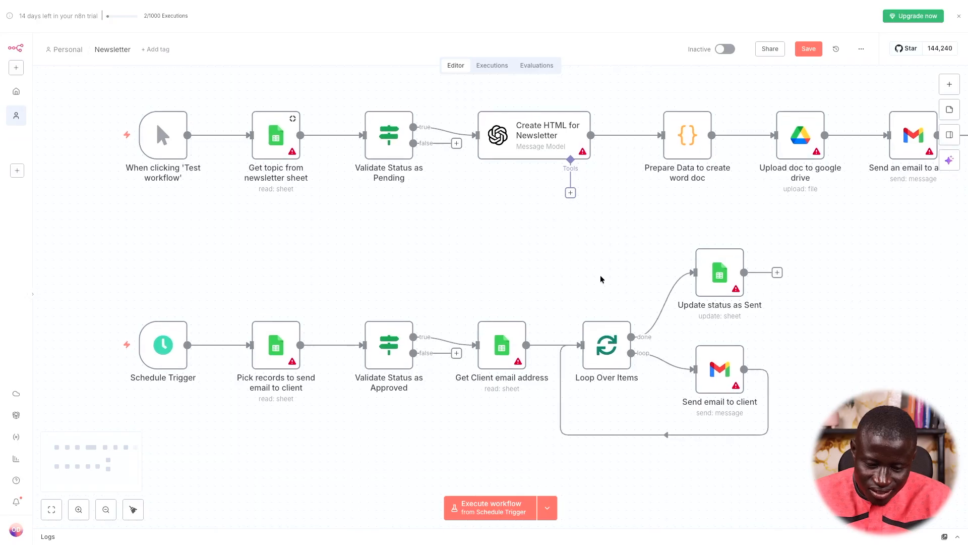
left_click_drag(817, 411, 243, 252)
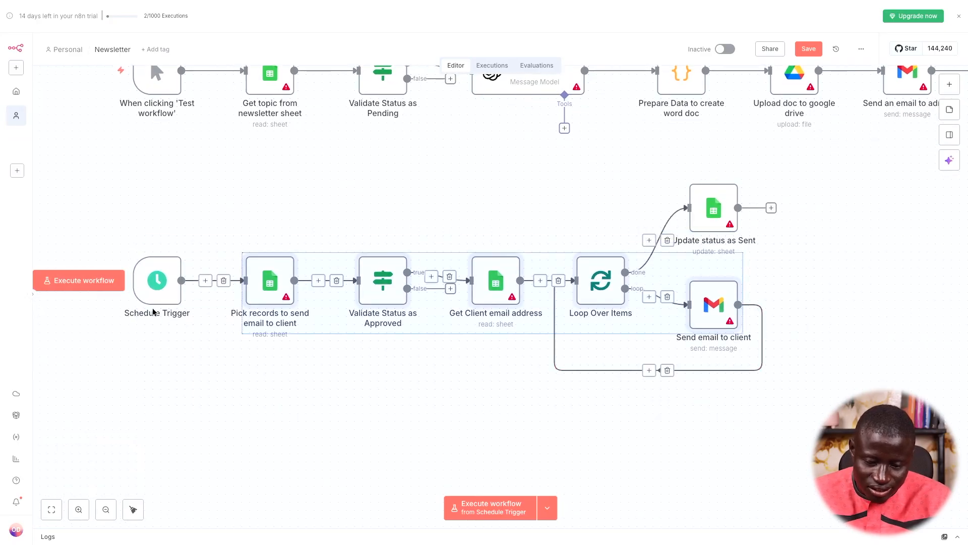
left_click(163, 287)
double_click(156, 290)
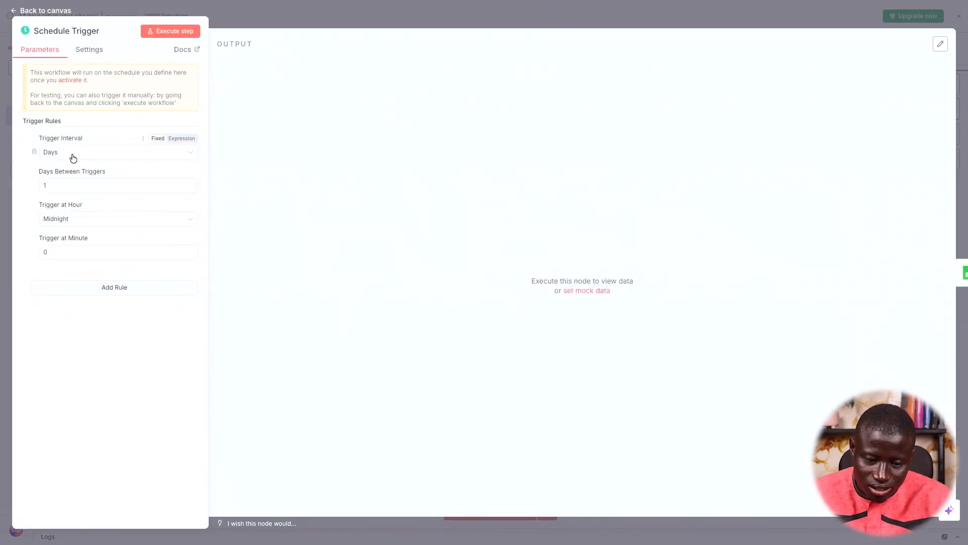
left_click(91, 222)
left_click(87, 247)
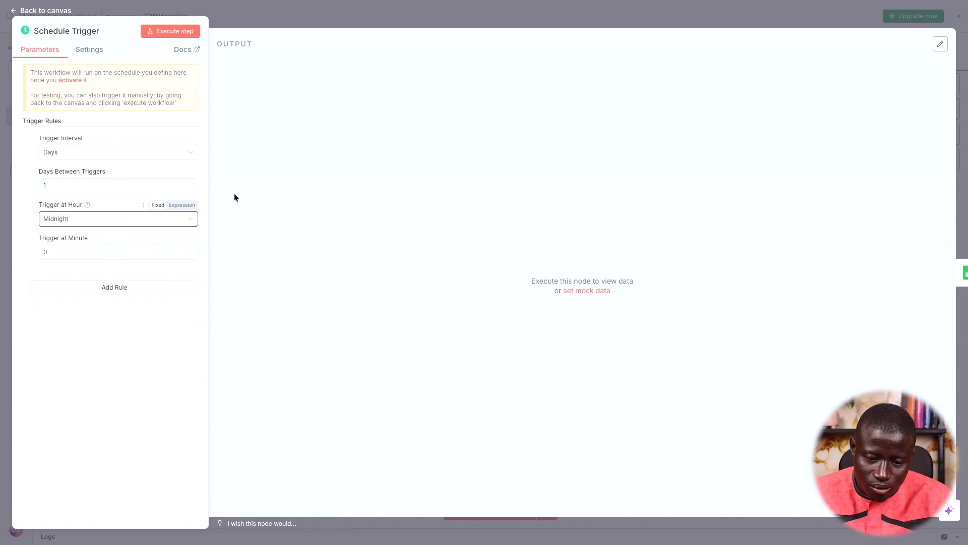
left_click_drag(330, 61, 376, 12)
scroll(453, 245, "down", 3)
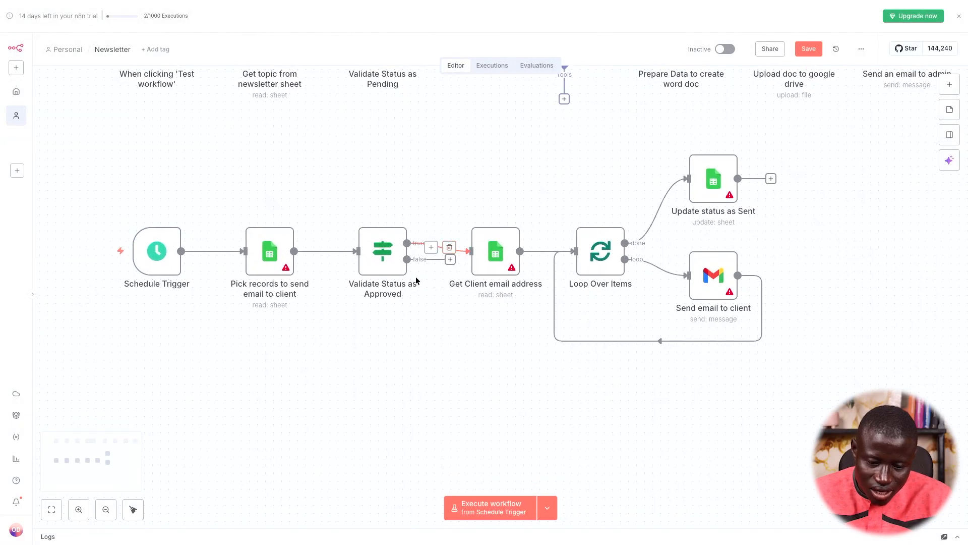
scroll(260, 271, "up", 1)
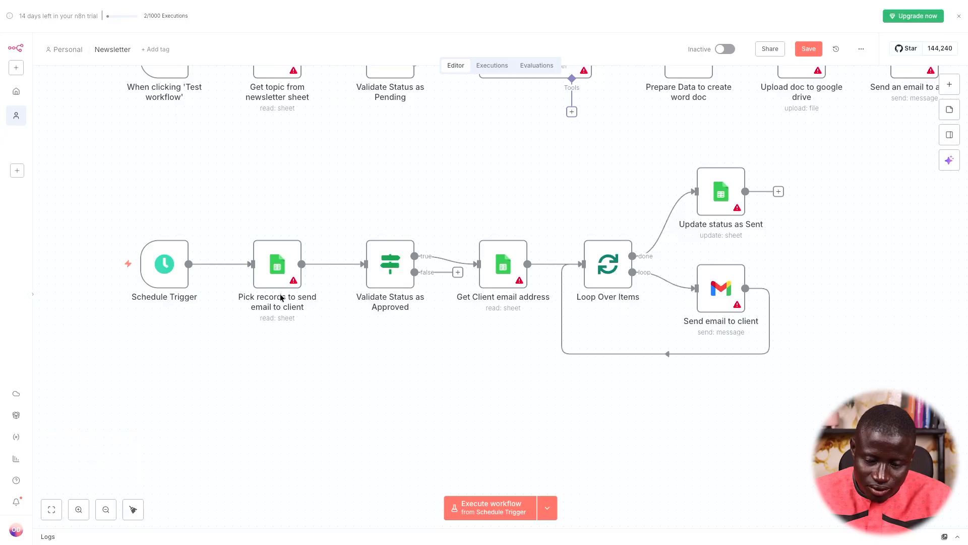
scroll(281, 298, "right", 2)
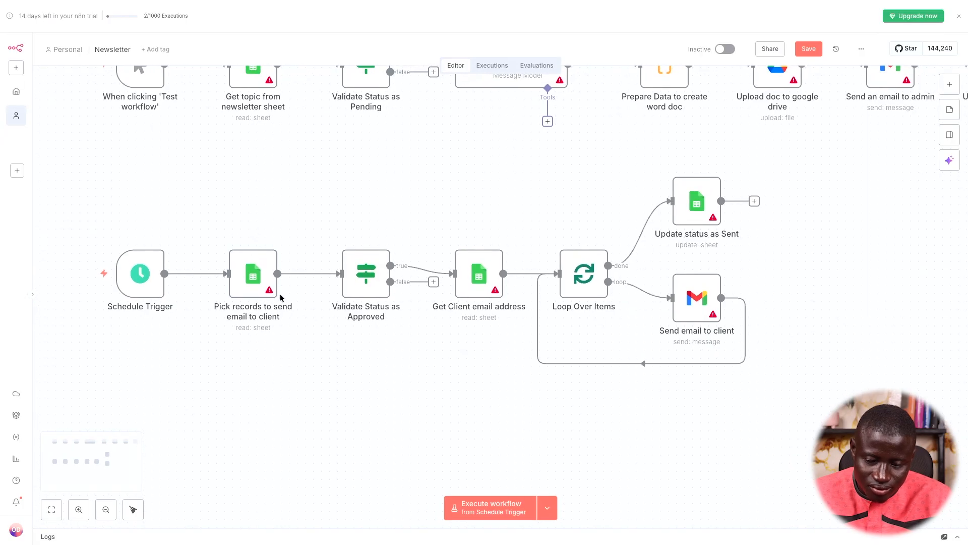
scroll(281, 297, "right", 1)
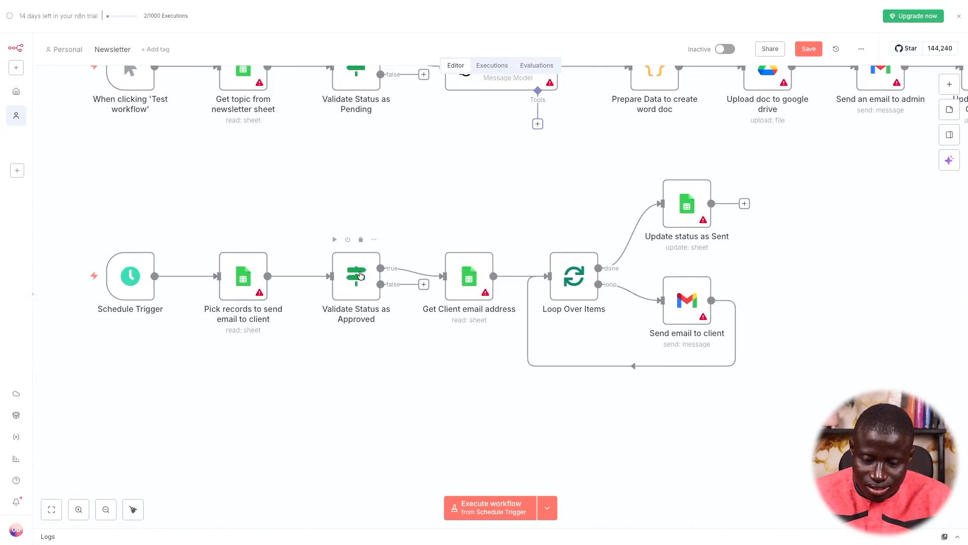
scroll(360, 274, "right", 3)
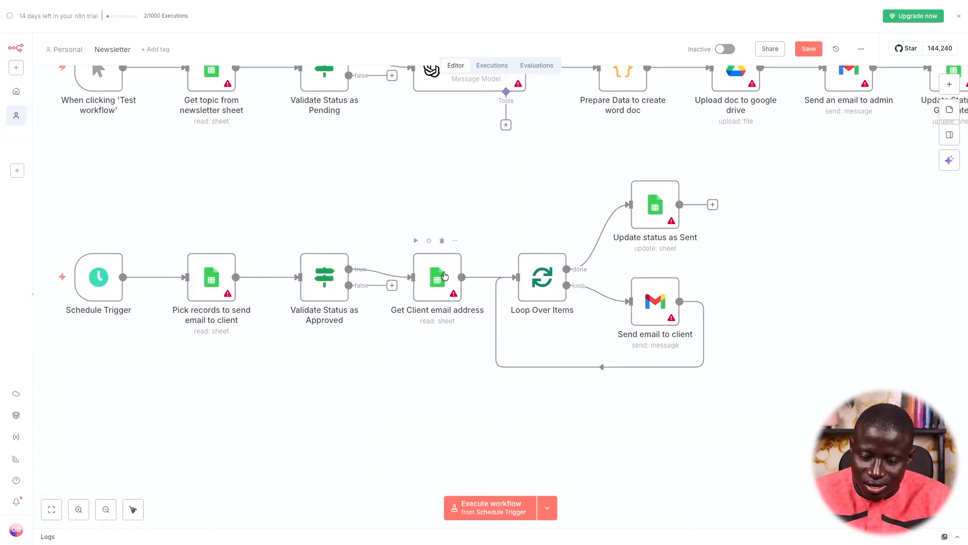
scroll(443, 275, "right", 3)
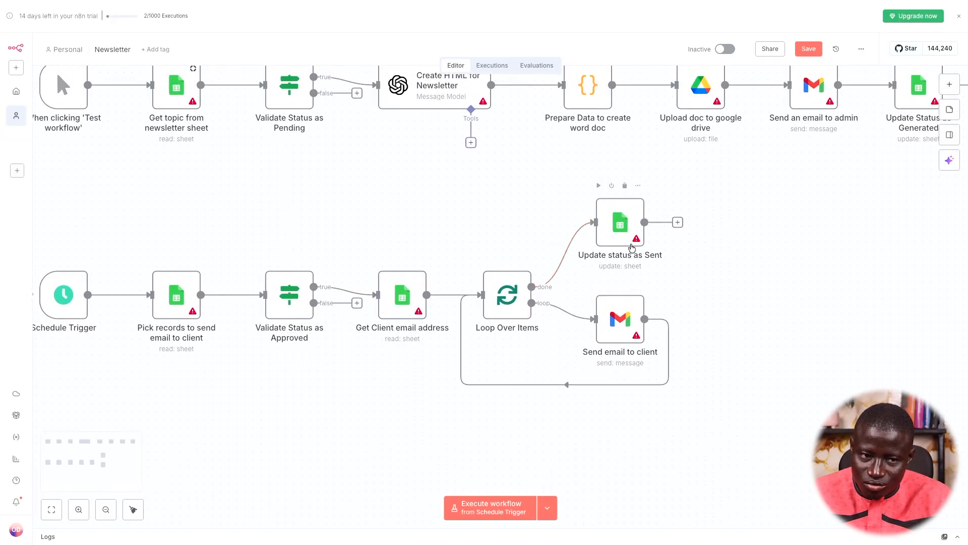
scroll(625, 255, "left", 2)
scroll(643, 343, "up", 4)
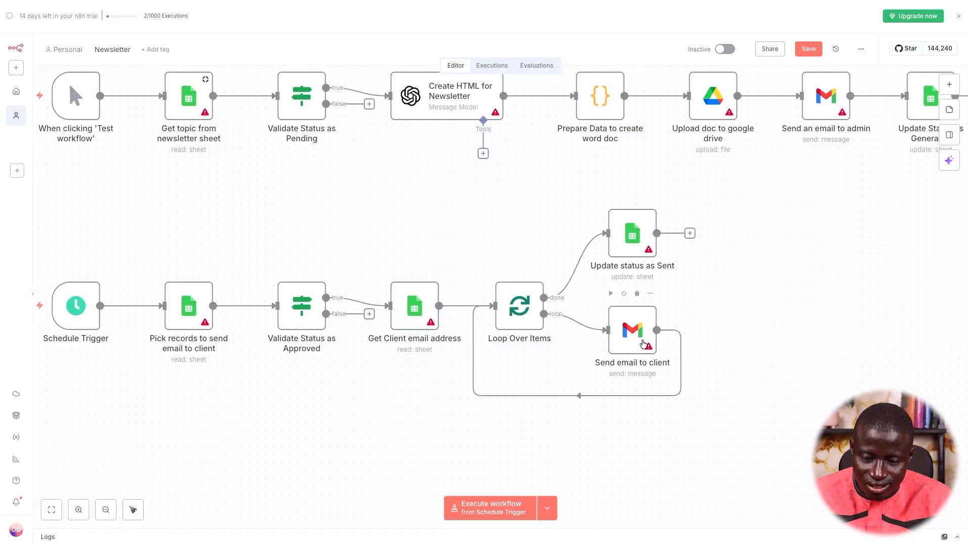
scroll(382, 291, "up", 1)
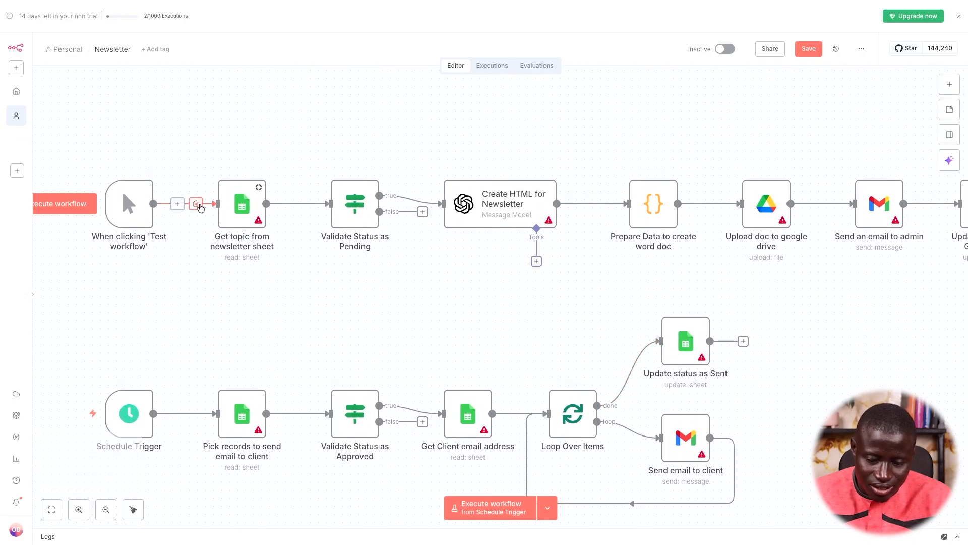
scroll(245, 217, "up", 1)
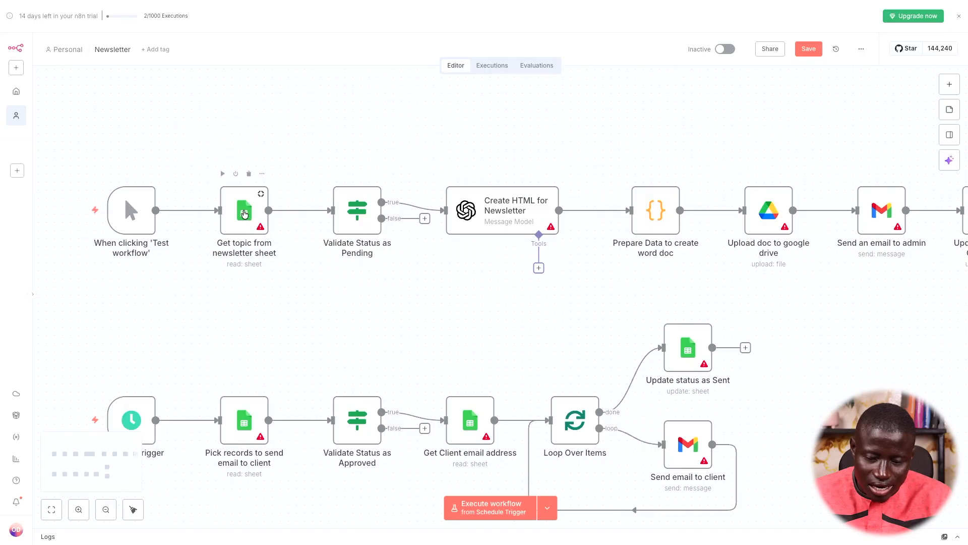
scroll(271, 251, "right", 2)
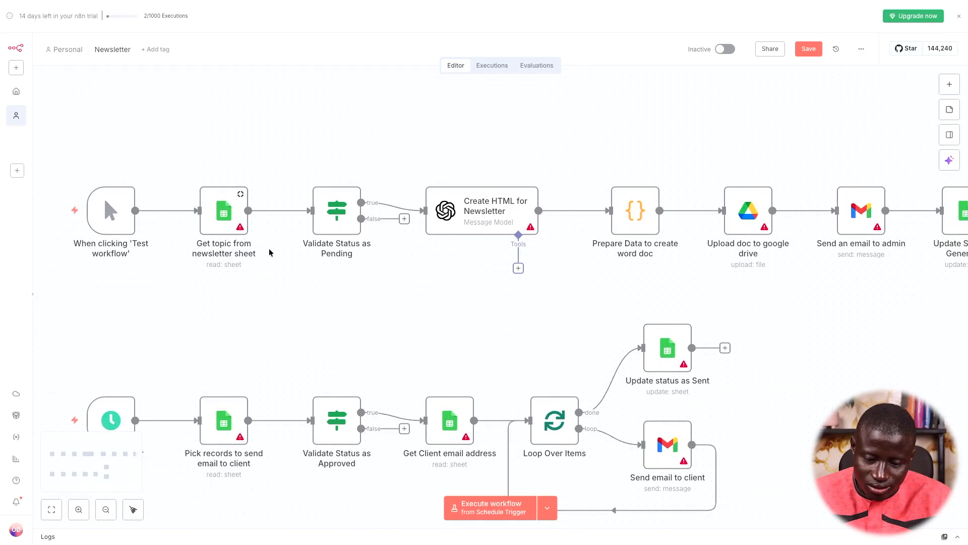
scroll(346, 210, "right", 1)
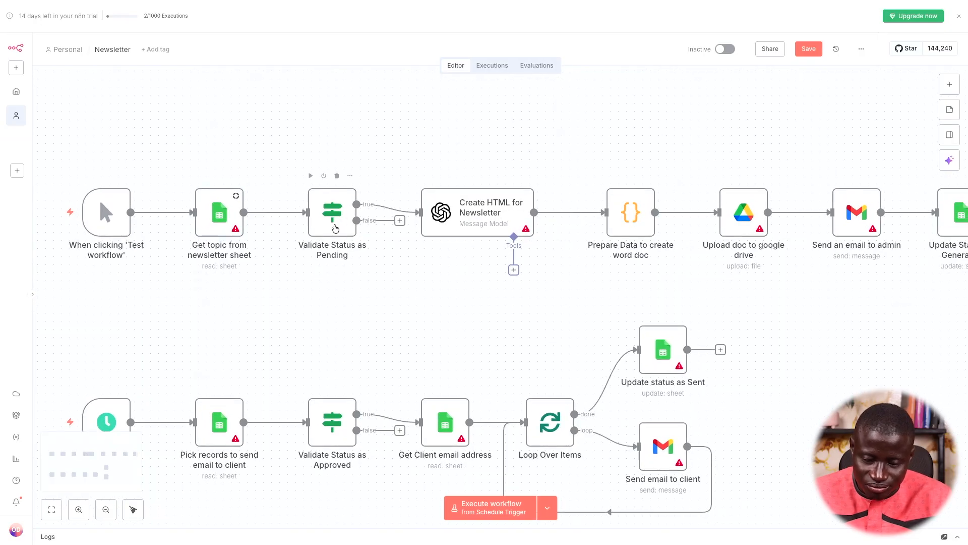
scroll(335, 228, "right", 6)
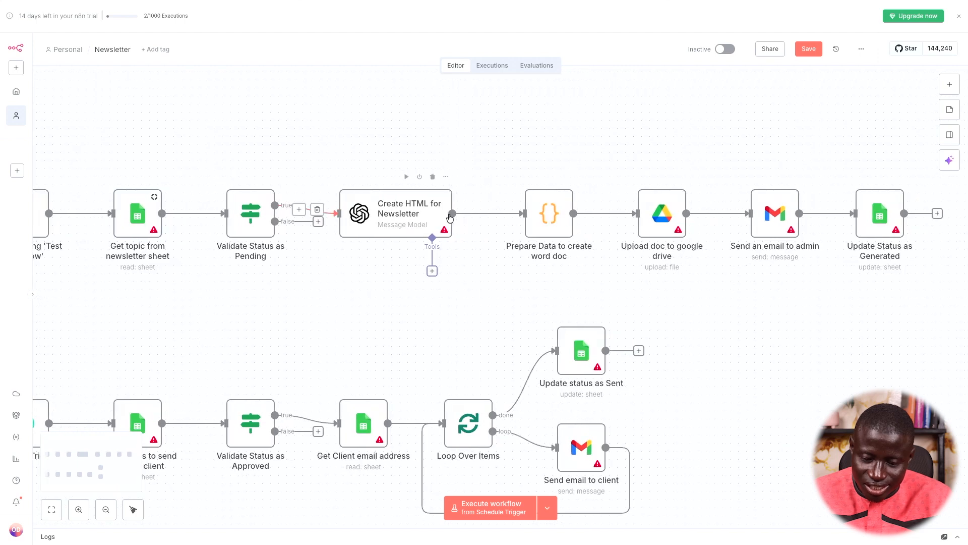
scroll(348, 219, "right", 3)
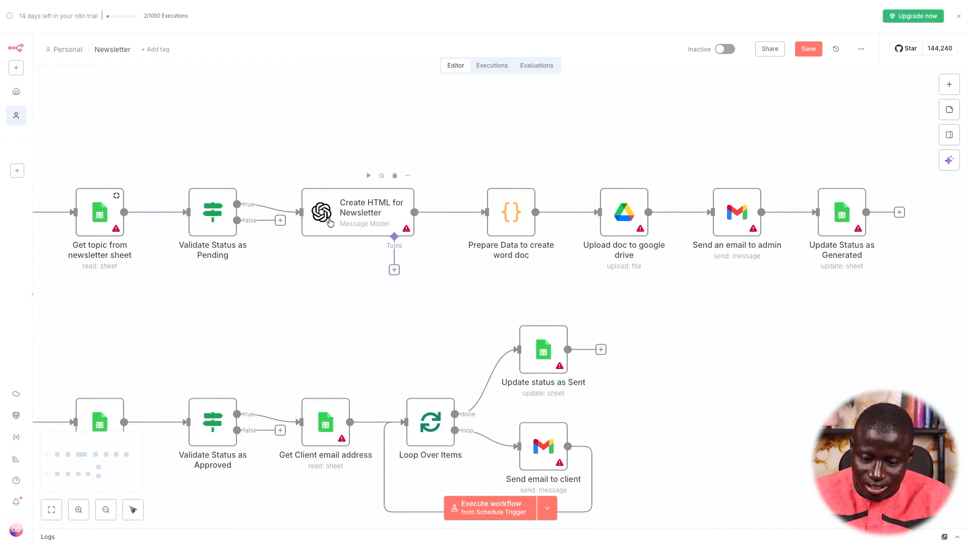
scroll(334, 223, "right", 4)
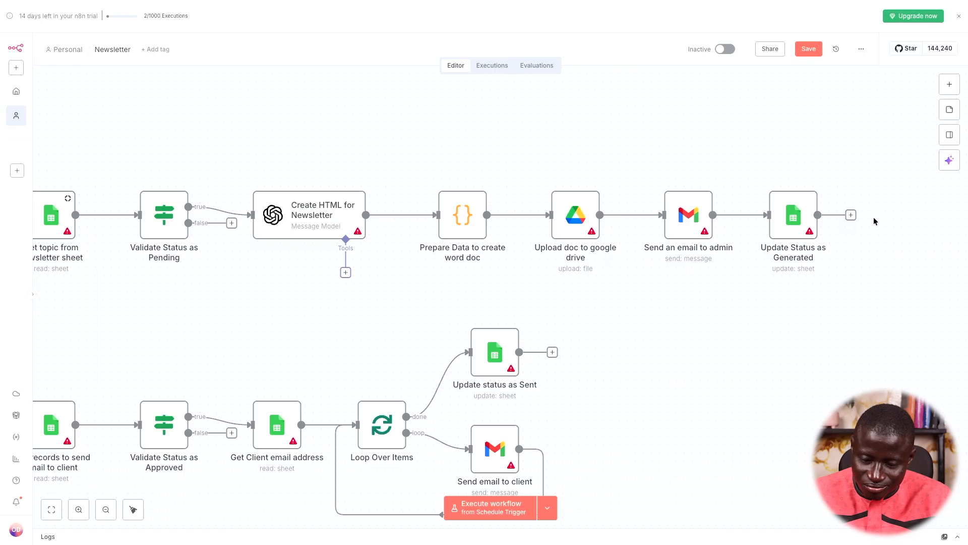
Go to n8n.xarala.co in a new tab and sign in with a saved login
mouse_move(3, 334)
key("ctrl+t")
type("n8")
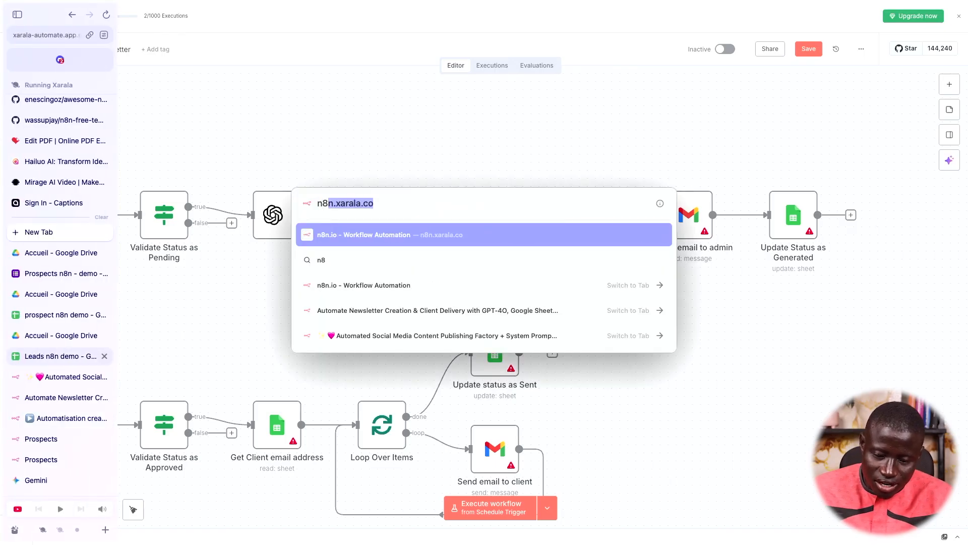
key("Return")
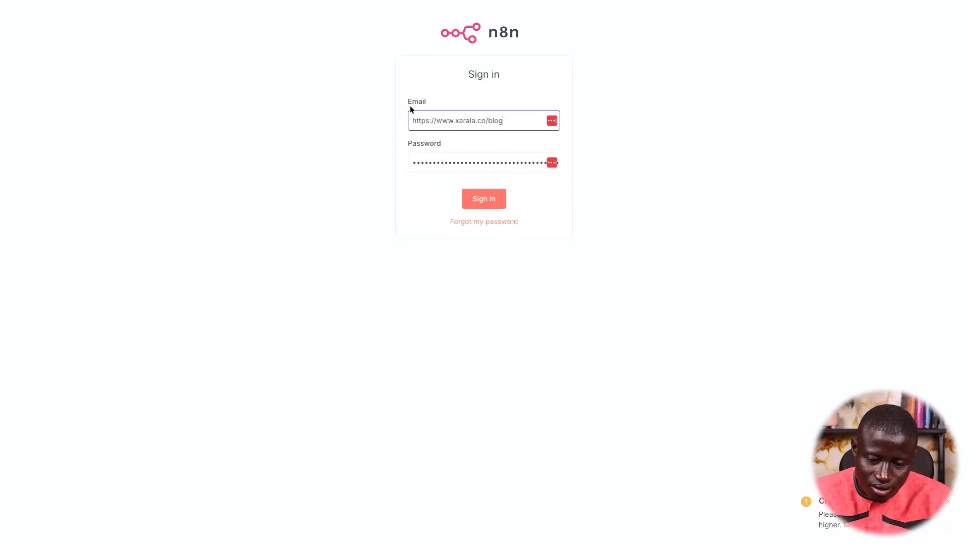
left_click(469, 121)
scroll(483, 183, "down", 1)
scroll(482, 183, "down", 5)
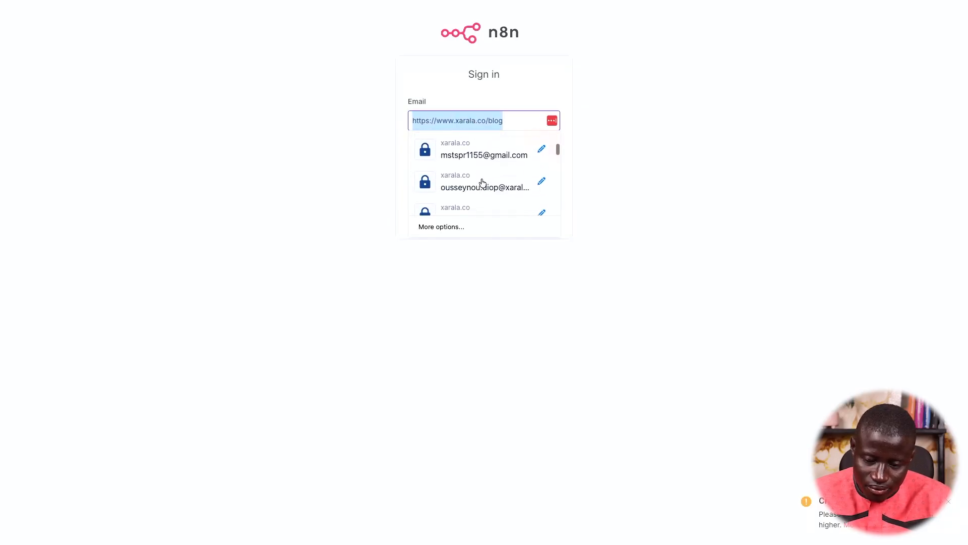
scroll(483, 183, "down", 2)
left_click(482, 184)
left_click(477, 202)
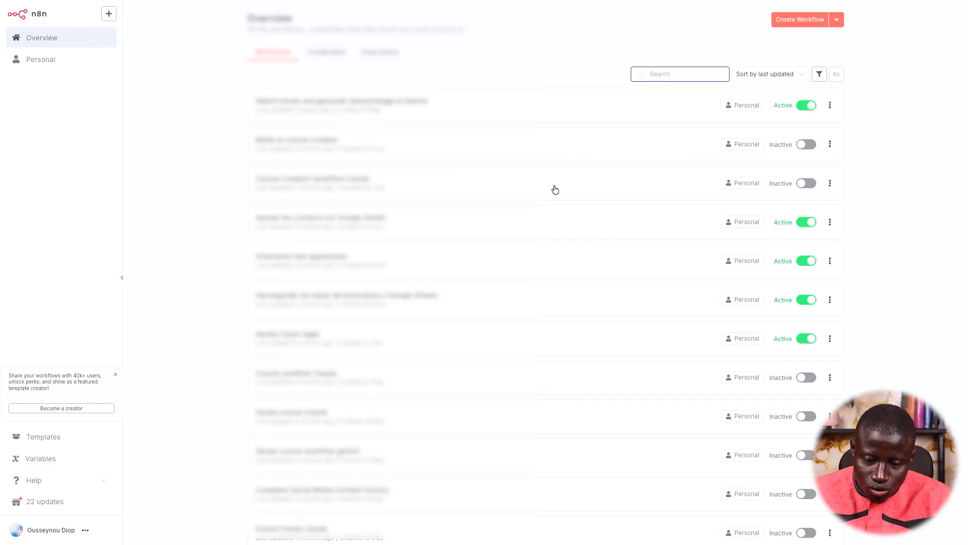
Open 'Watch trends and generate ideas(chatgpt & Gemin)' from the Overview and download it
scroll(554, 189, "down", 1)
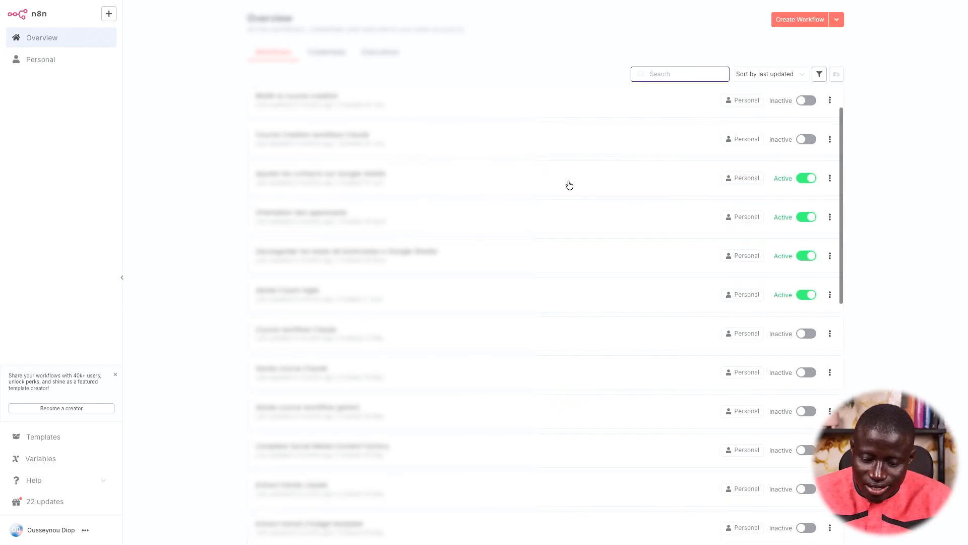
scroll(569, 185, "down", 5)
scroll(579, 223, "down", 2)
scroll(579, 223, "down", 3)
scroll(580, 223, "down", 3)
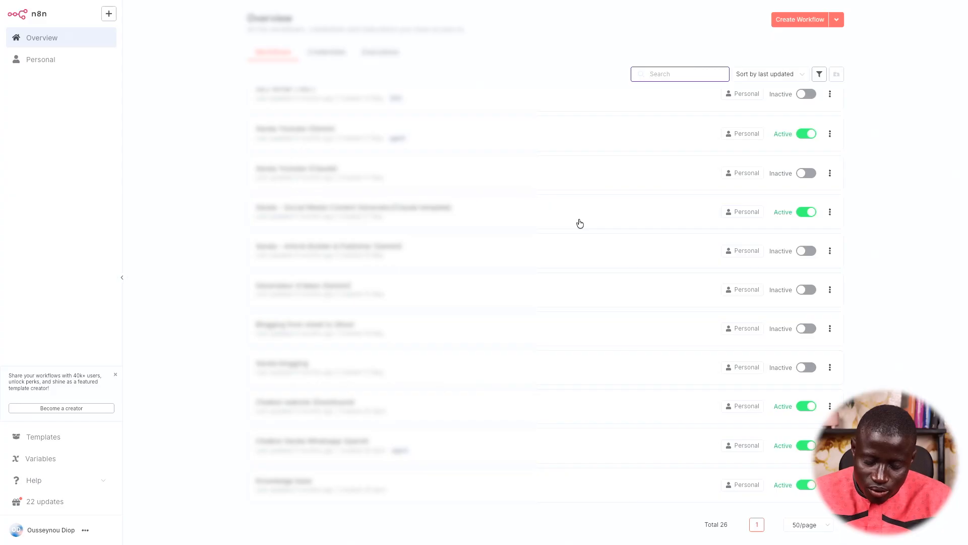
scroll(580, 223, "up", 10)
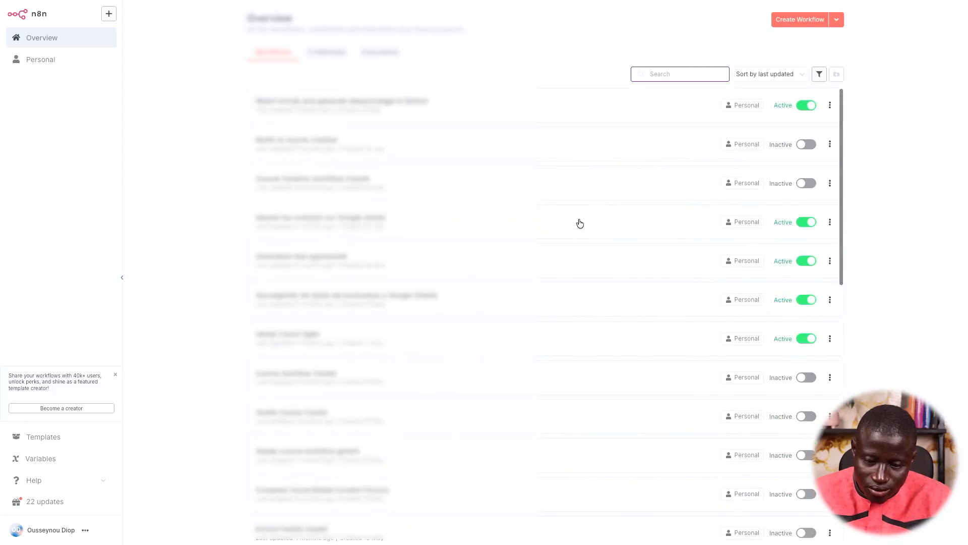
left_click(549, 114)
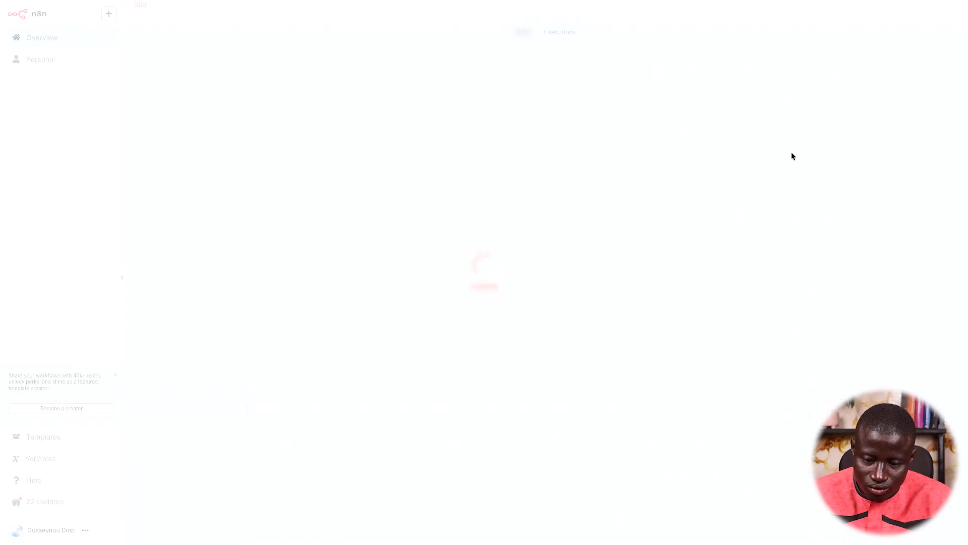
left_click(860, 17)
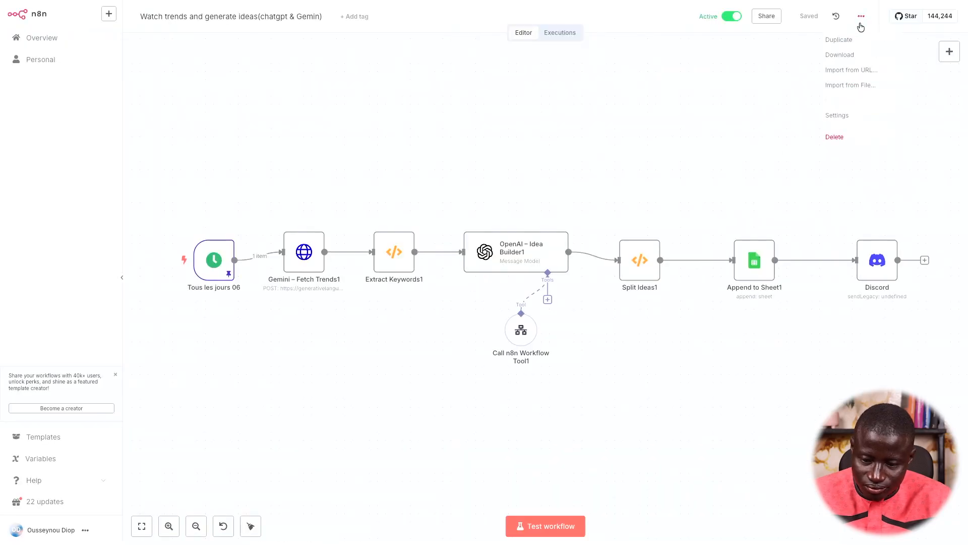
left_click(842, 56)
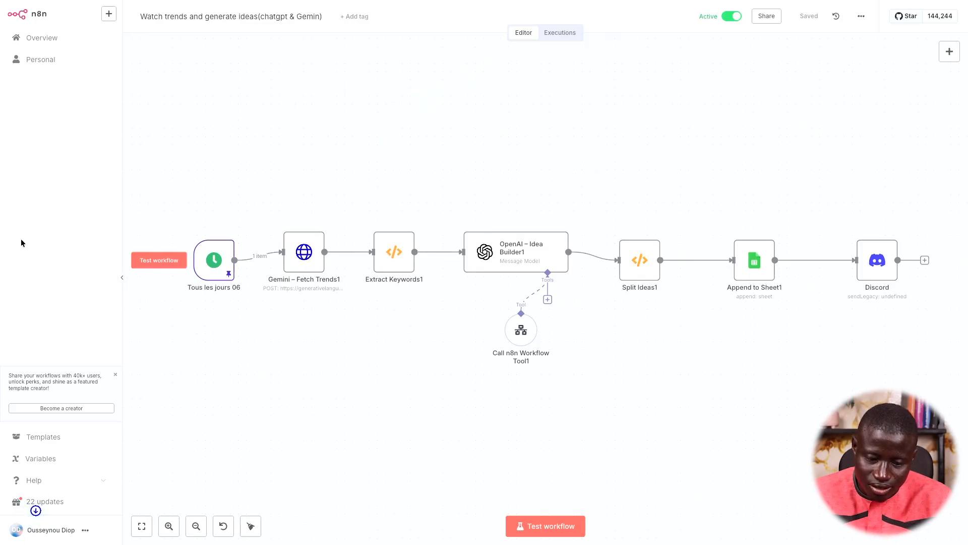
Return to the Newsletter workflow tab and save it
mouse_move(0, 366)
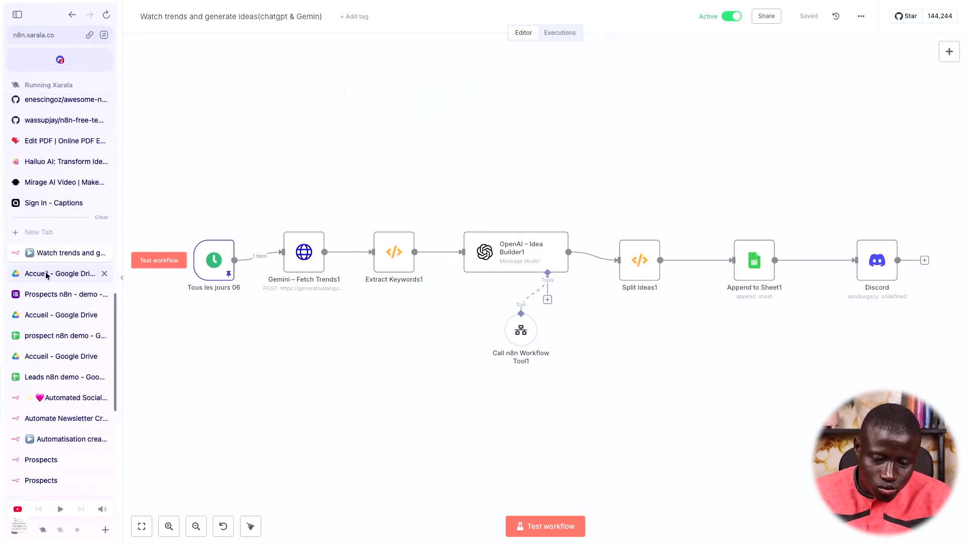
left_click(49, 478)
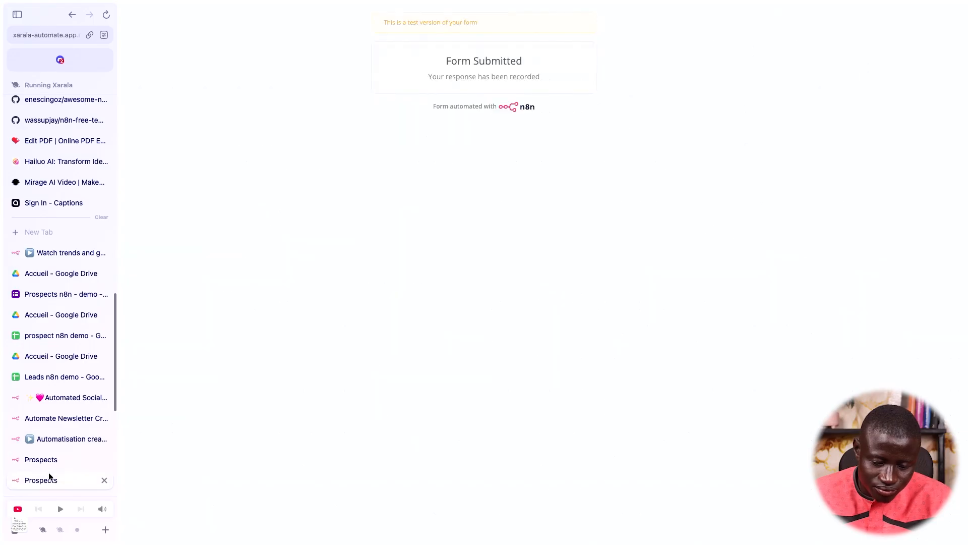
scroll(48, 471, "down", 2)
left_click(73, 385)
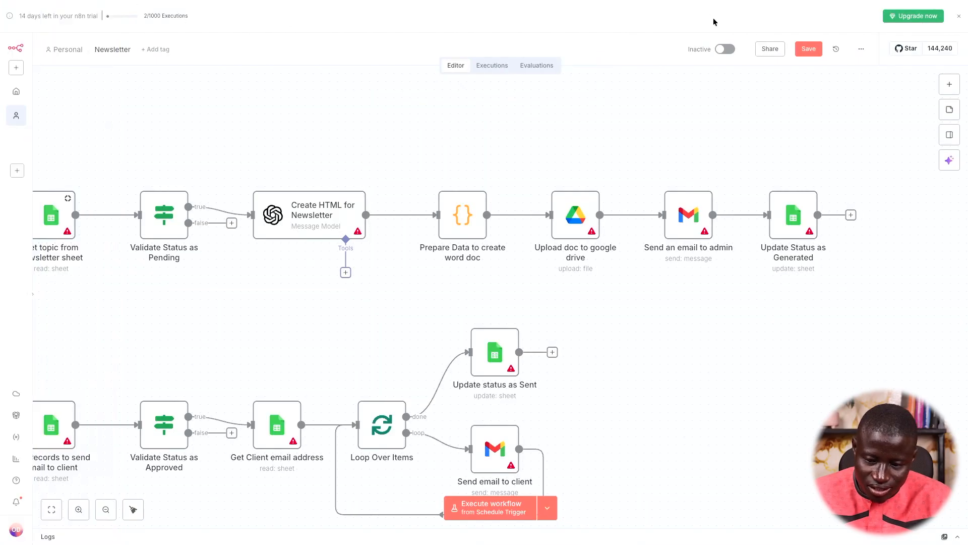
left_click(809, 49)
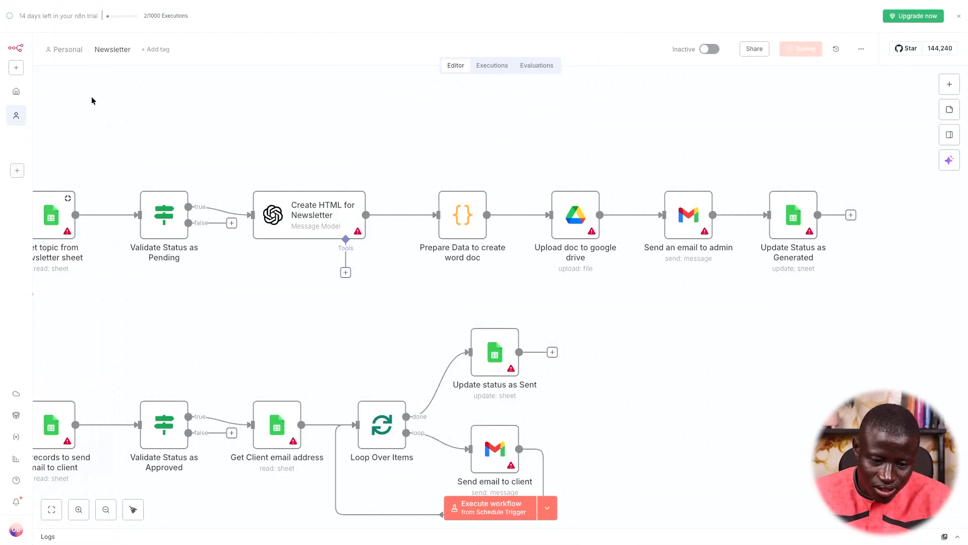
Create a new workflow and import the downloaded Watch trends JSON from Downloads
left_click(21, 95)
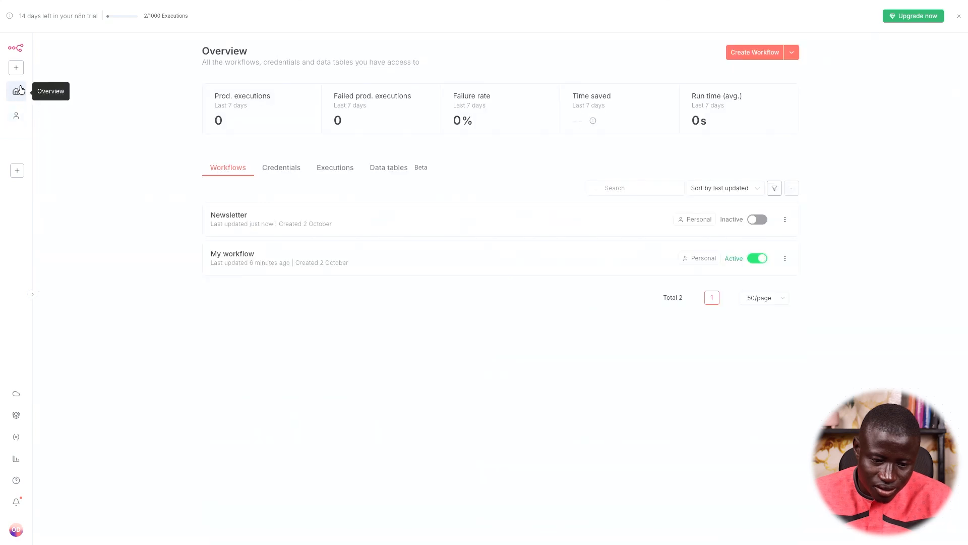
left_click(736, 51)
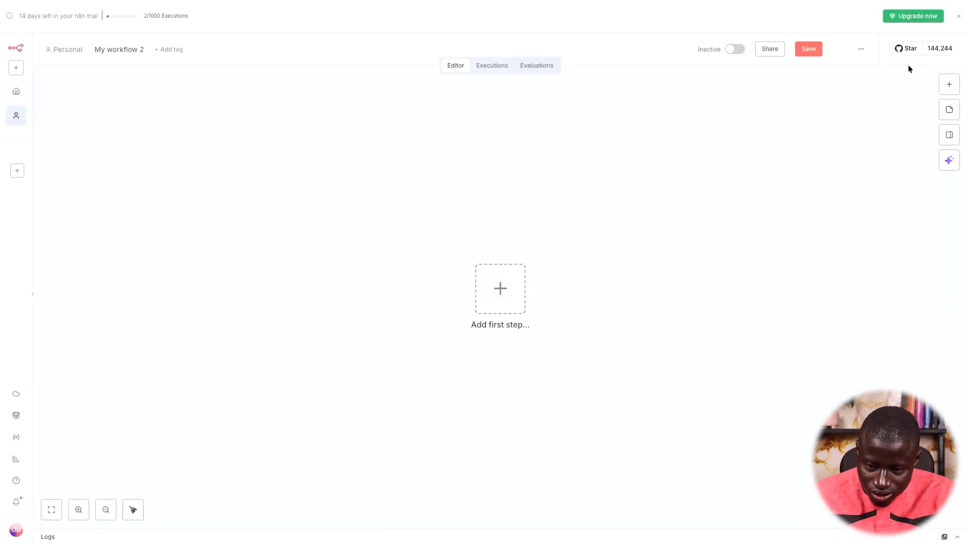
left_click(861, 51)
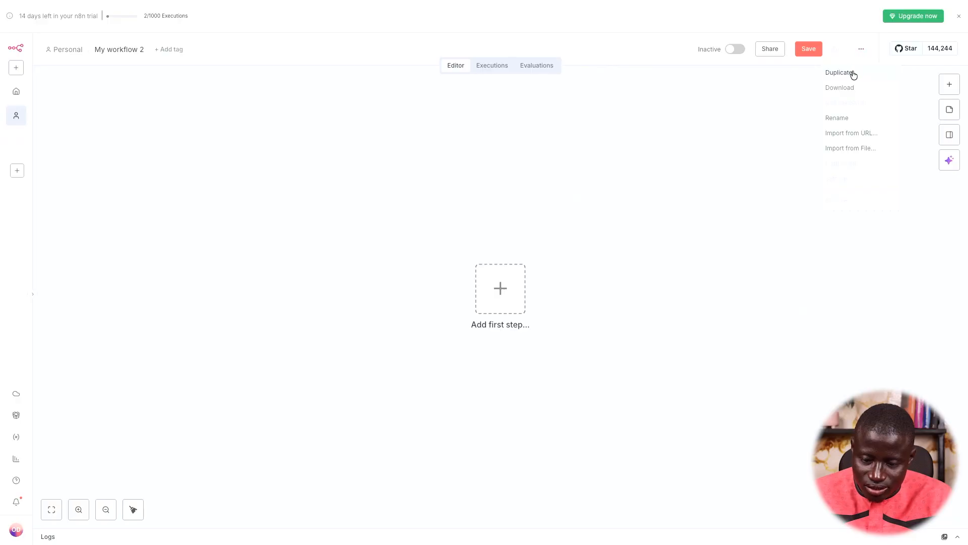
left_click(851, 148)
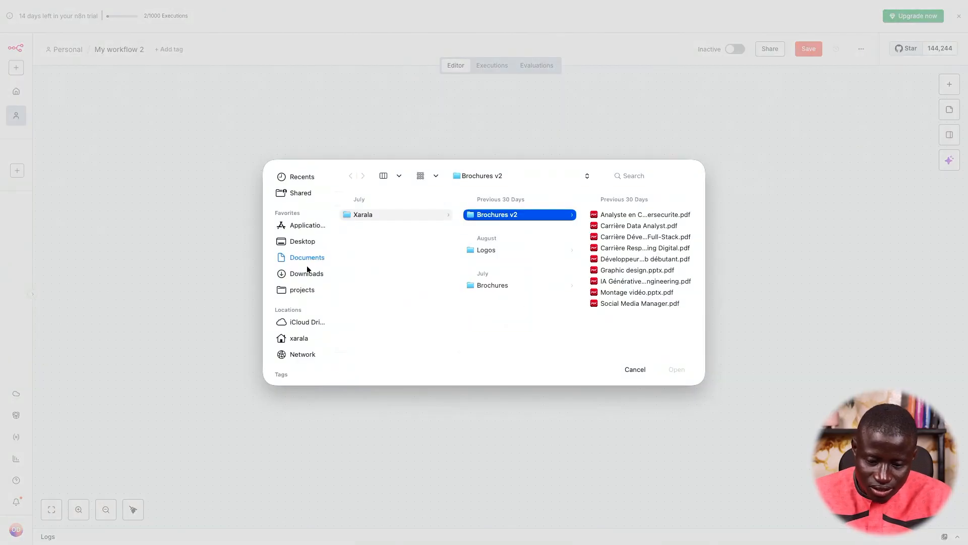
left_click(306, 274)
left_click(392, 249)
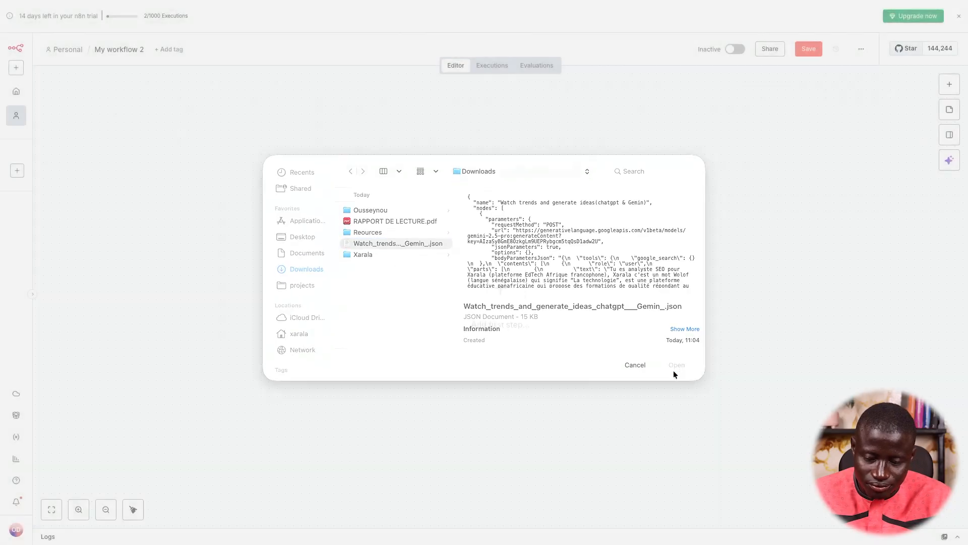
left_click(674, 370)
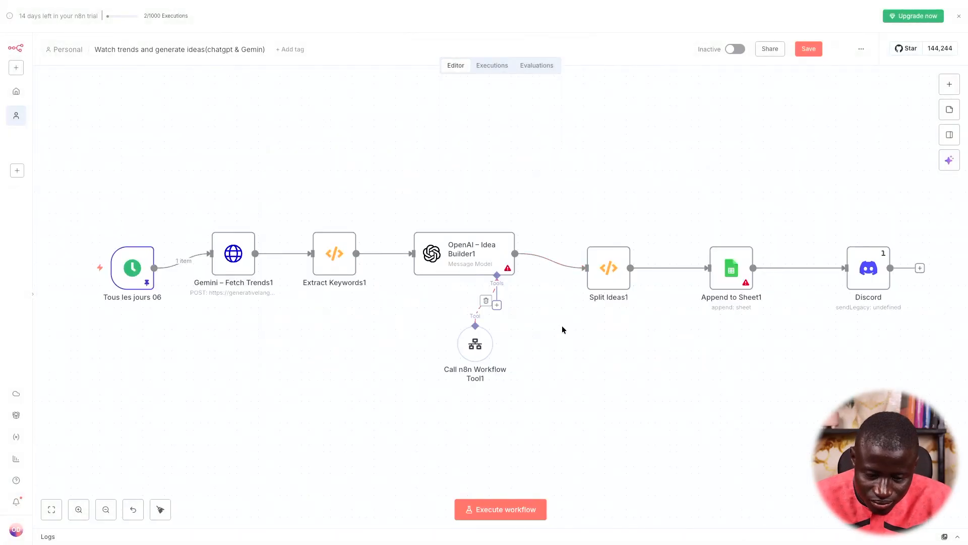
scroll(561, 325, "left", 1)
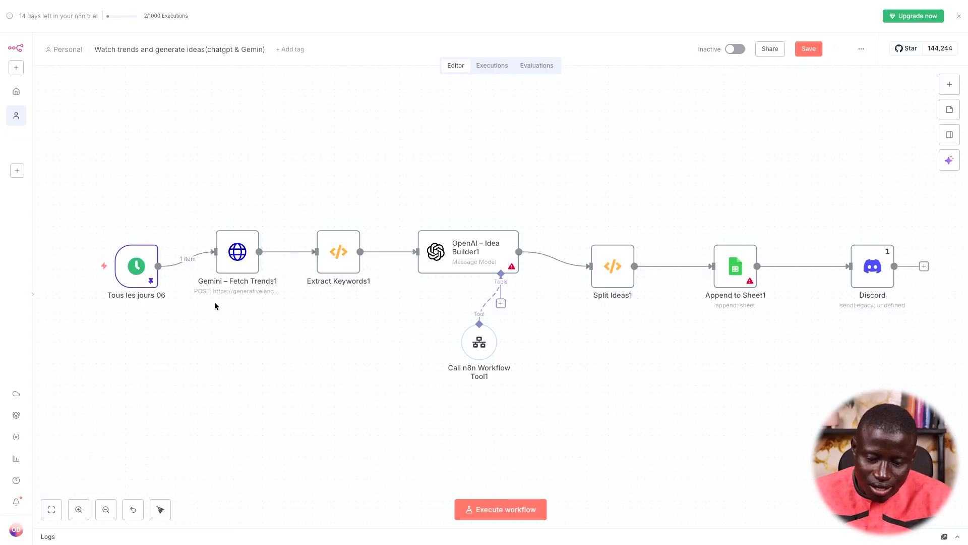
scroll(216, 306, "right", 1)
Read Gemini – Fetch Trends1's French prompt requesting 20 trending francophone queries as JSON
double_click(223, 261)
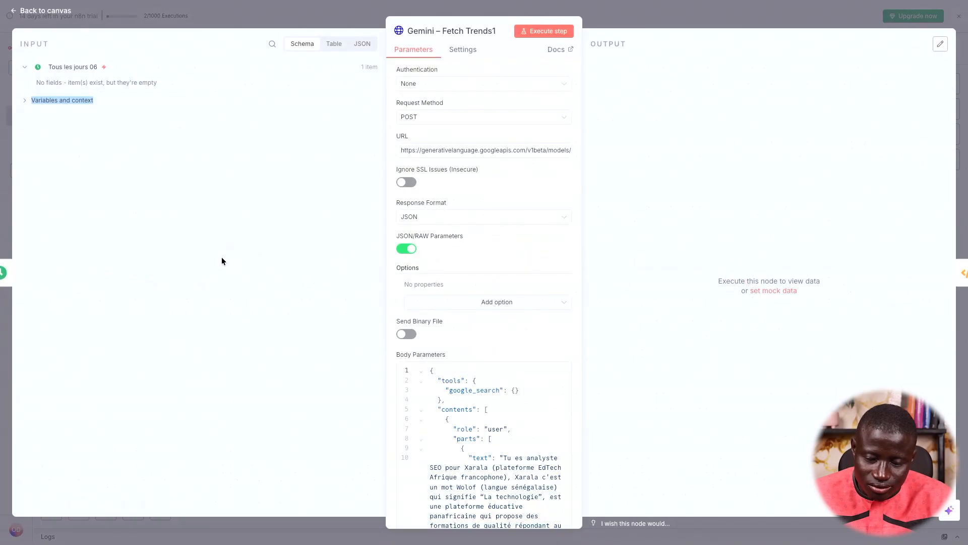
scroll(543, 253, "down", 5)
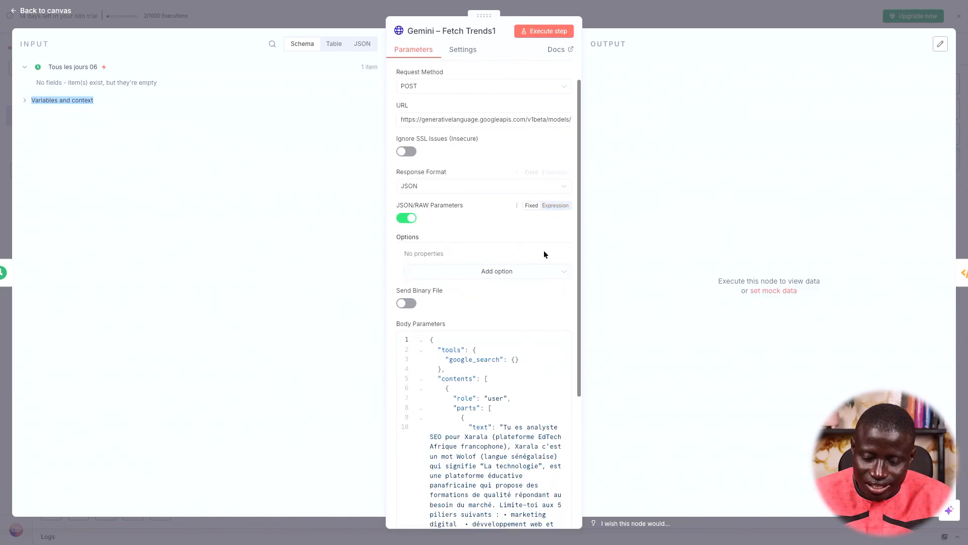
scroll(543, 252, "down", 2)
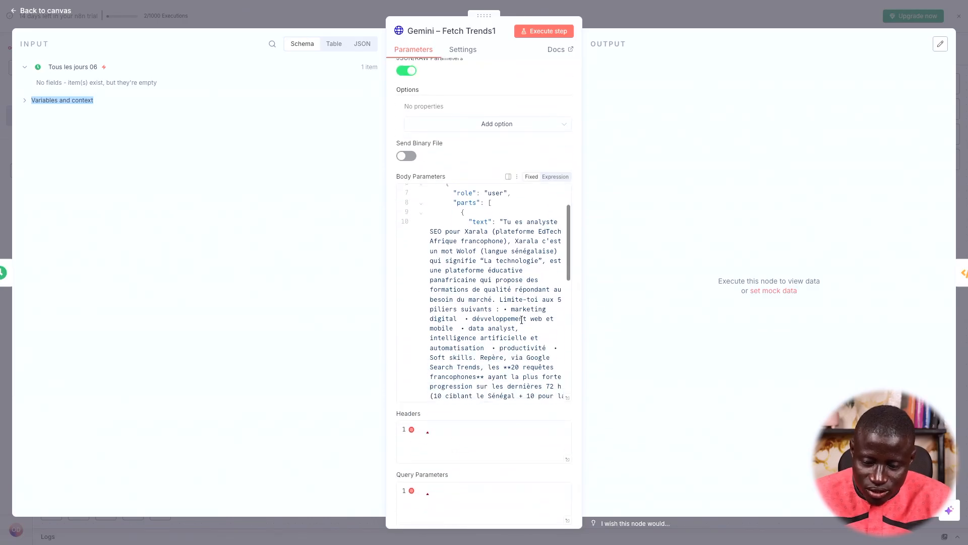
left_click_drag(504, 222, 541, 259)
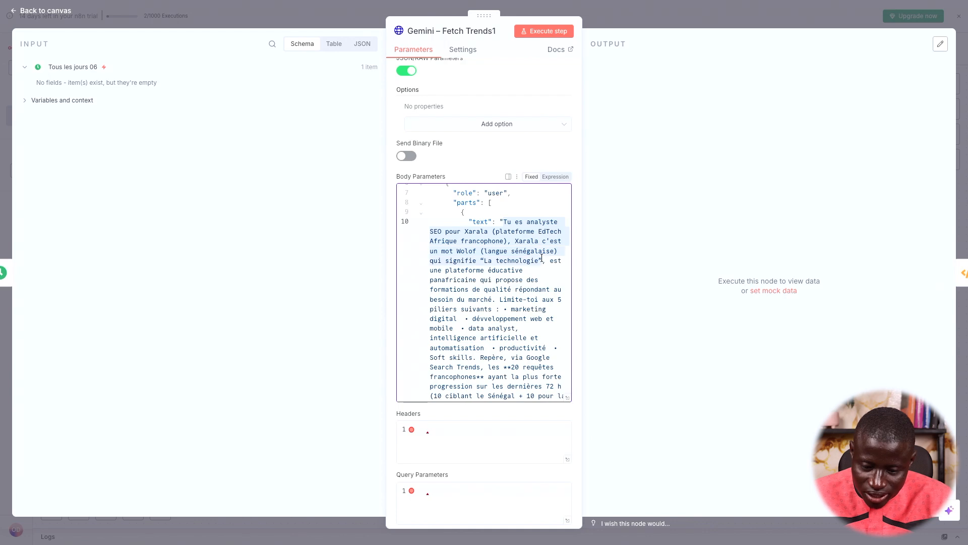
scroll(512, 250, "down", 1)
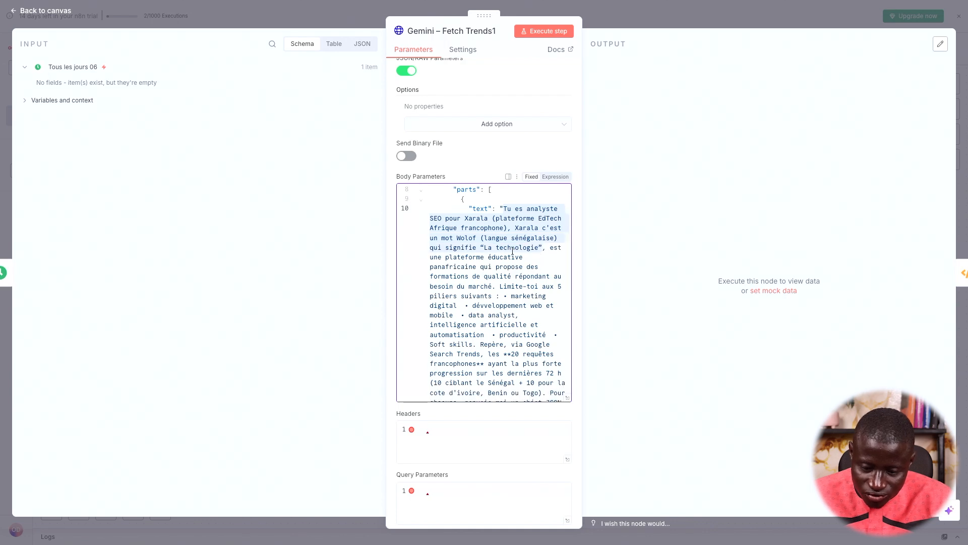
scroll(458, 264, "down", 1)
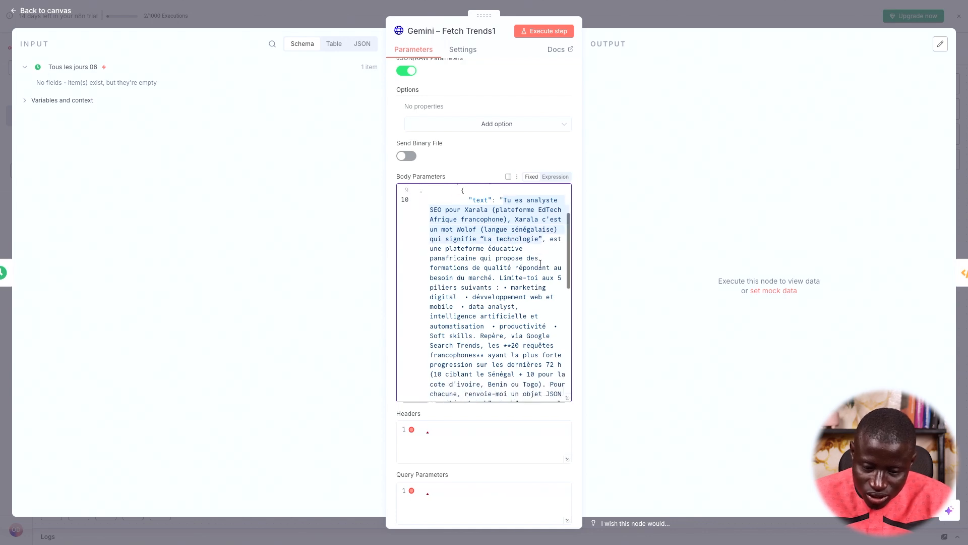
scroll(504, 298, "down", 3)
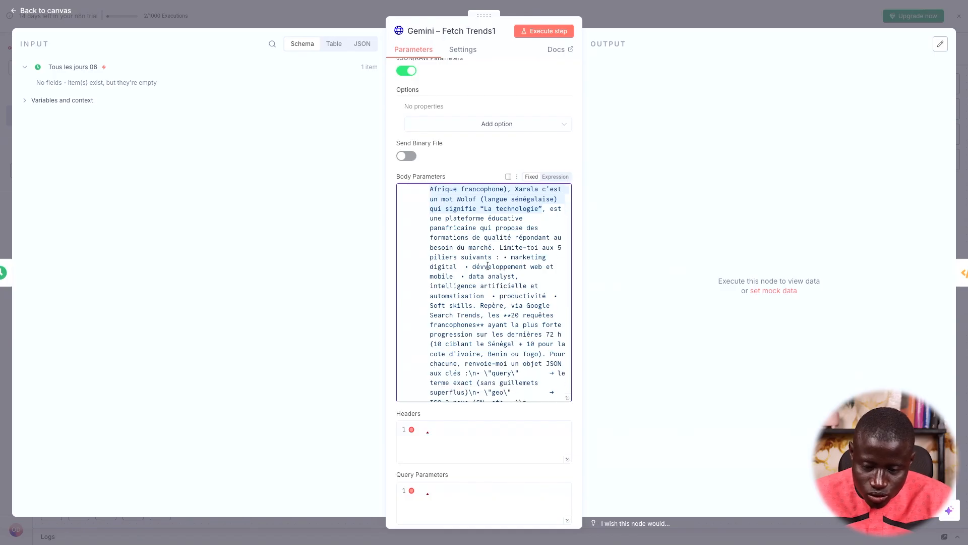
scroll(509, 273, "down", 1)
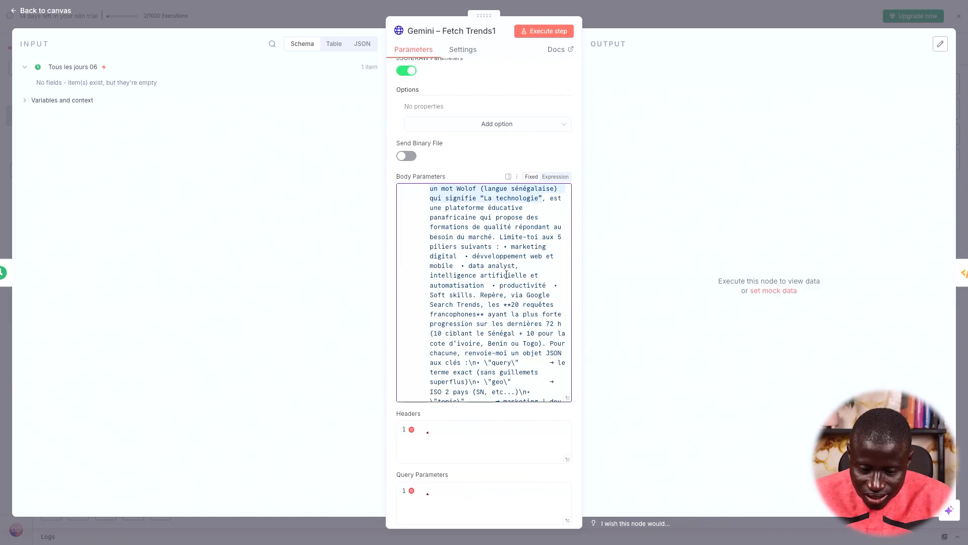
scroll(508, 280, "down", 4)
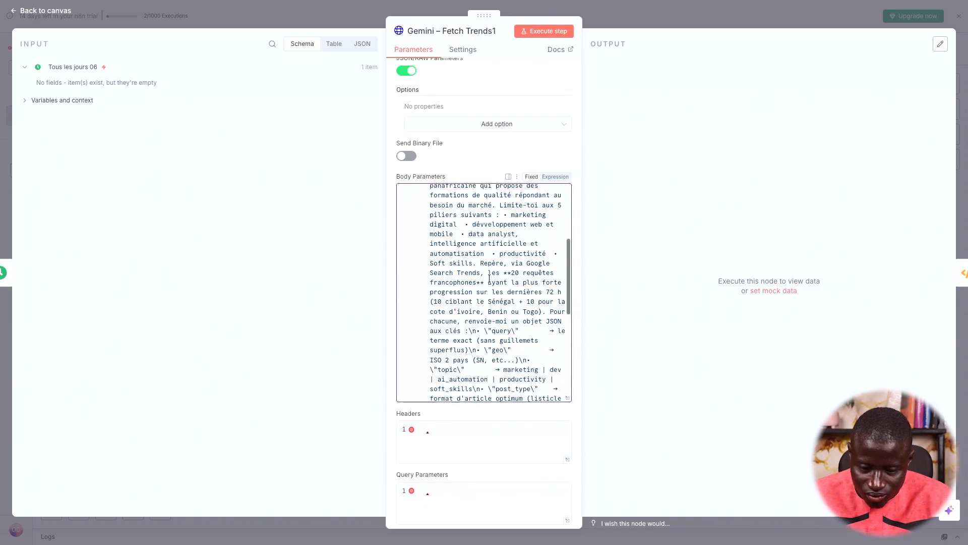
scroll(486, 291, "down", 10)
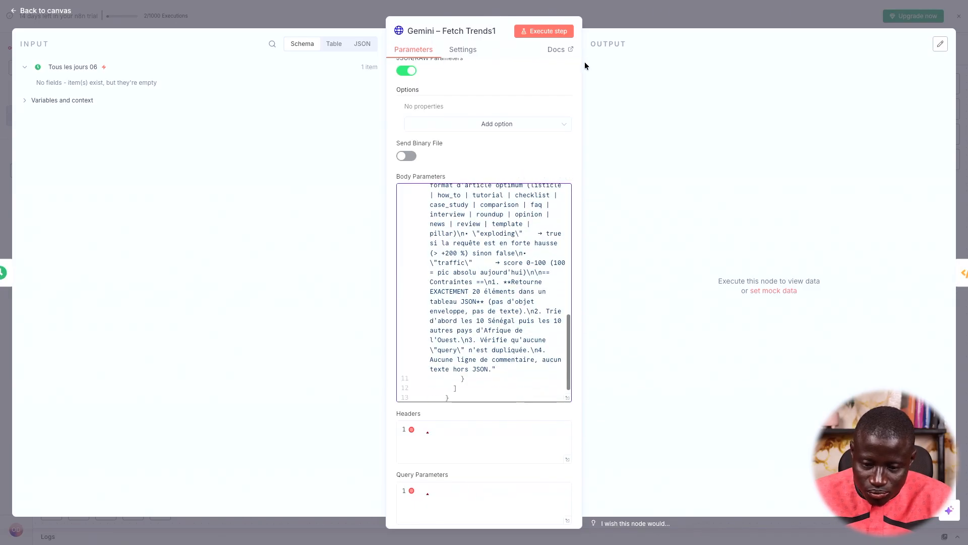
left_click(625, 23)
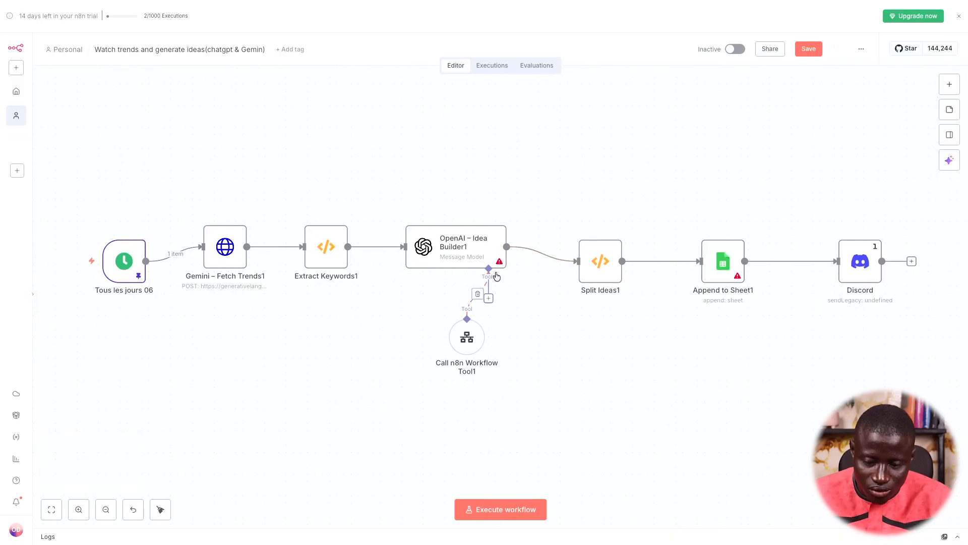
Nudge the OpenAI – Idea Builder1 node slightly upward and open its settings
scroll(495, 273, "right", 1)
left_click_drag(449, 248, 447, 241)
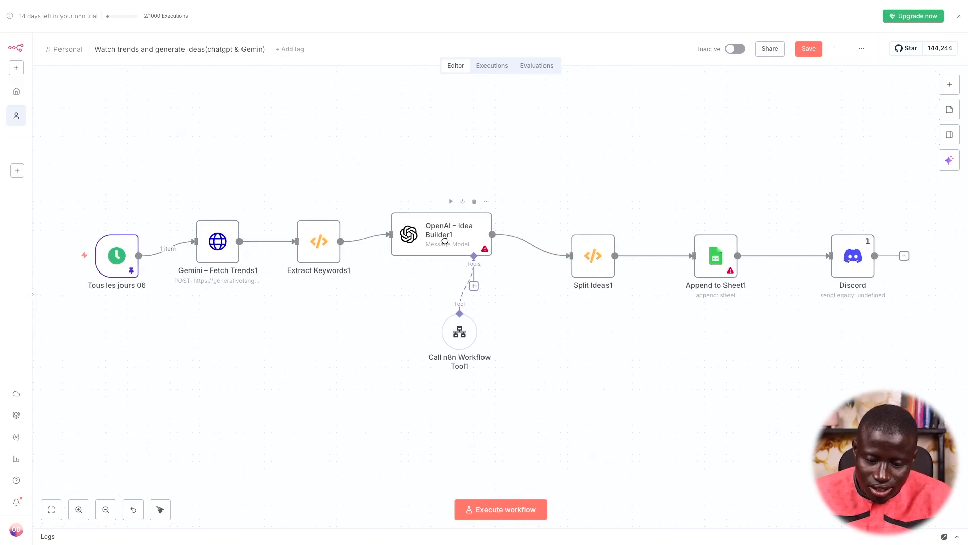
double_click(445, 244)
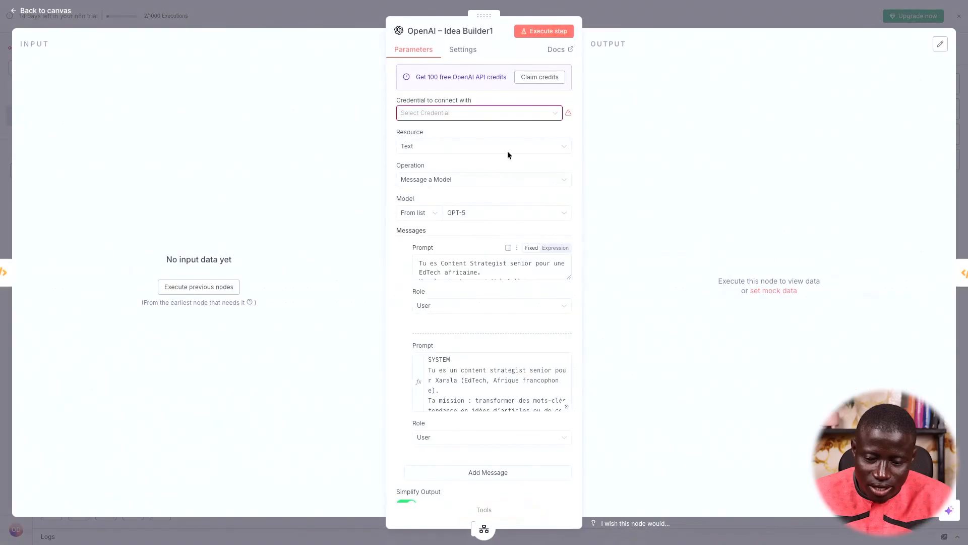
Enlarge the first prompt box to show its full text, then read through the system prompt
scroll(566, 274, "down", 2)
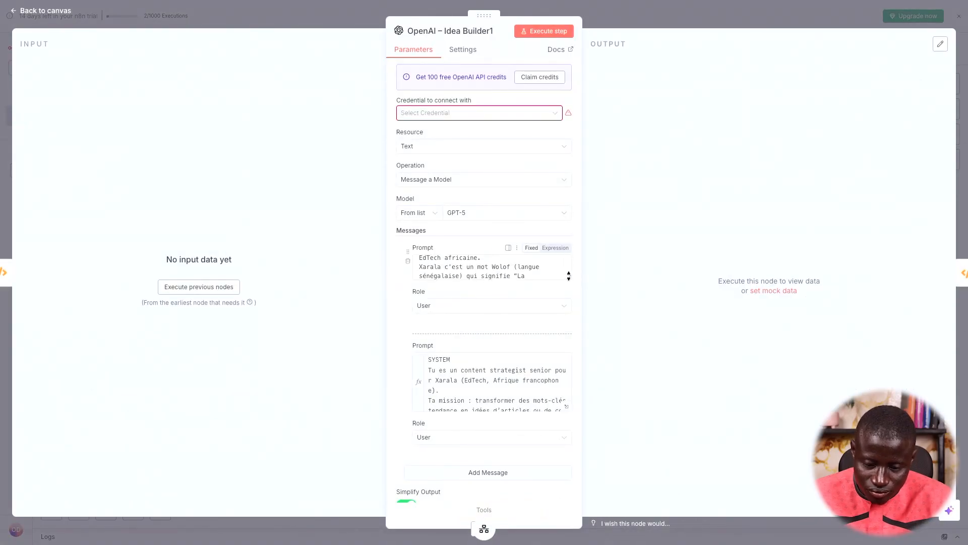
left_click(570, 276)
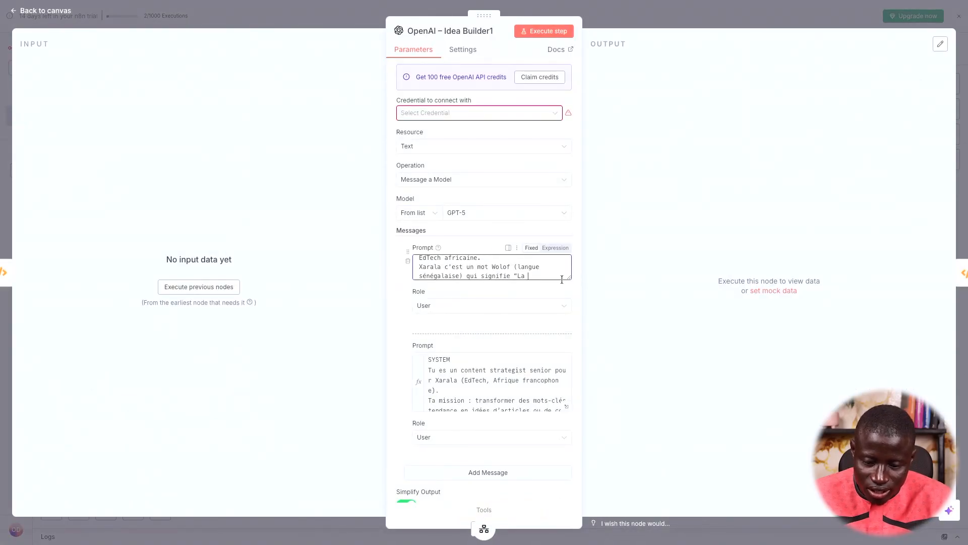
left_click_drag(571, 278, 606, 337)
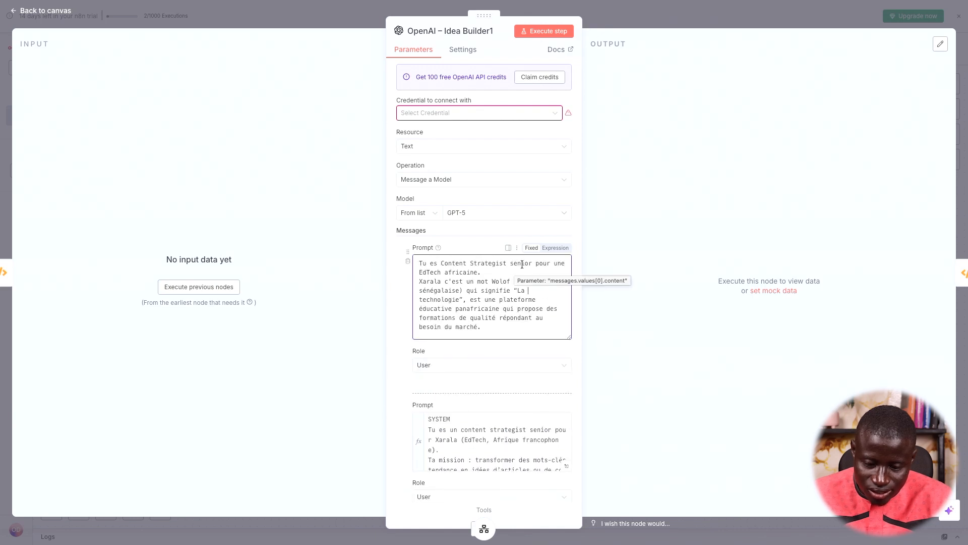
scroll(488, 277, "down", 1)
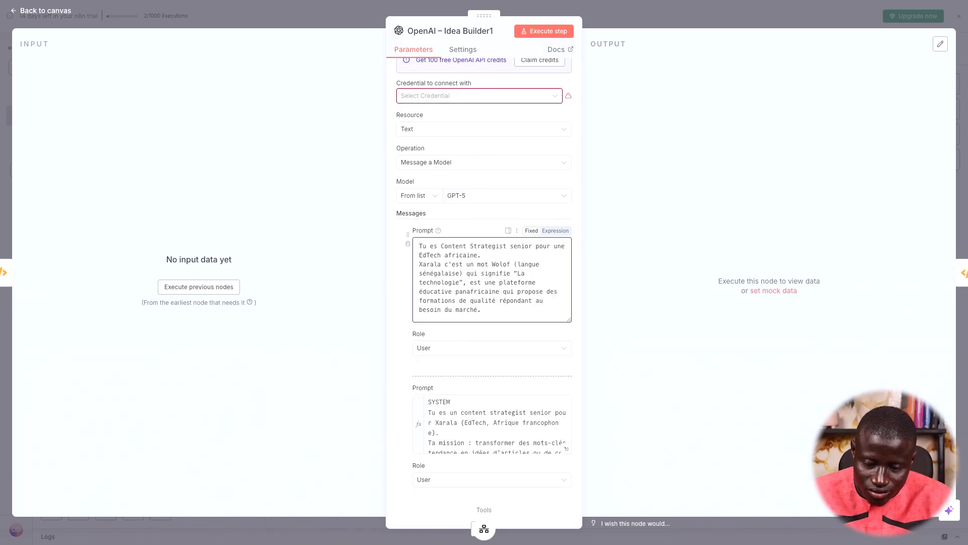
scroll(538, 327, "down", 2)
left_click(532, 350)
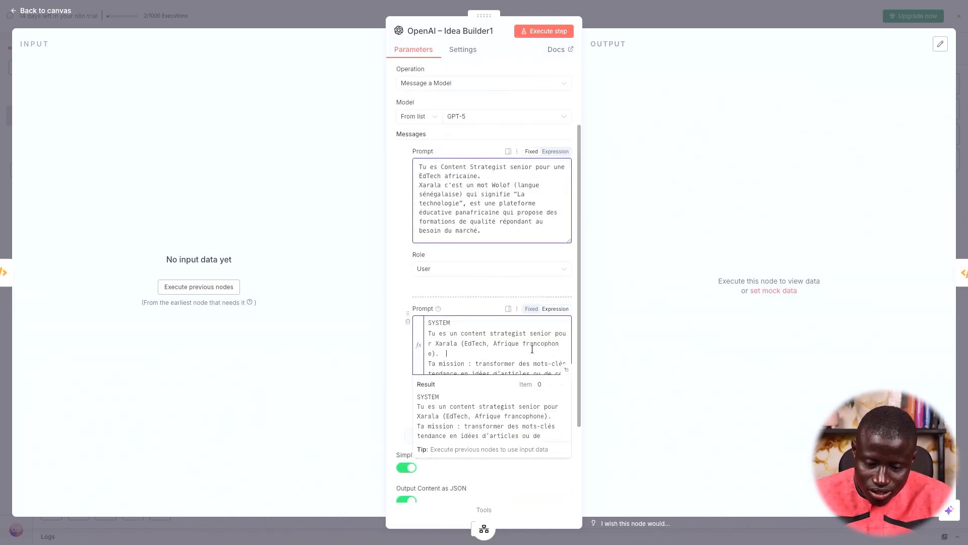
key("Down")
key("Down")
key("Down")
key("Down")
key("Down")
key("Down")
key("Down")
key("Down")
key("Down")
key("Down")
key("Down")
key("Down")
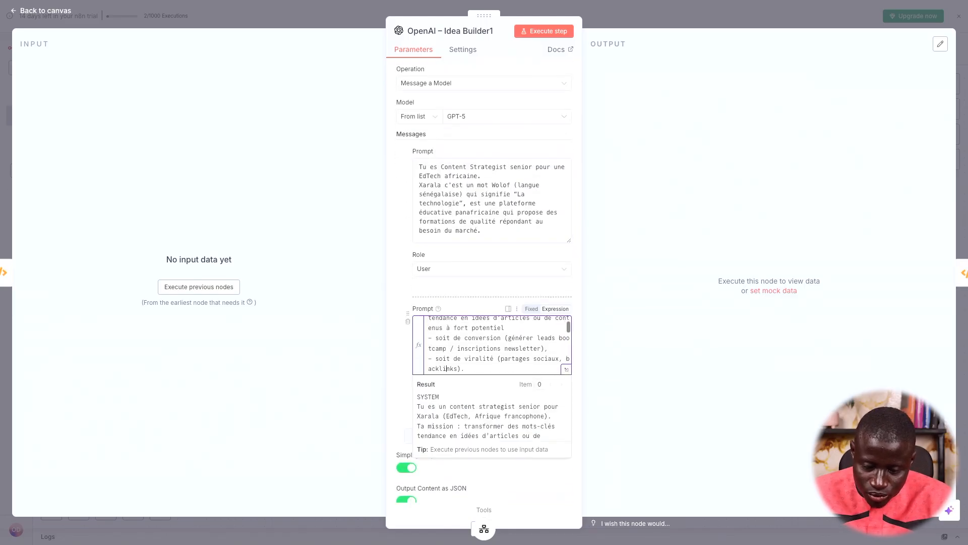
Inspect the Append to Sheet1 node, then open the Discord node's webhook message settings
left_click(655, 23)
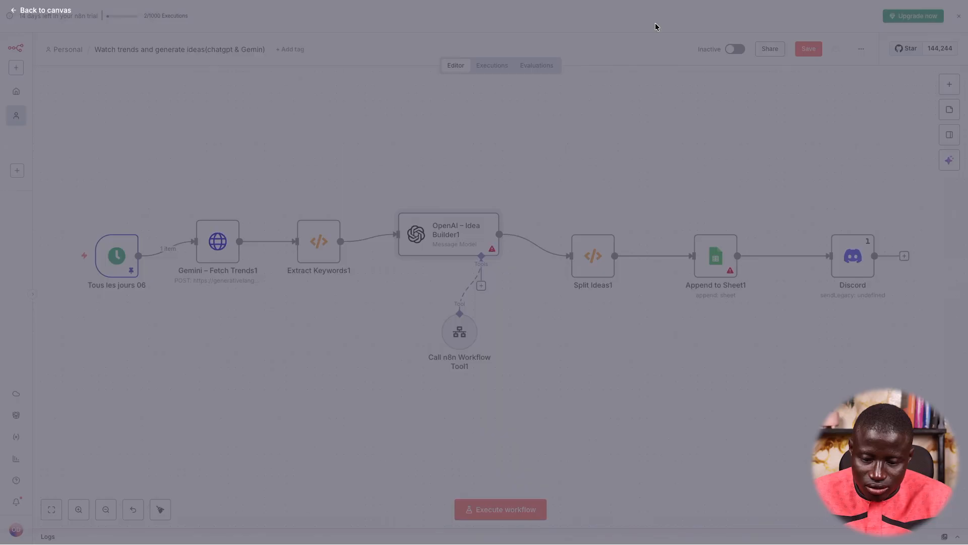
scroll(634, 237, "right", 3)
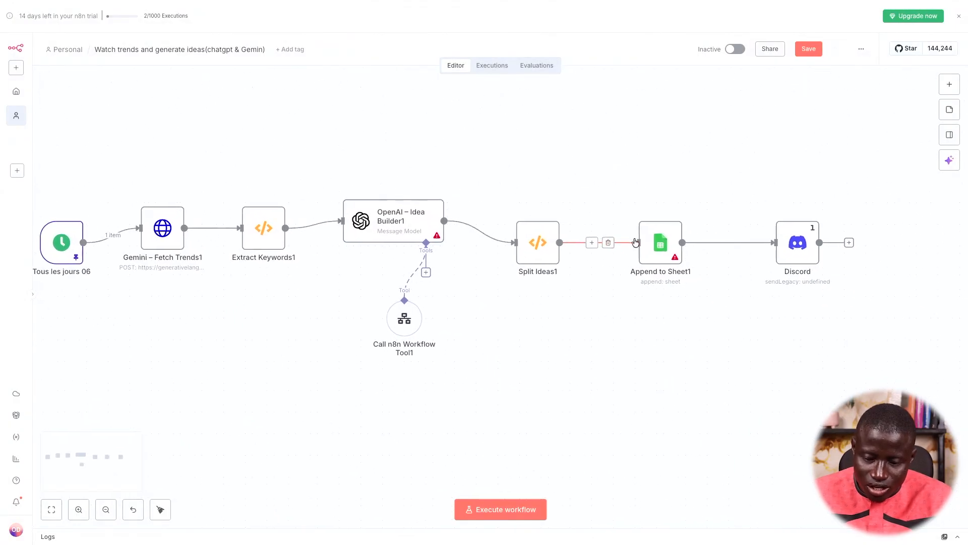
double_click(642, 244)
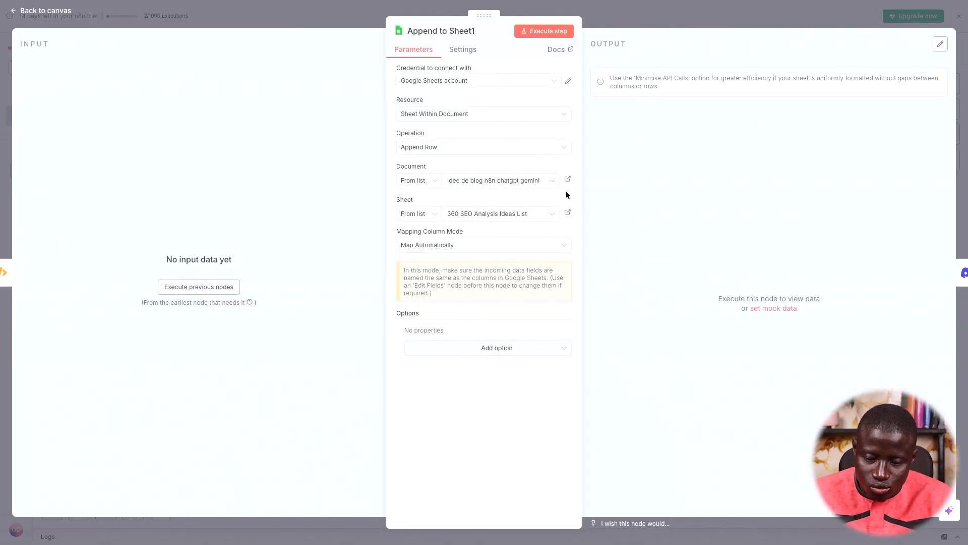
left_click(712, 14)
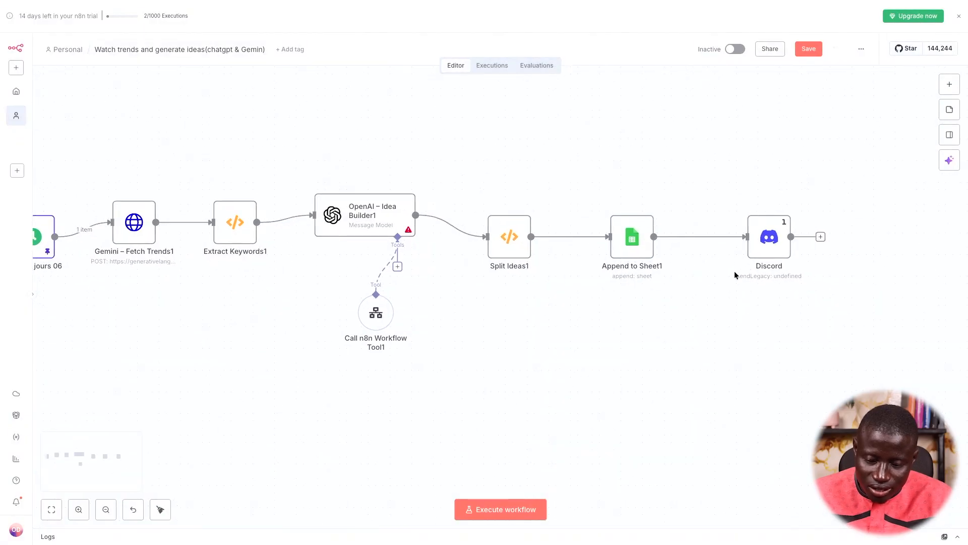
double_click(762, 241)
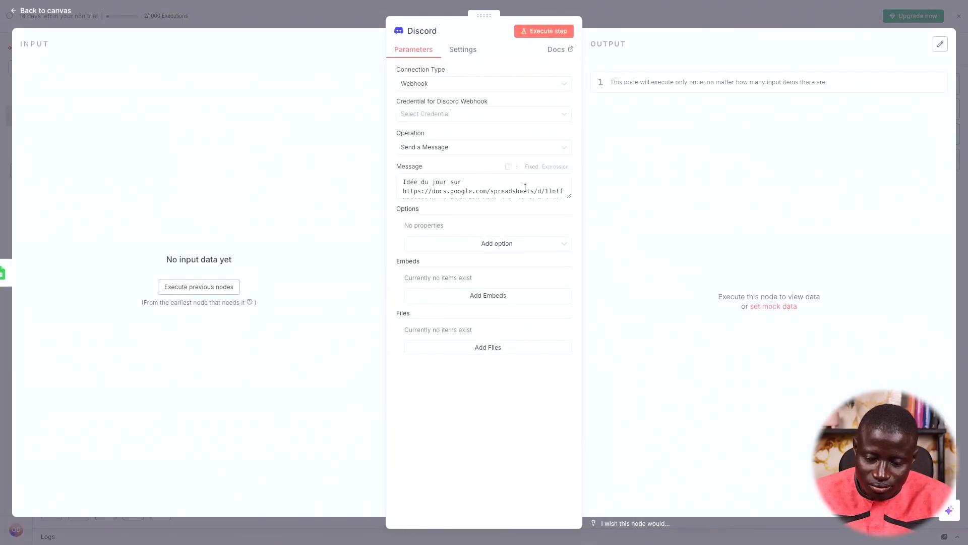
In Discord's #ai-and-automation channel, open the Google Sheets link from the latest Bot N8N message
mouse_move(2, 273)
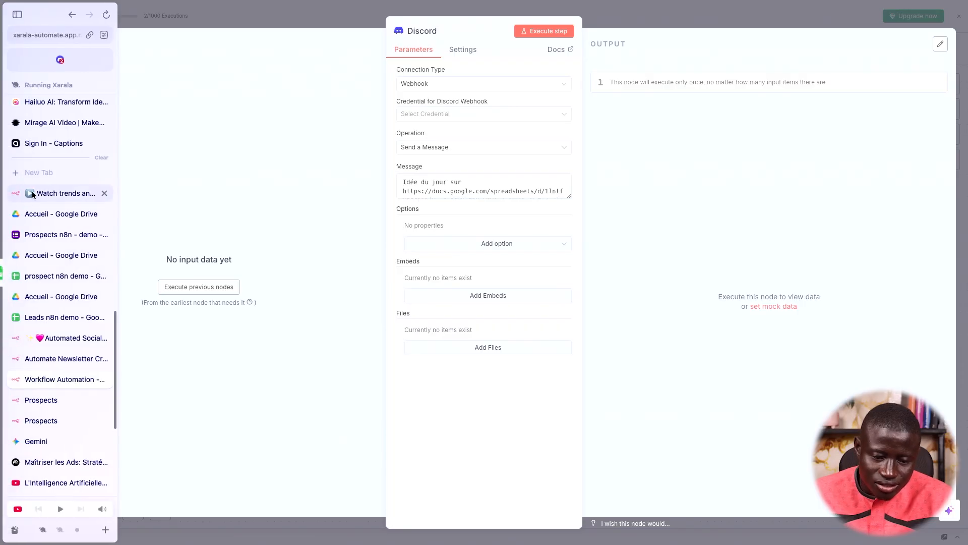
left_click(70, 68)
left_click(219, 227)
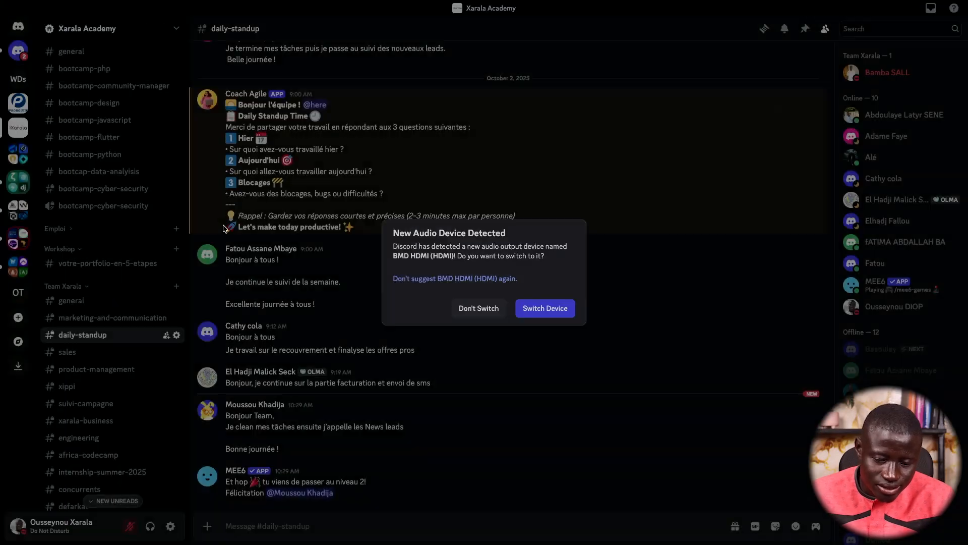
scroll(142, 370, "down", 2)
scroll(143, 369, "down", 5)
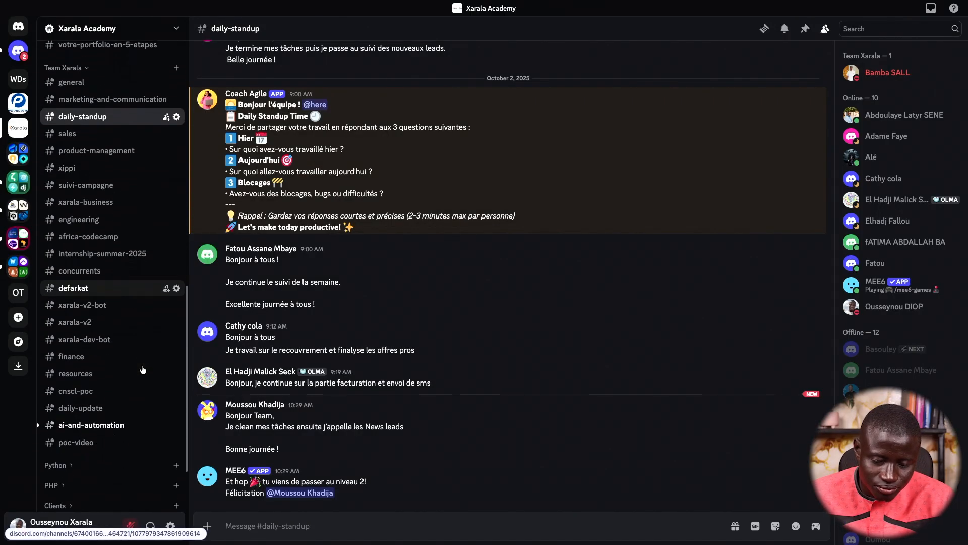
left_click(92, 336)
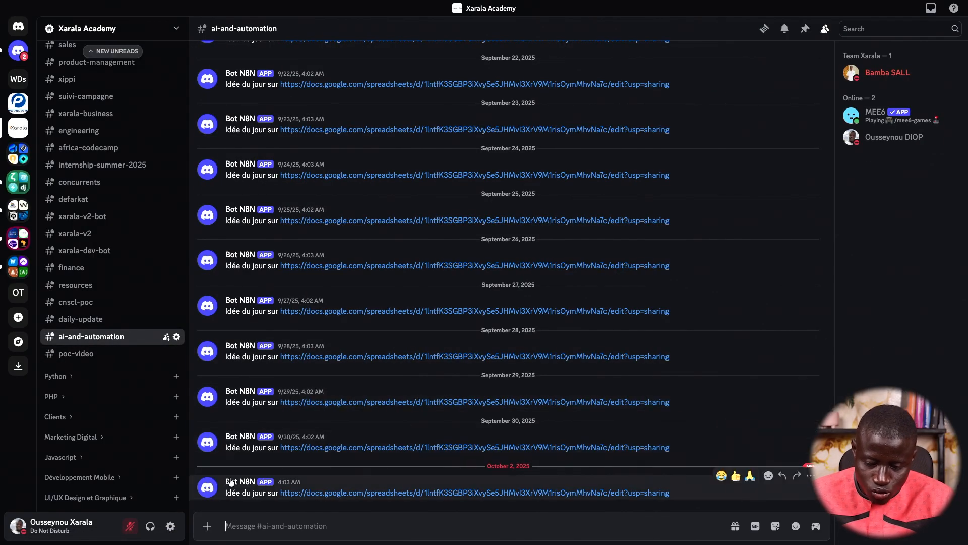
left_click_drag(226, 492, 262, 493)
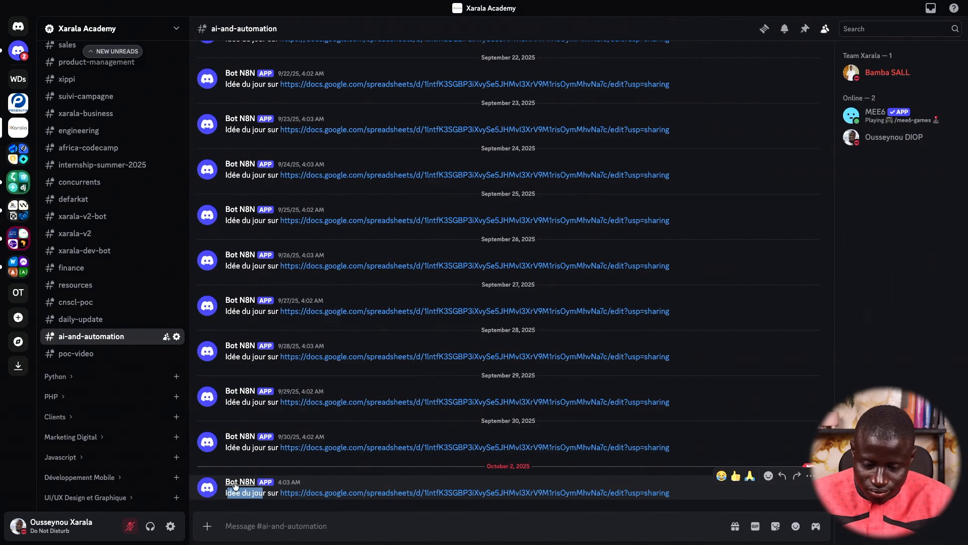
left_click(382, 492)
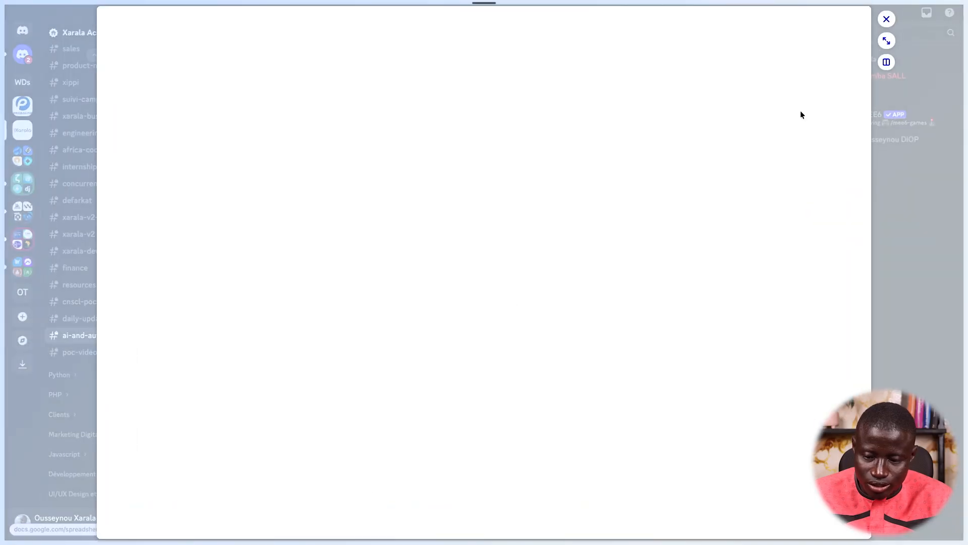
left_click(885, 42)
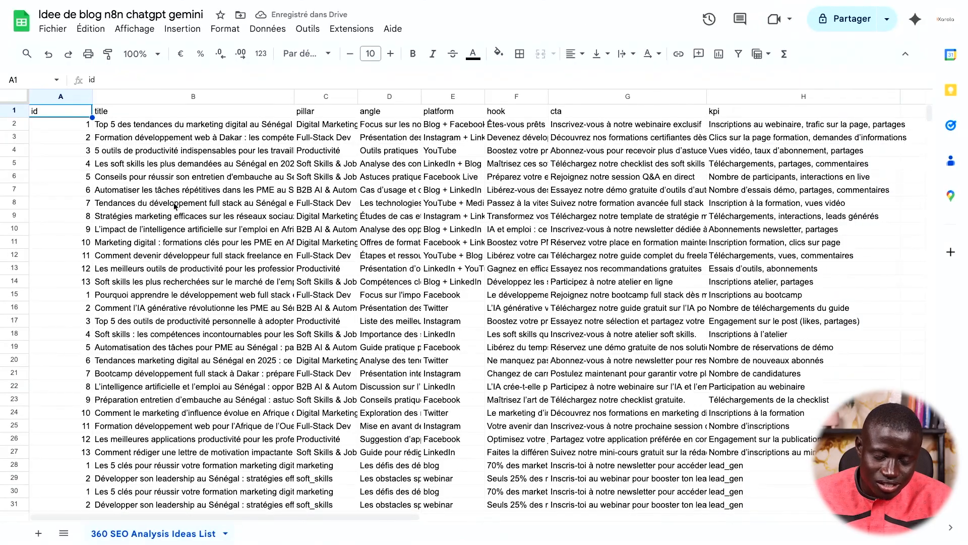
scroll(175, 205, "down", 5)
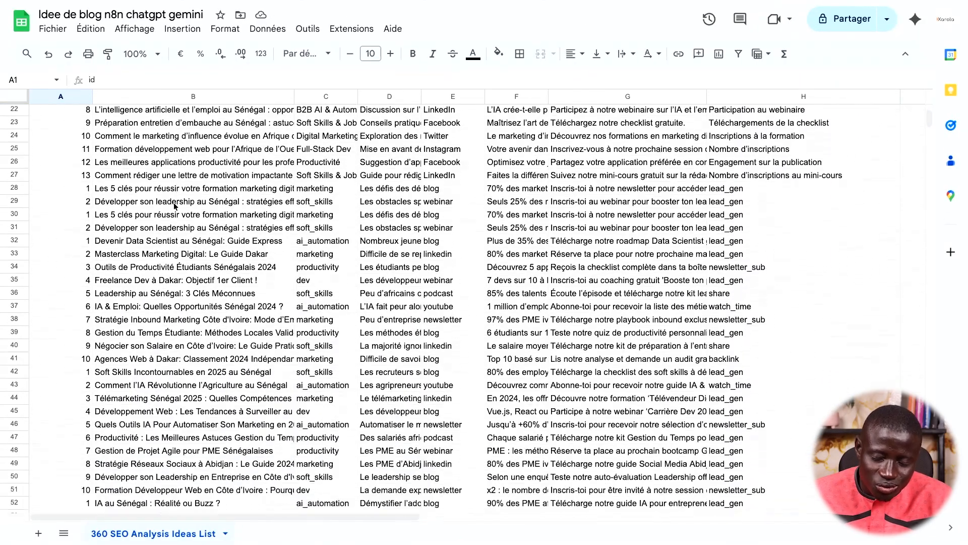
scroll(175, 206, "down", 4)
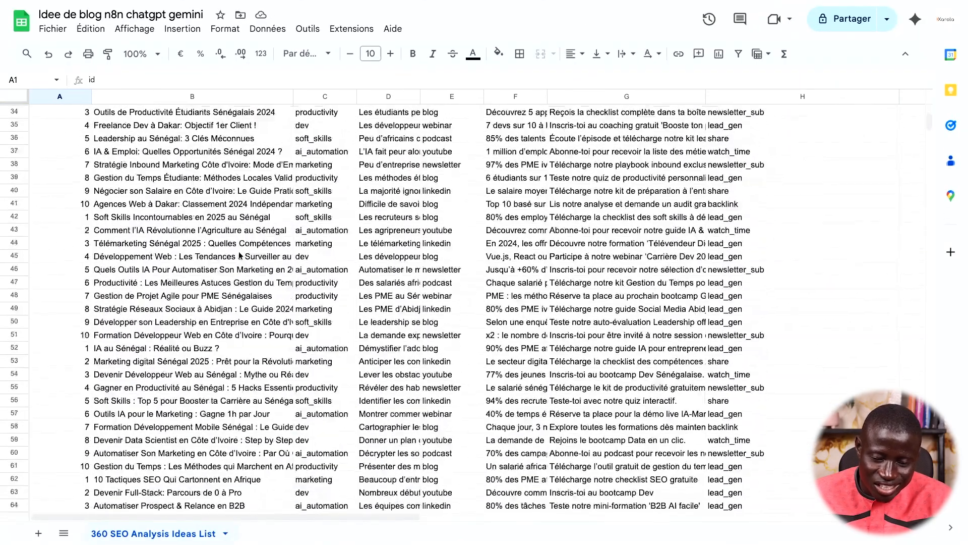
scroll(240, 256, "down", 4)
left_click_drag(929, 127, 929, 509)
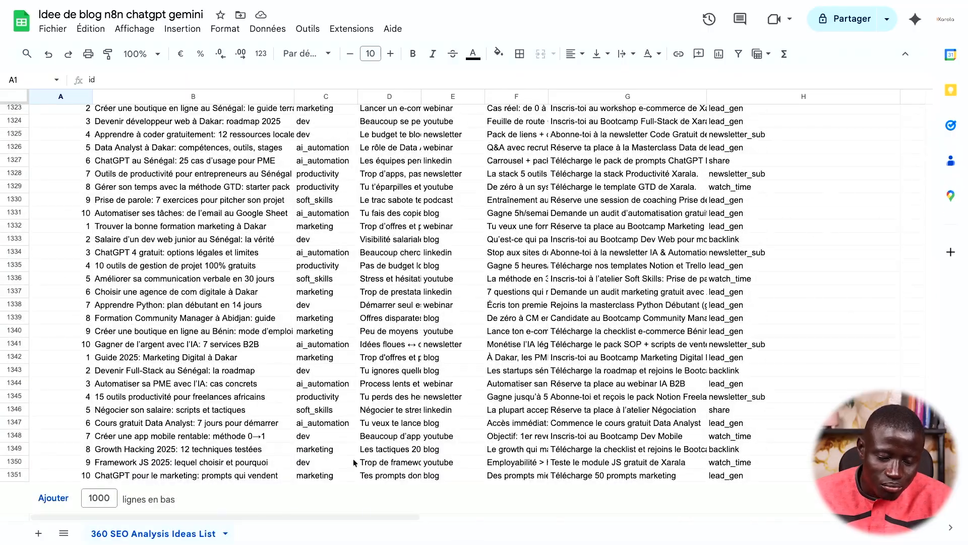
left_click(129, 475)
left_click_drag(121, 357, 190, 475)
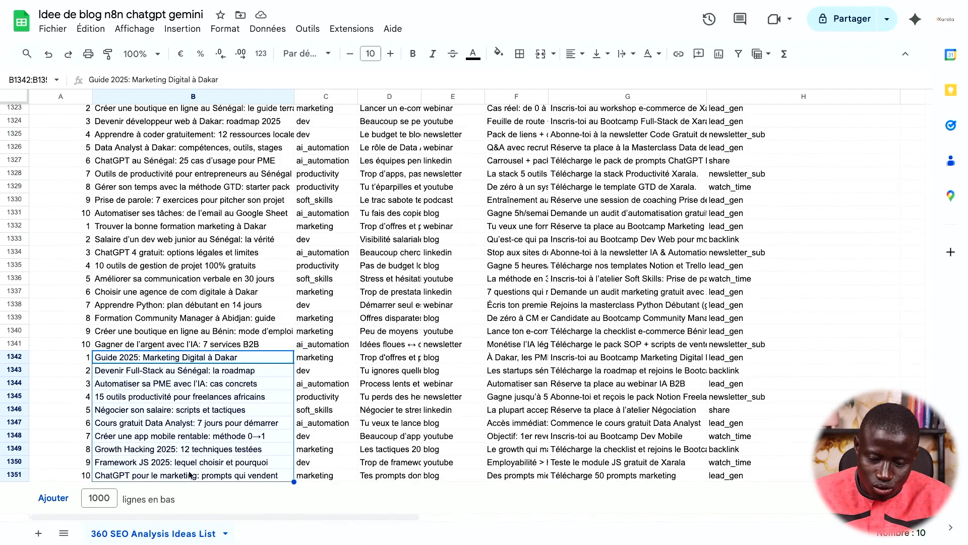
left_click(175, 376)
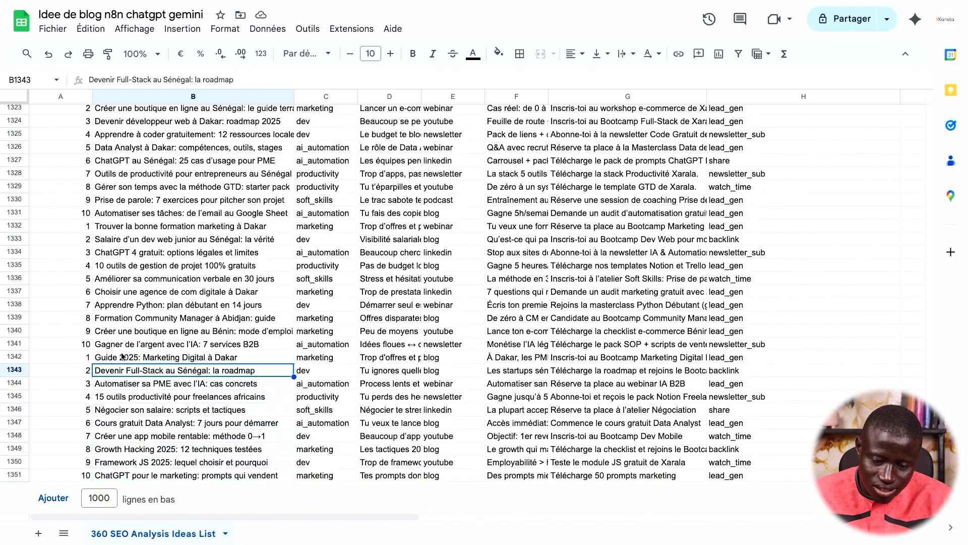
double_click(144, 371)
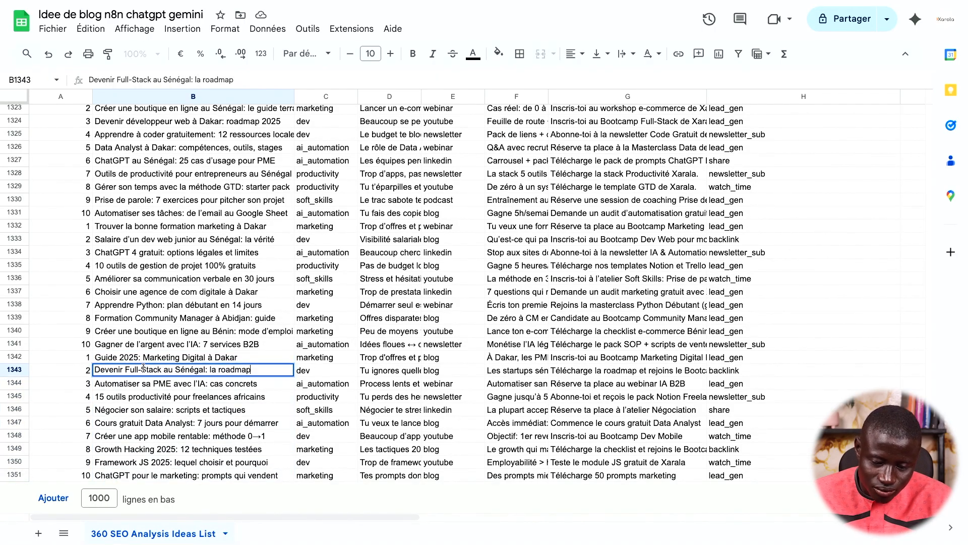
left_click(225, 387)
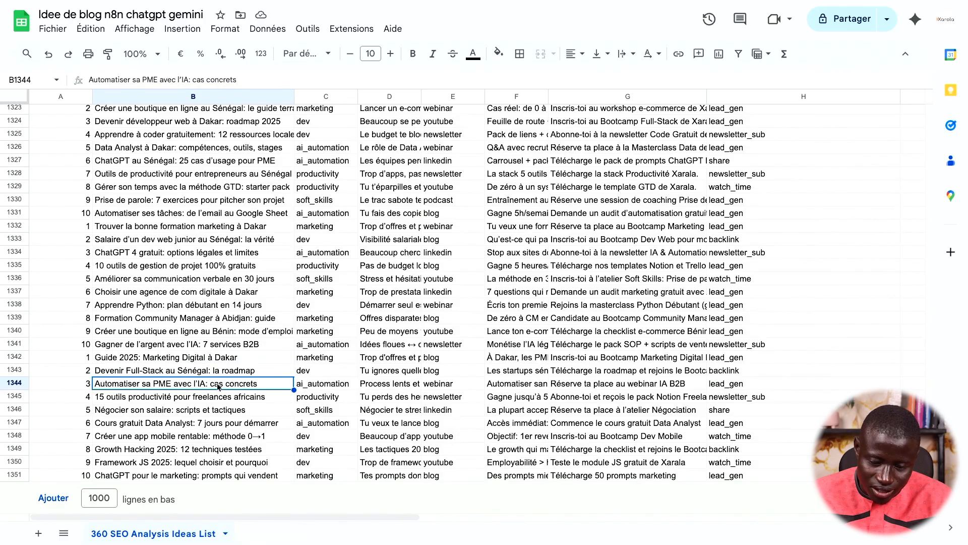
left_click(107, 400)
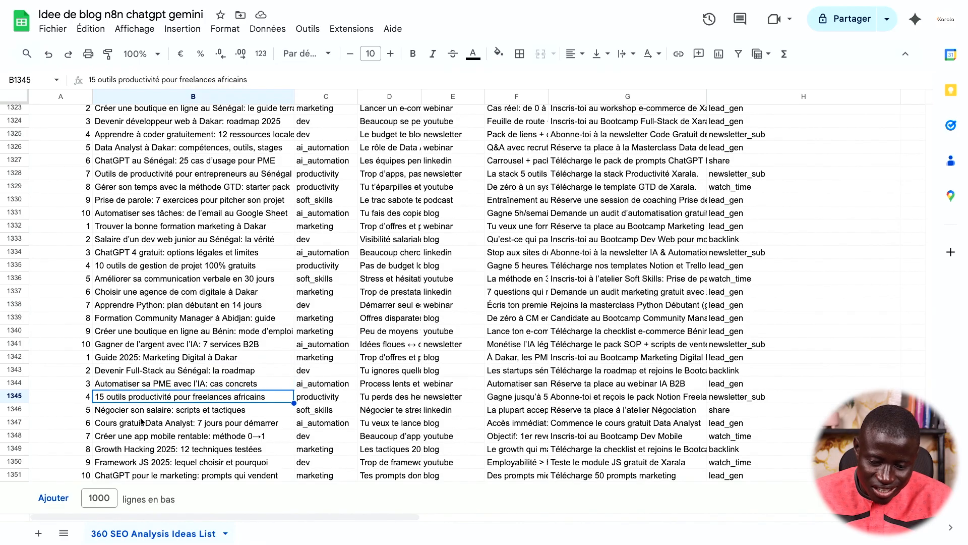
left_click(140, 415)
left_click(127, 427)
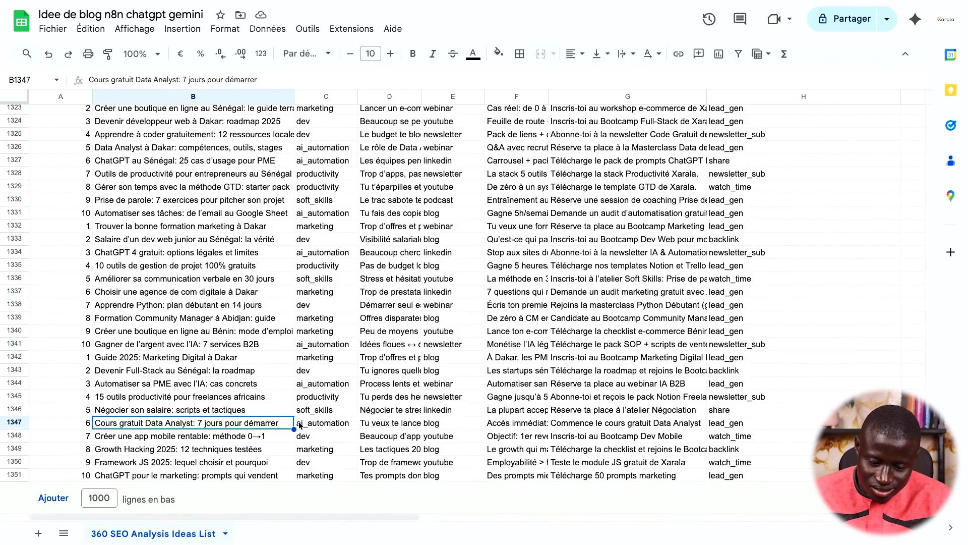
double_click(196, 422)
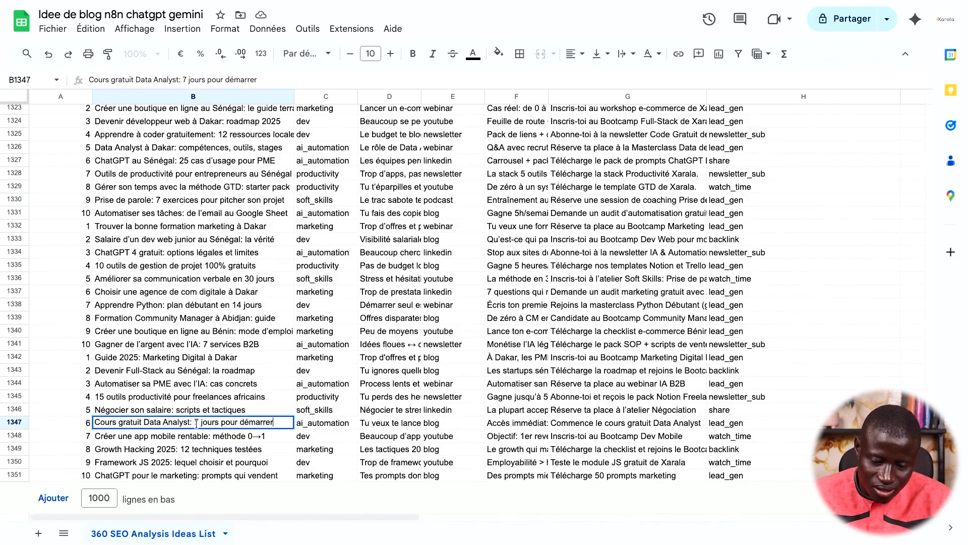
double_click(170, 438)
mouse_move(3, 253)
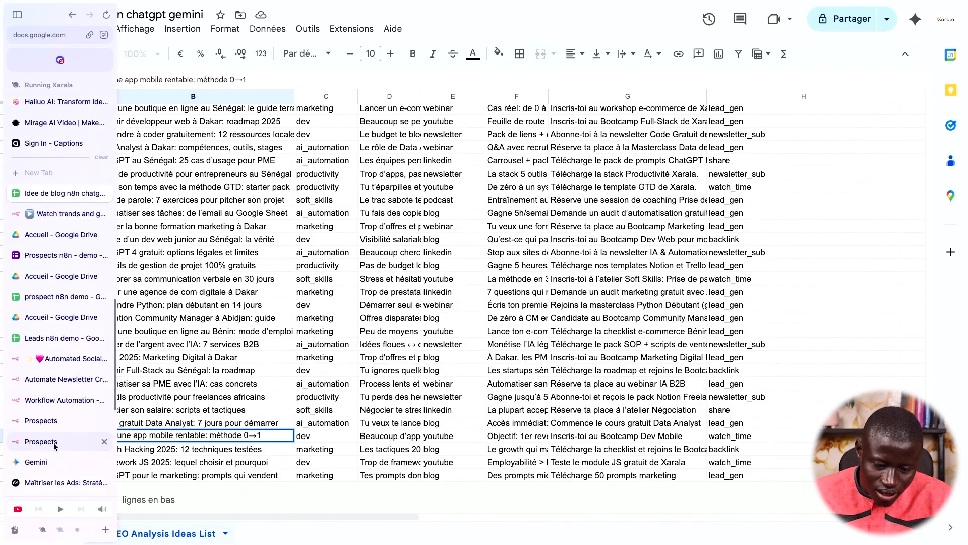
Return to n8n, close the Discord node panel, and look over the Watch trends workflow canvas
left_click(57, 400)
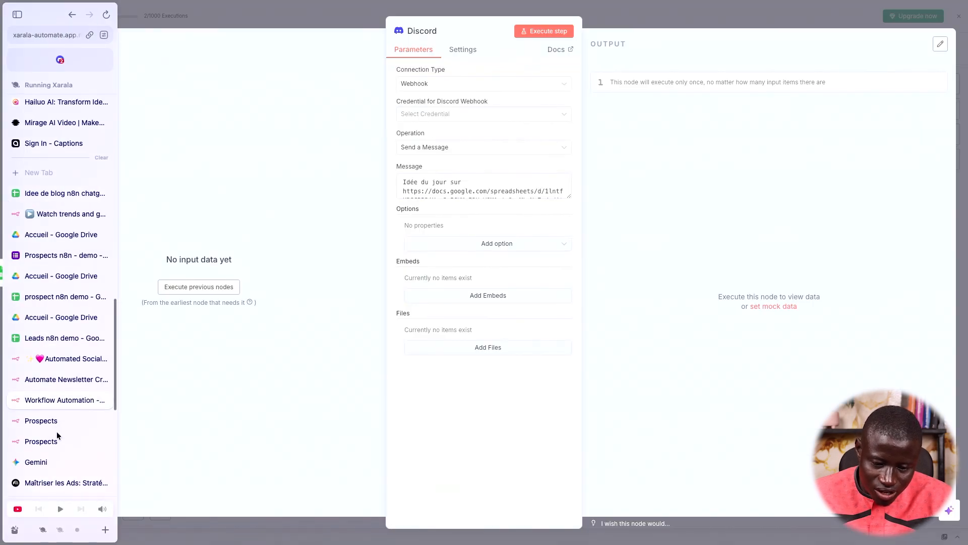
left_click(250, 4)
mouse_move(1, 266)
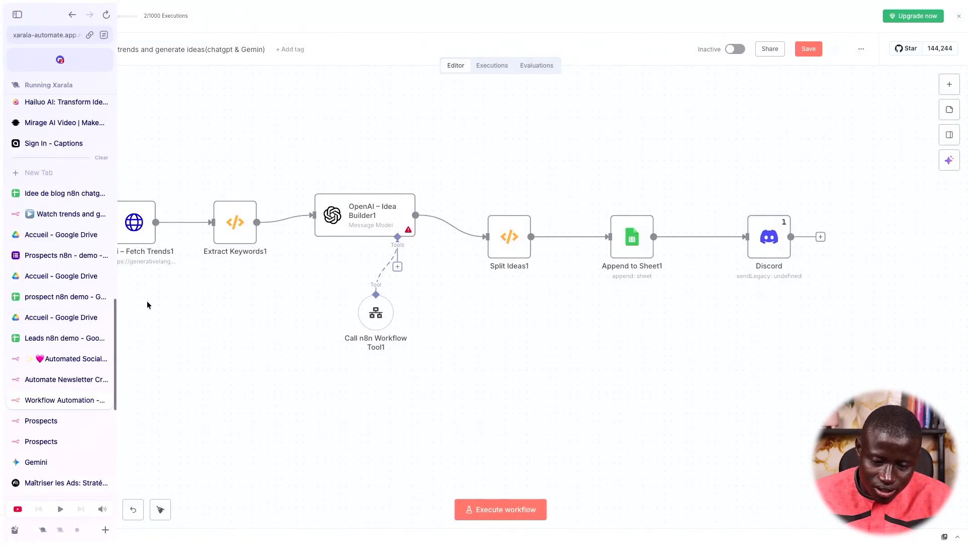
scroll(515, 332, "left", 1)
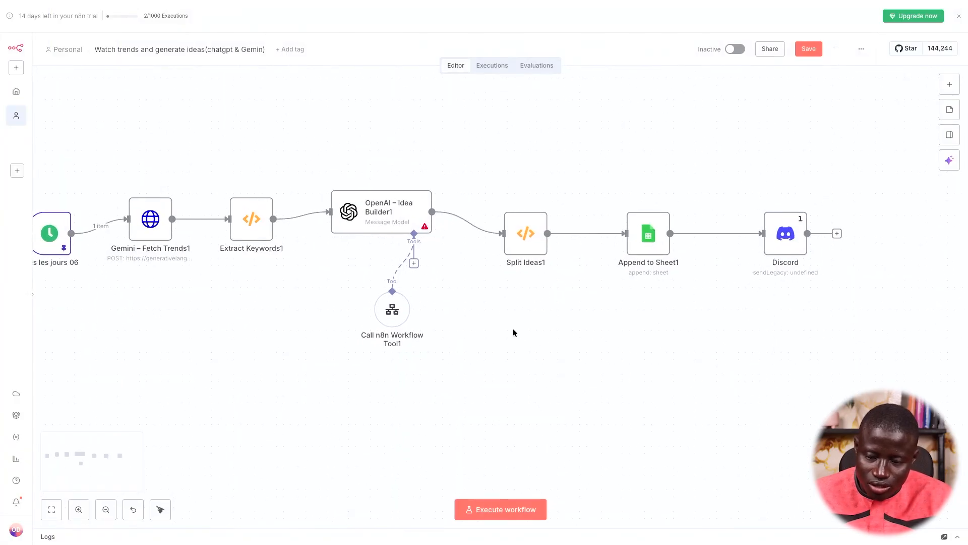
mouse_move(400, 325)
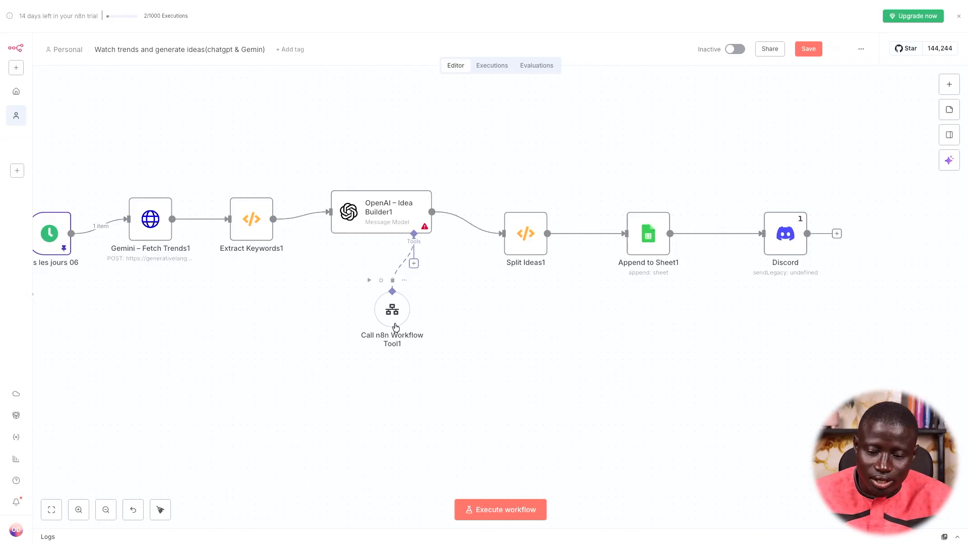
mouse_move(2, 373)
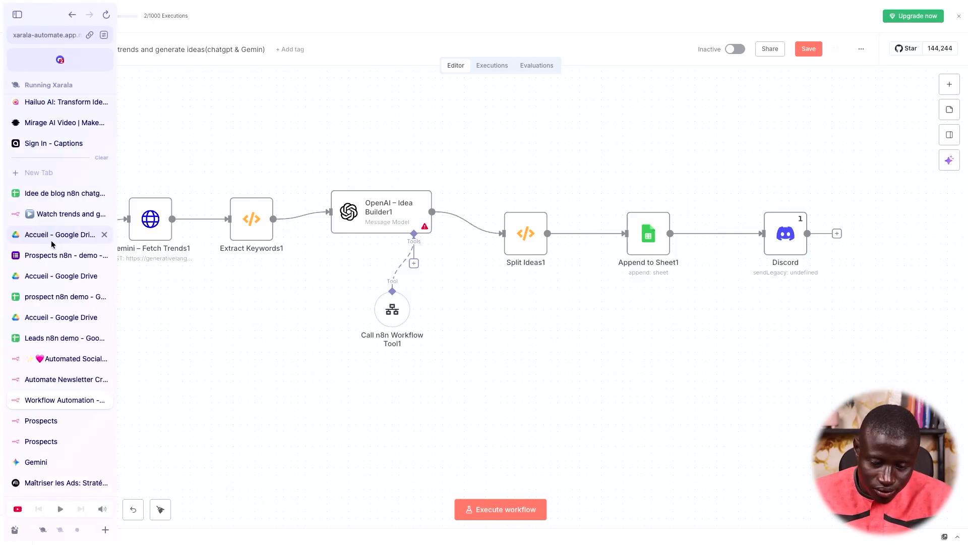
Open the empty prospect n8n demo spreadsheet from the sidebar
left_click(56, 338)
left_click(59, 299)
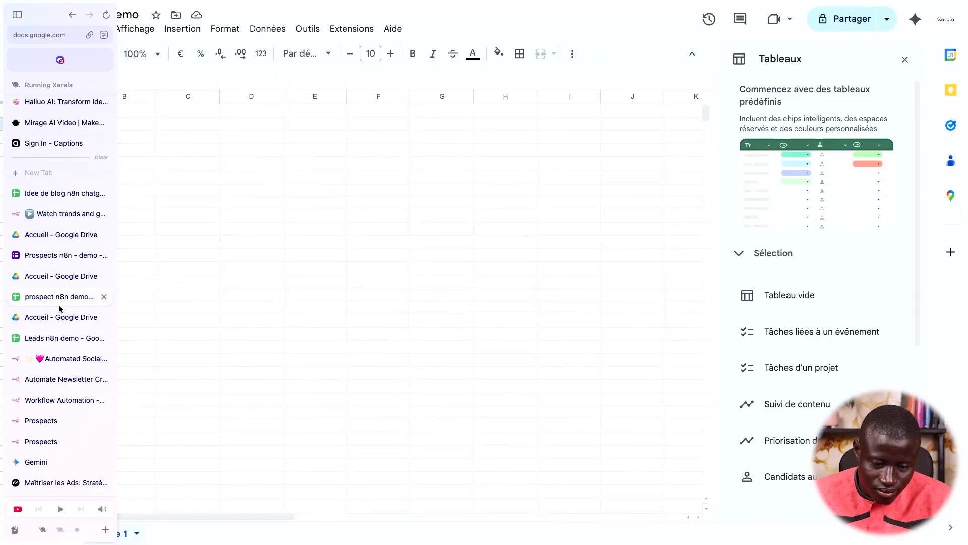
scroll(52, 398, "down", 3)
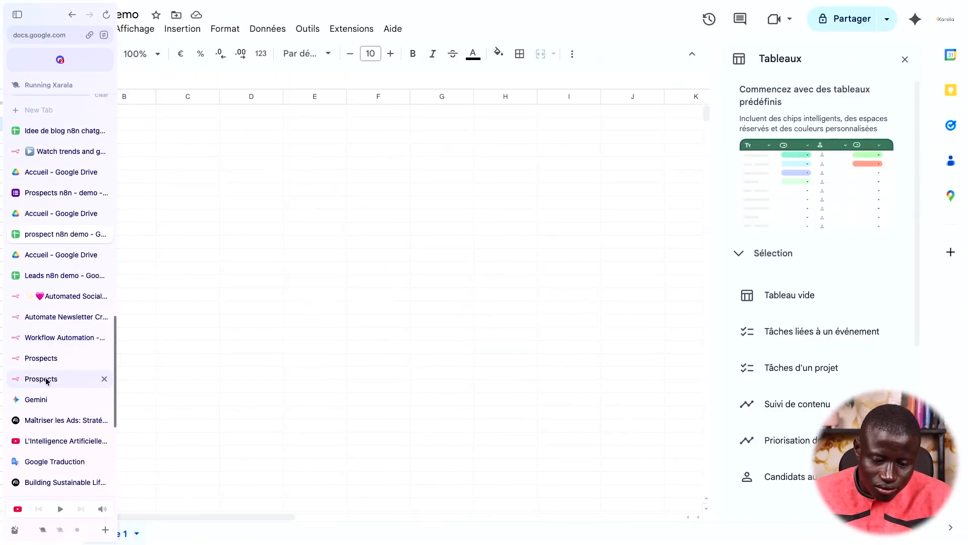
Search 'hostinger' in a new tab to load Hostinger's self-hosted n8n page
key("ctrl+t")
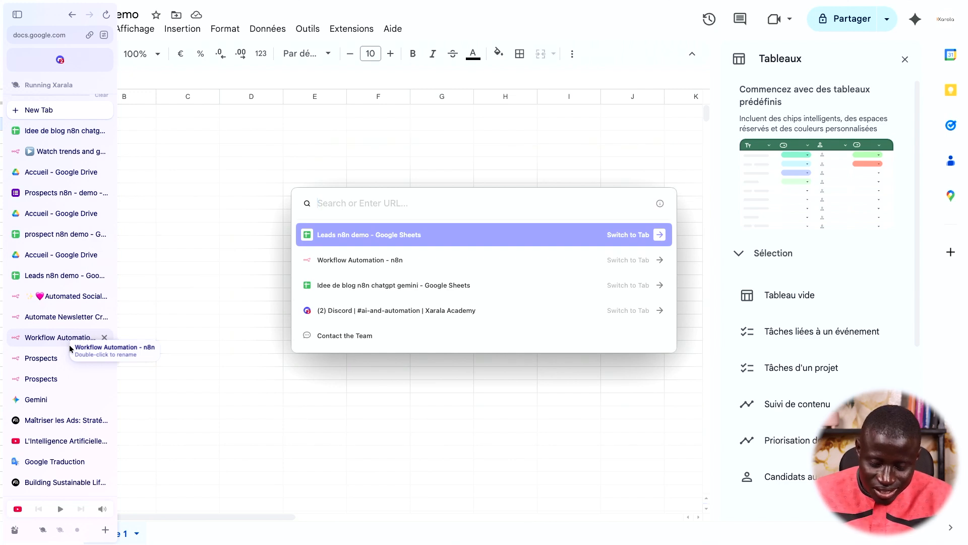
type("h")
key("BackSpace")
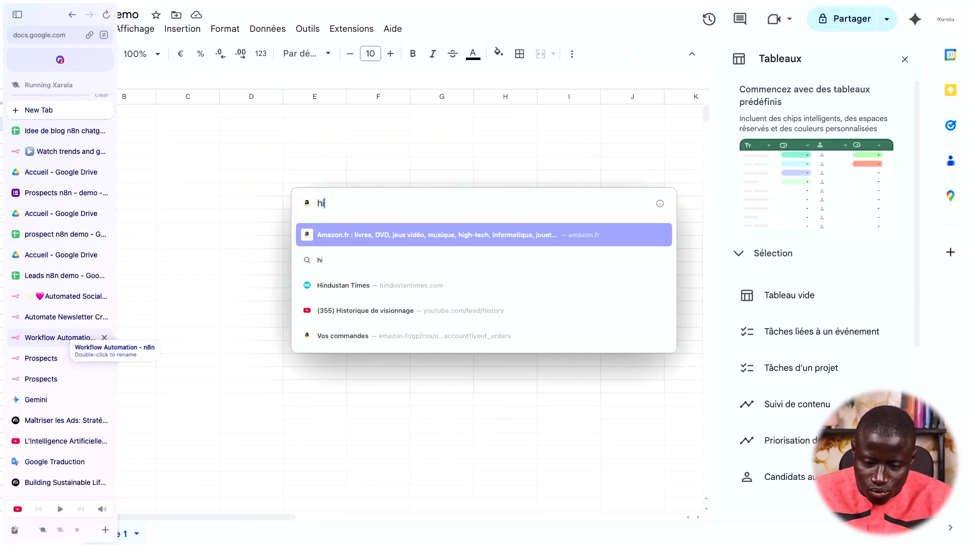
key("BackSpace")
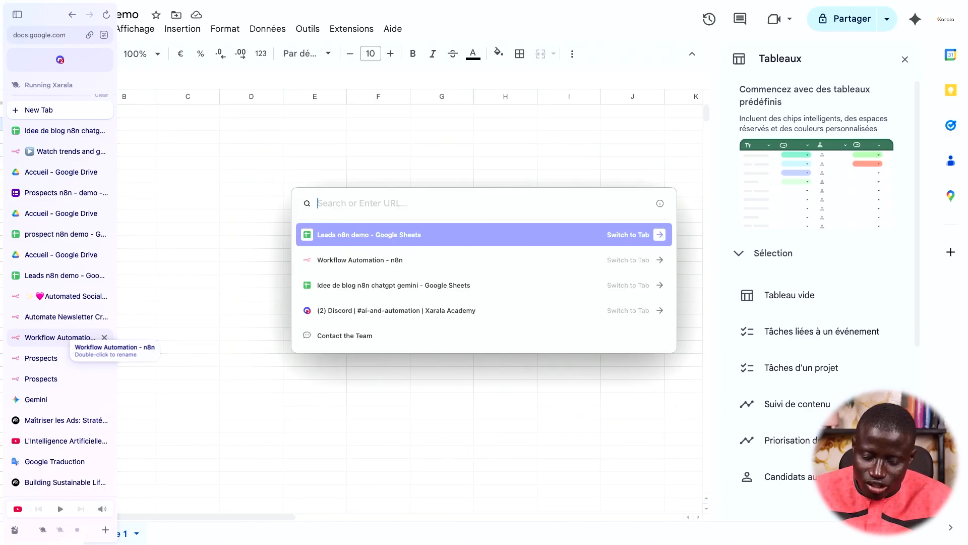
type("host")
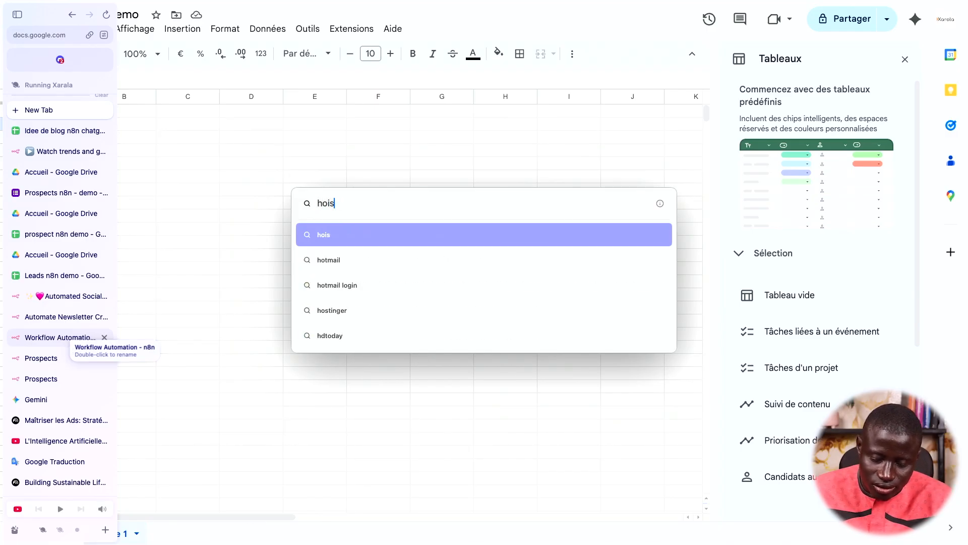
key("BackSpace")
type("tinger")
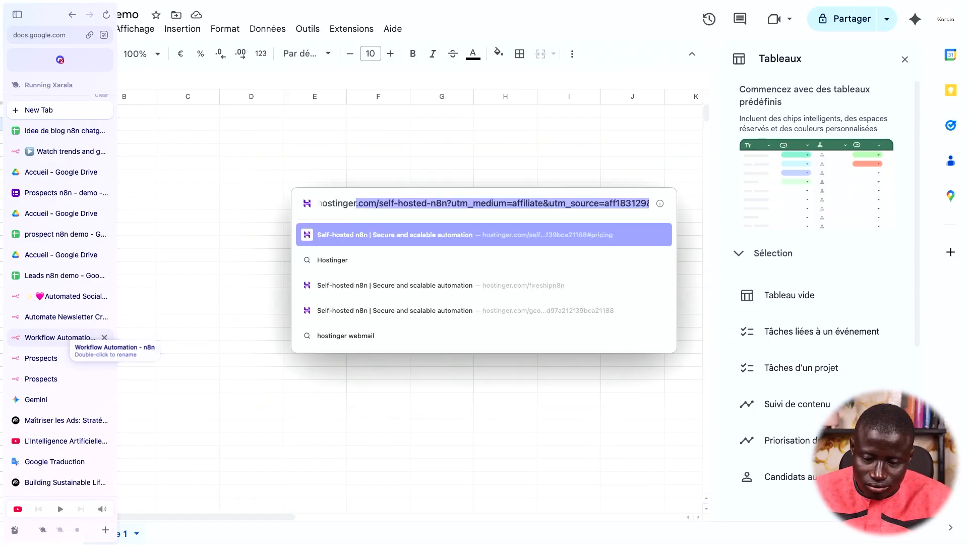
key("Return")
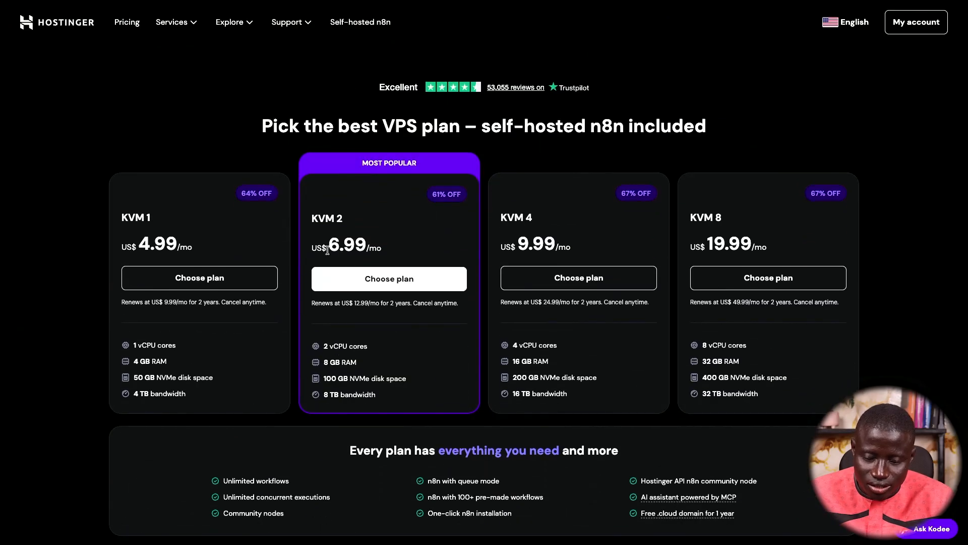
Scroll through Hostinger's n8n VPS pricing cards, from KVM 1 to KVM 8
scroll(361, 242, "up", 5)
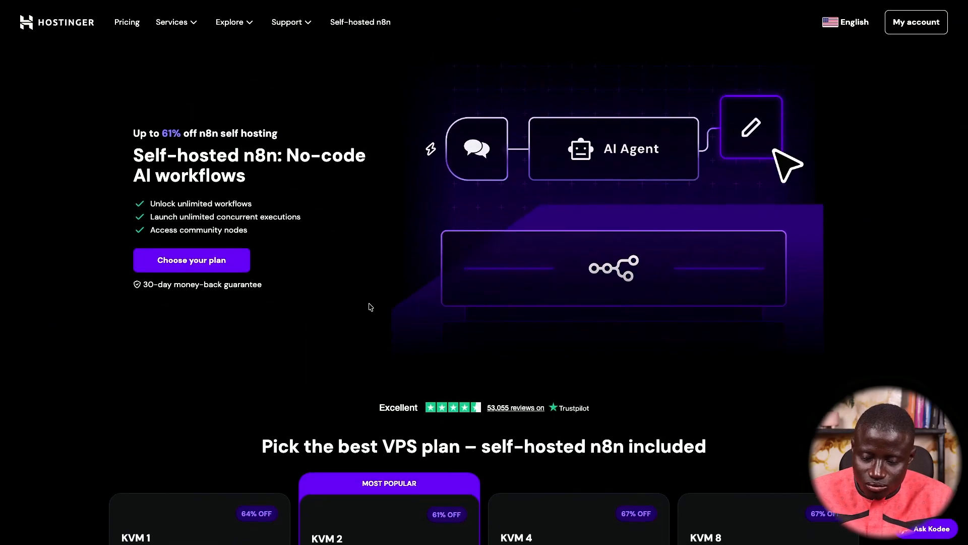
scroll(371, 306, "down", 5)
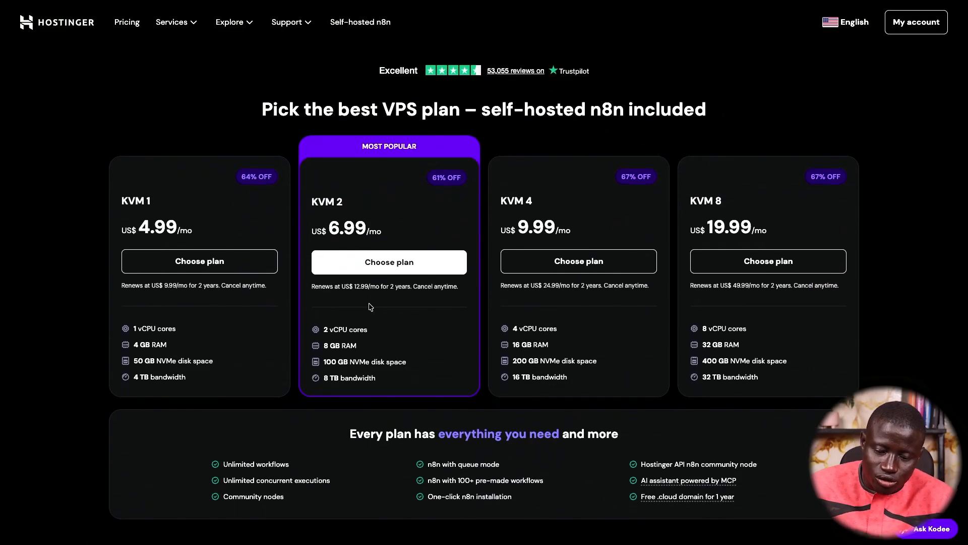
scroll(370, 306, "down", 5)
Search for Contabo's website from a new browser tab
key("super+t")
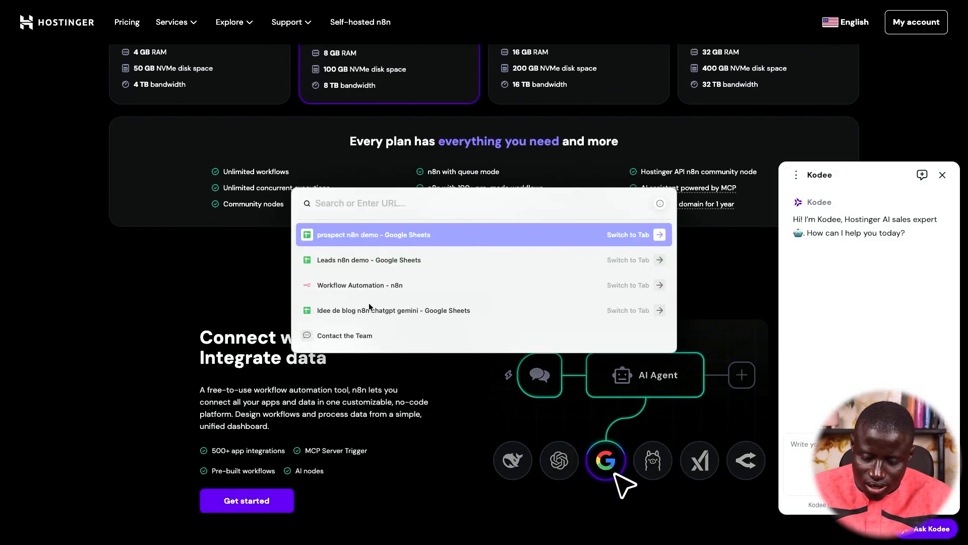
type("cintab")
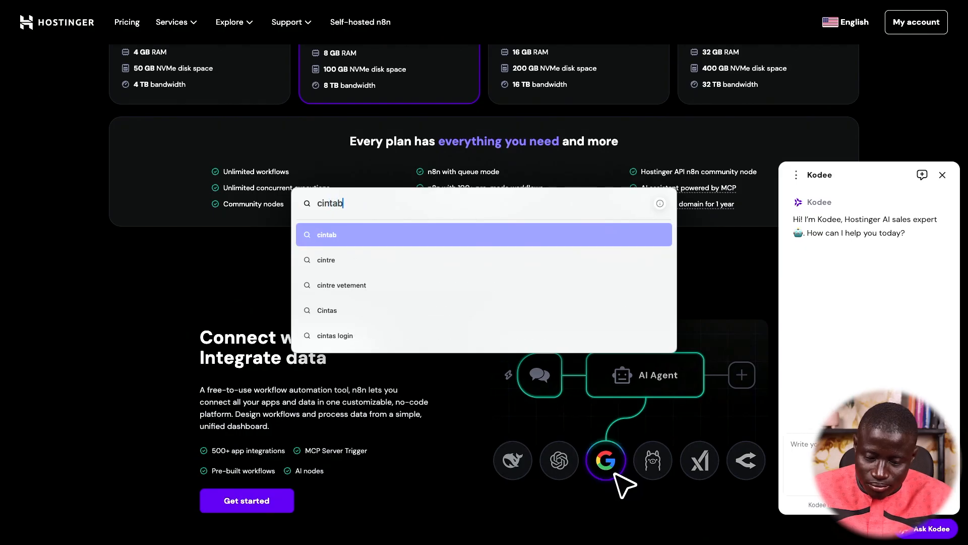
key("BackSpace")
key("BackSpace")
type("oin")
key("BackSpace")
key("BackSpace")
key("BackSpace")
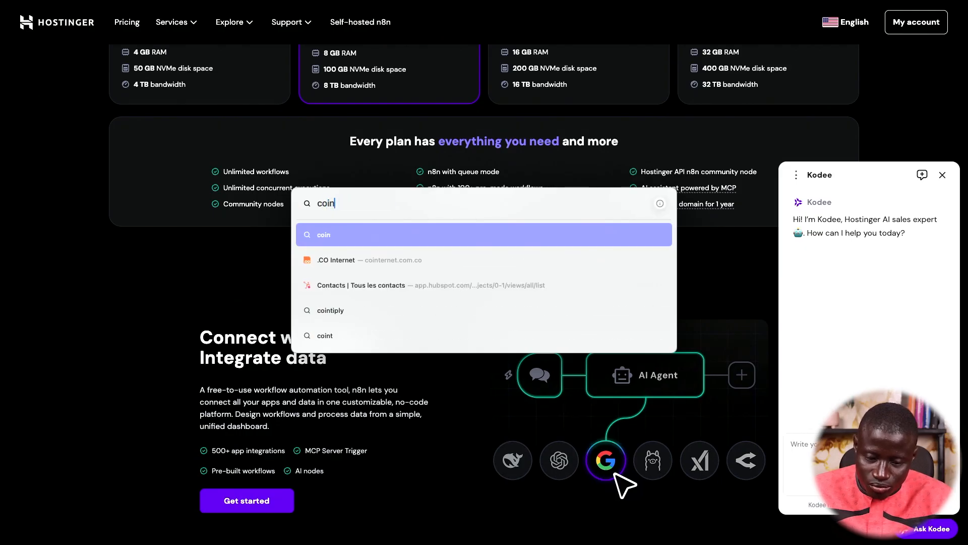
type("ntabo")
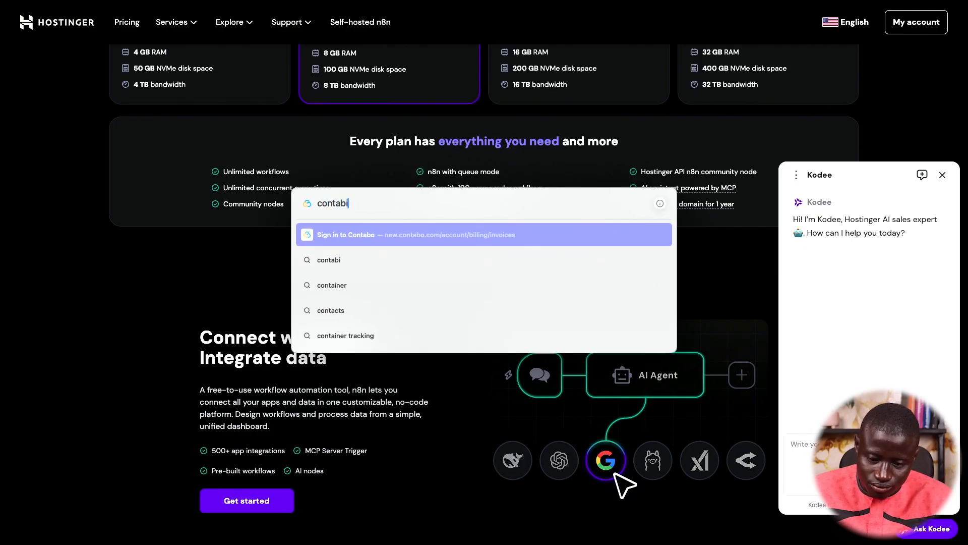
key("Return")
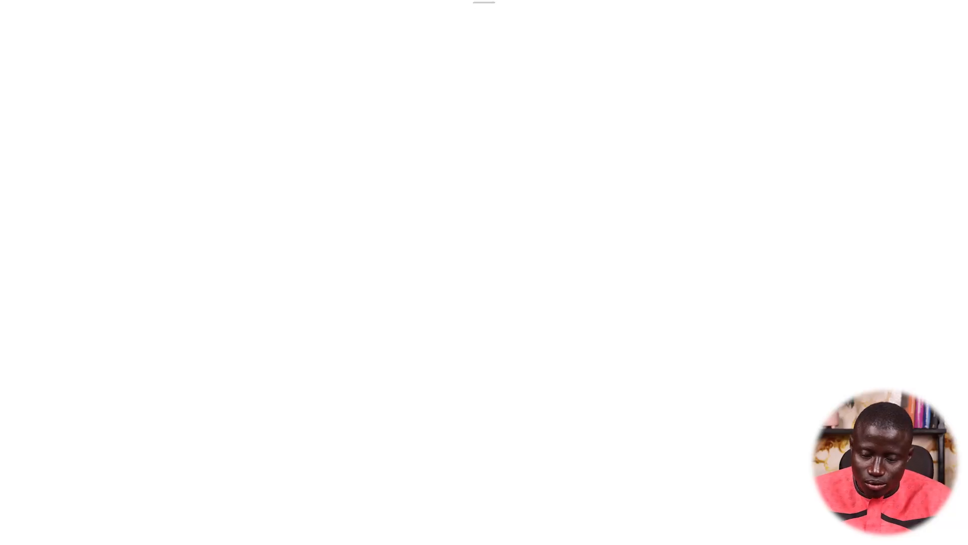